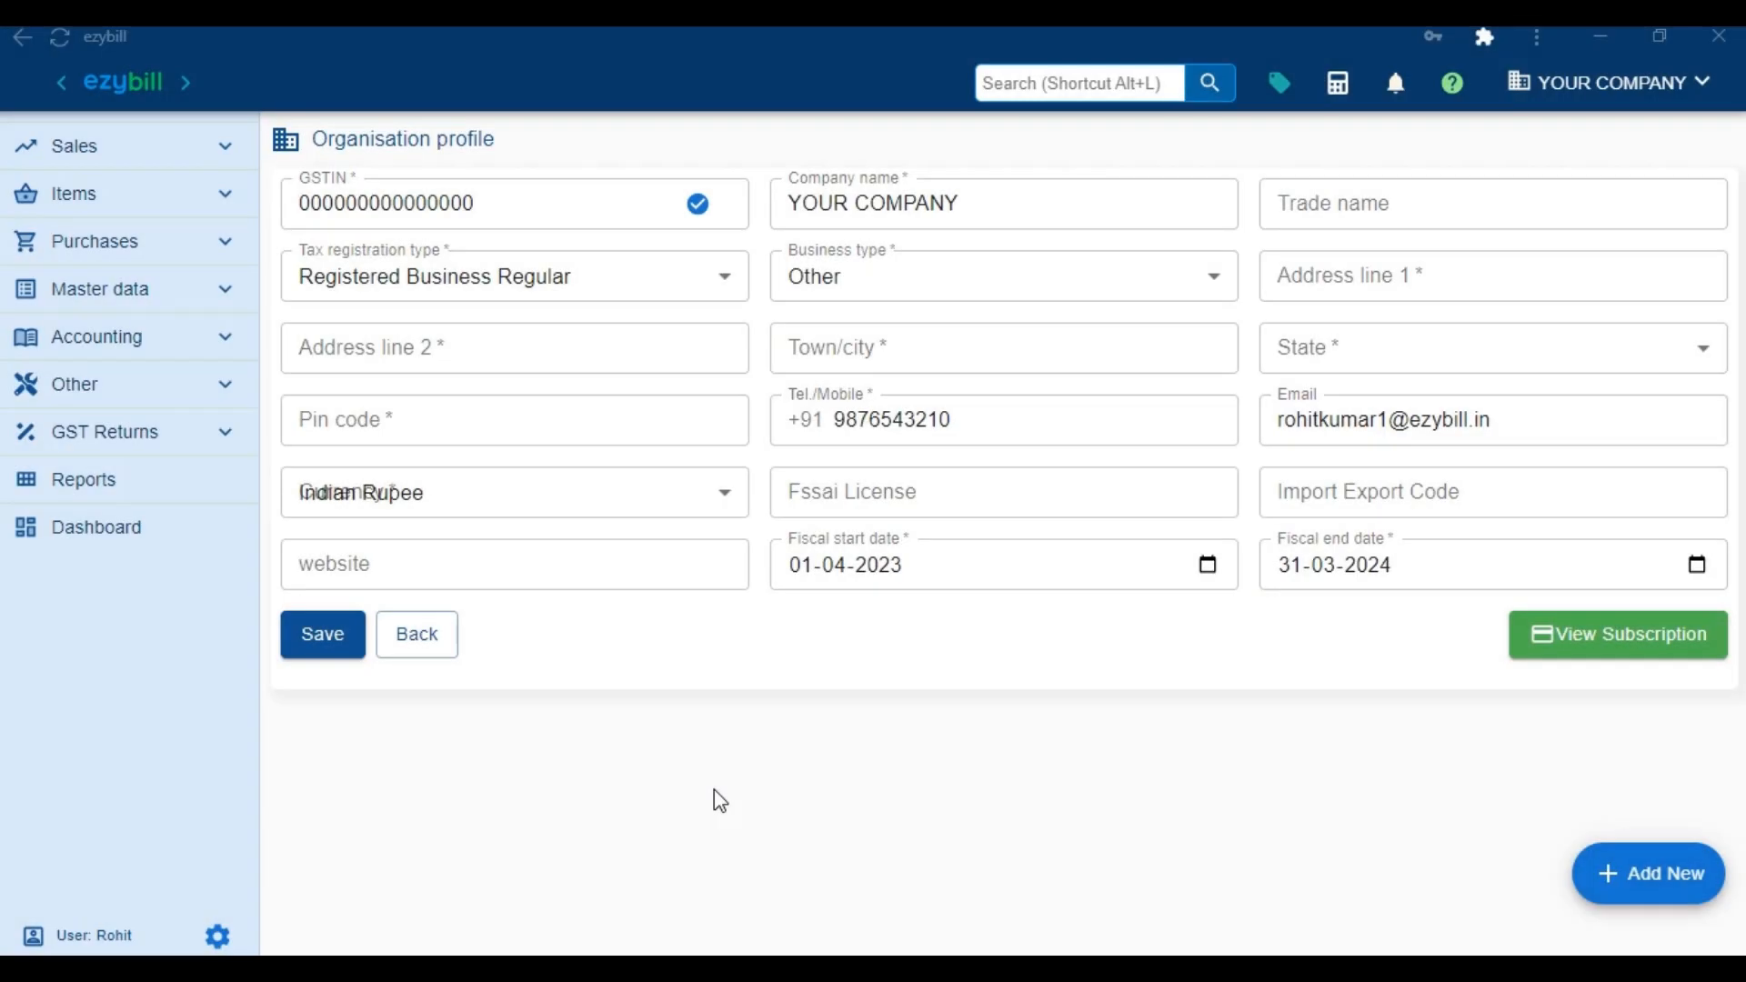
# Replace the placeholder GSTIN with the company's GSTIN, validate it and fill the address from GST records
pyautogui.moveTo(481, 223); pyautogui.dragTo(293, 227)
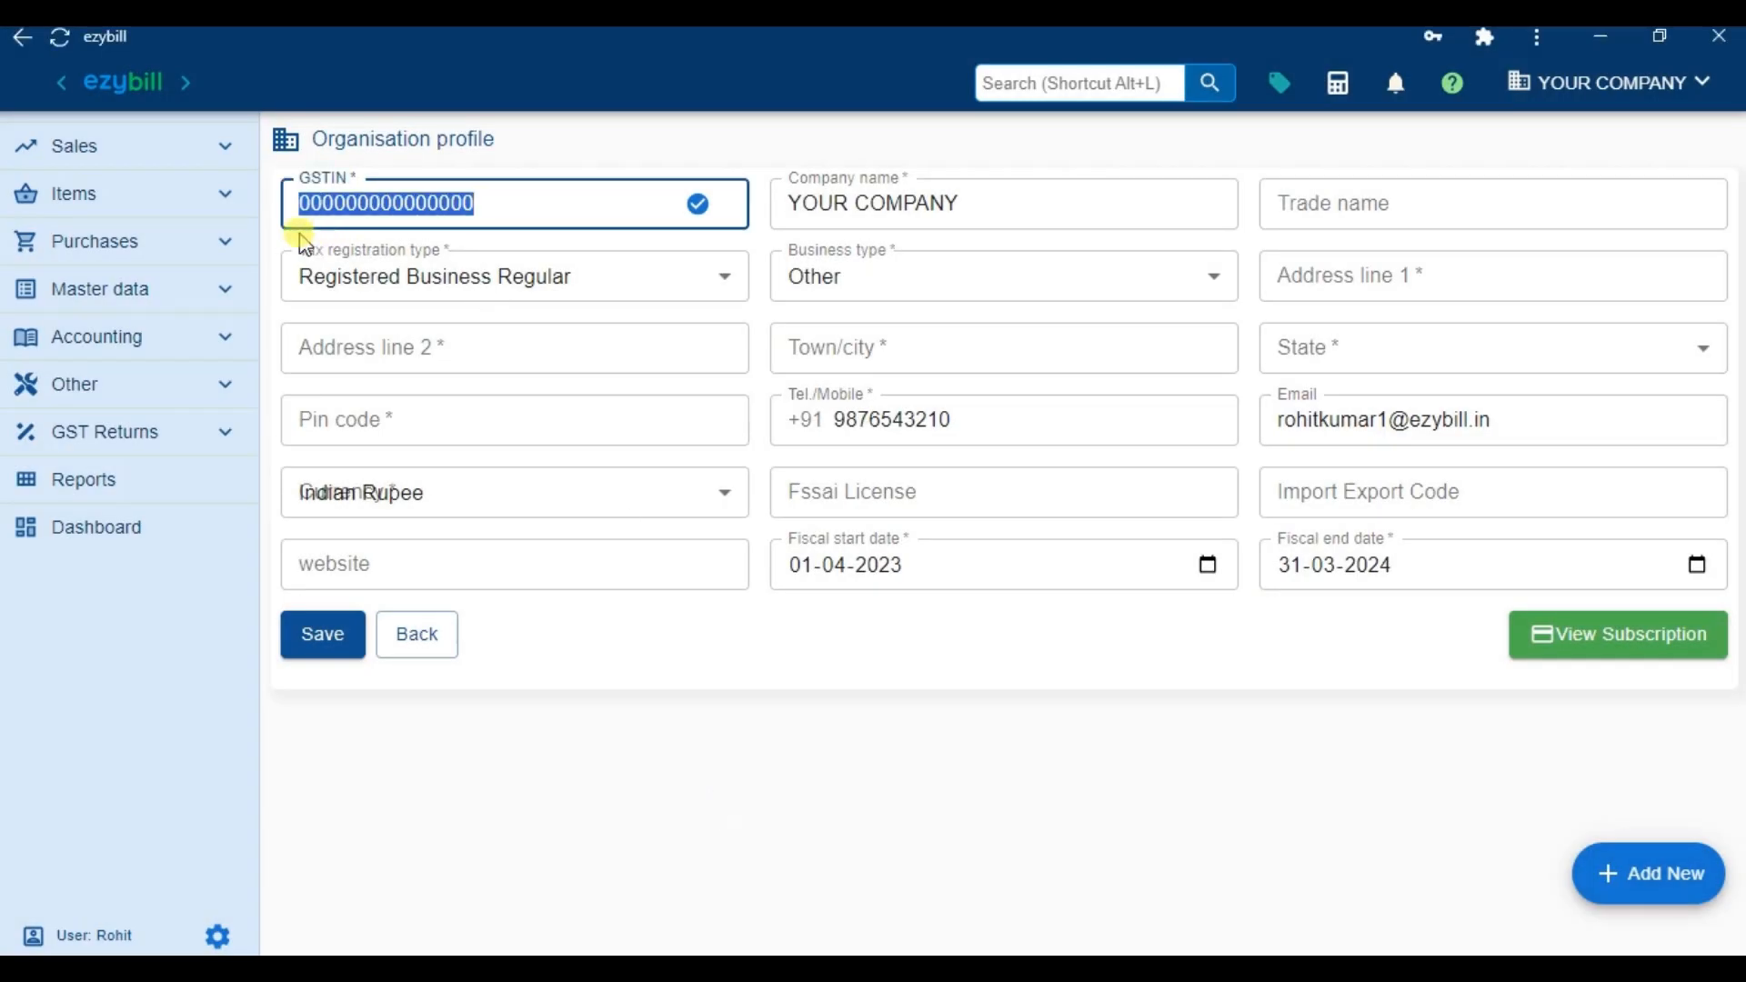
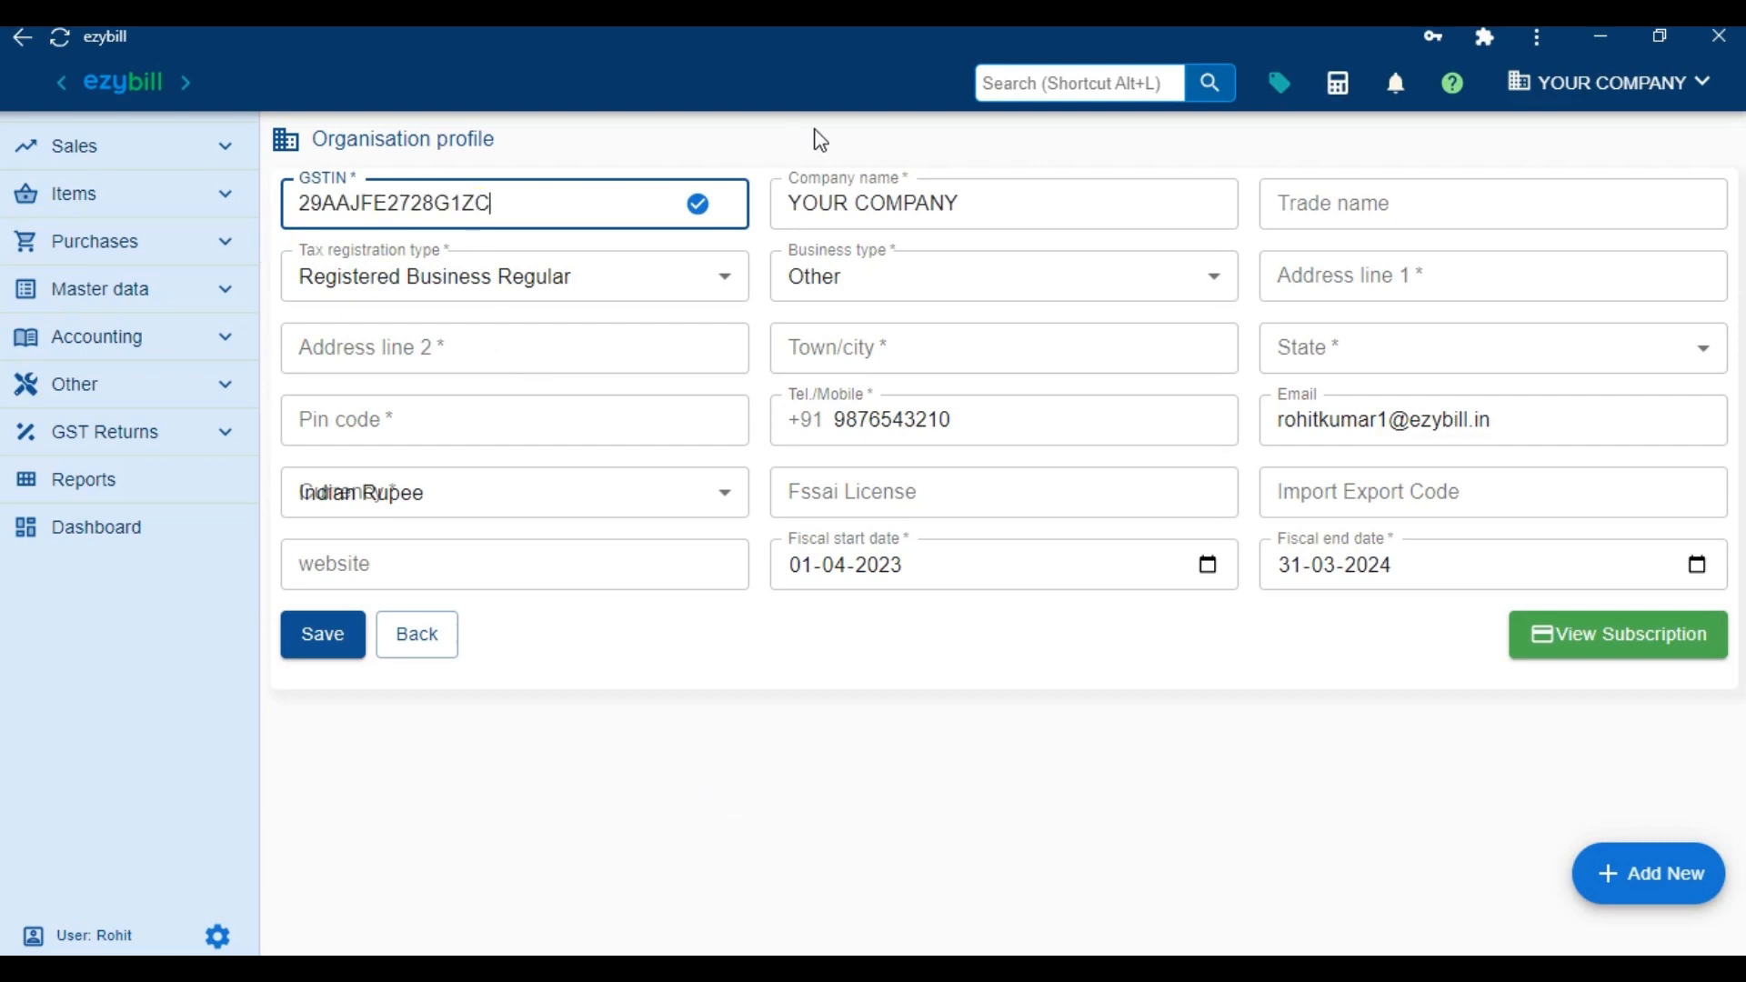
pyautogui.click(697, 210)
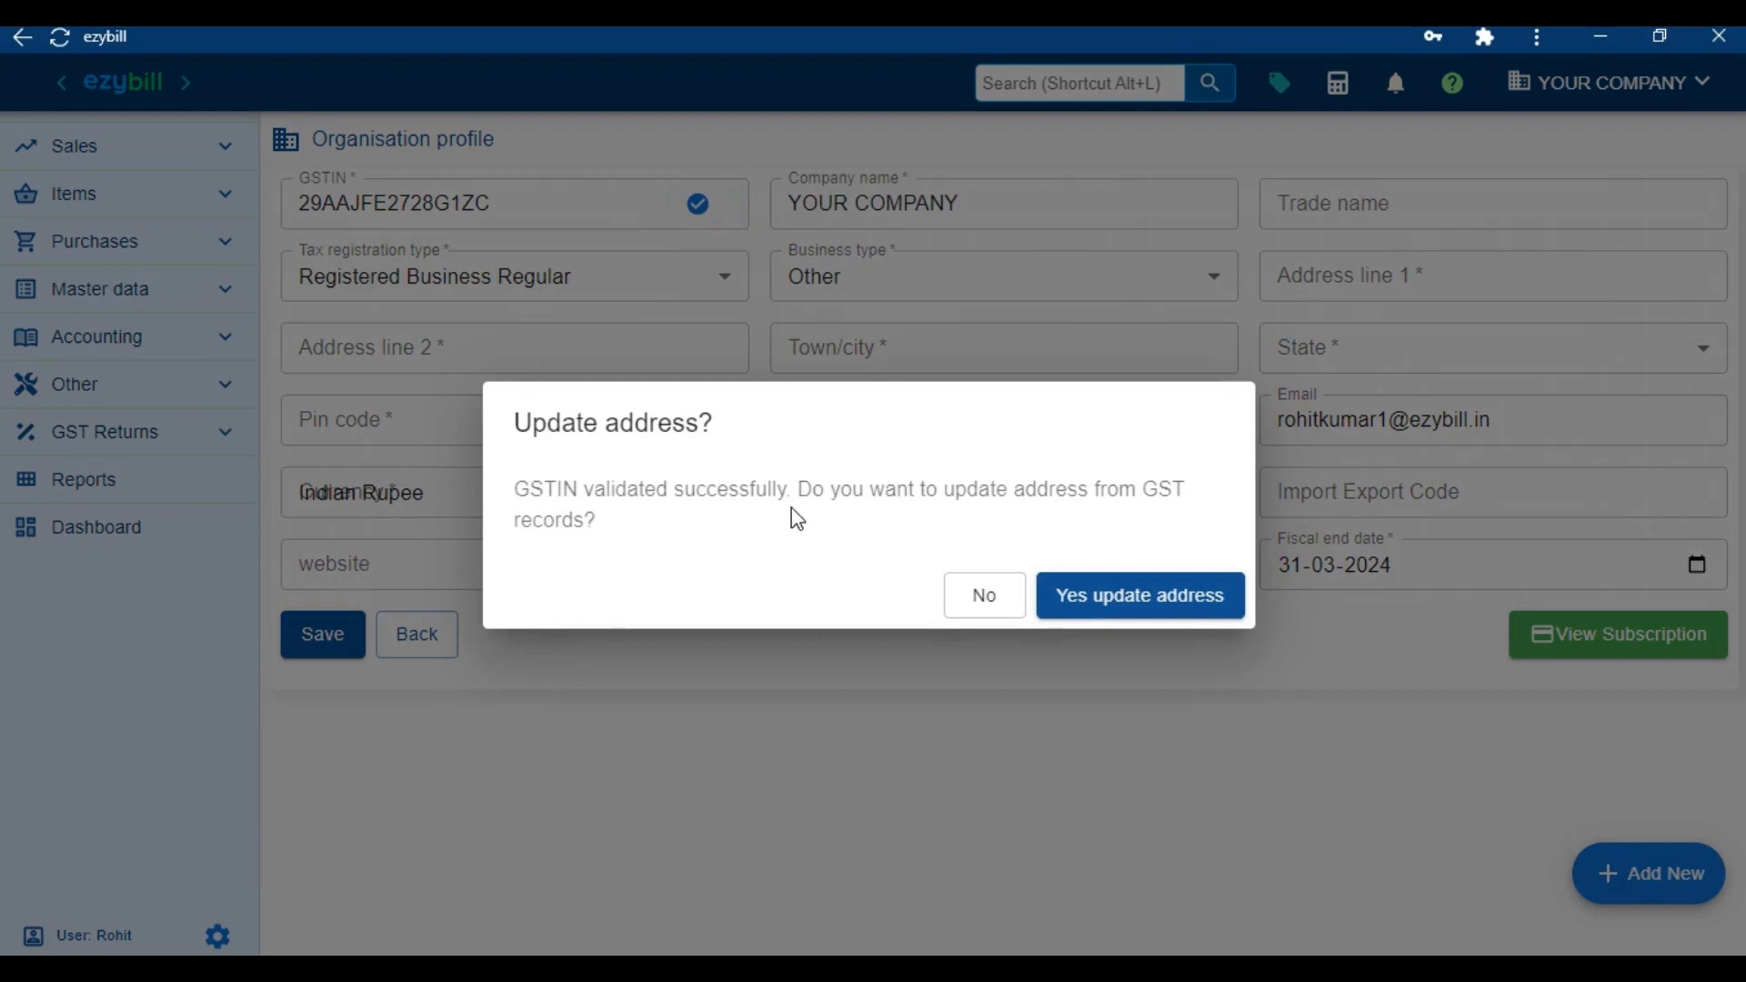
pyautogui.click(1102, 603)
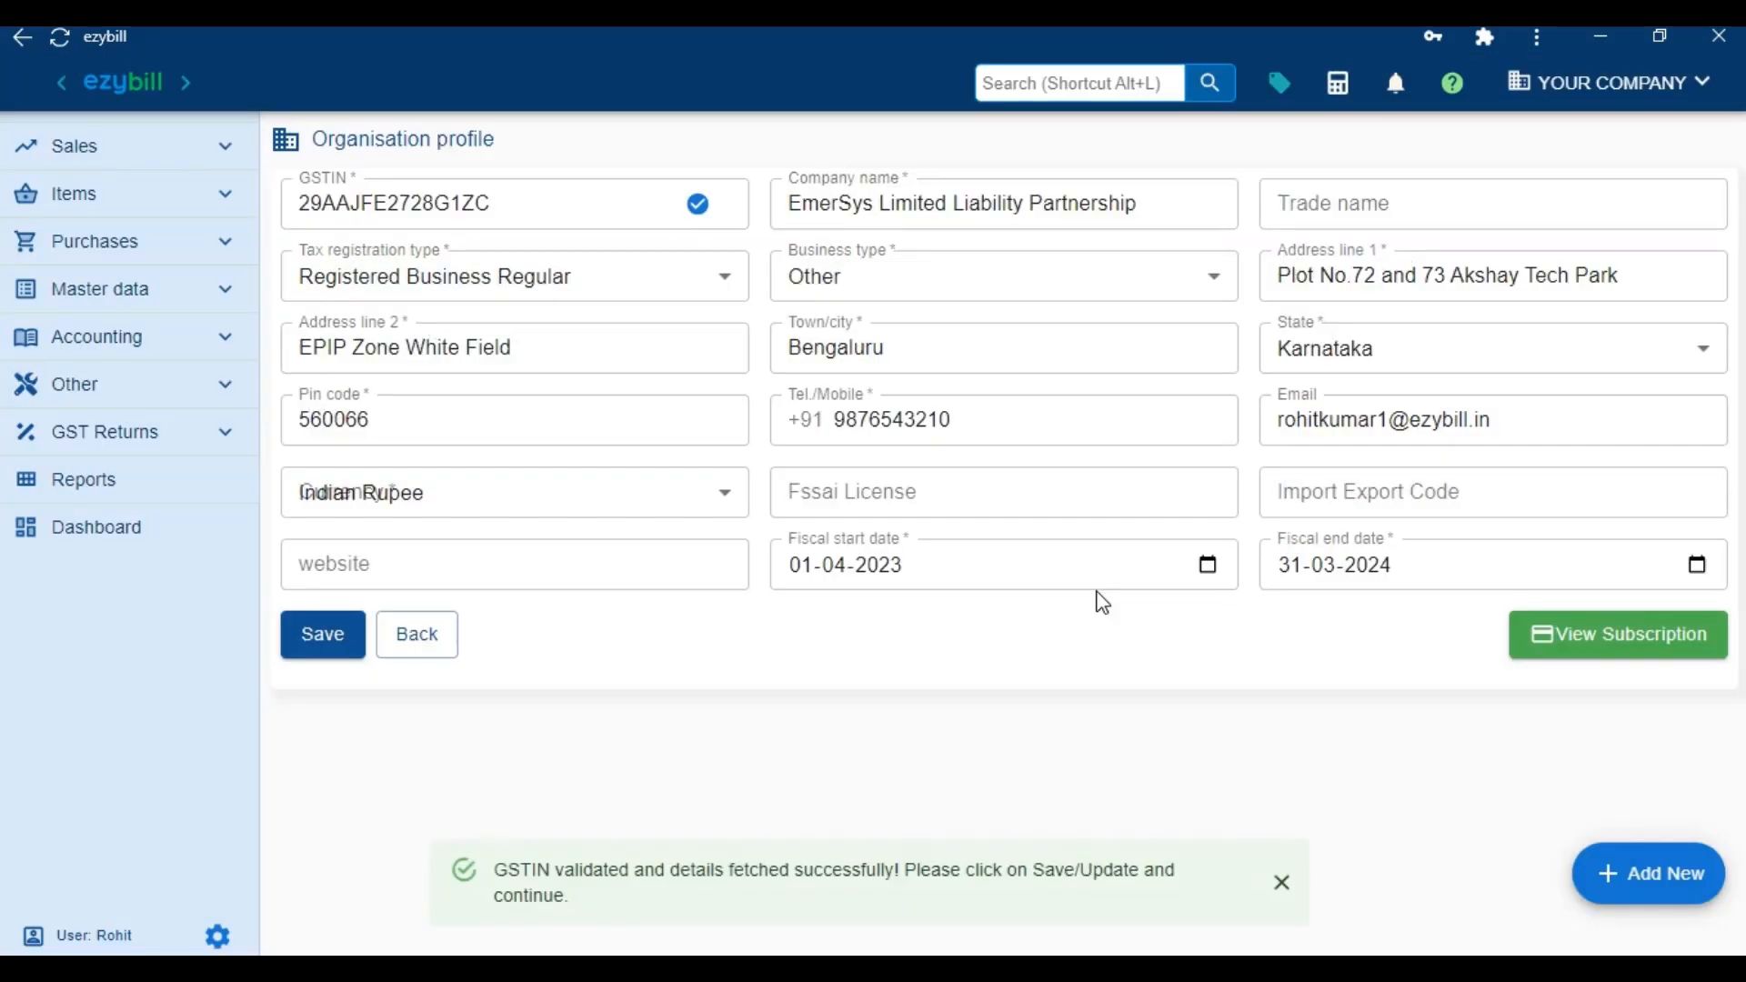
# Save the organisation profile, then log out and sign back in
pyautogui.click(326, 647)
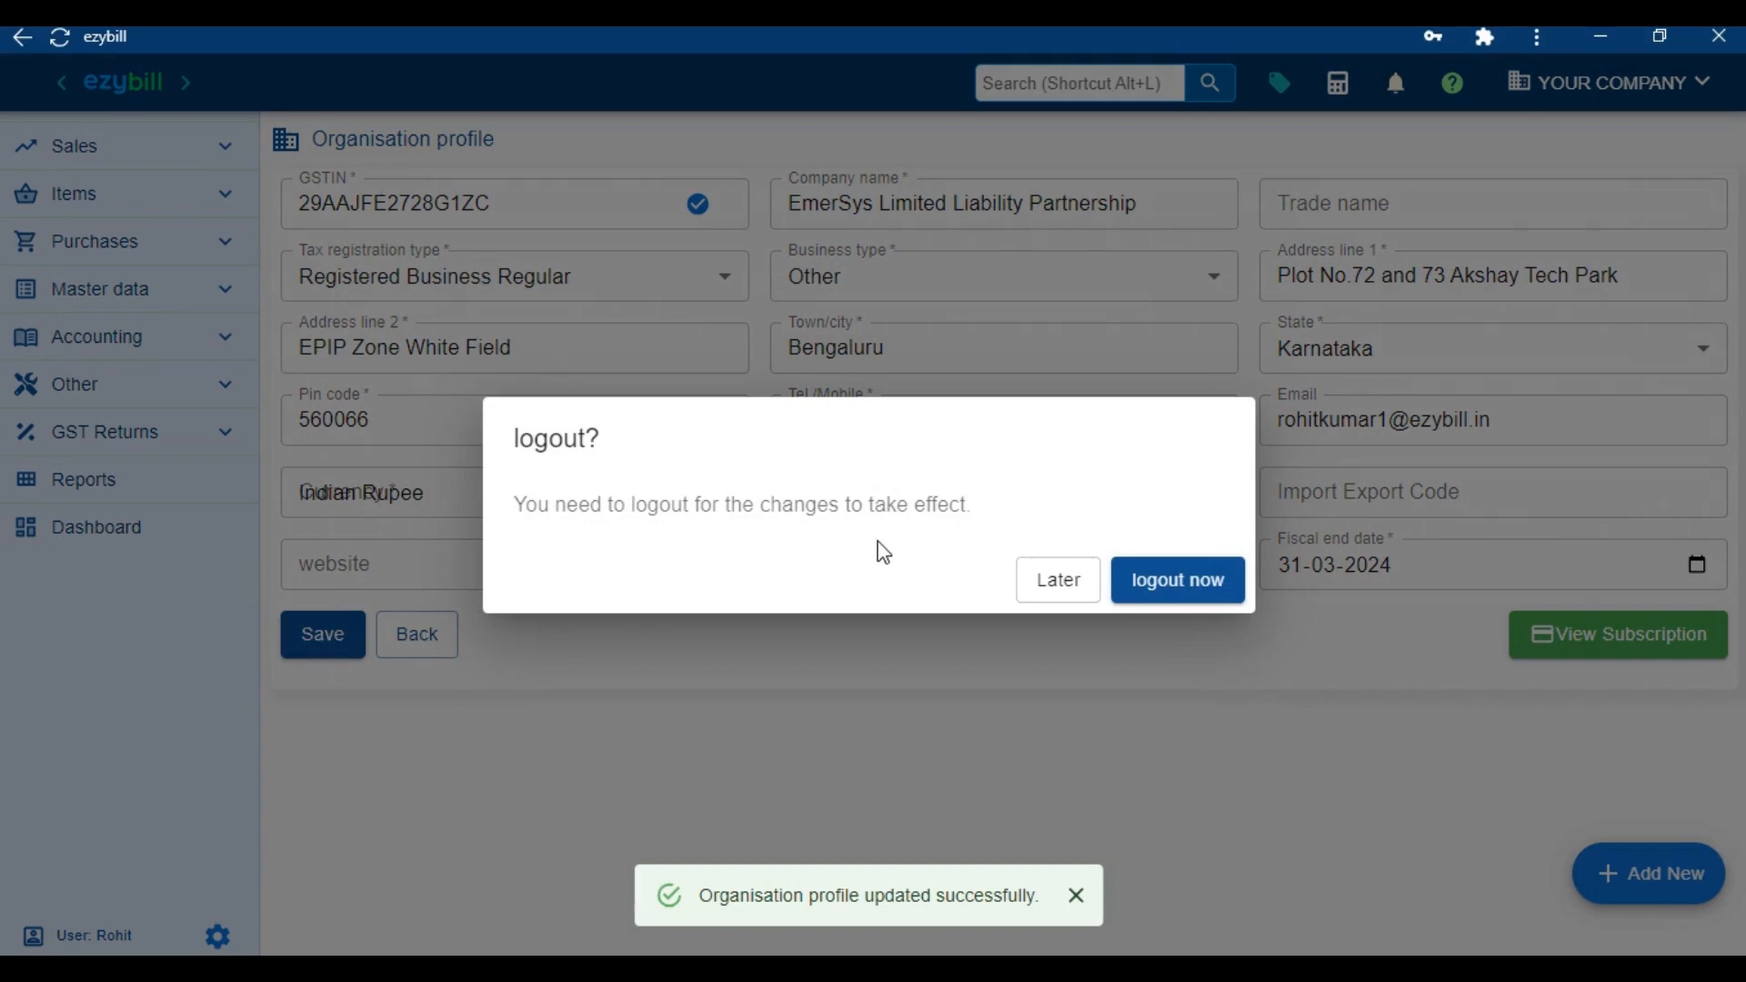
pyautogui.click(1178, 584)
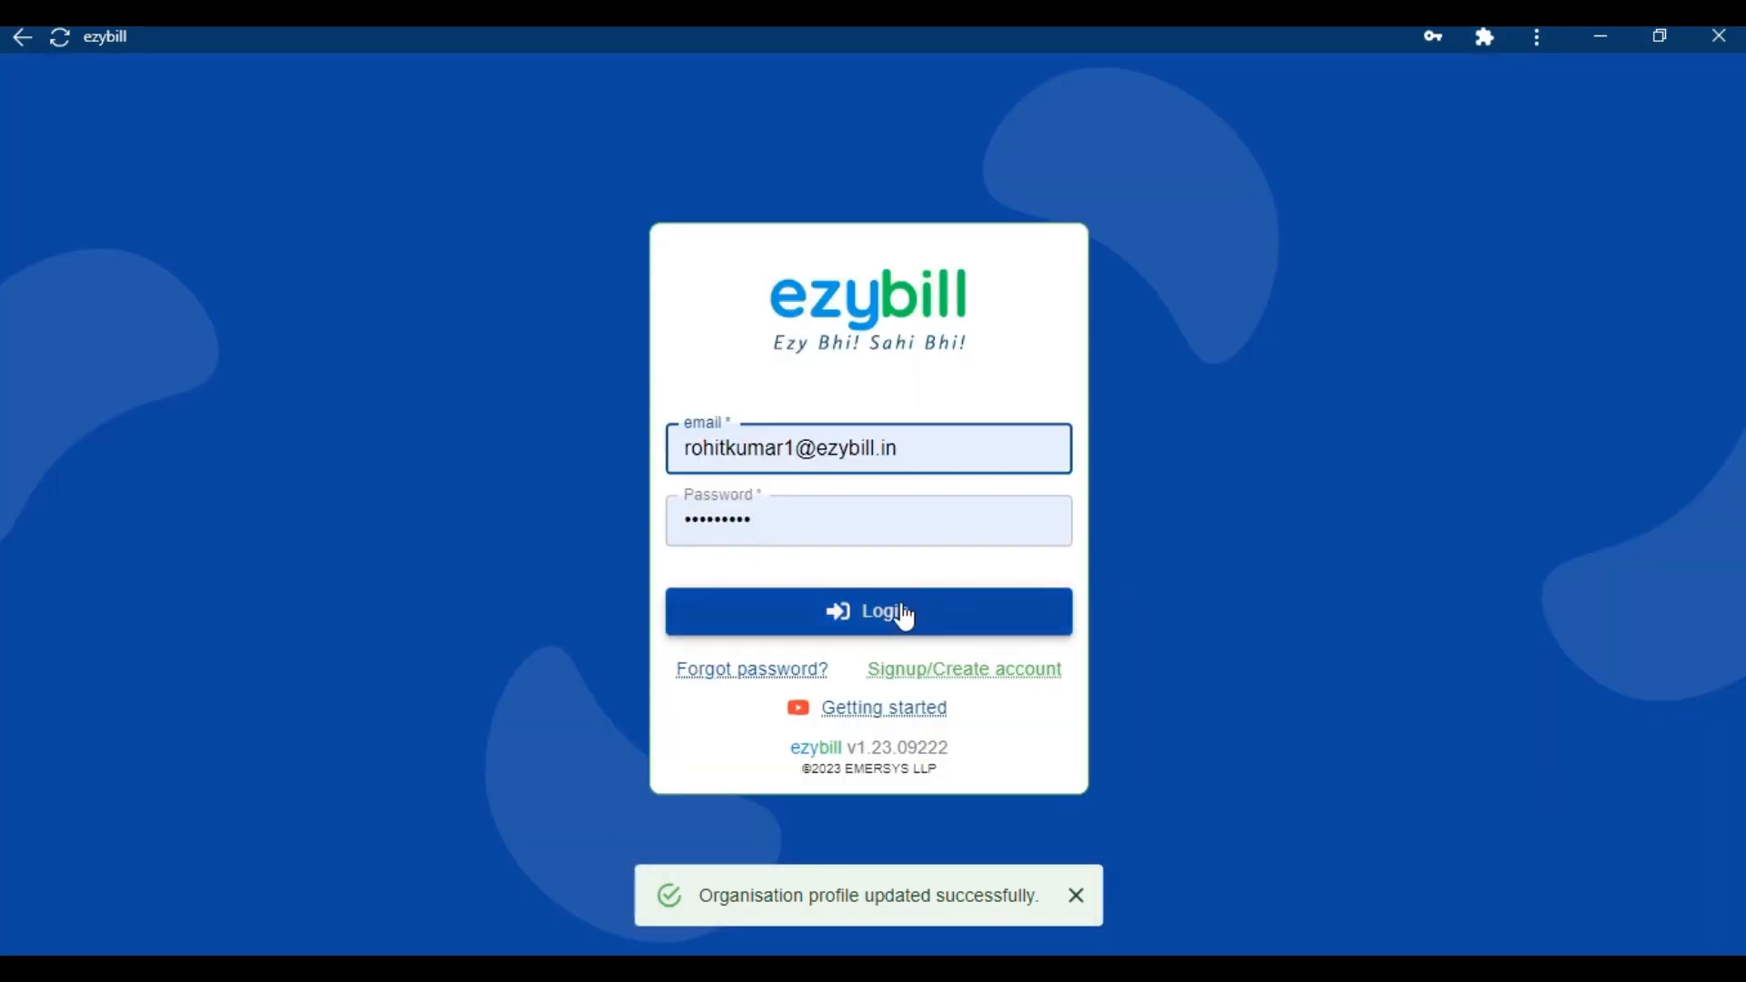
pyautogui.click(900, 612)
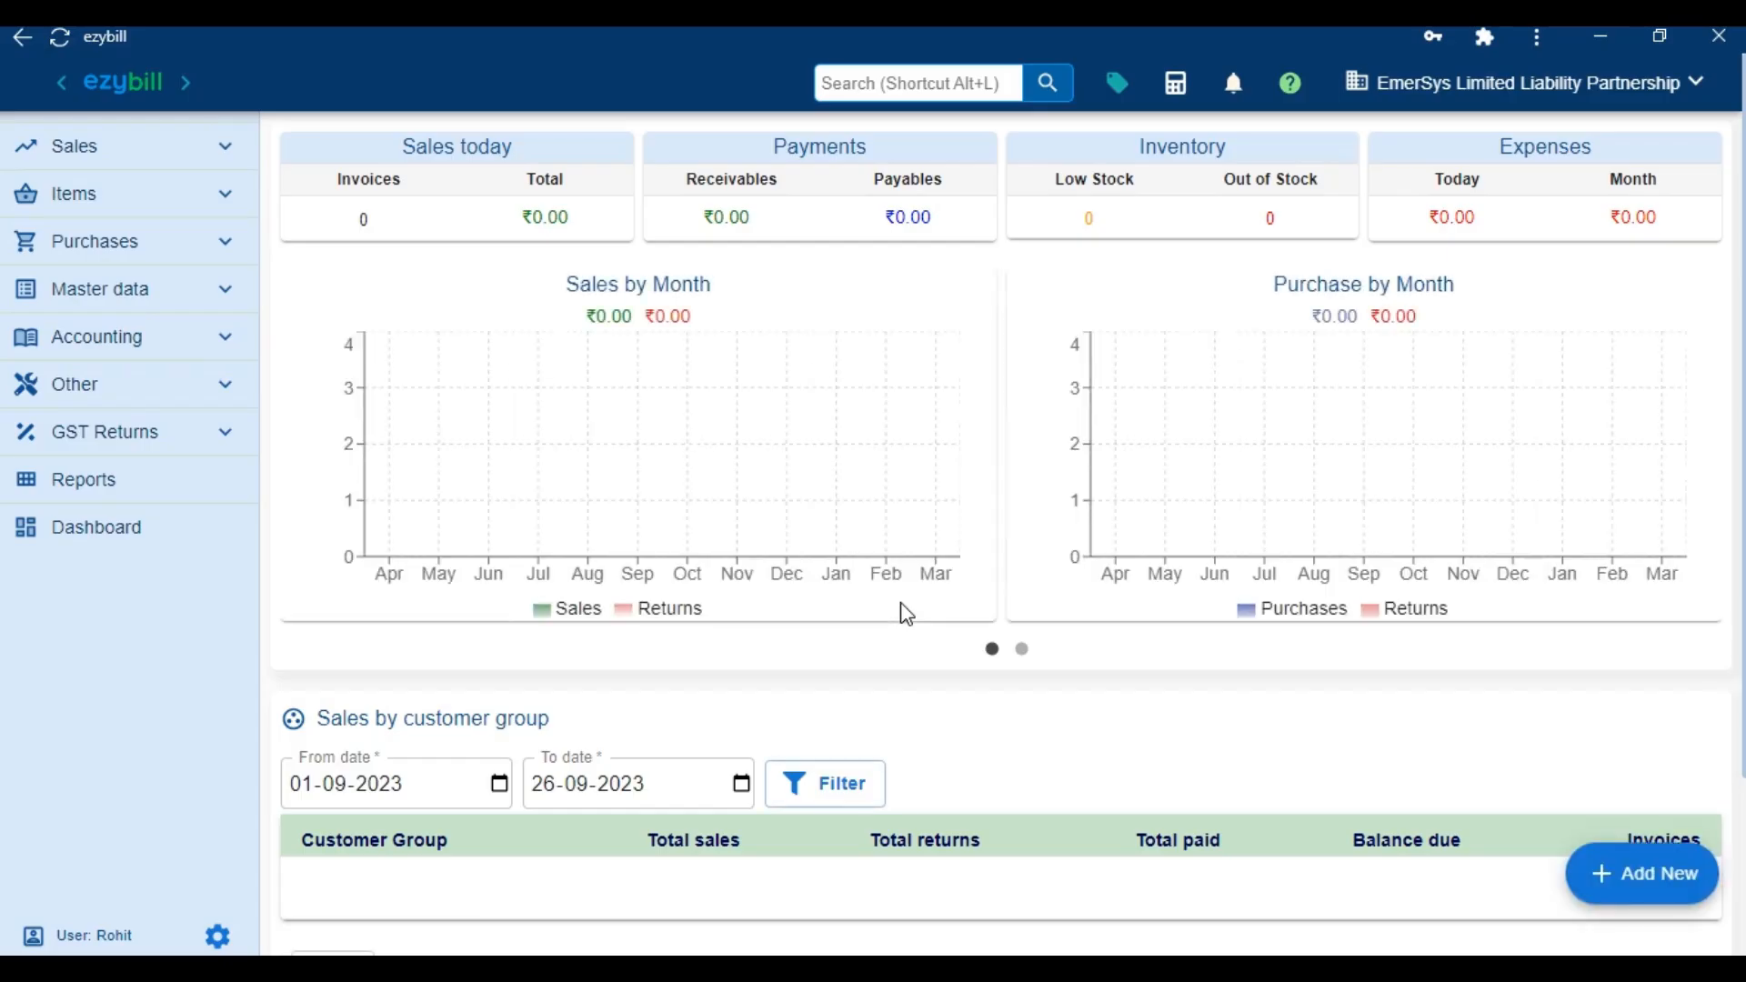
# In Settings, tick Enable MRP, Prevent negative stock and Allow free quantity
pyautogui.click(1524, 82)
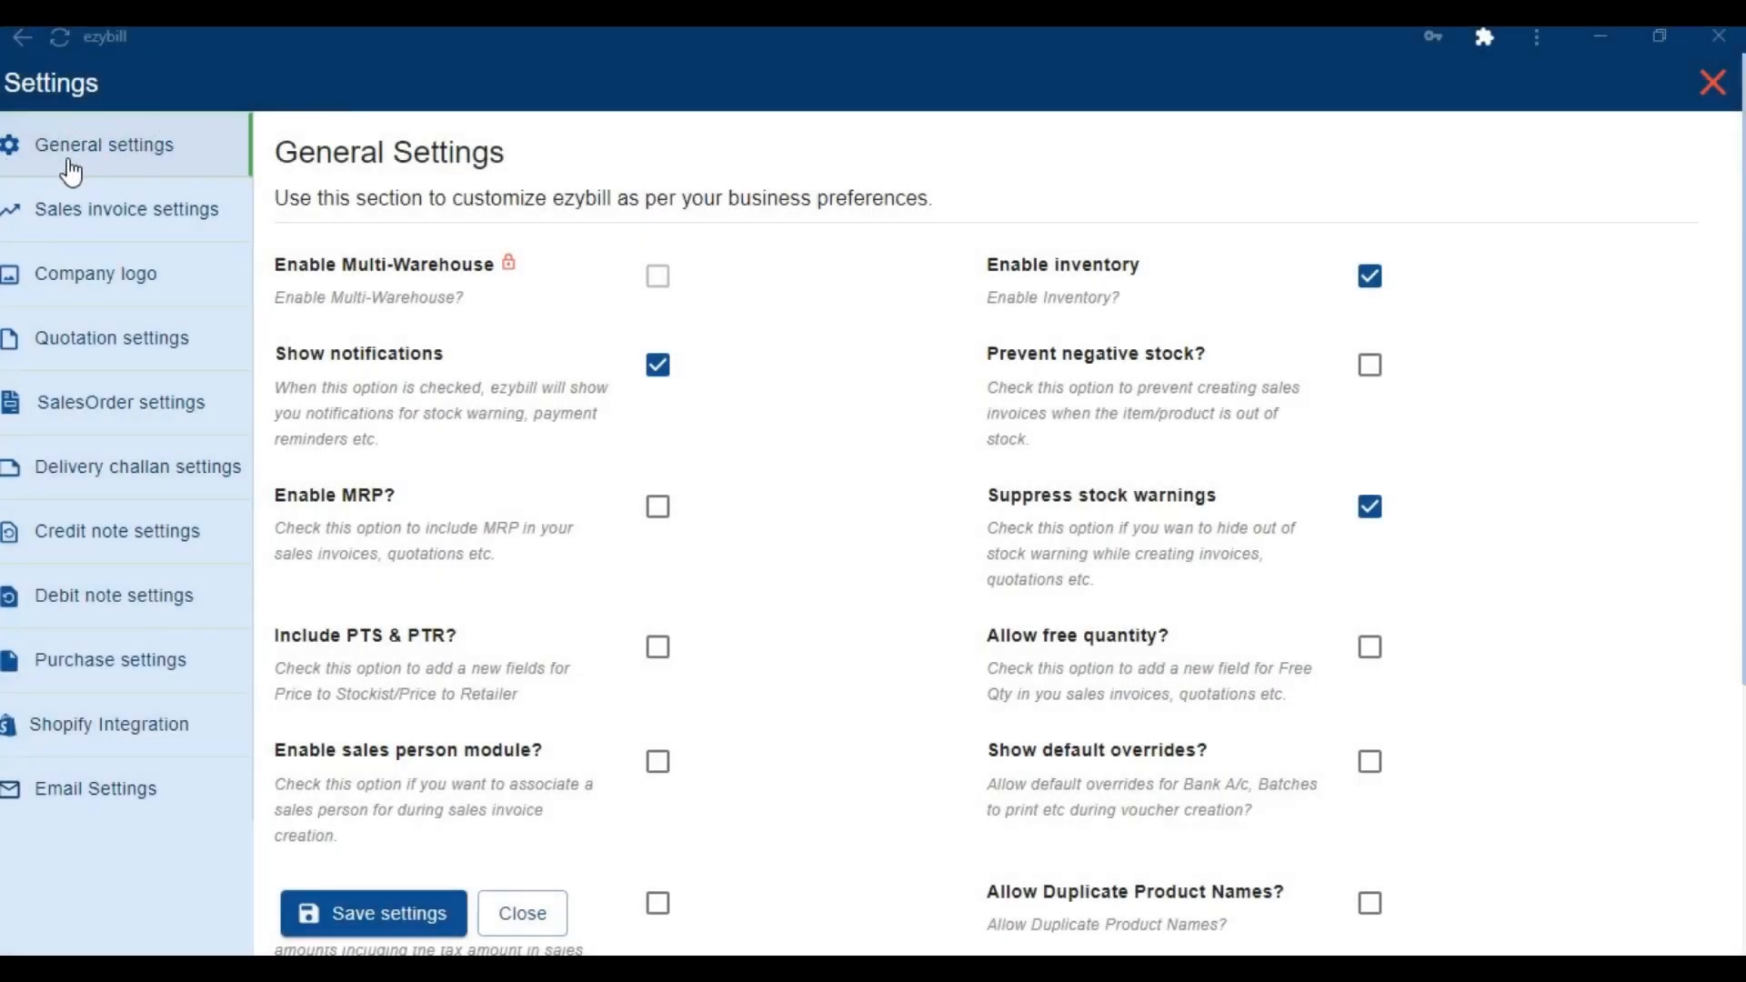
pyautogui.click(673, 515)
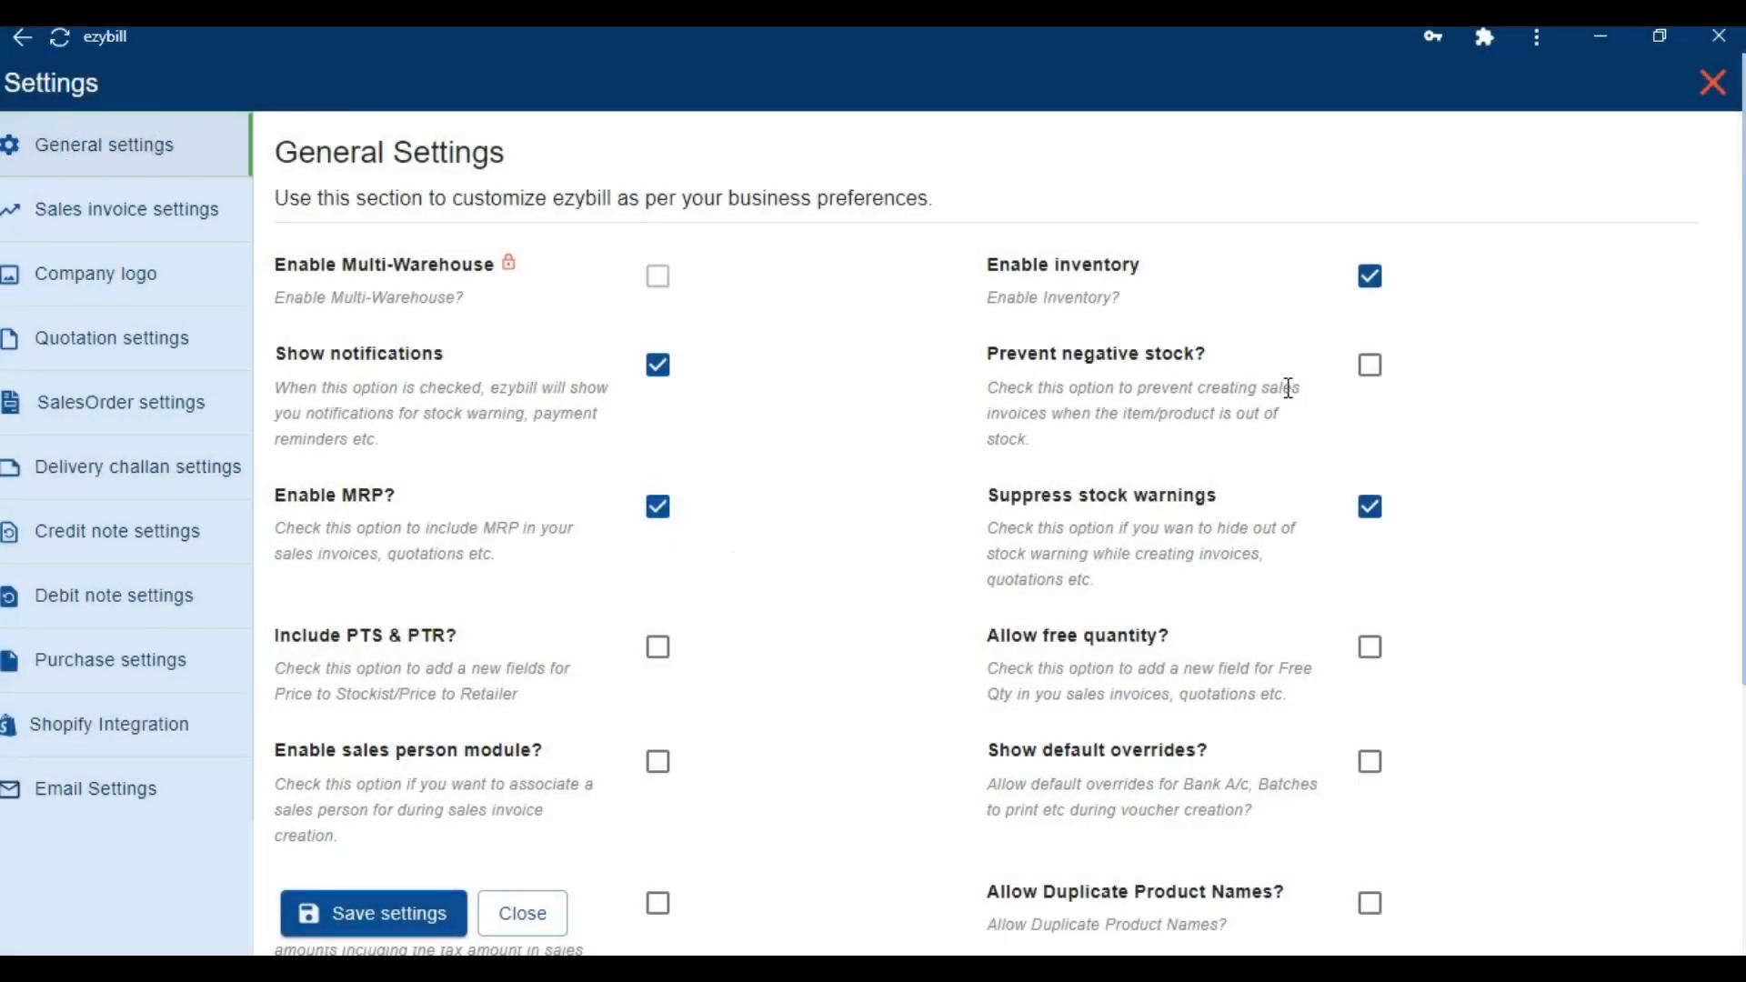
pyautogui.click(1371, 365)
pyautogui.click(1370, 648)
pyautogui.scroll(-1, 1098, 635)
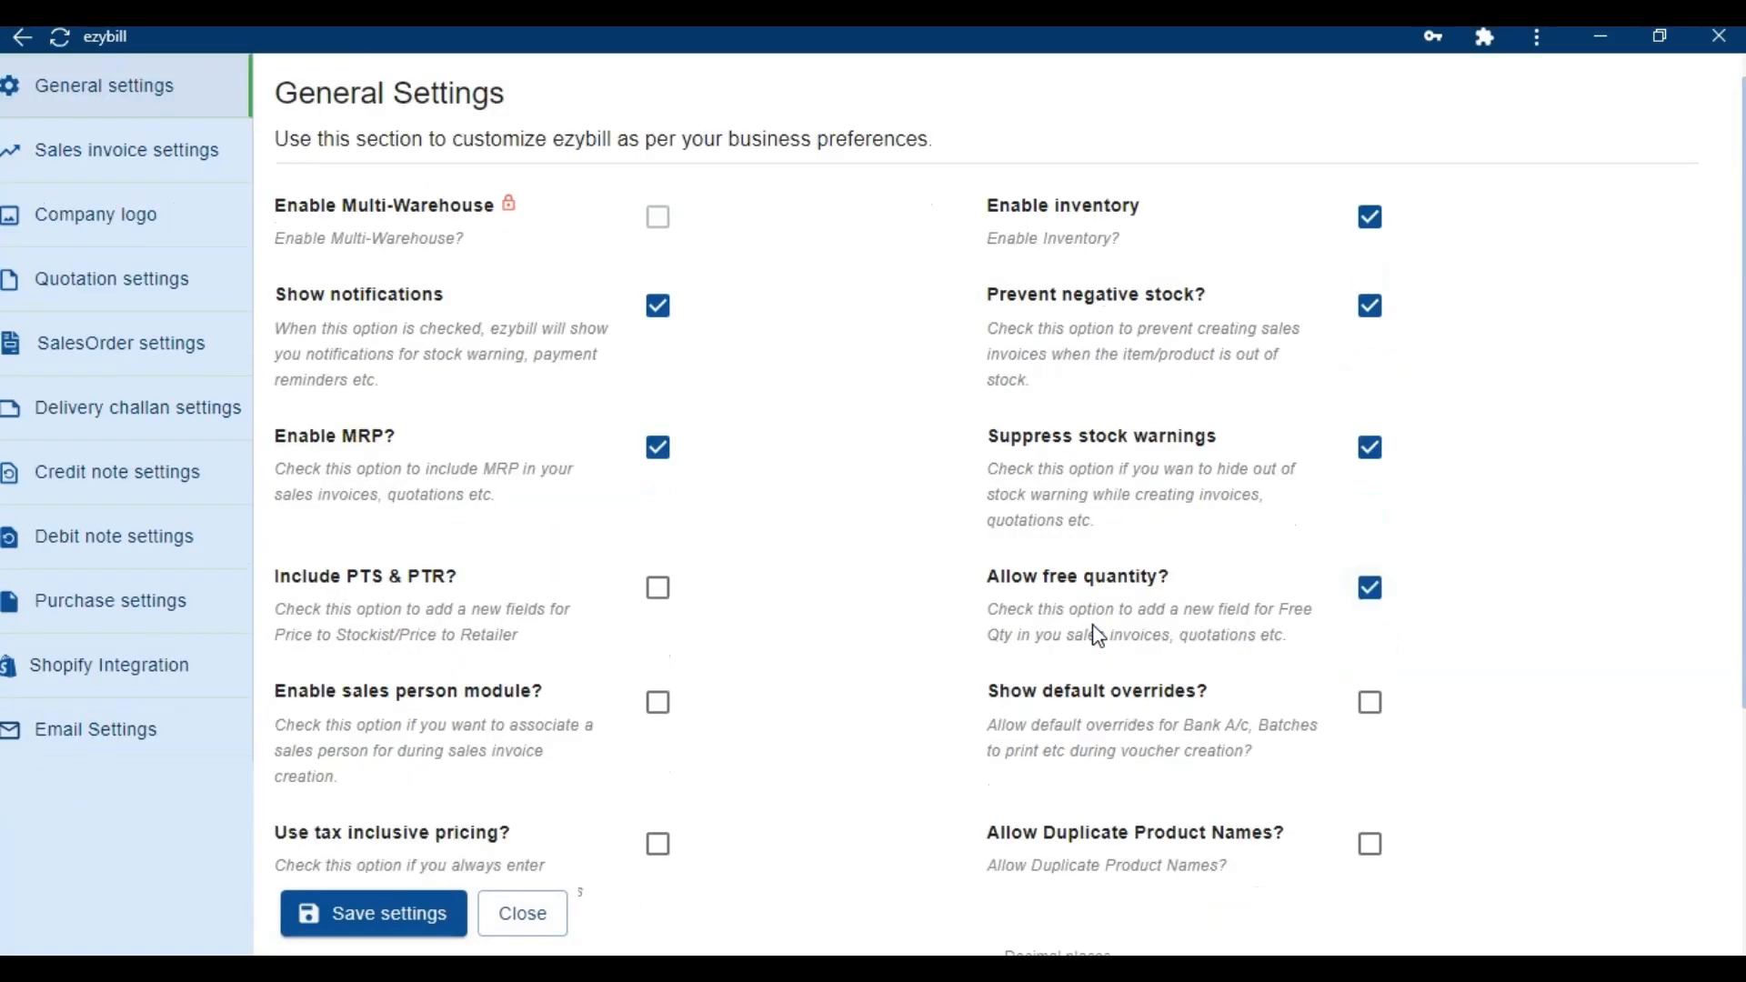
pyautogui.scroll(-5, 1097, 635)
# Capture and save a drawn authorised signature
pyautogui.click(445, 838)
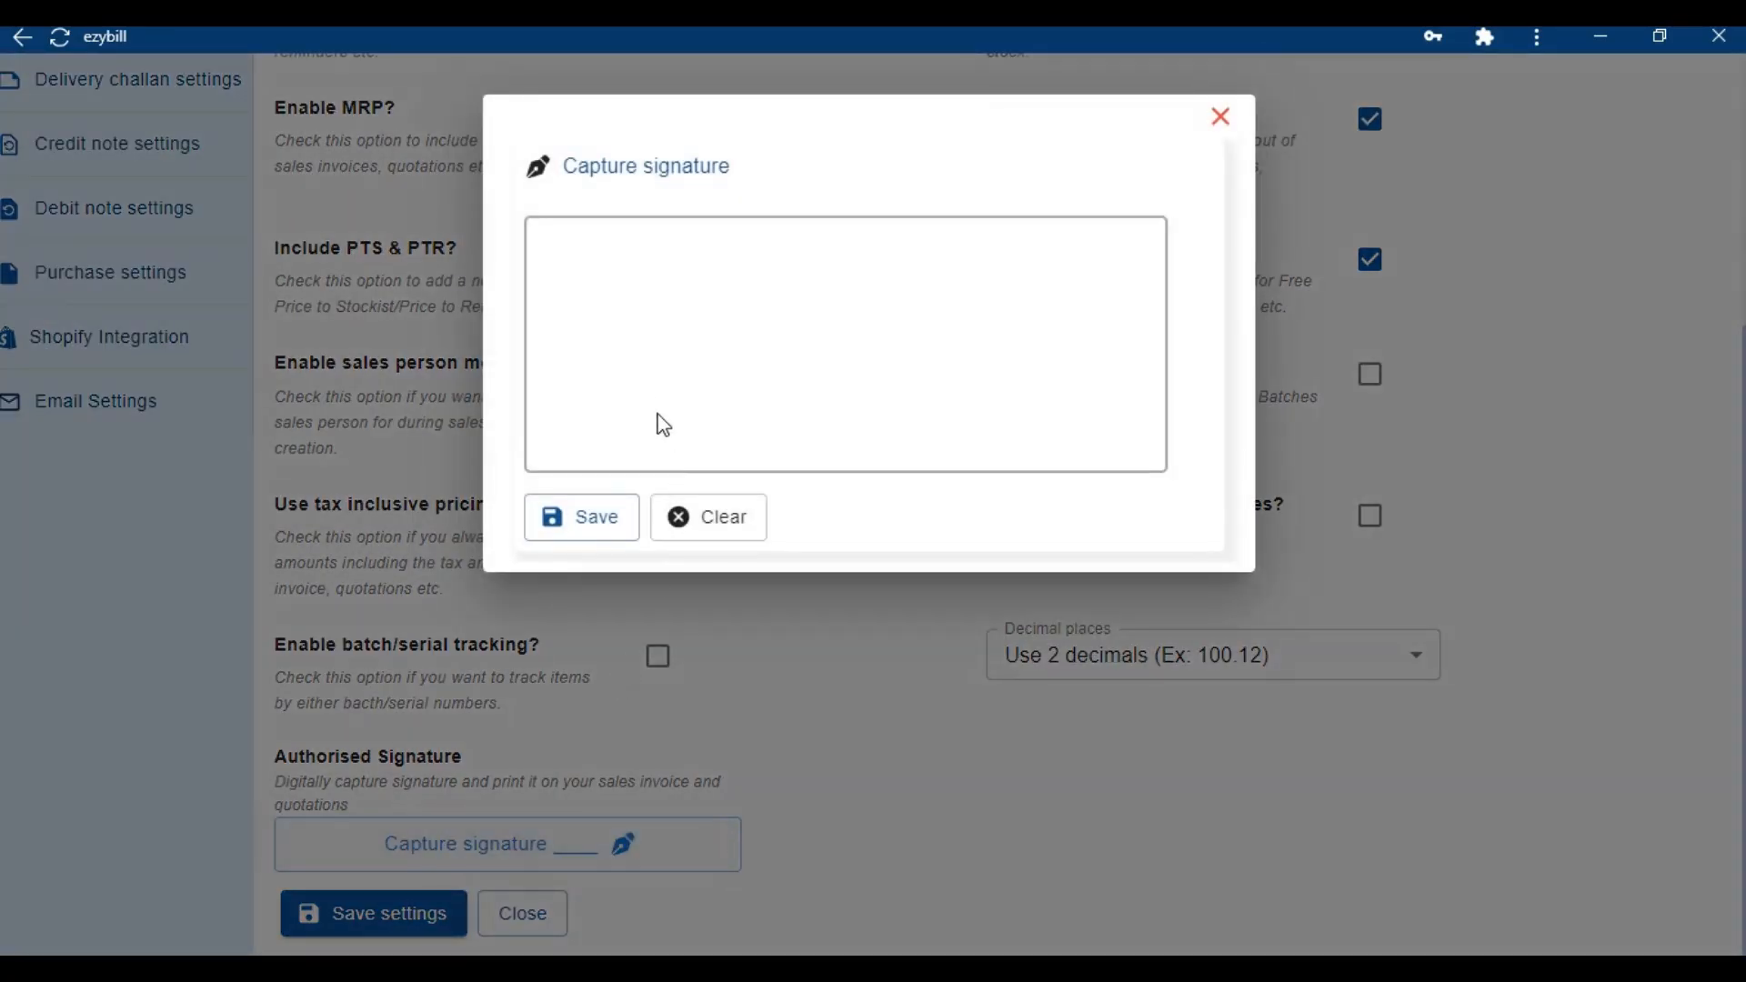
pyautogui.moveTo(664, 425)
pyautogui.mouseDown()
pyautogui.moveTo(685, 394)
pyautogui.moveTo(861, 378)
pyautogui.moveTo(795, 386)
pyautogui.moveTo(903, 352)
pyautogui.mouseUp()
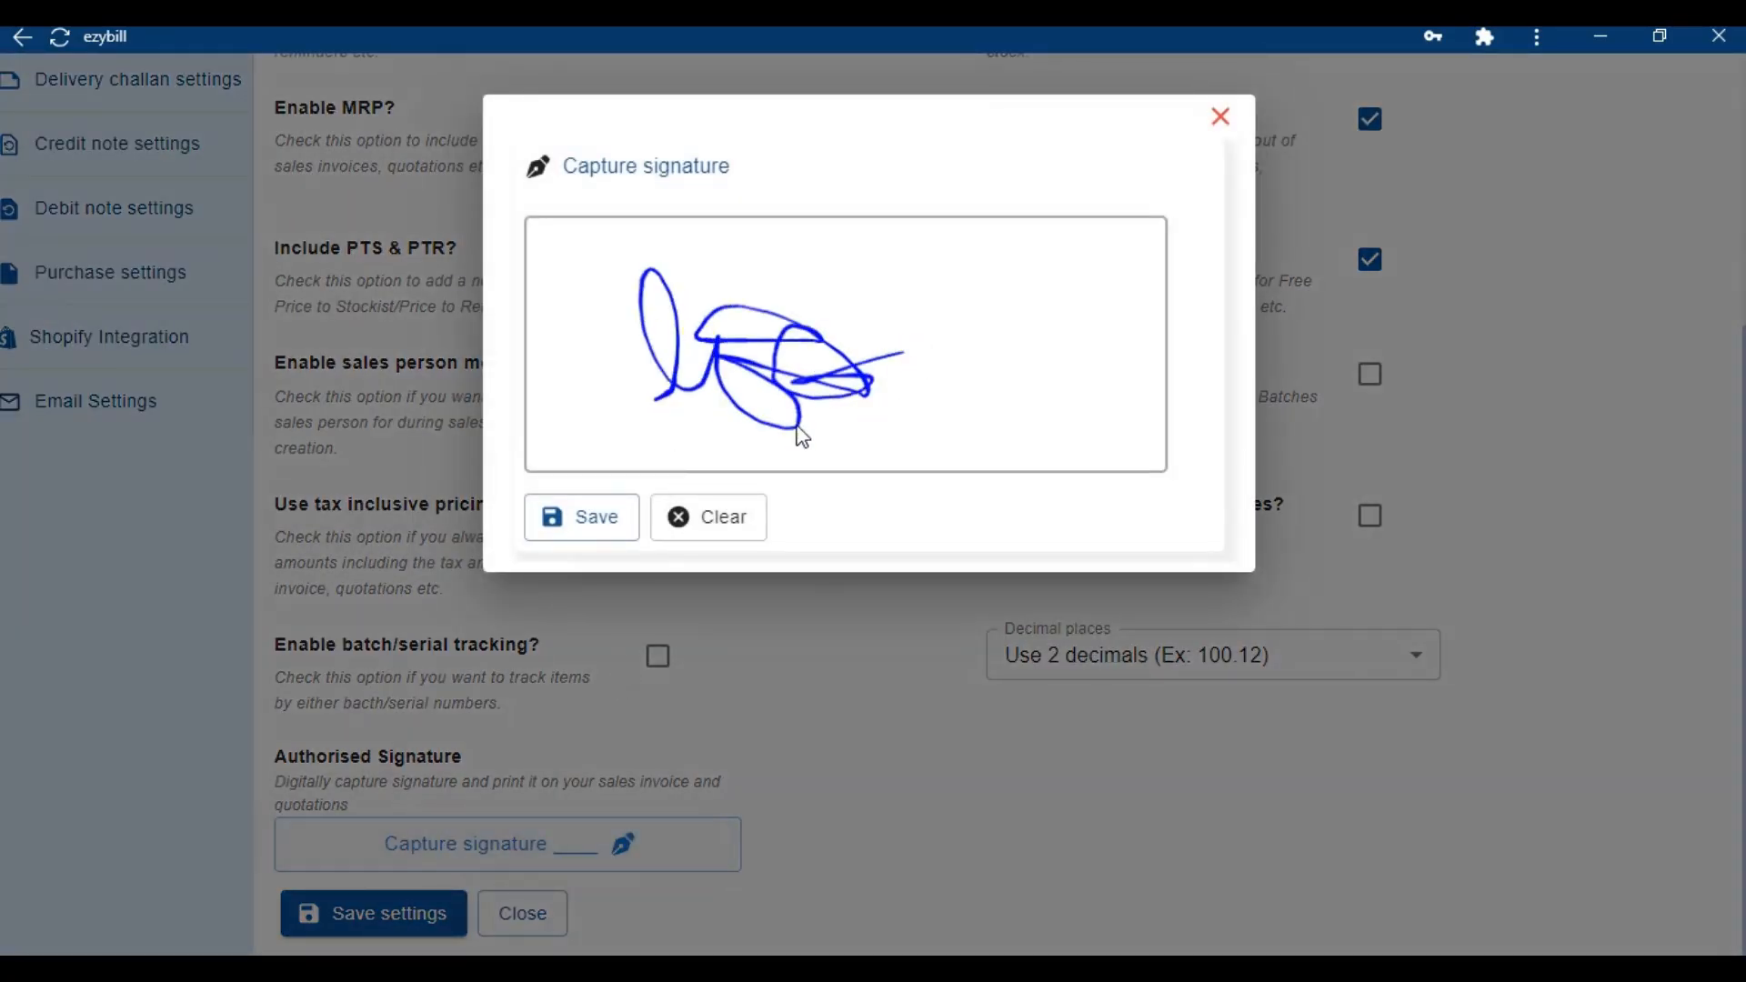
pyautogui.click(602, 518)
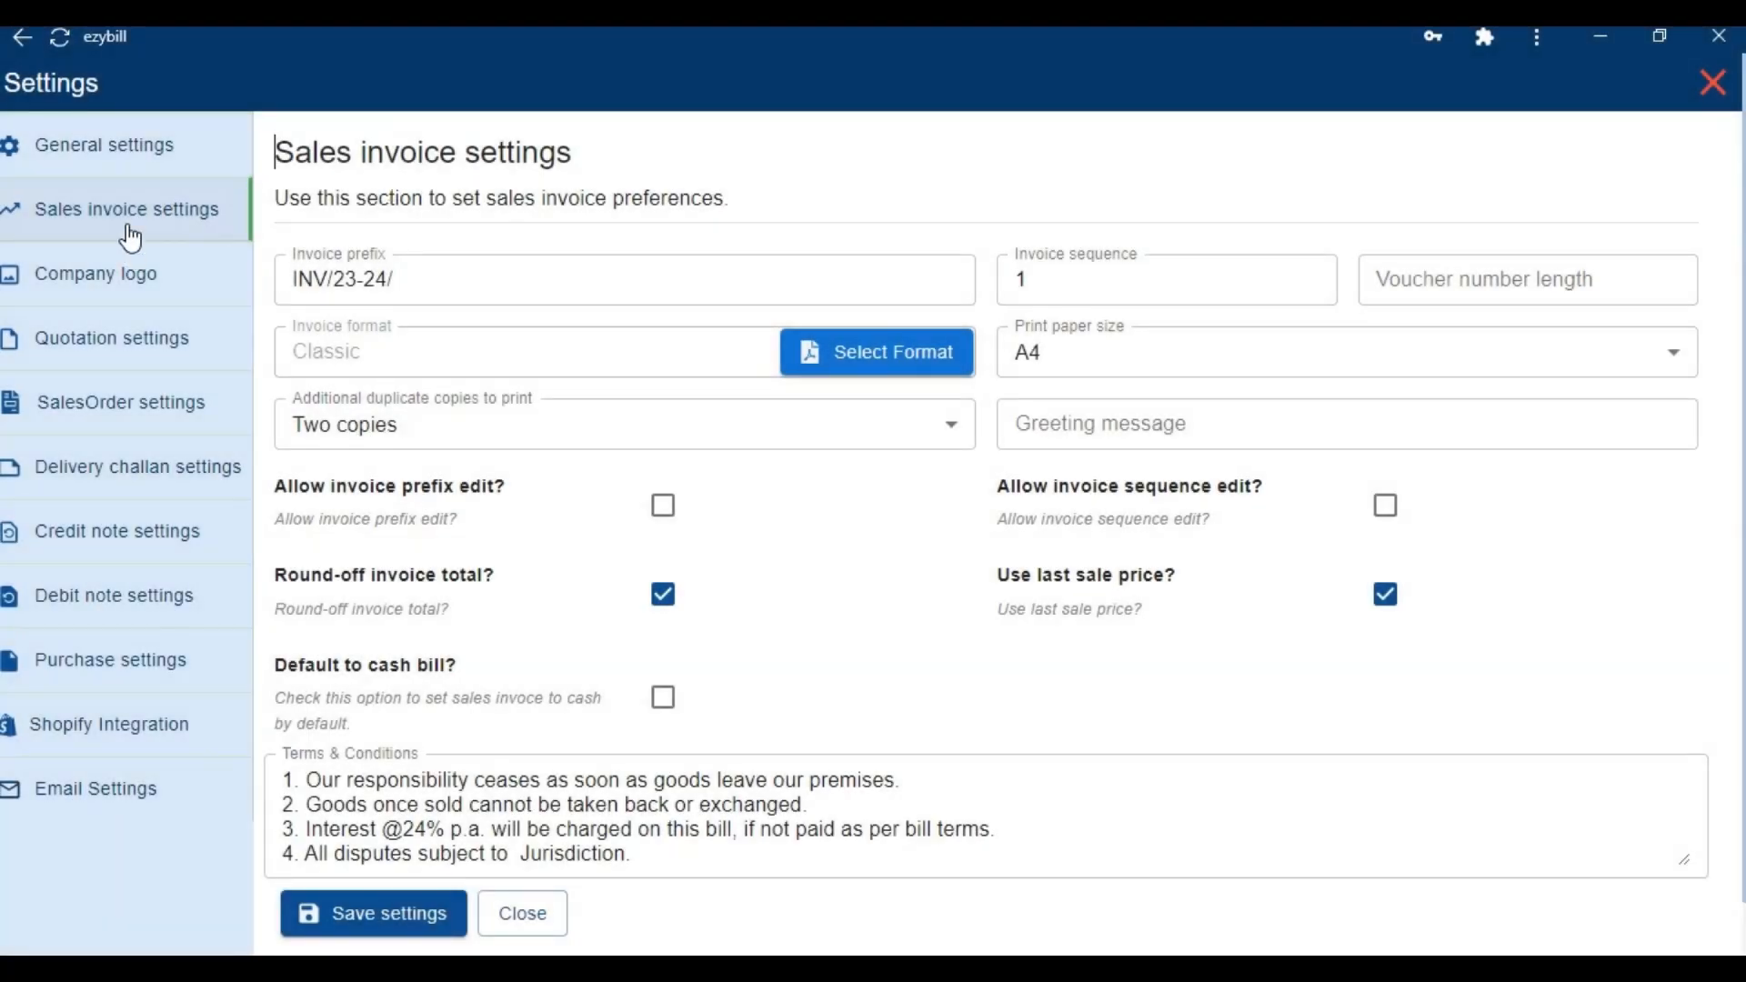
# Set the sales invoice prefix to DE, sequence 2005 and voucher number length 00003
pyautogui.click(328, 275)
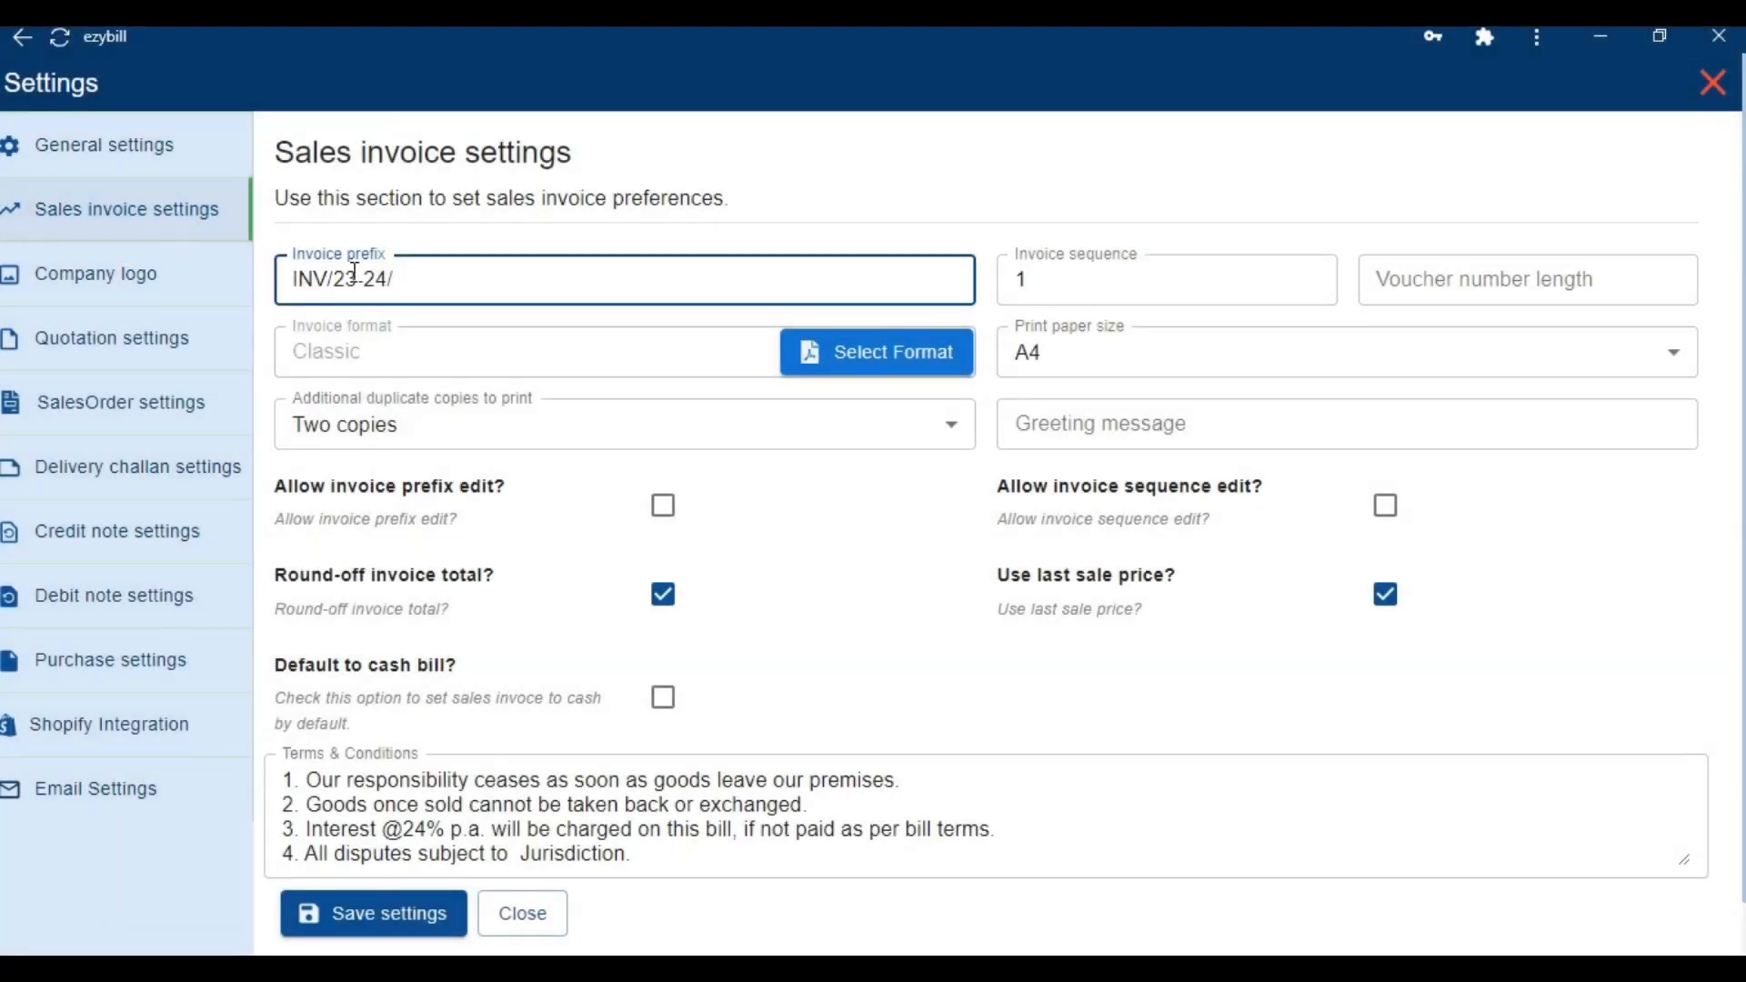
pyautogui.press('BackSpace')
pyautogui.press('BackSpace')
pyautogui.press('BackSpace')
pyautogui.write('DE')
pyautogui.press('Tab')
pyautogui.write('2005')
pyautogui.press('Tab')
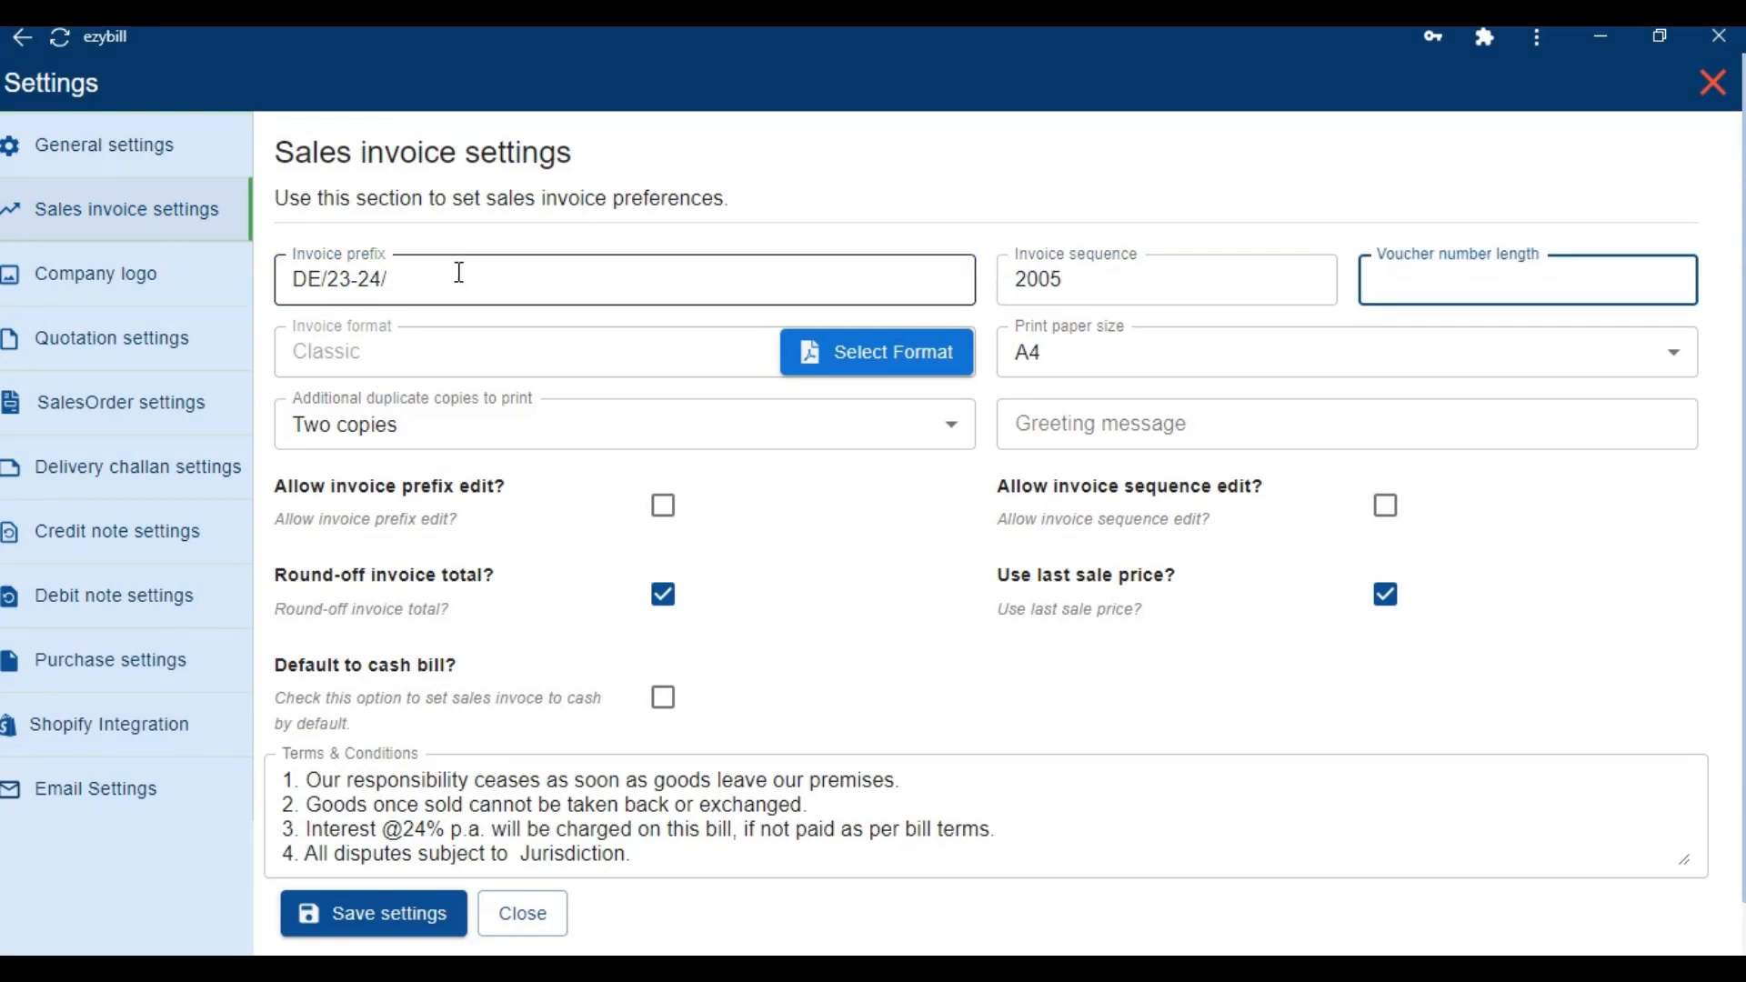
pyautogui.write('00003')
# Choose the Classic (With logo) invoice format and one duplicate copy
pyautogui.click(806, 356)
pyautogui.click(1164, 175)
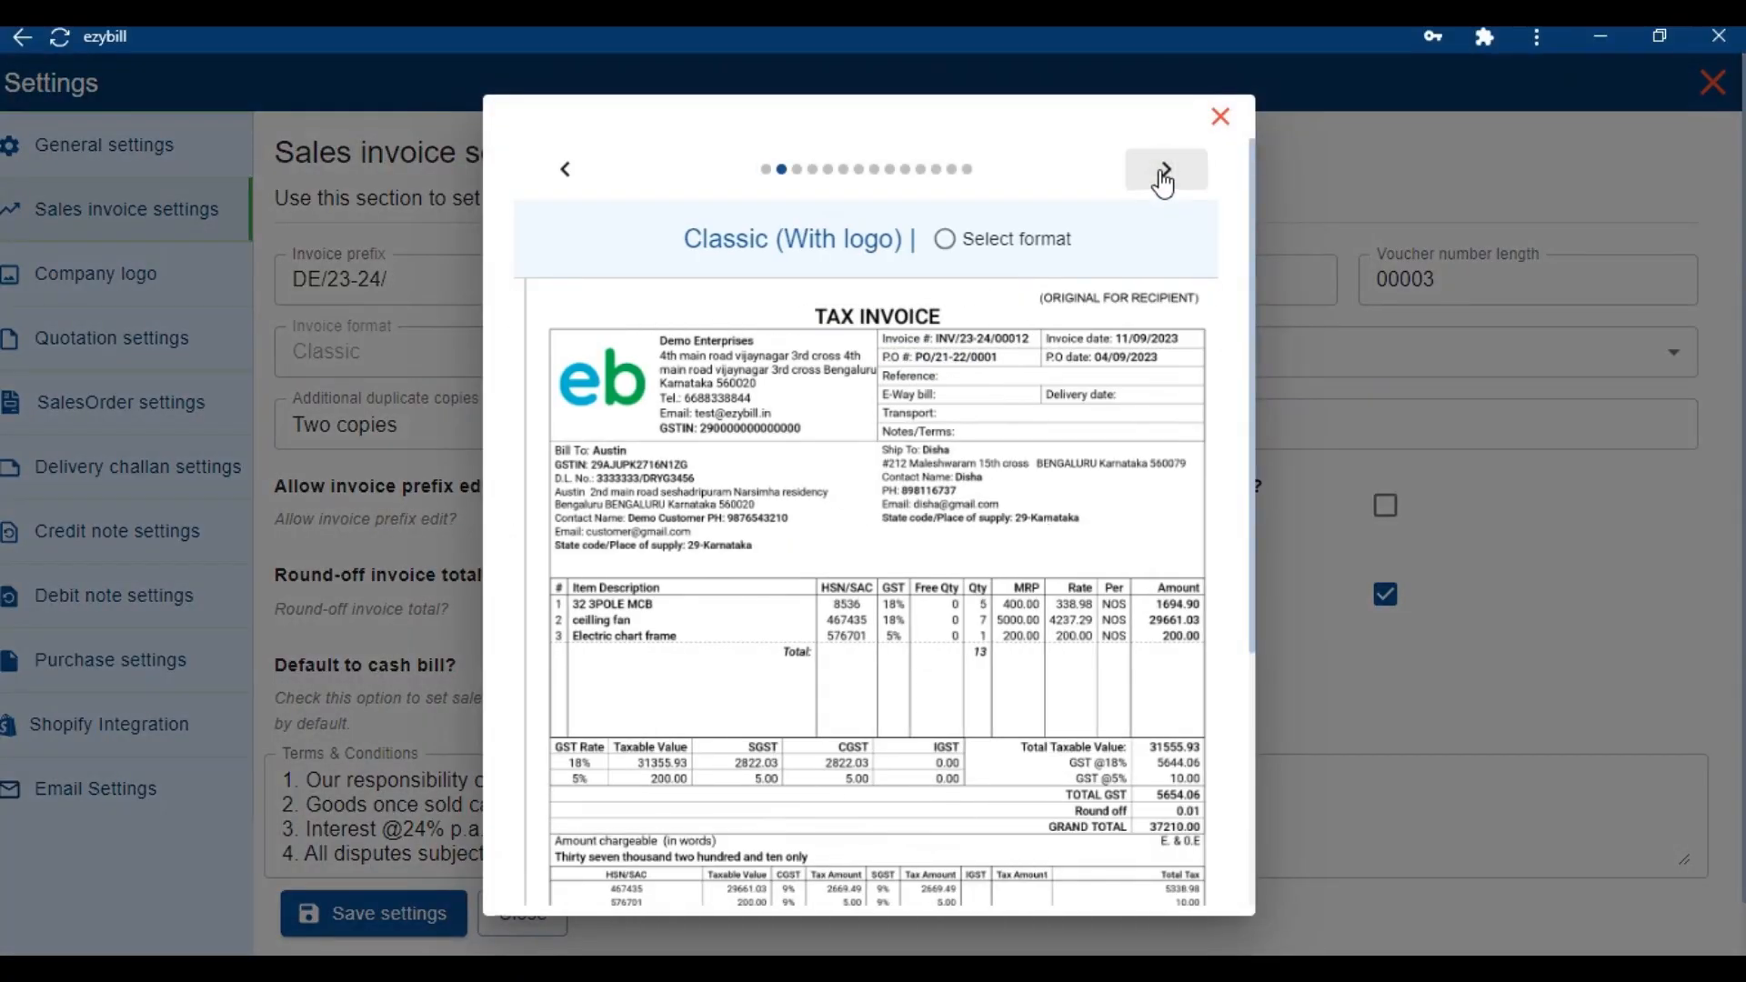
pyautogui.click(942, 243)
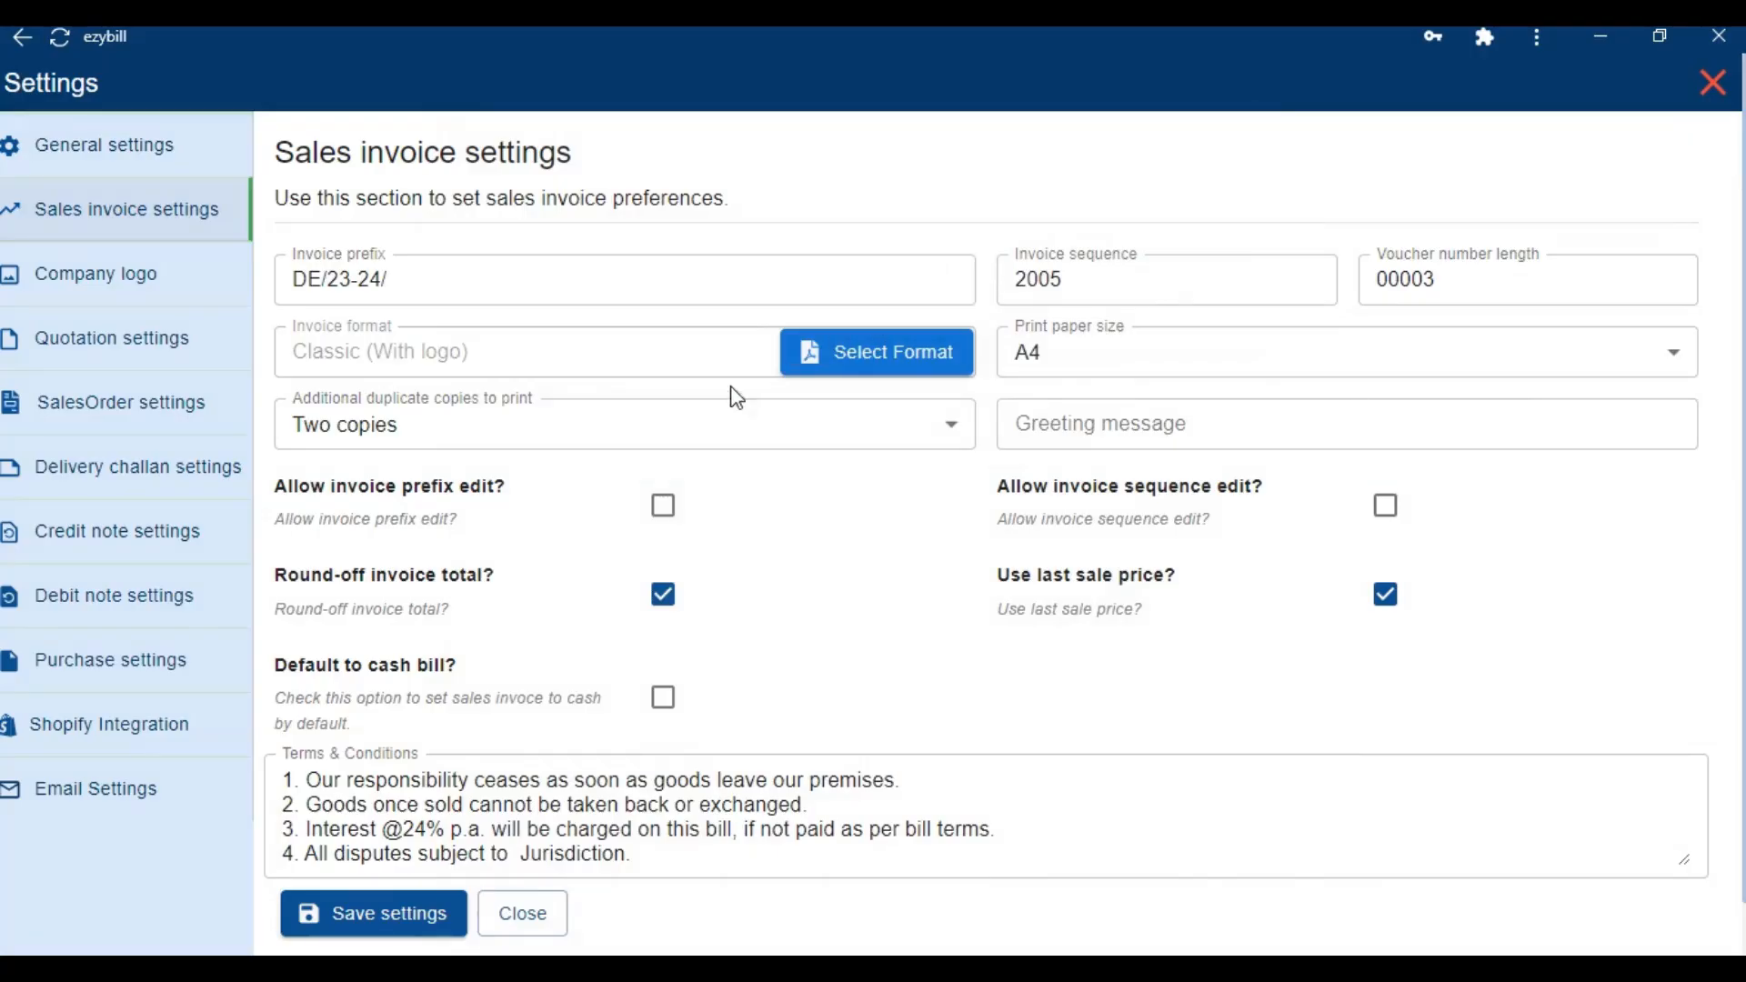
pyautogui.click(704, 423)
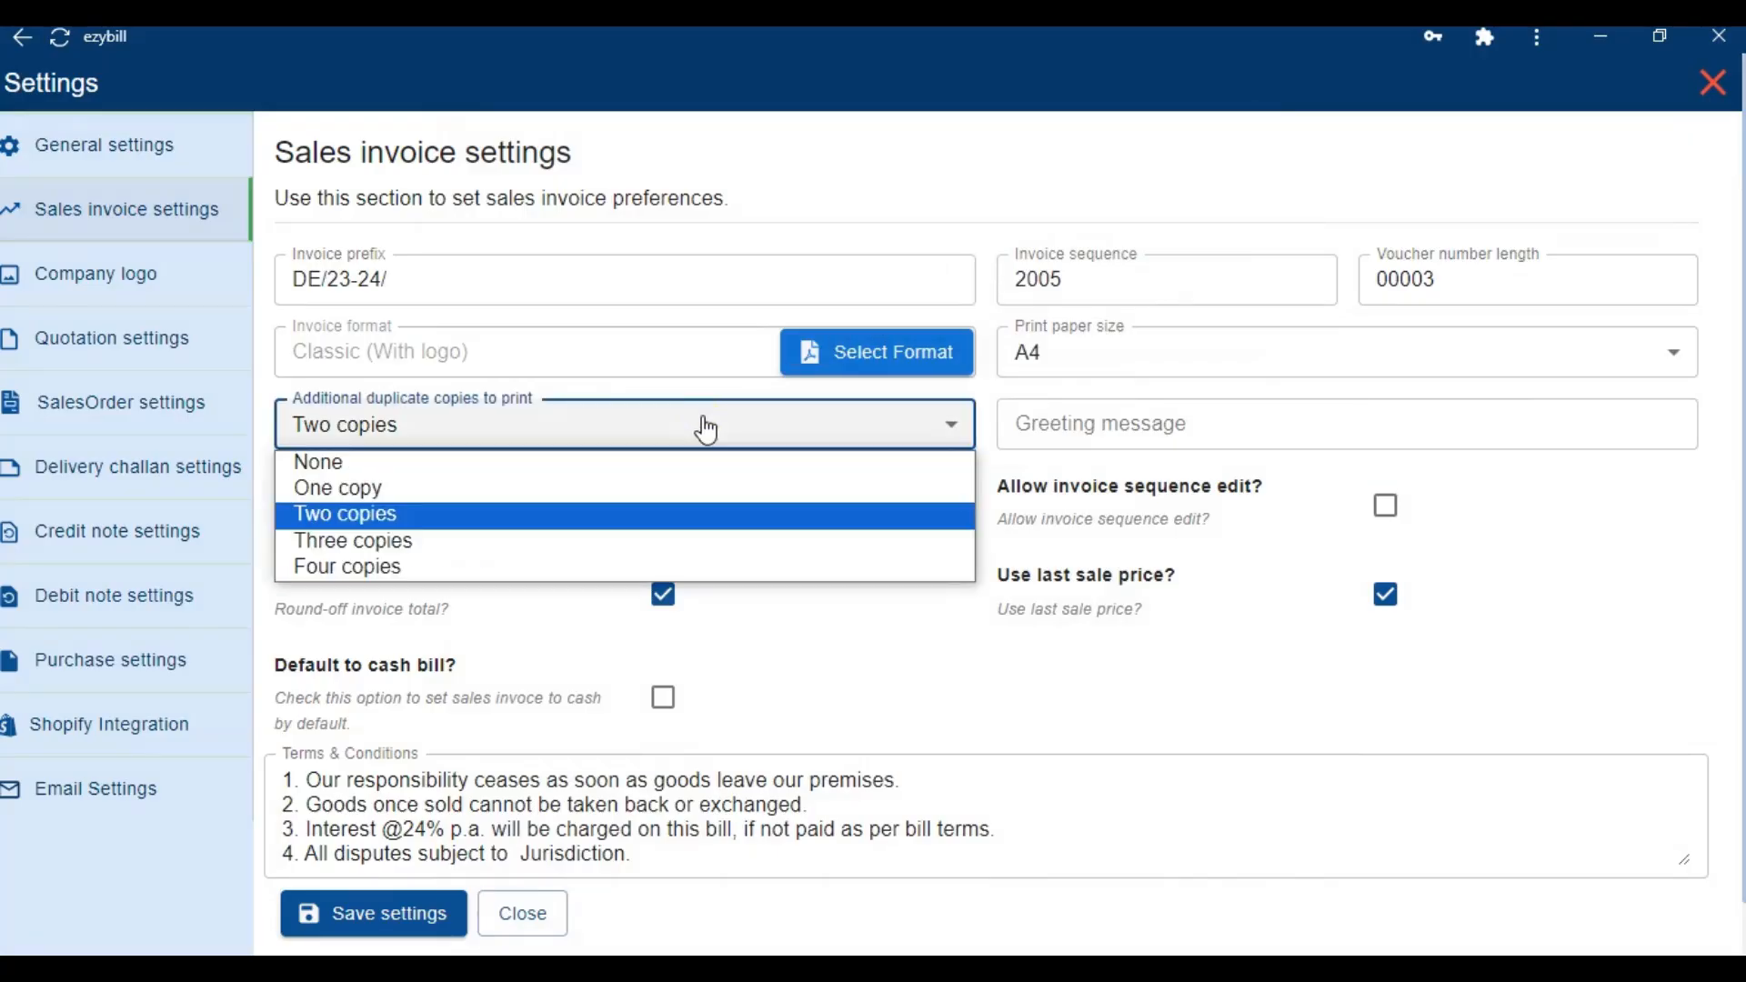
pyautogui.click(506, 492)
# Paste the thank-you greeting, allow prefix editing and set the terms jurisdiction to Bangalore
pyautogui.click(1050, 440)
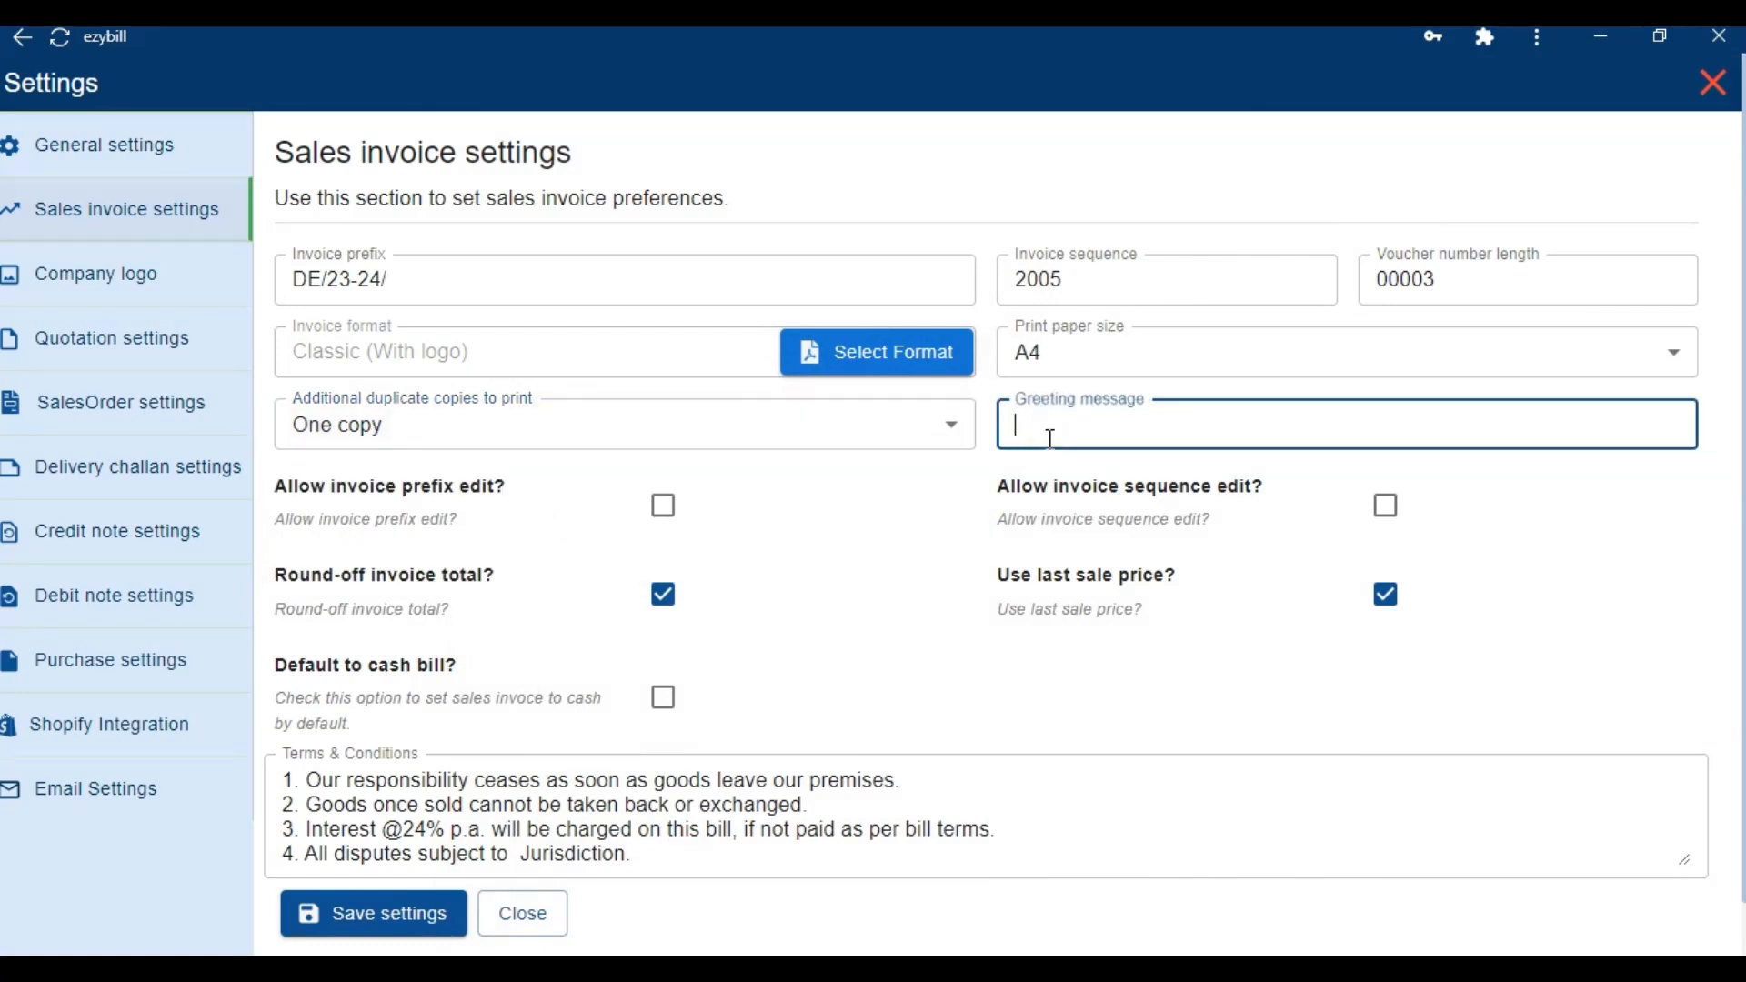
pyautogui.hotkey('ctrl', 'v')
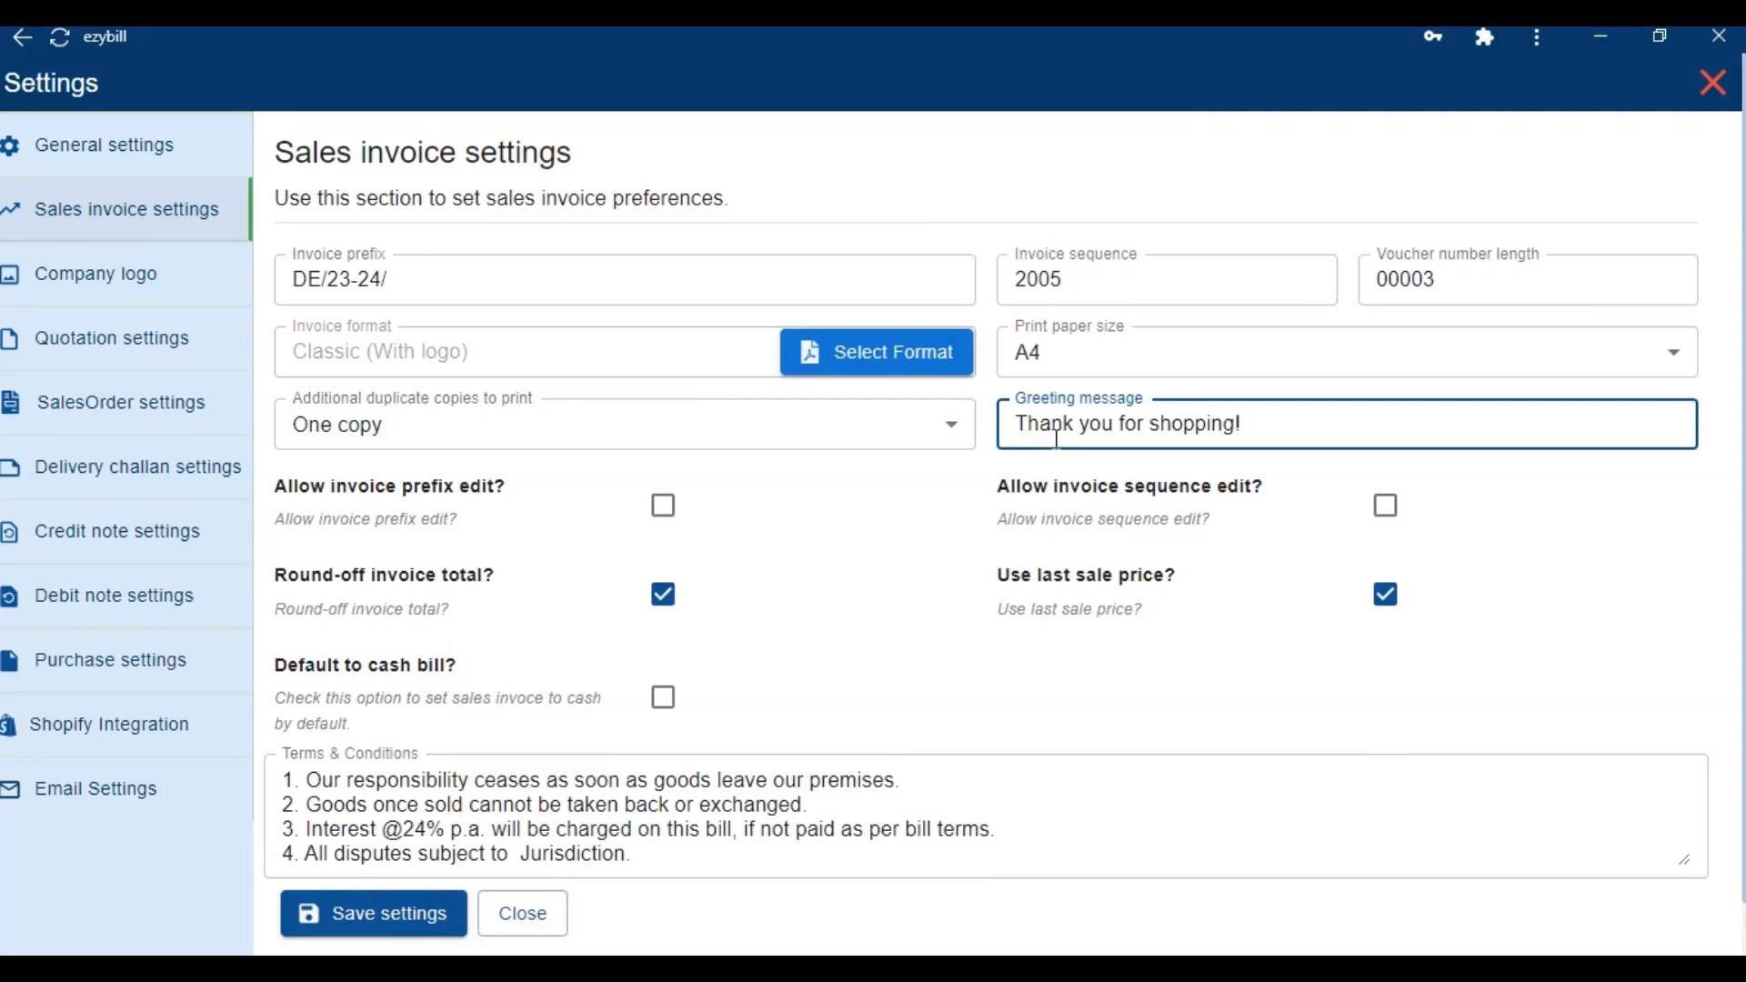
pyautogui.click(664, 505)
pyautogui.scroll(-1, 664, 506)
pyautogui.click(515, 798)
pyautogui.write('Bangalore')
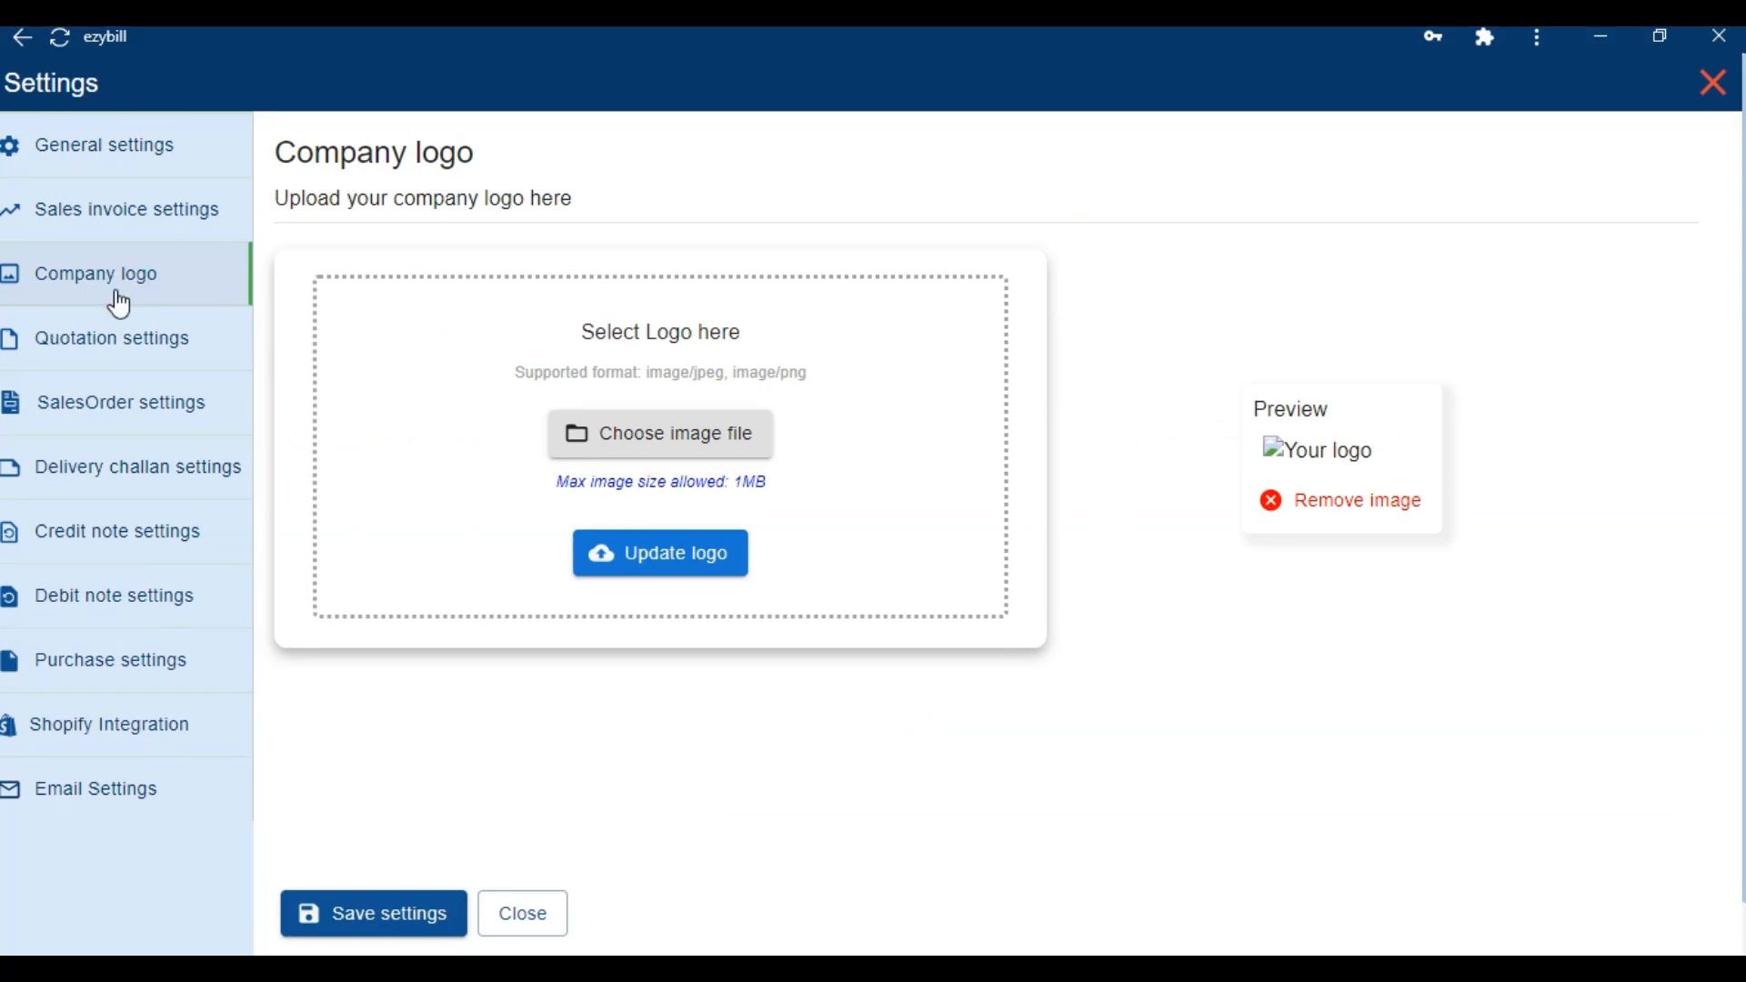
# Upload the ezybill logo image as the company logo and save the settings
pyautogui.click(665, 455)
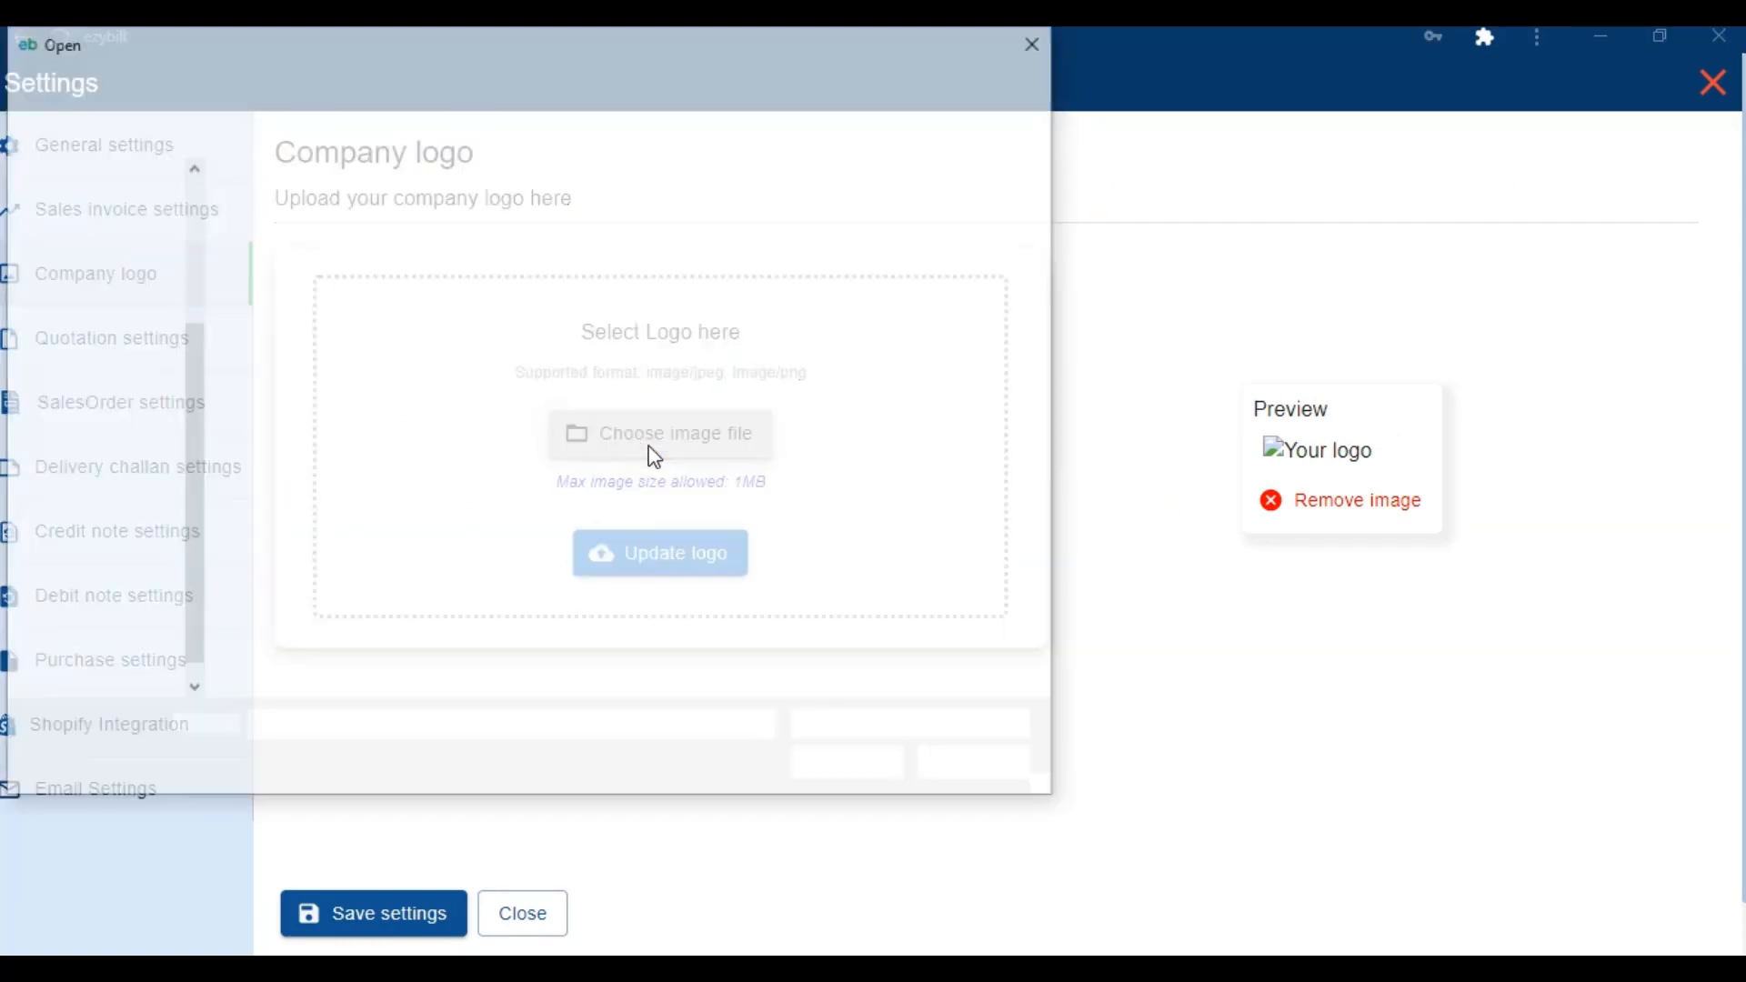
pyautogui.doubleClick(433, 279)
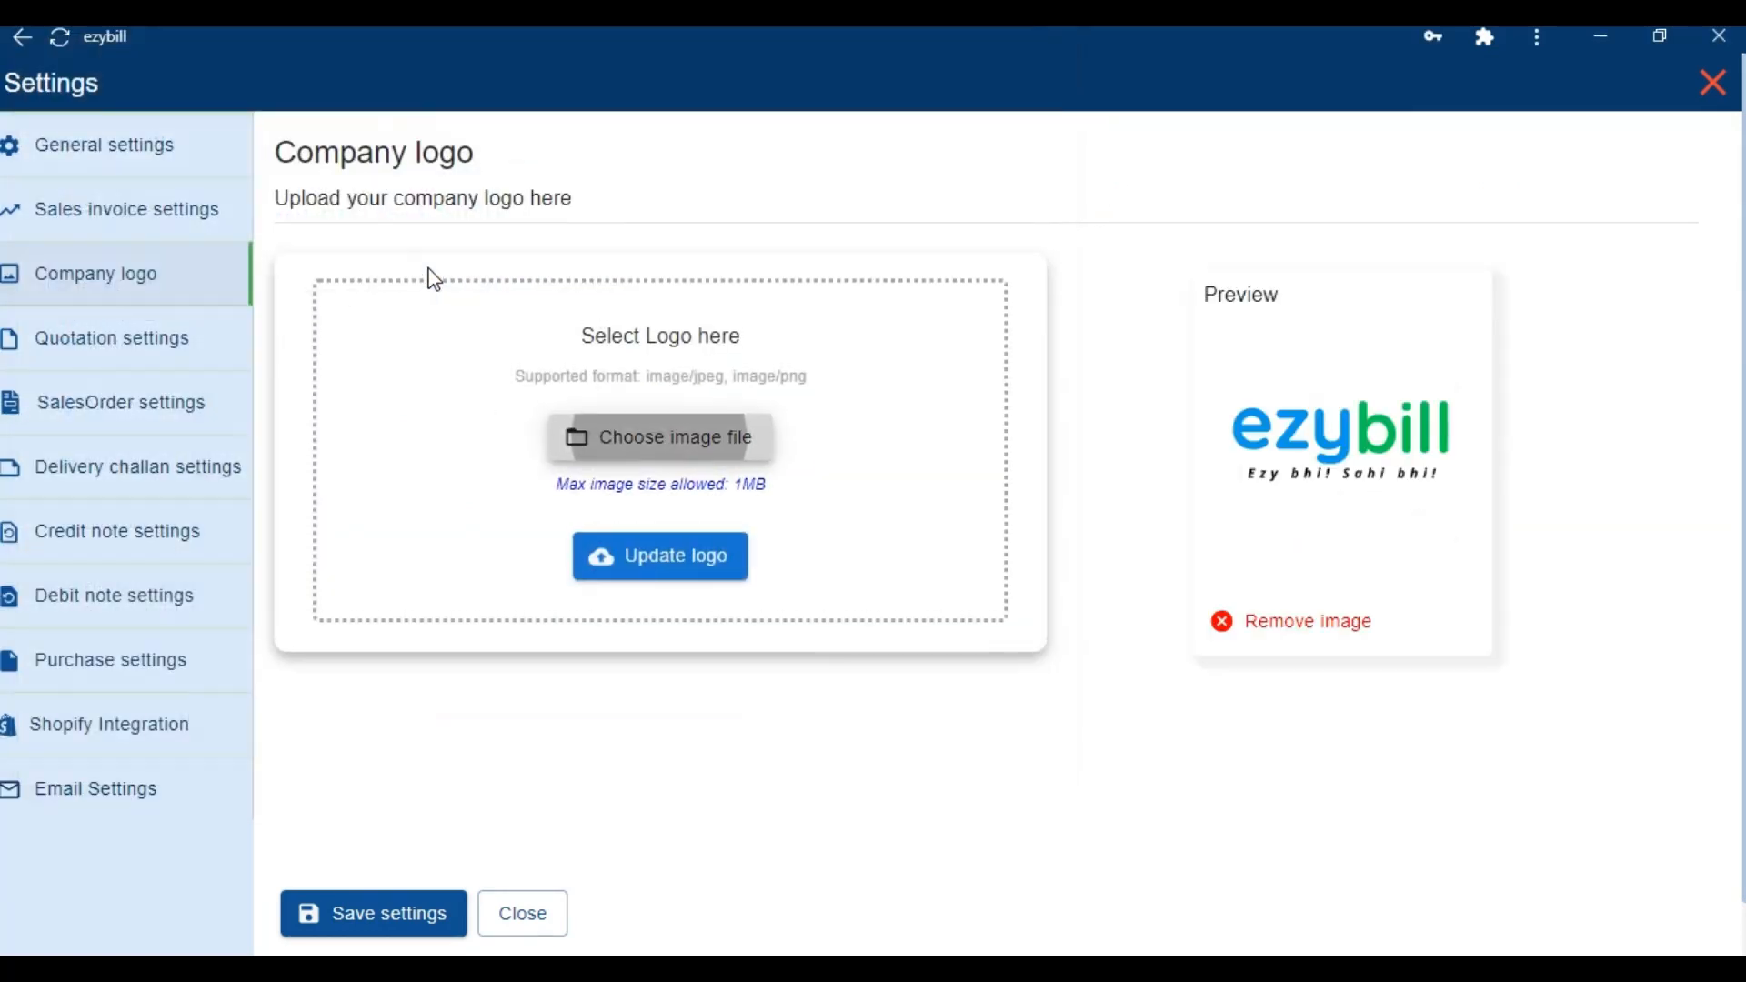
pyautogui.click(404, 909)
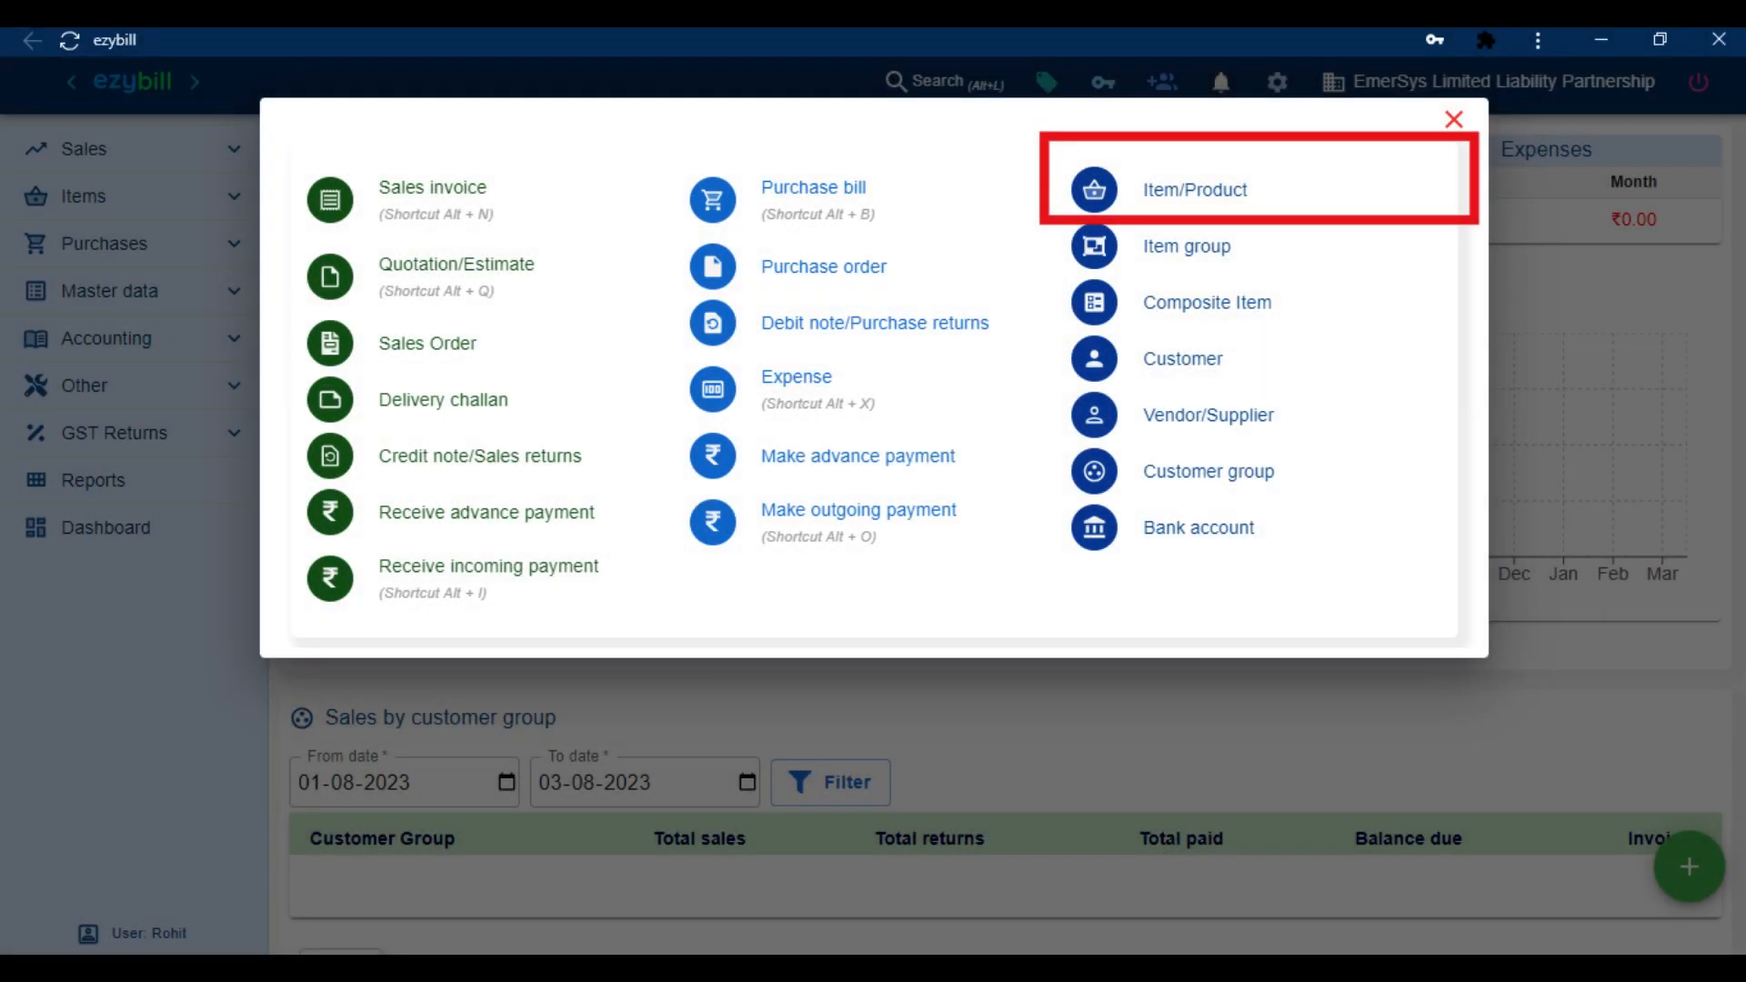
# Create item LED Batten: NUMBERS-NOS, HSN 768488, 18% tax, ₹500 tax-inclusive sell price
pyautogui.click(1171, 188)
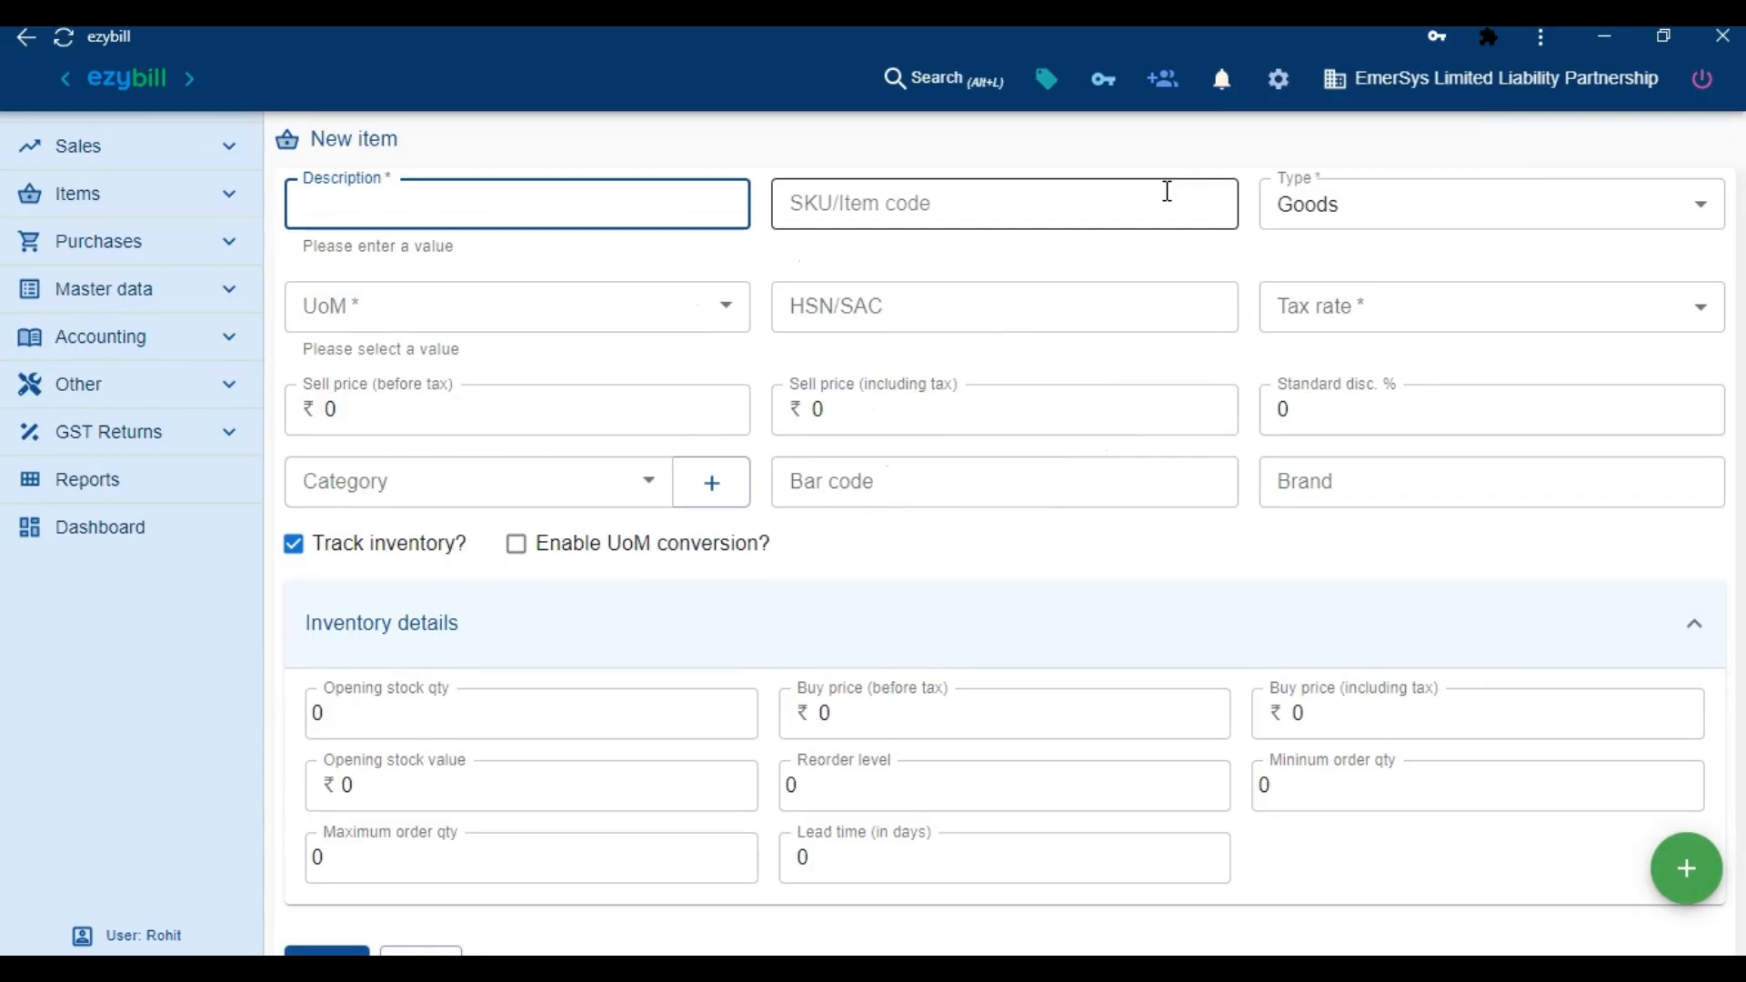
pyautogui.write('LED Batten')
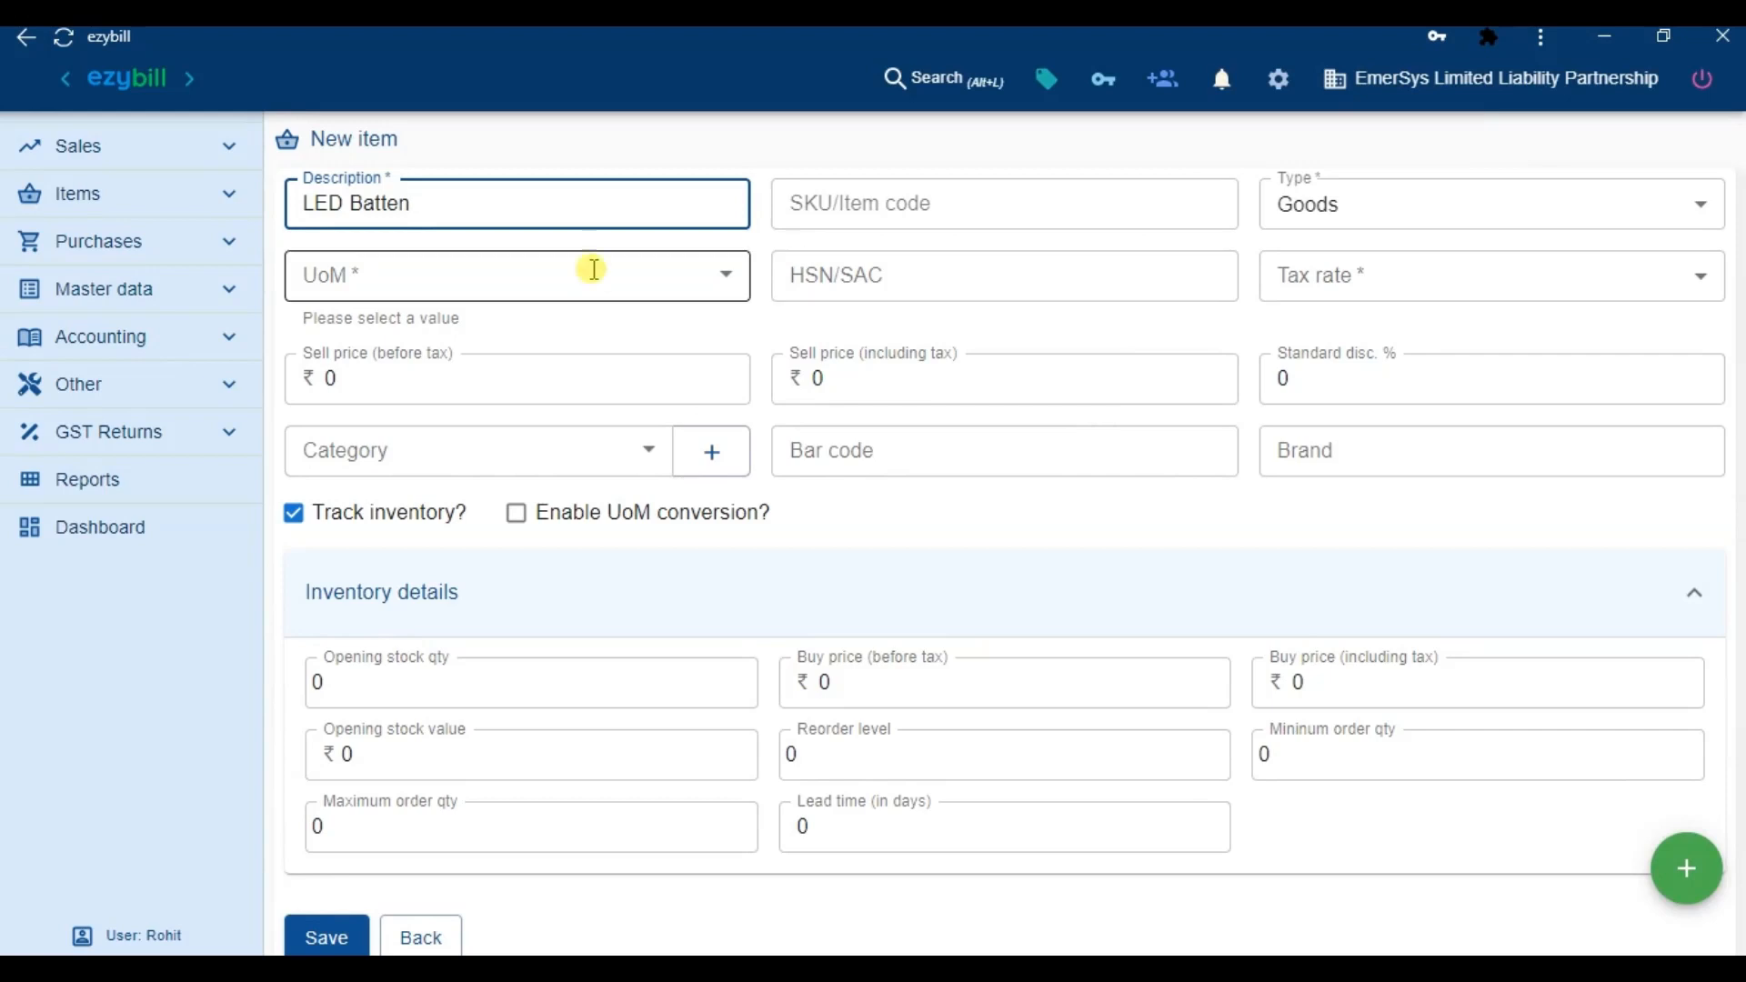
pyautogui.click(593, 267)
pyautogui.write('nu')
pyautogui.press('Tab')
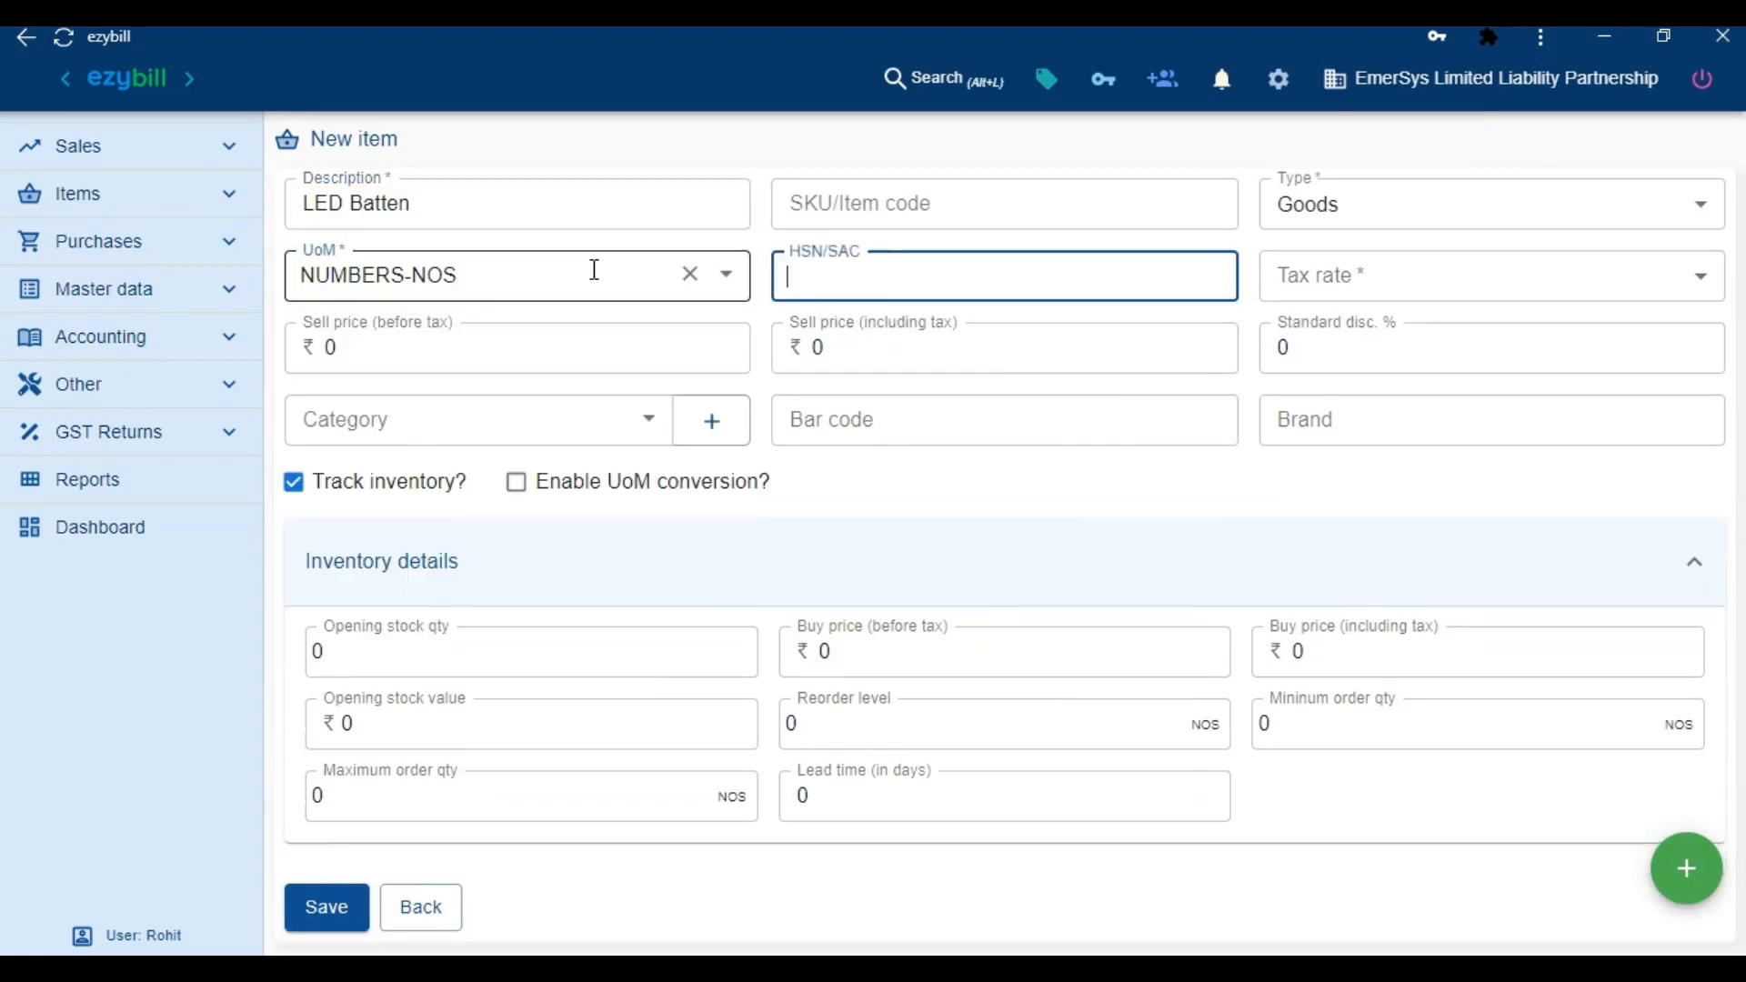
pyautogui.write('768488')
pyautogui.press('Tab')
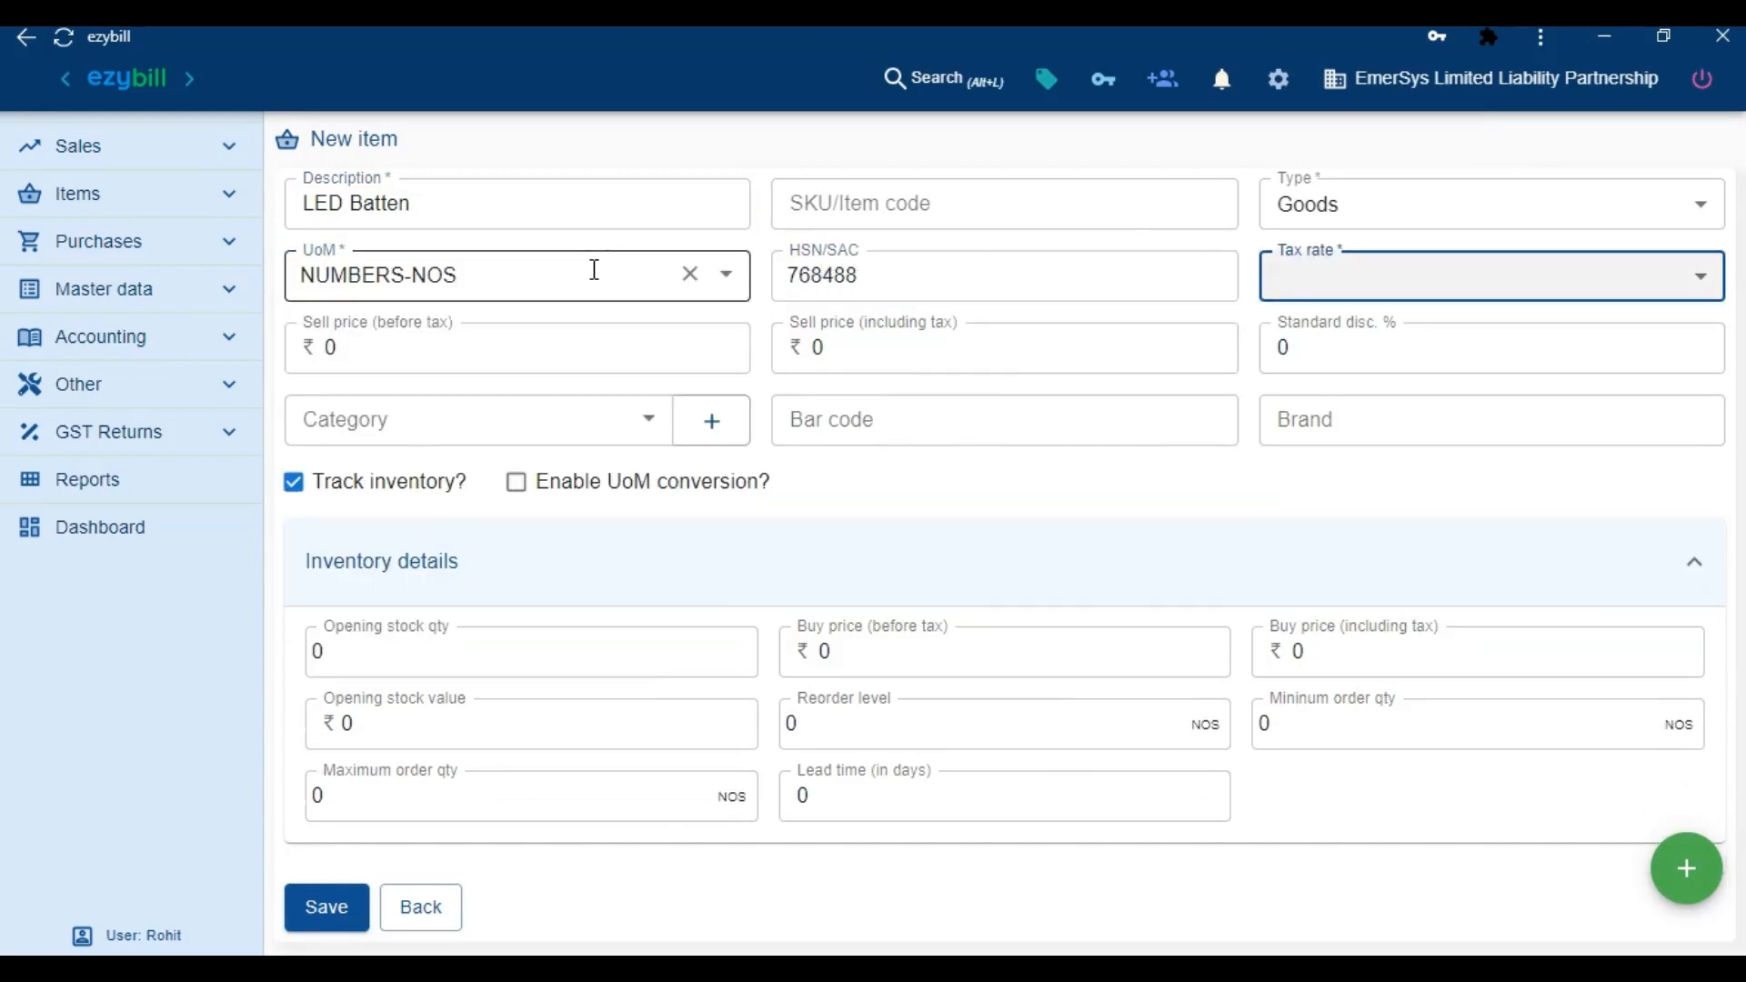
pyautogui.write('18')
pyautogui.press('Tab')
pyautogui.write('500')
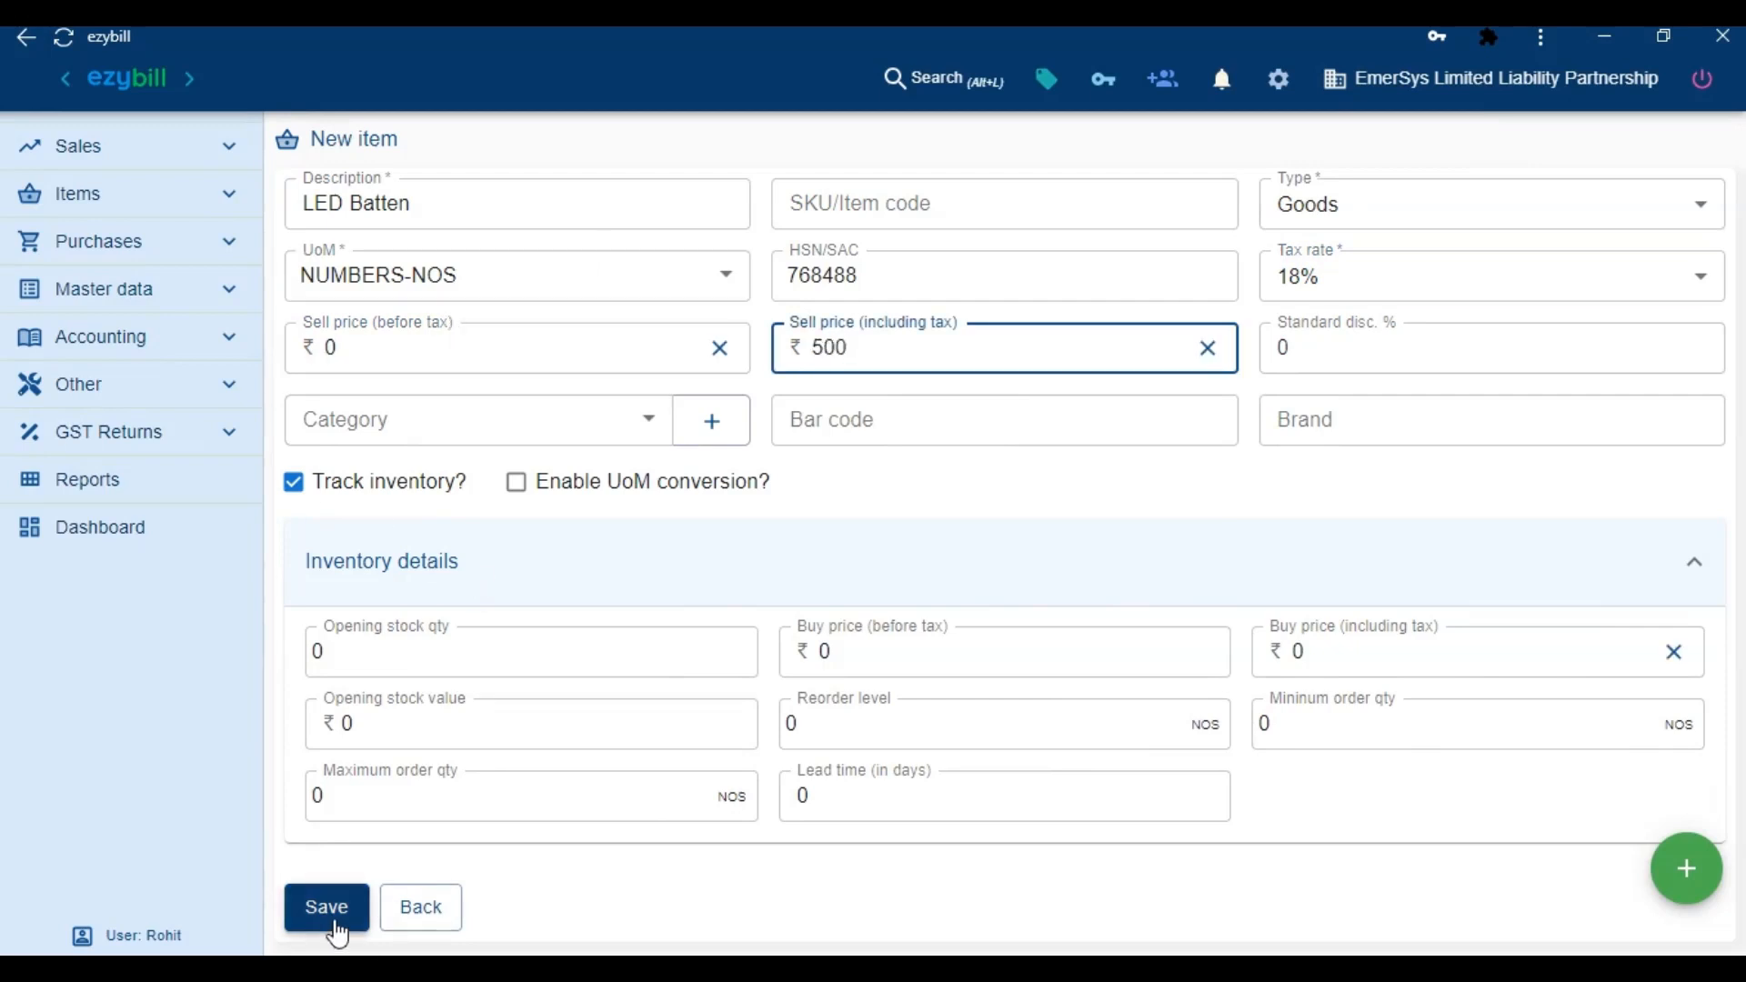
pyautogui.click(333, 923)
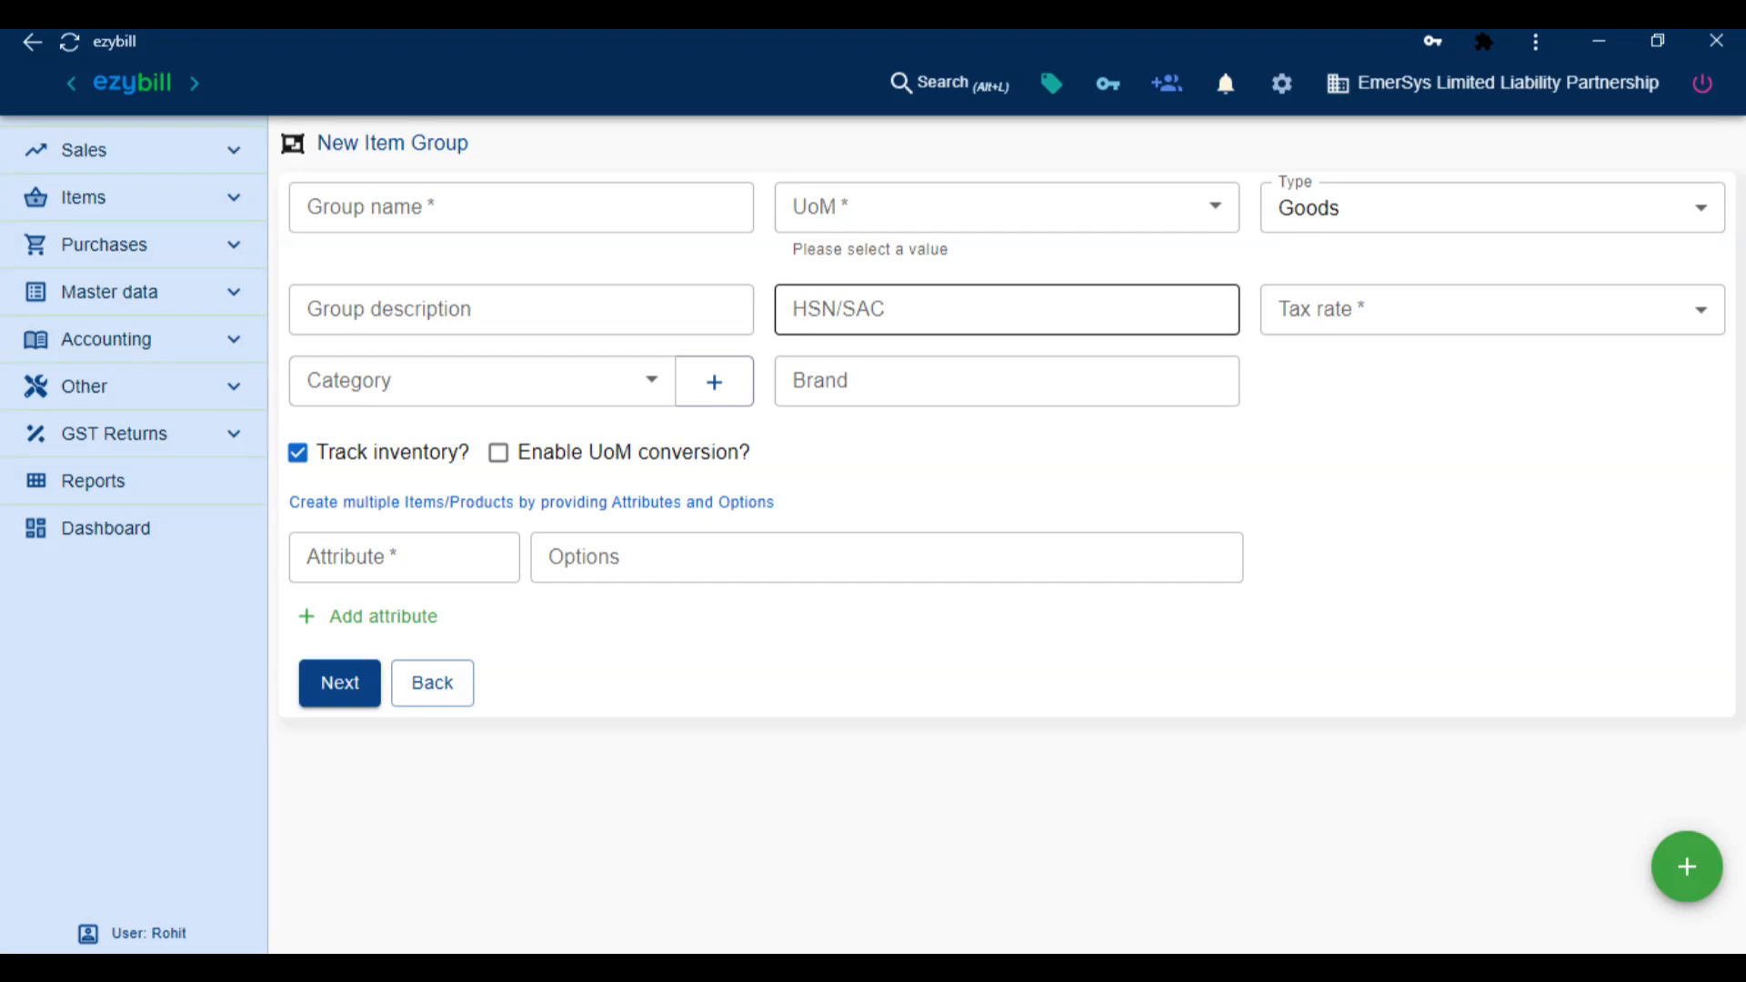
# Name the item group Polo T-Shirts with NUMBERS-NOS, HSN 562747 and 18% tax
pyautogui.click(663, 185)
pyautogui.write('Polo T-Shirts')
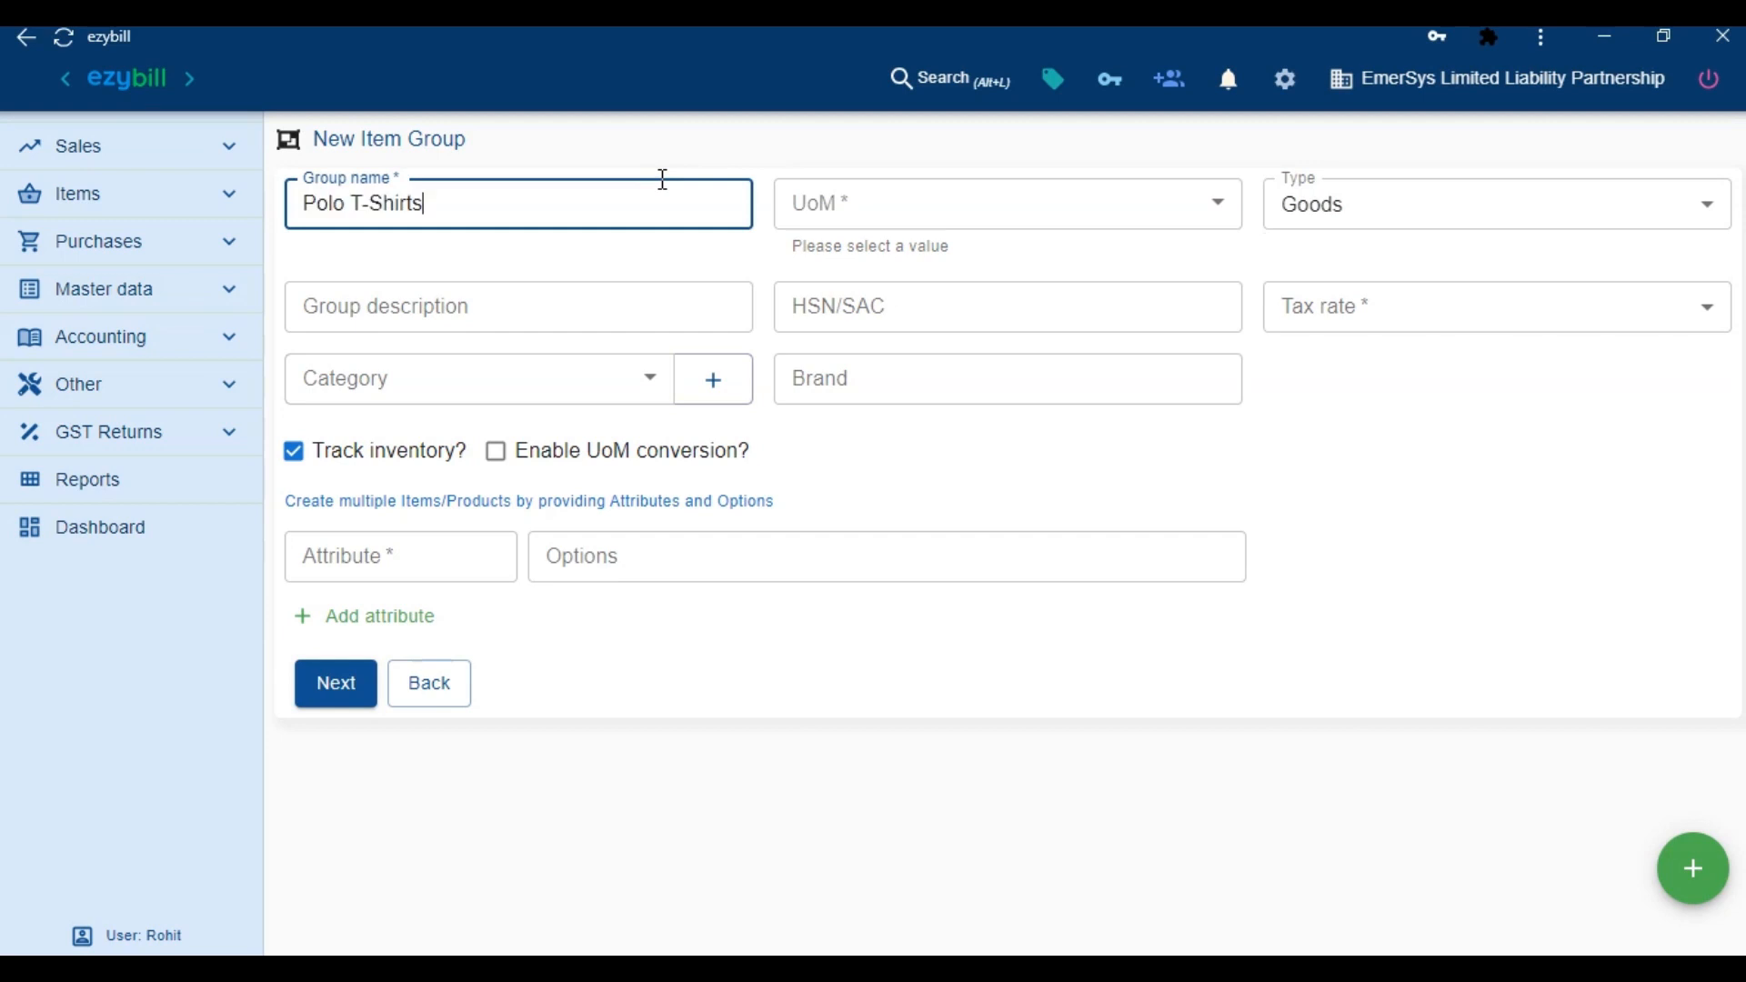
pyautogui.press('Tab')
pyautogui.write('num')
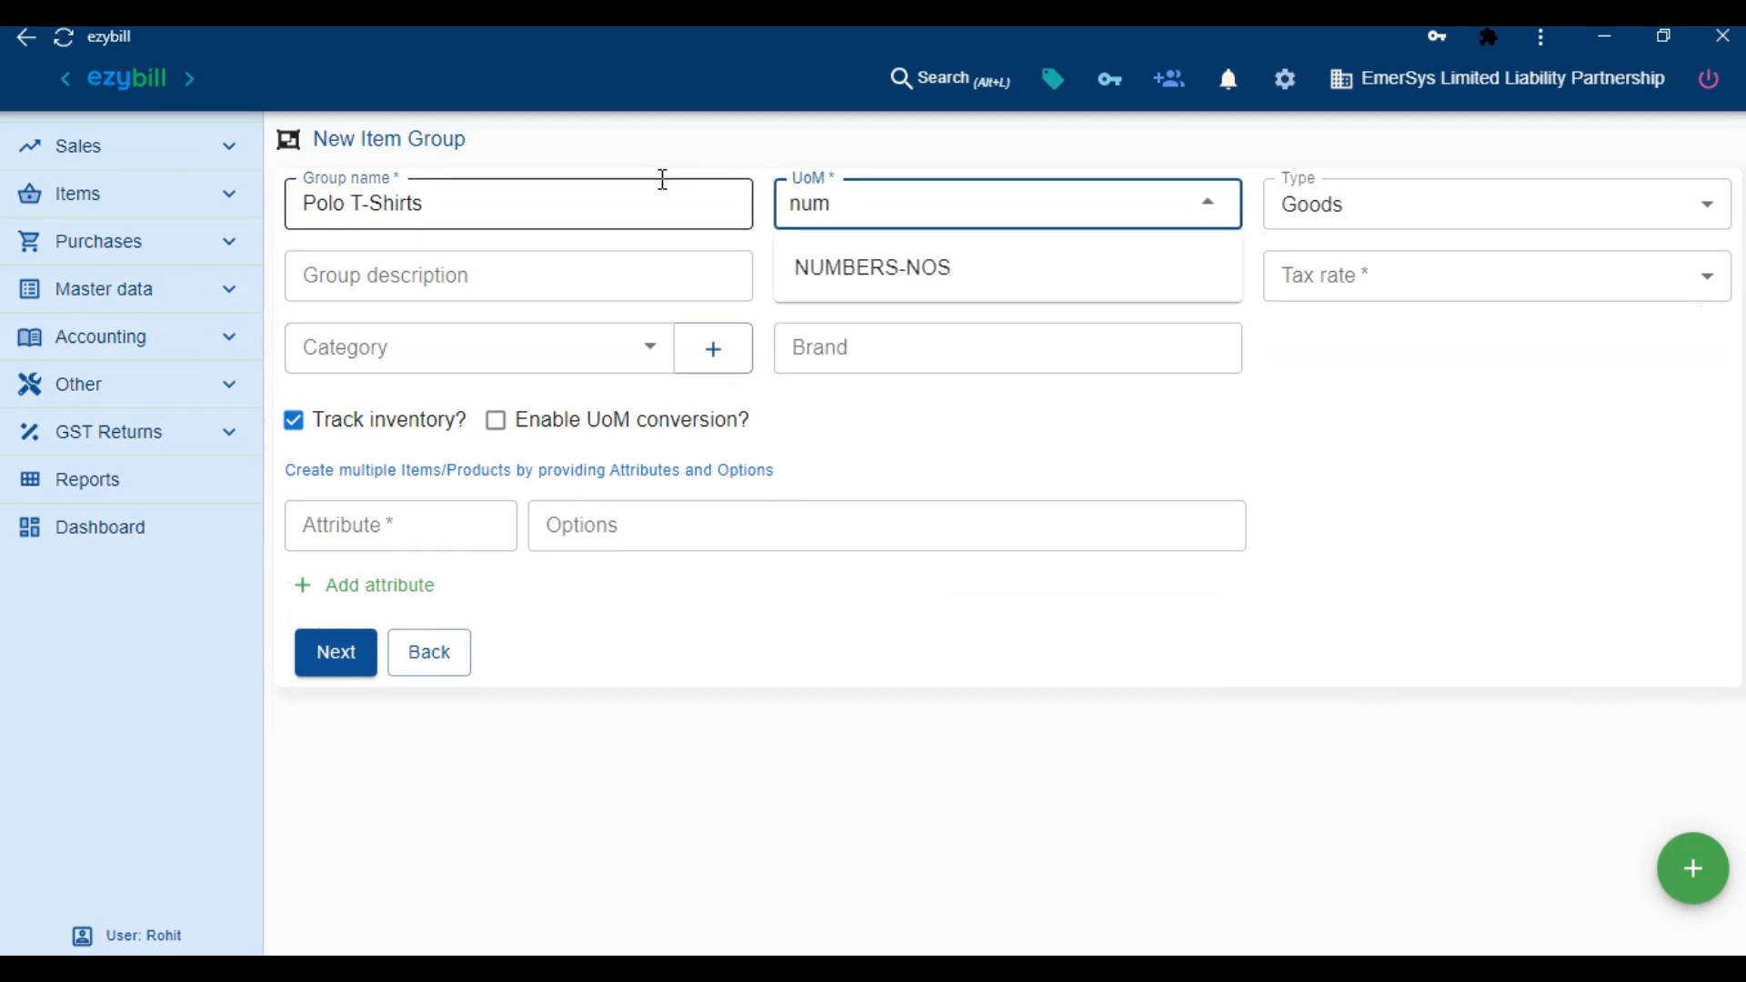
pyautogui.press('Return')
pyautogui.click(978, 285)
pyautogui.write('562')
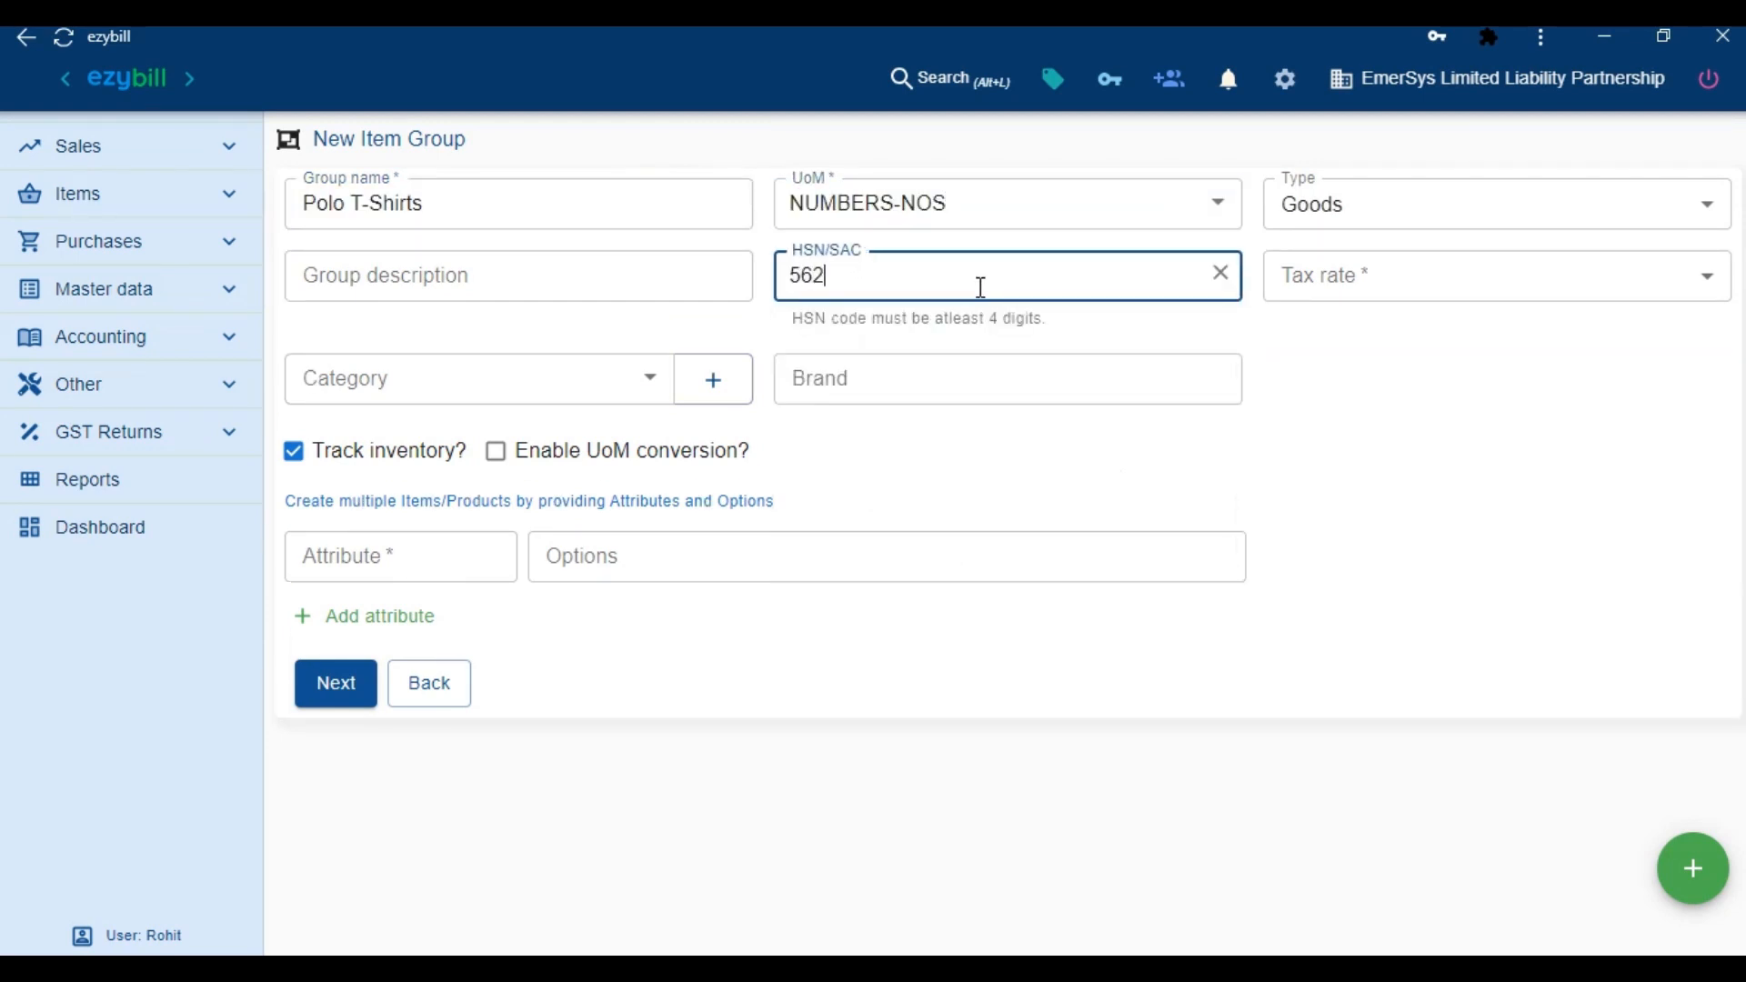
pyautogui.write('747')
pyautogui.press('Tab')
pyautogui.write('18%')
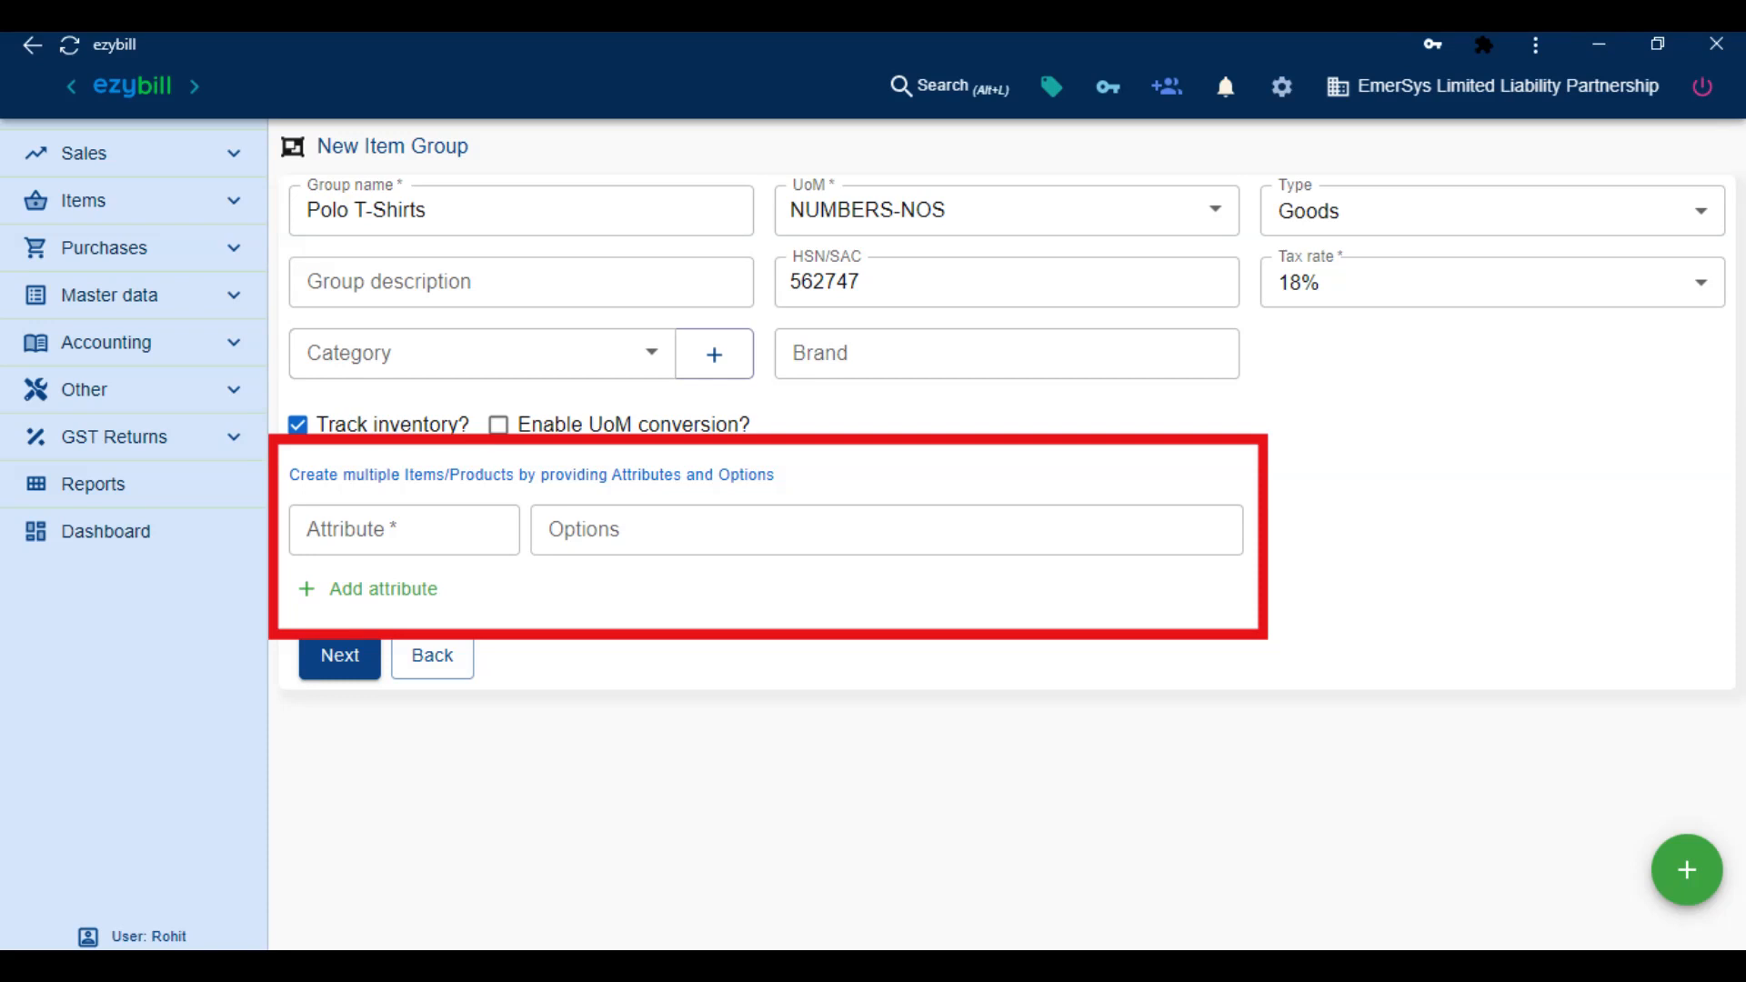
# Add a Color attribute with options RED, BLUE and GREY
pyautogui.click(485, 524)
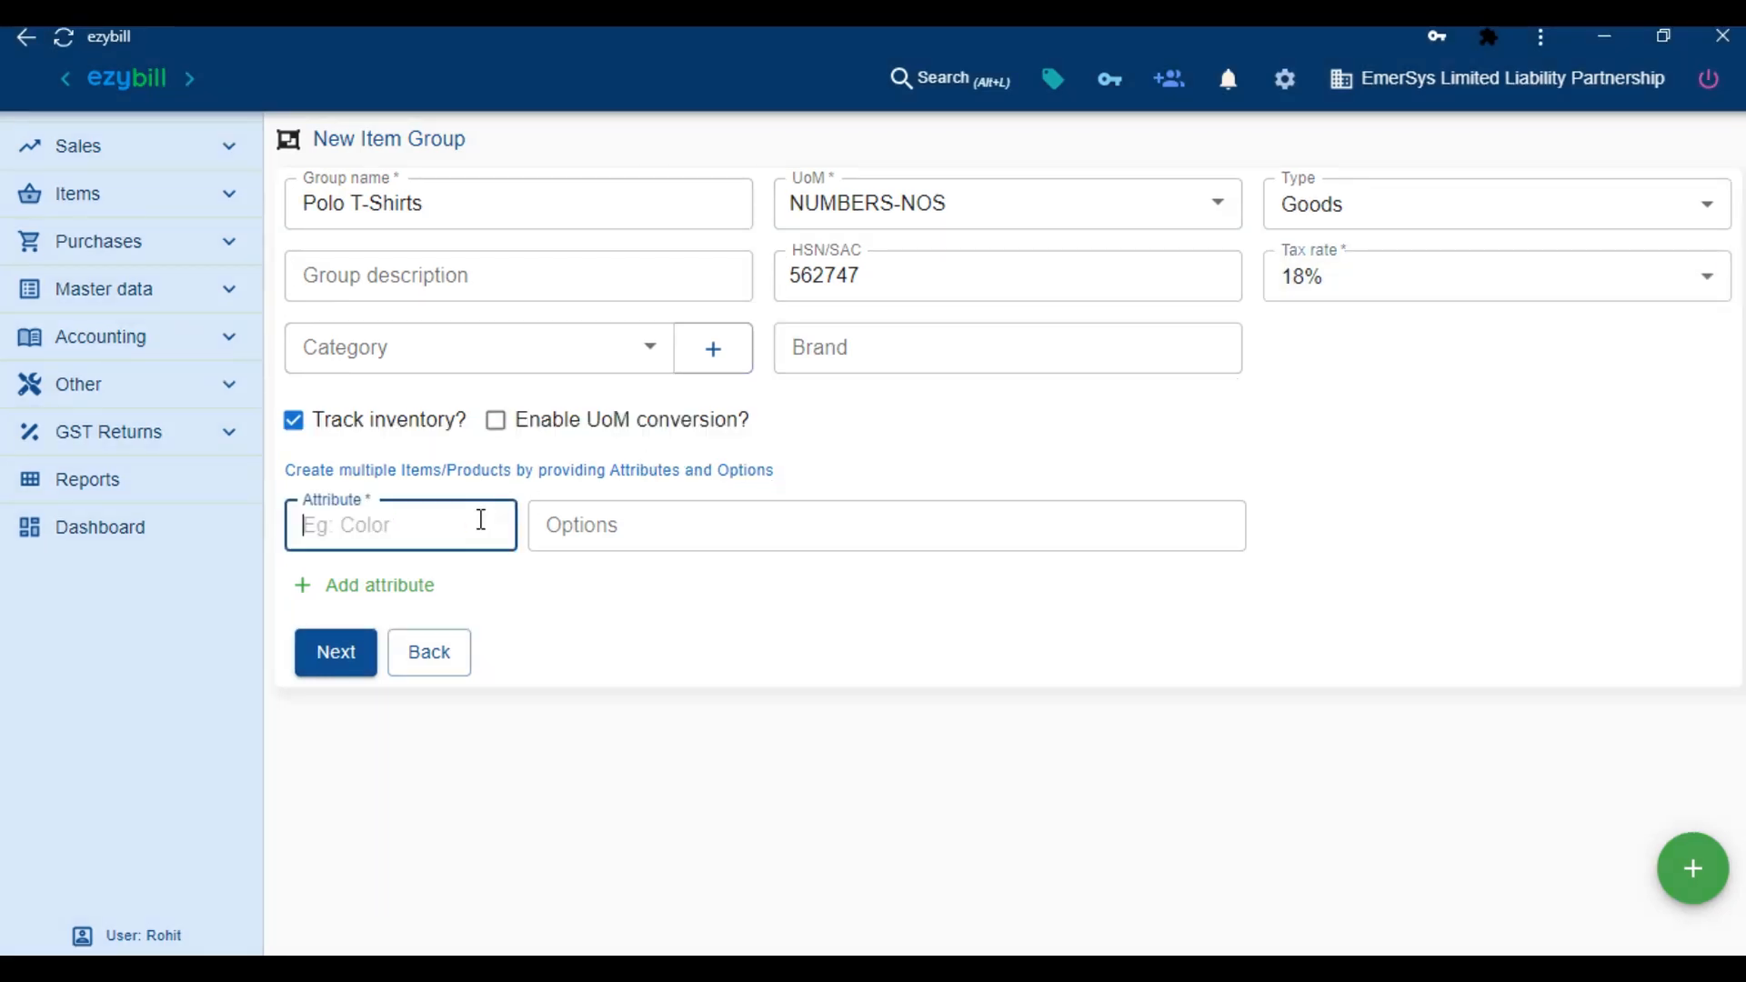
pyautogui.write('Color')
pyautogui.press('Tab')
pyautogui.write('RED')
pyautogui.press('Return')
pyautogui.write('BLUE')
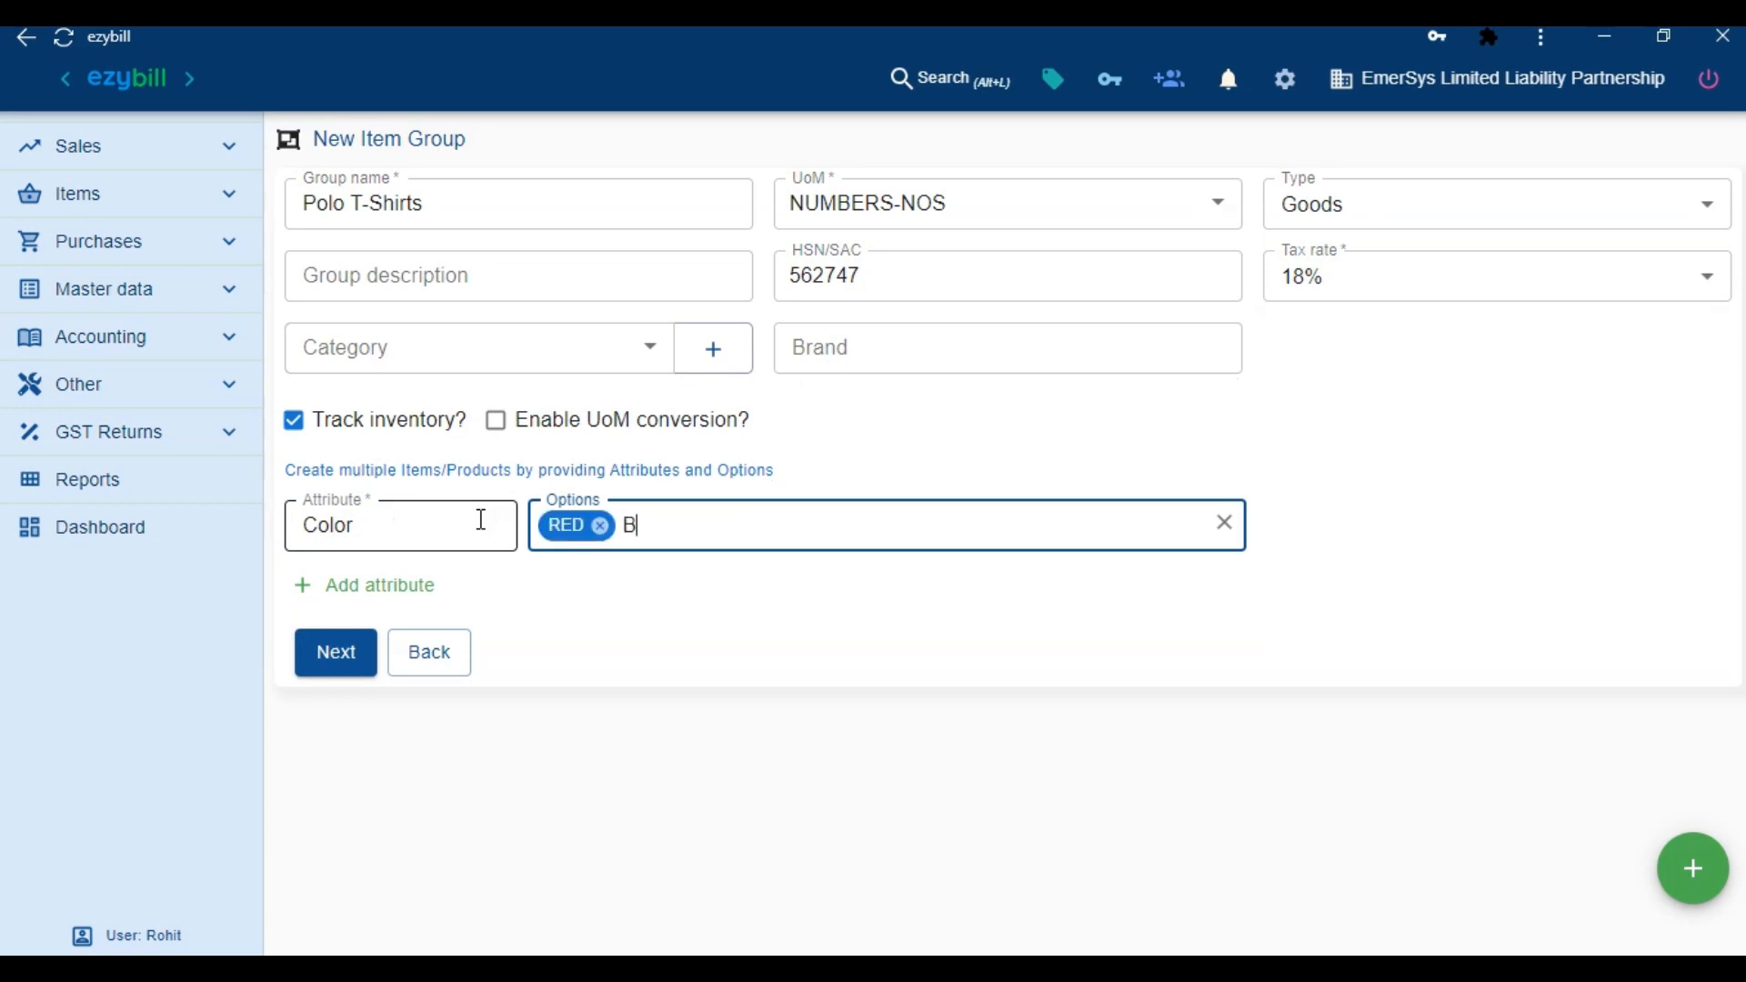
pyautogui.press('Return')
pyautogui.write('GREY')
pyautogui.press('Return')
# Add a Size attribute with options M, L and XL, then continue to inventory details
pyautogui.click(445, 585)
pyautogui.write('S')
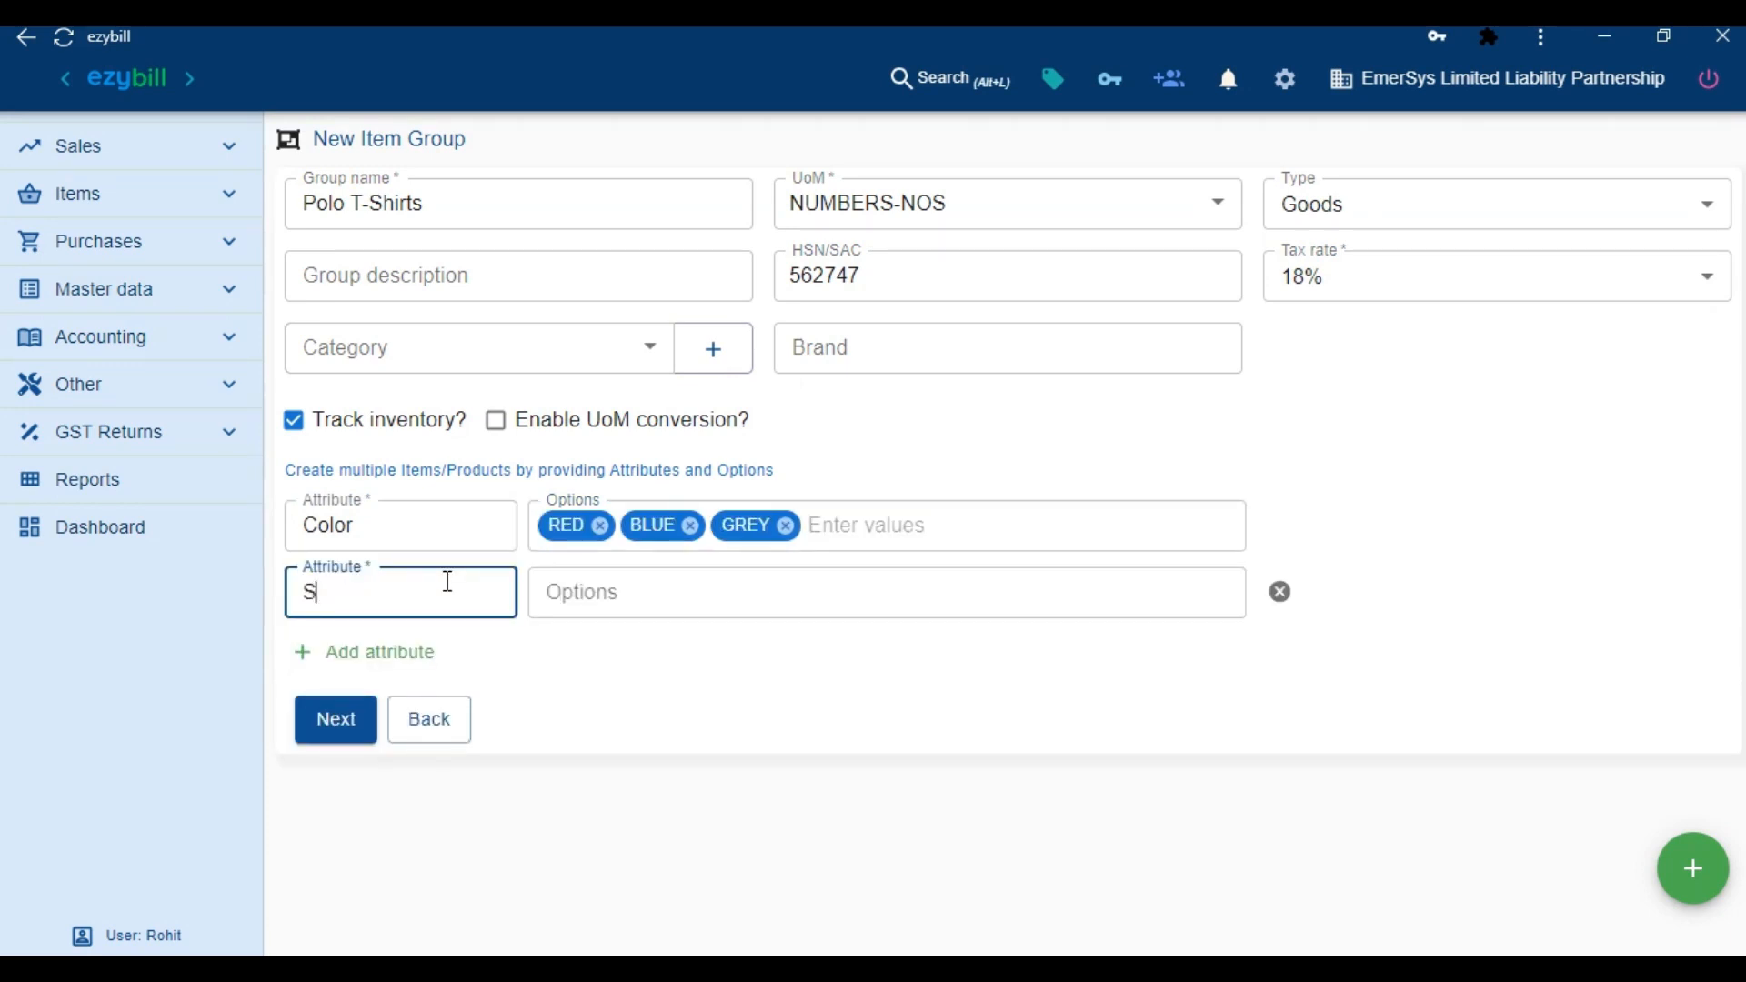
pyautogui.write('ize')
pyautogui.press('Tab')
pyautogui.write('M')
pyautogui.press('Return')
pyautogui.write('L')
pyautogui.press('Return')
pyautogui.write('X')
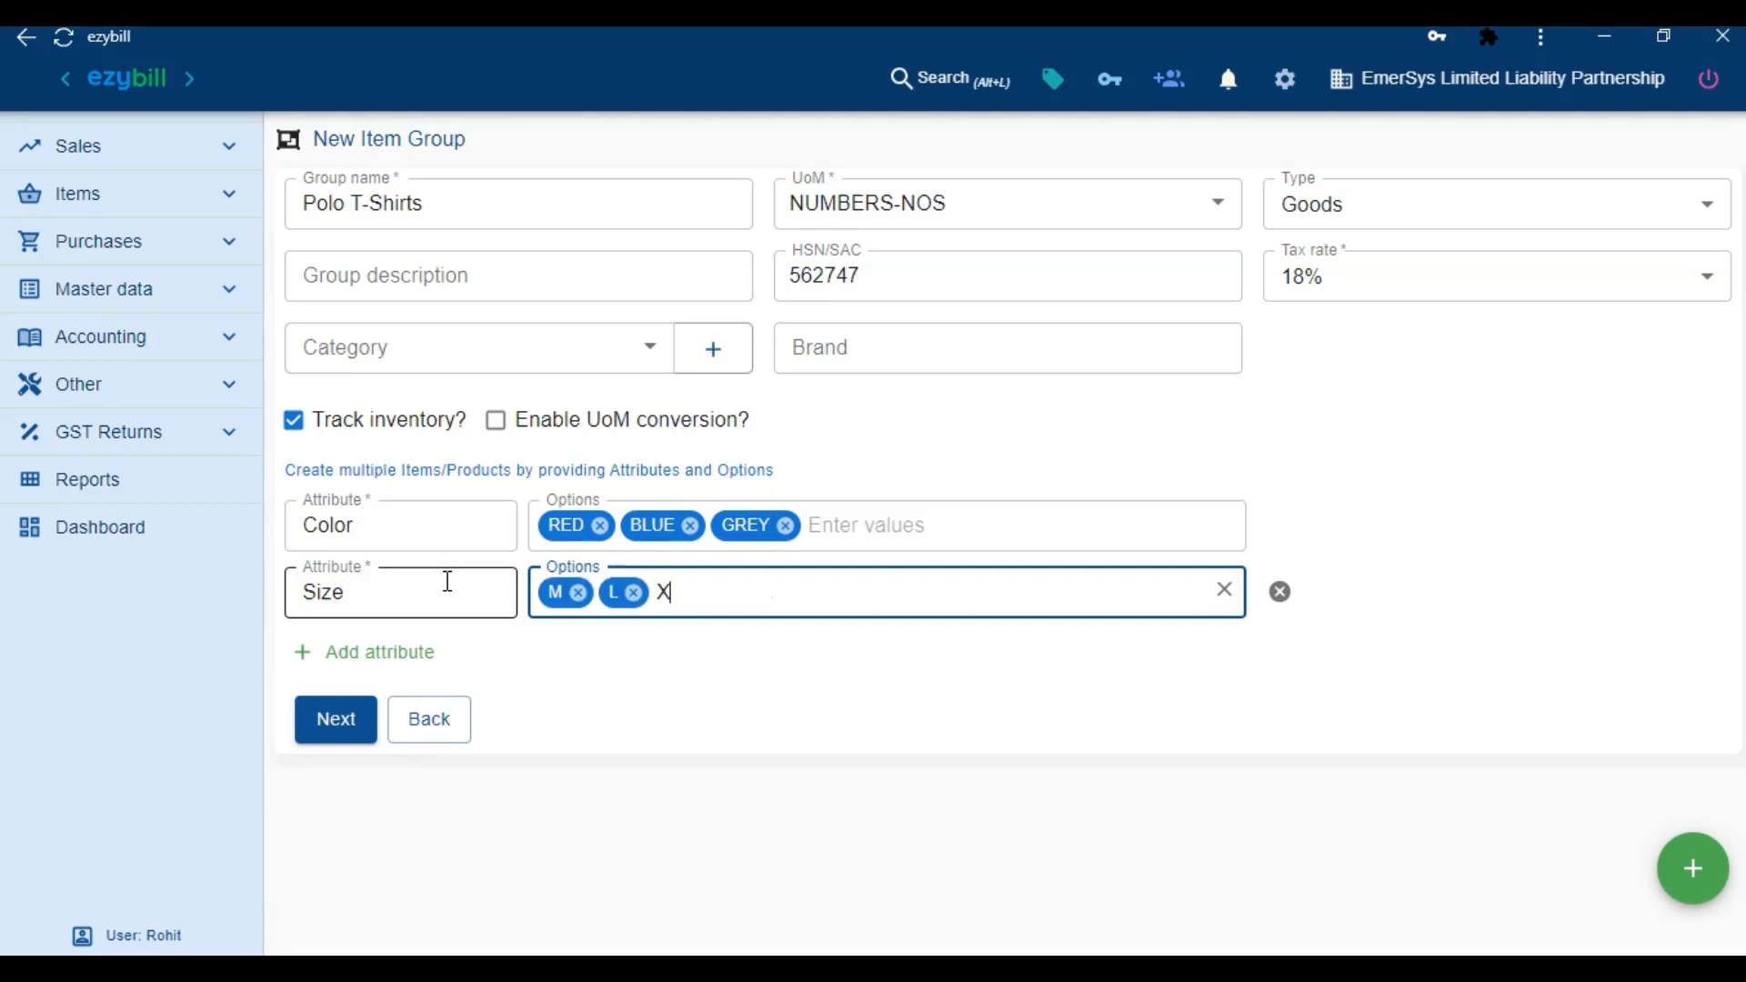
pyautogui.write('L')
pyautogui.press('Return')
pyautogui.click(333, 724)
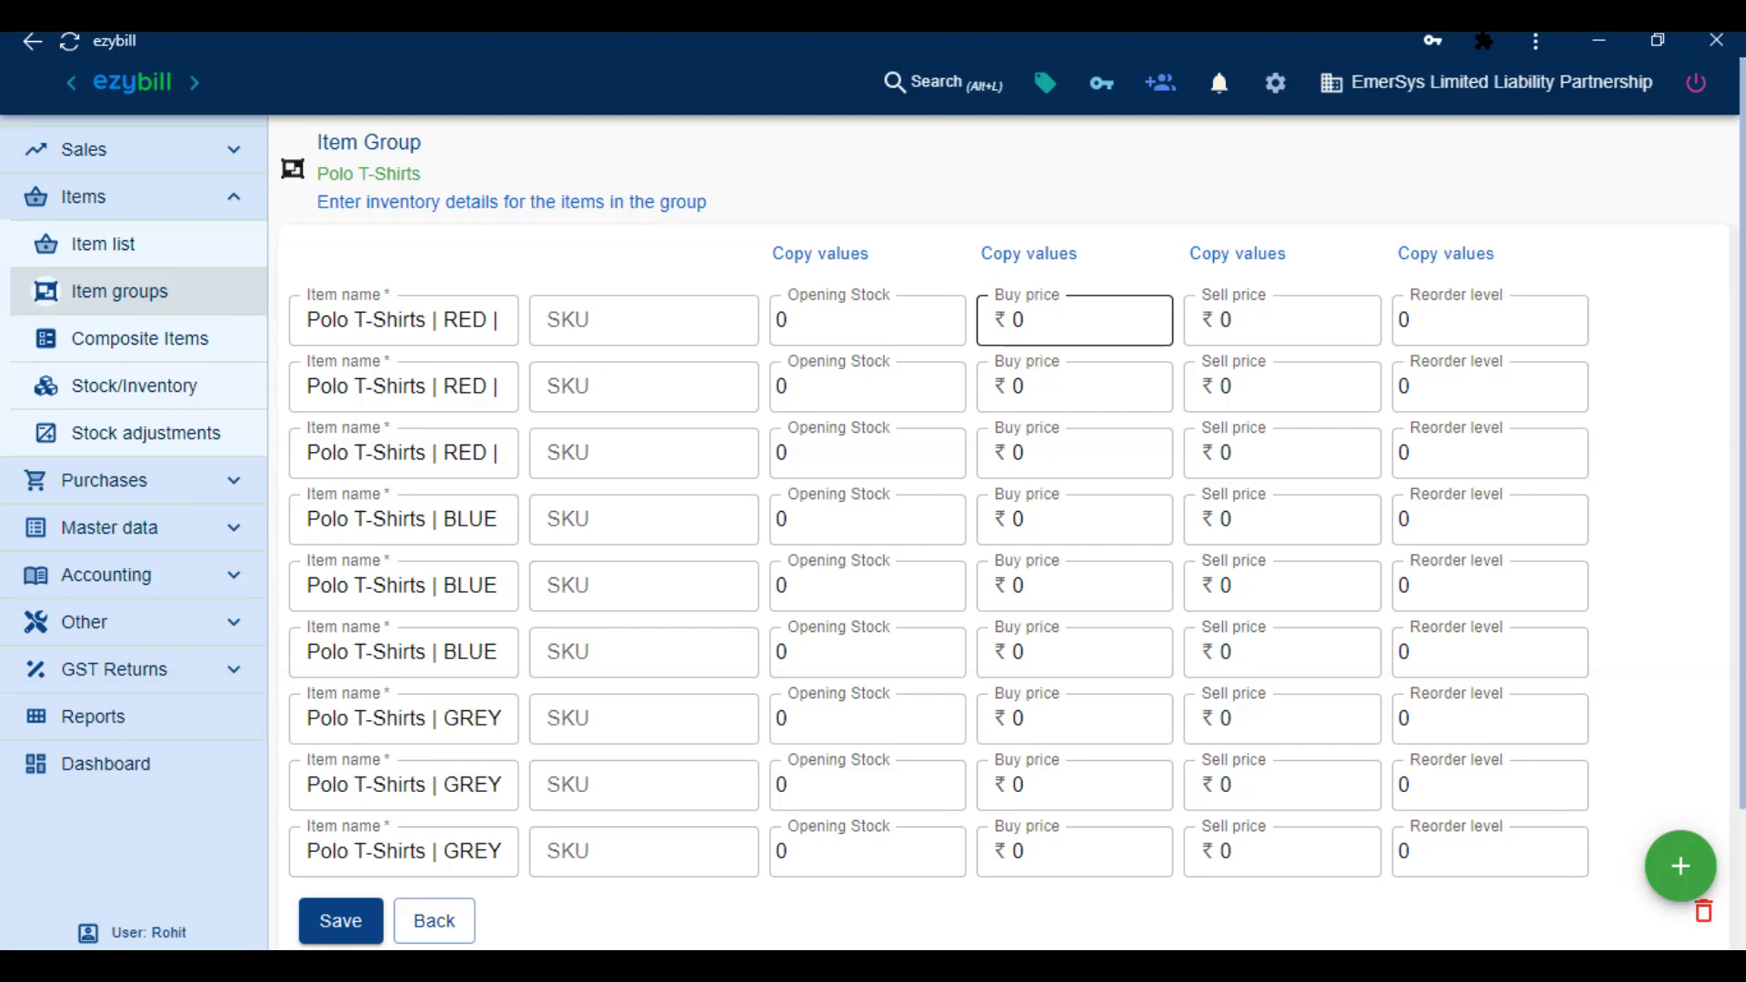
# Give every Polo T-Shirts variant opening stock 500 and buy price ₹250, then save the group
pyautogui.click(902, 296)
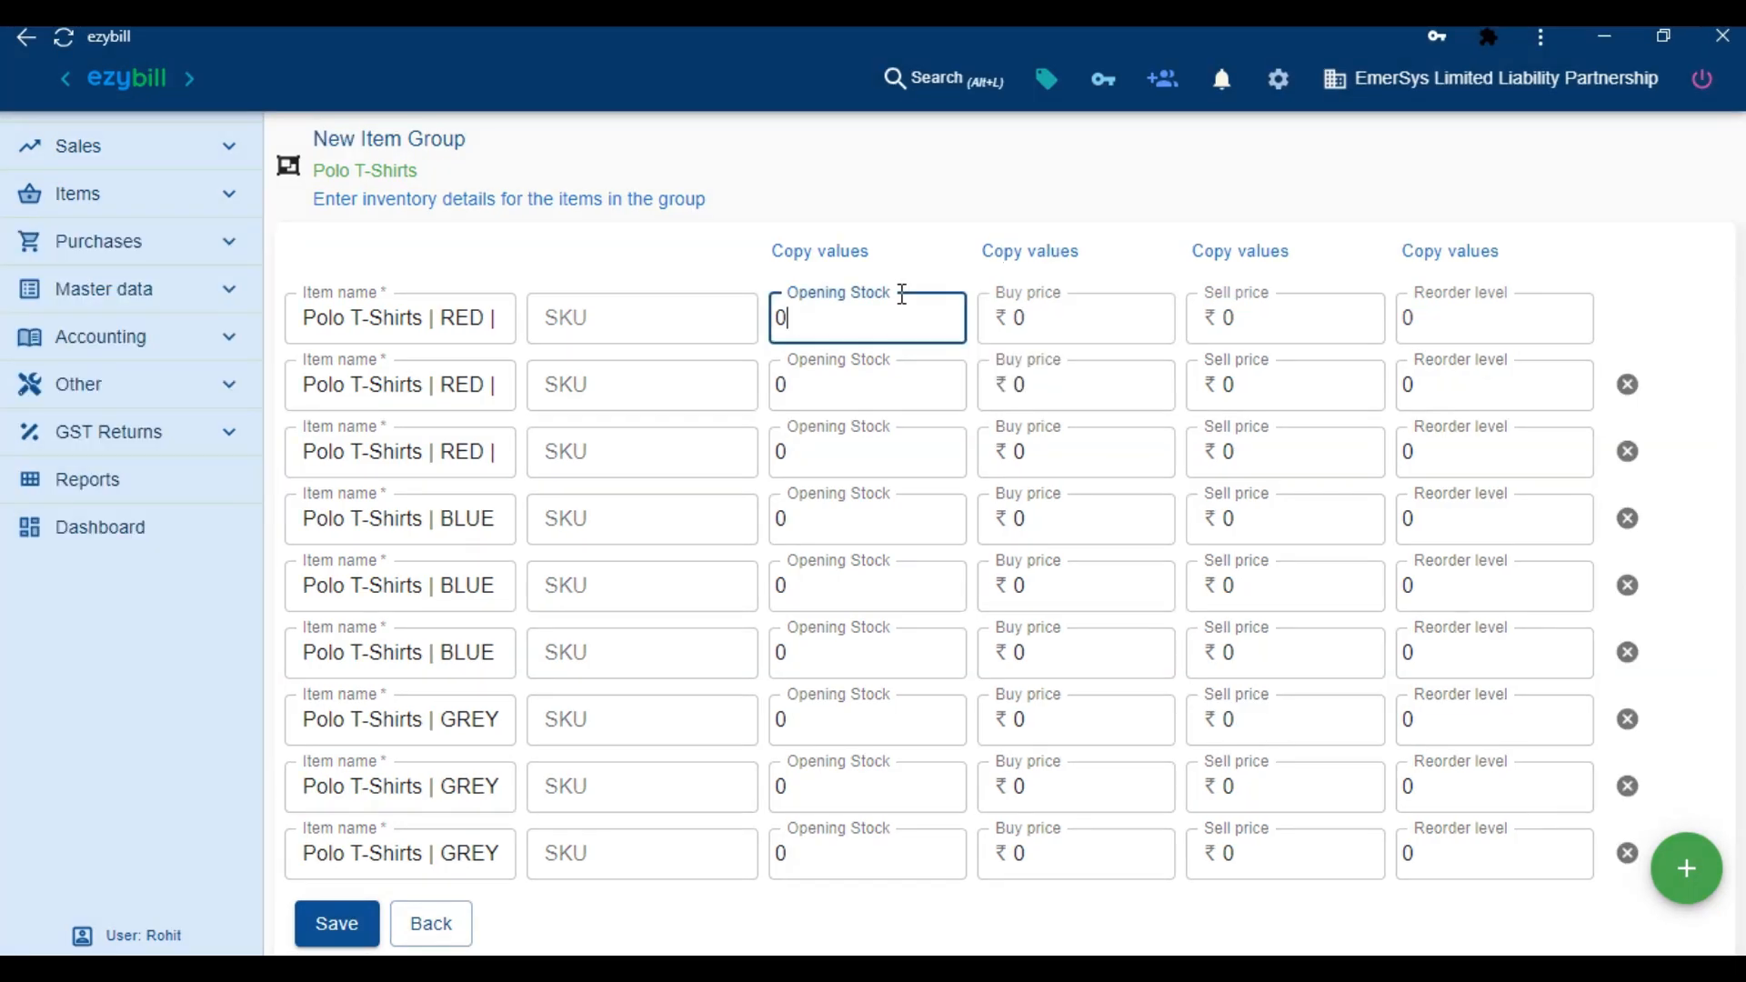
pyautogui.press('BackSpace')
pyautogui.write('500')
pyautogui.press('Tab')
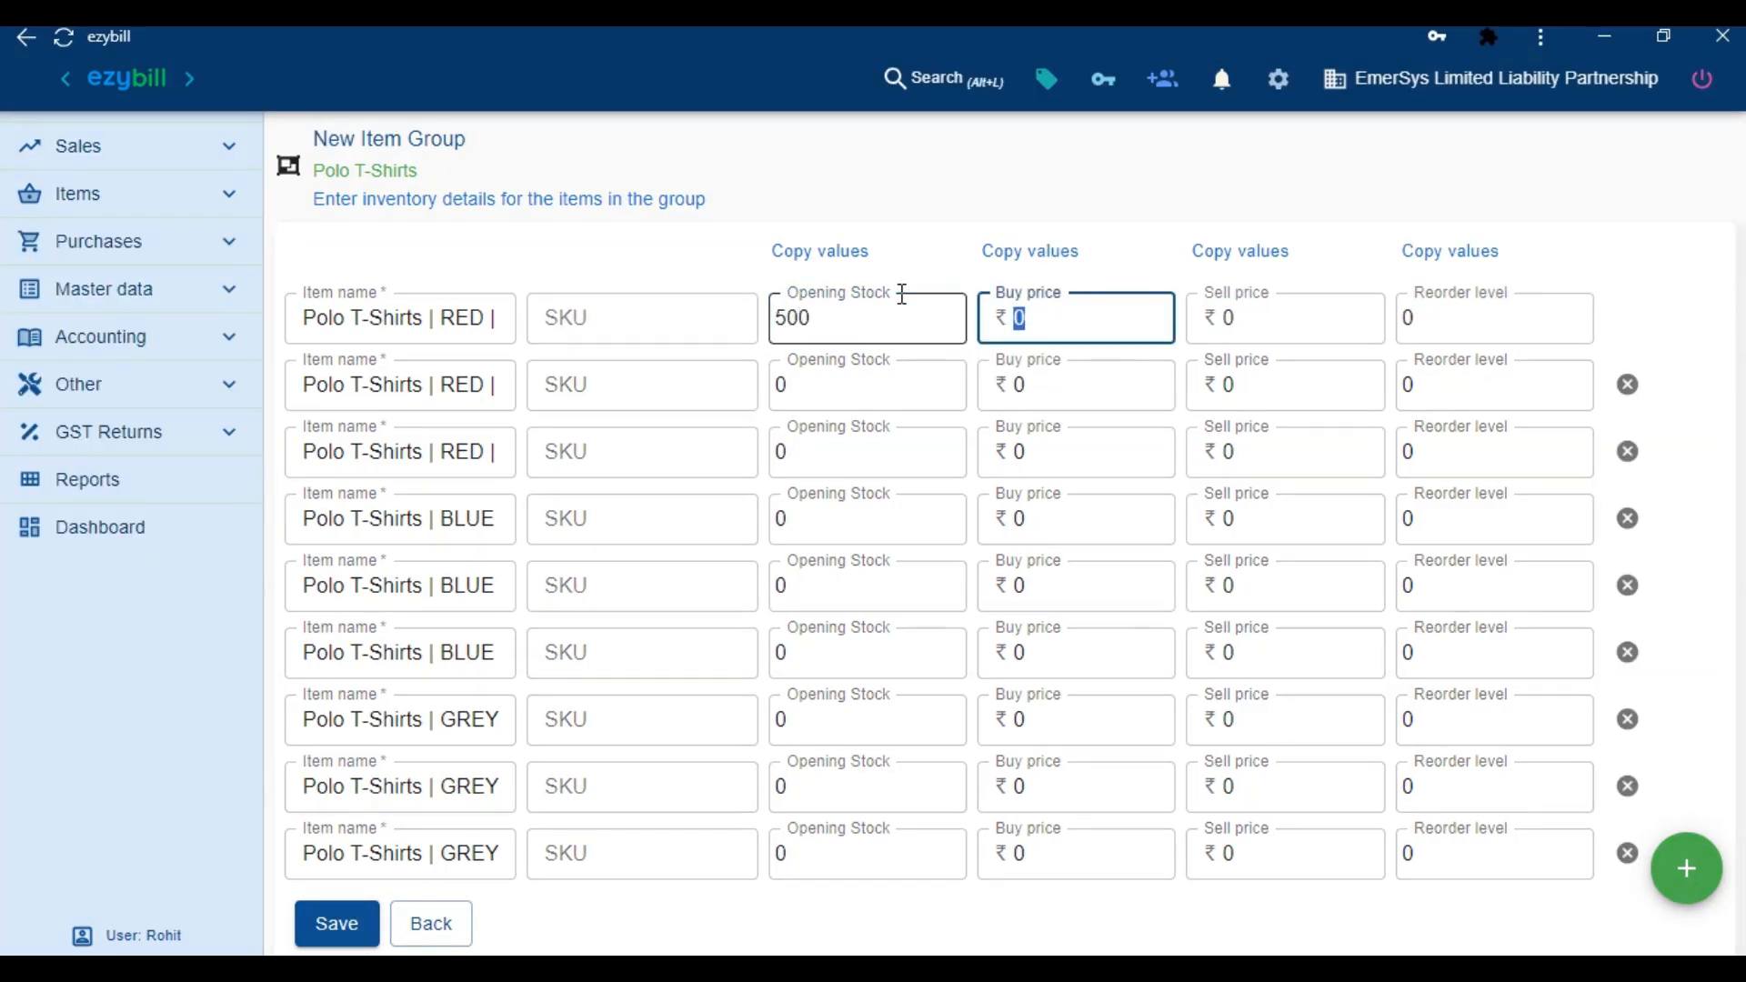
pyautogui.write('250')
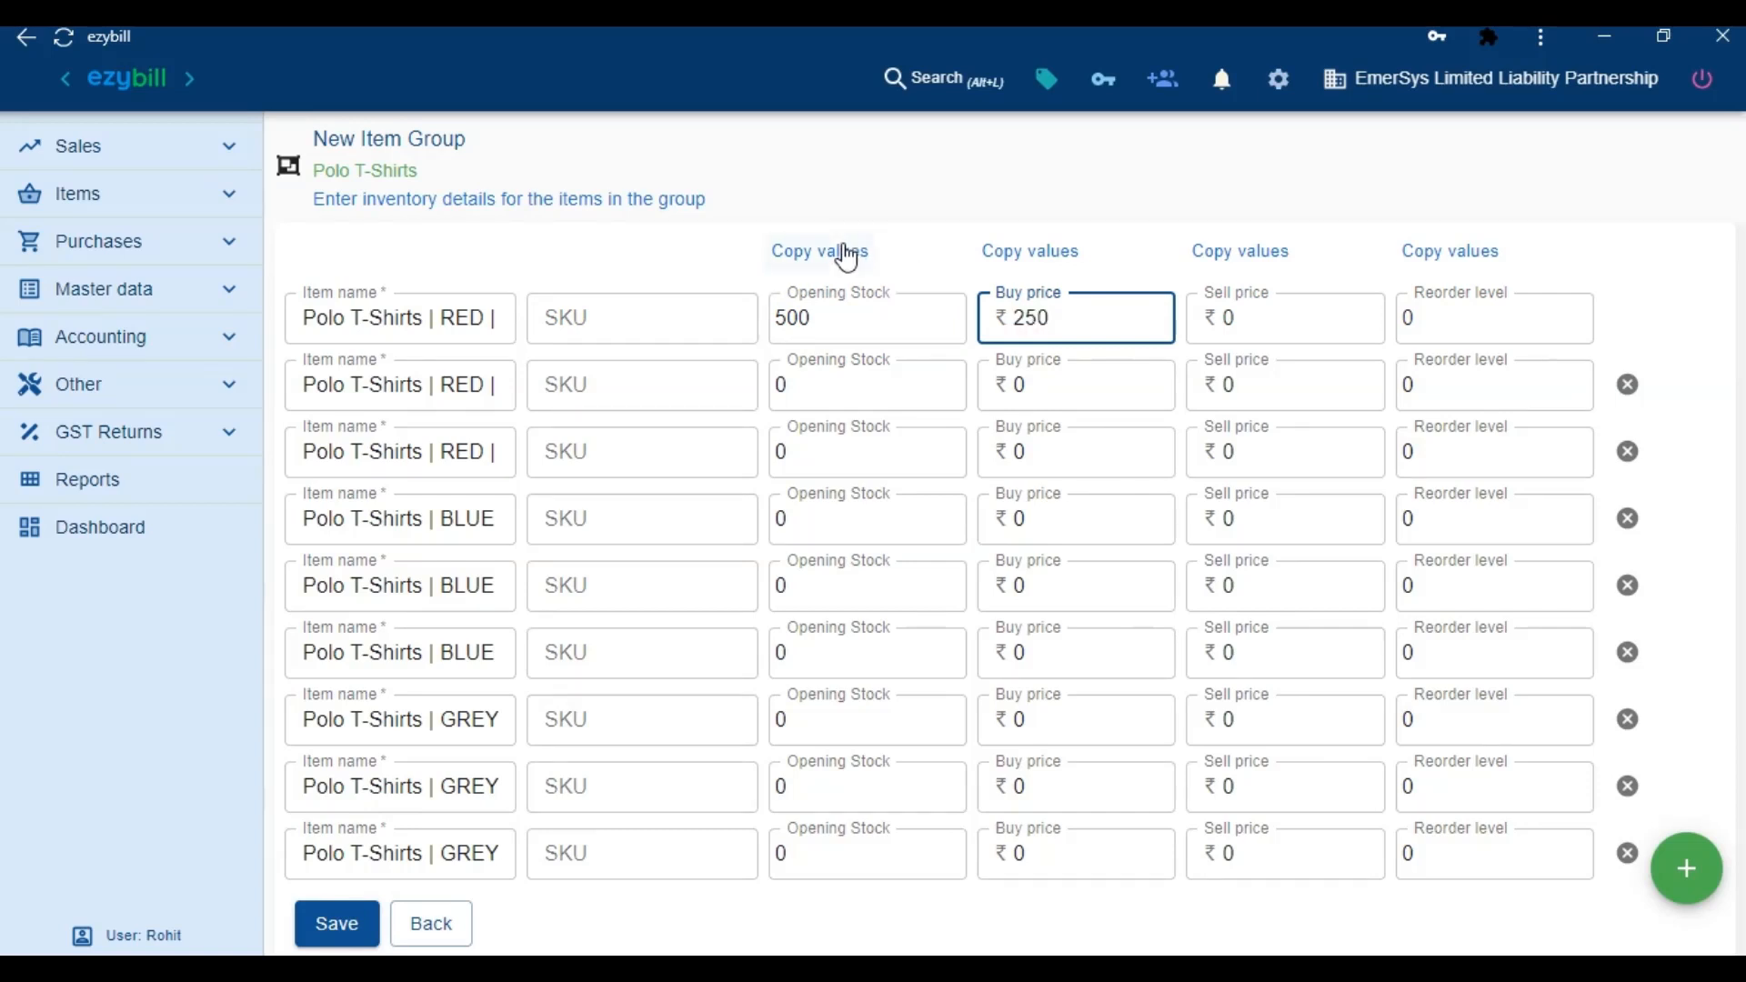
pyautogui.click(846, 257)
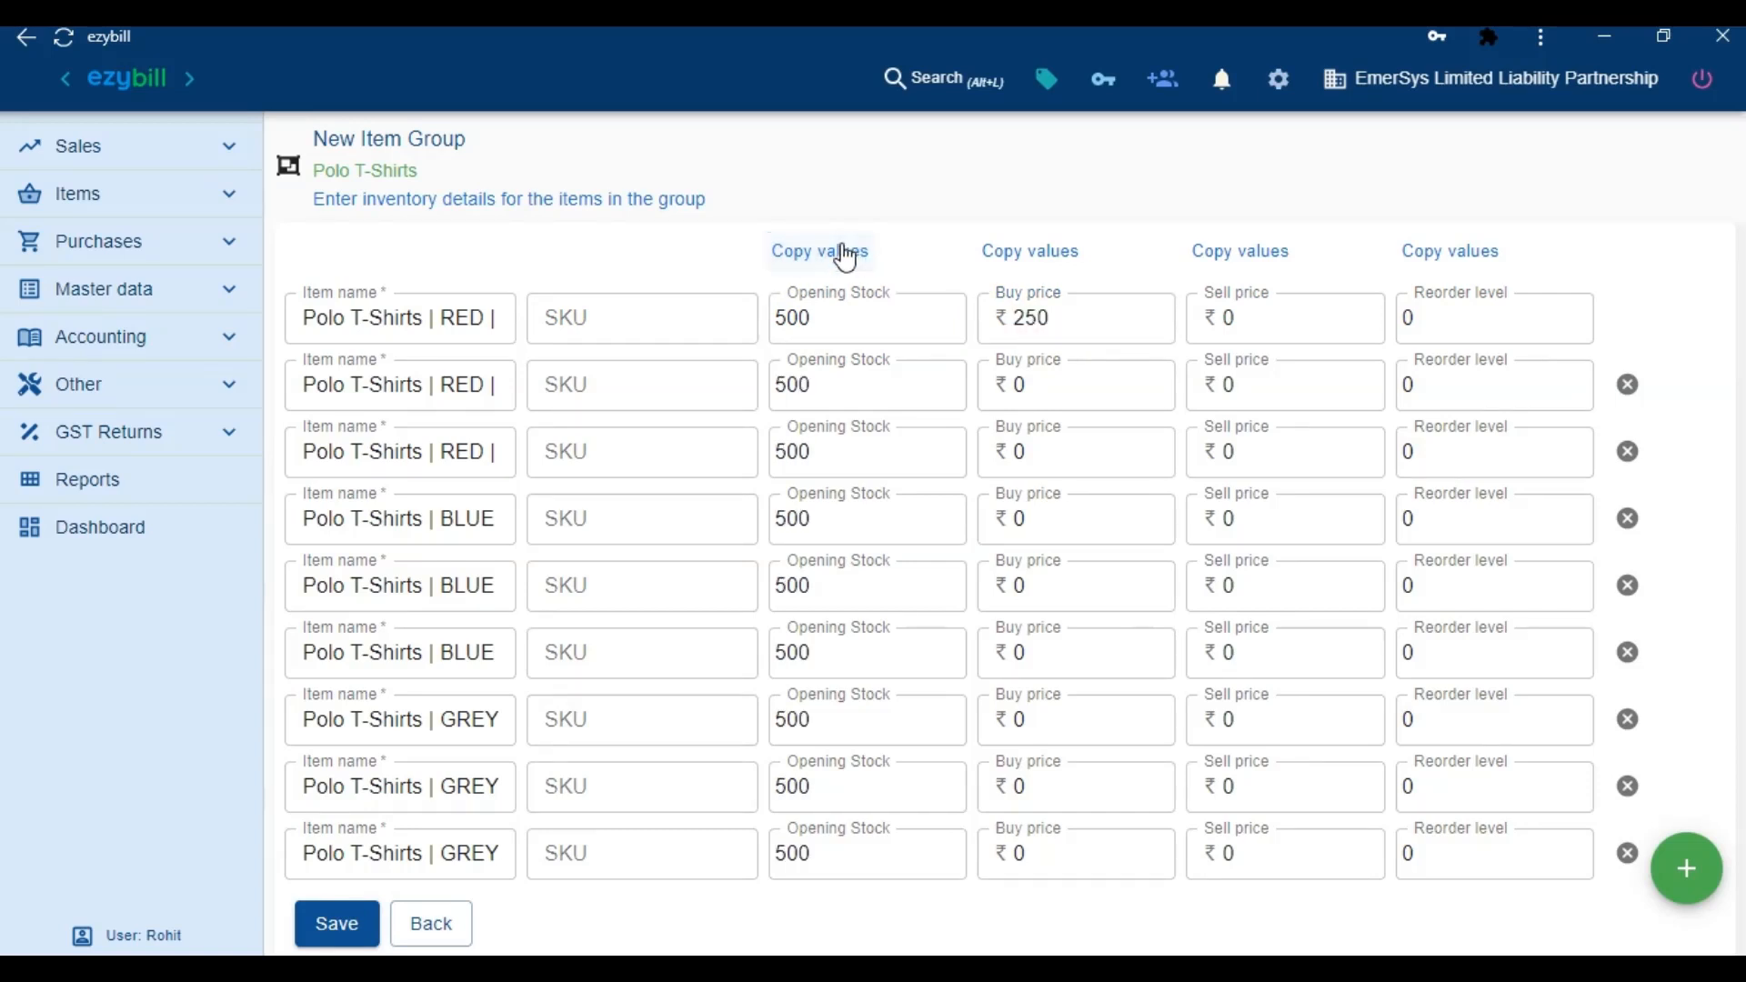
pyautogui.click(1028, 271)
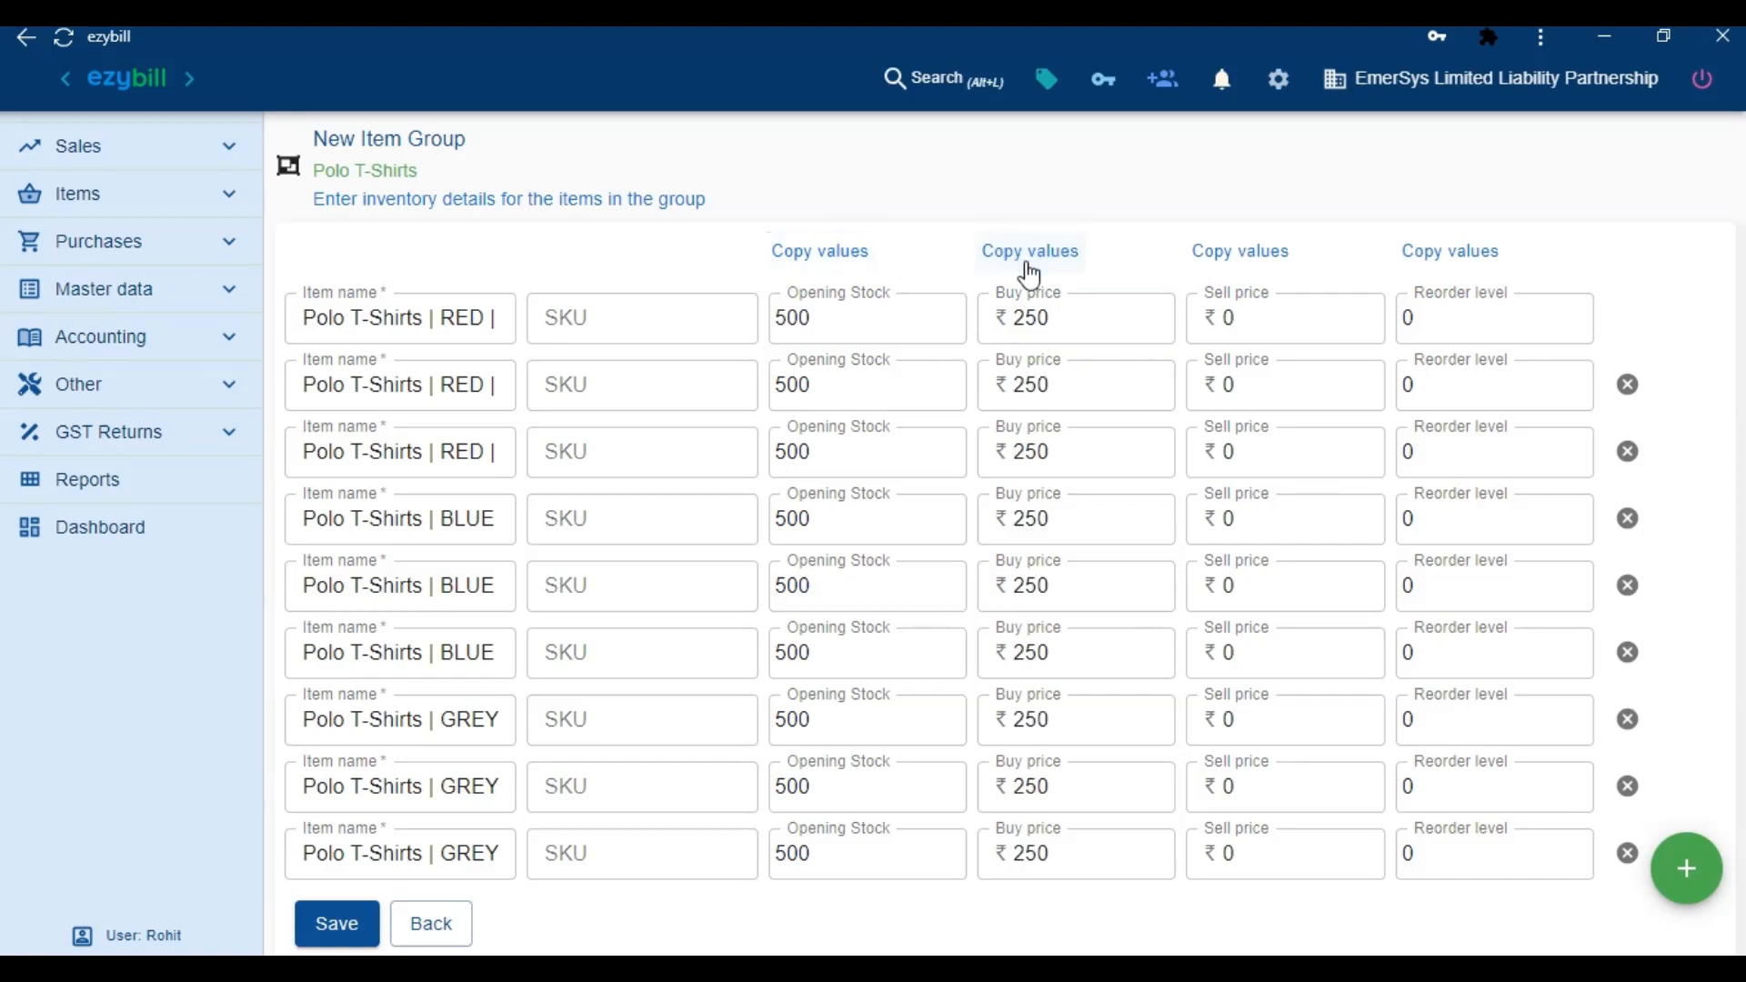
pyautogui.click(336, 924)
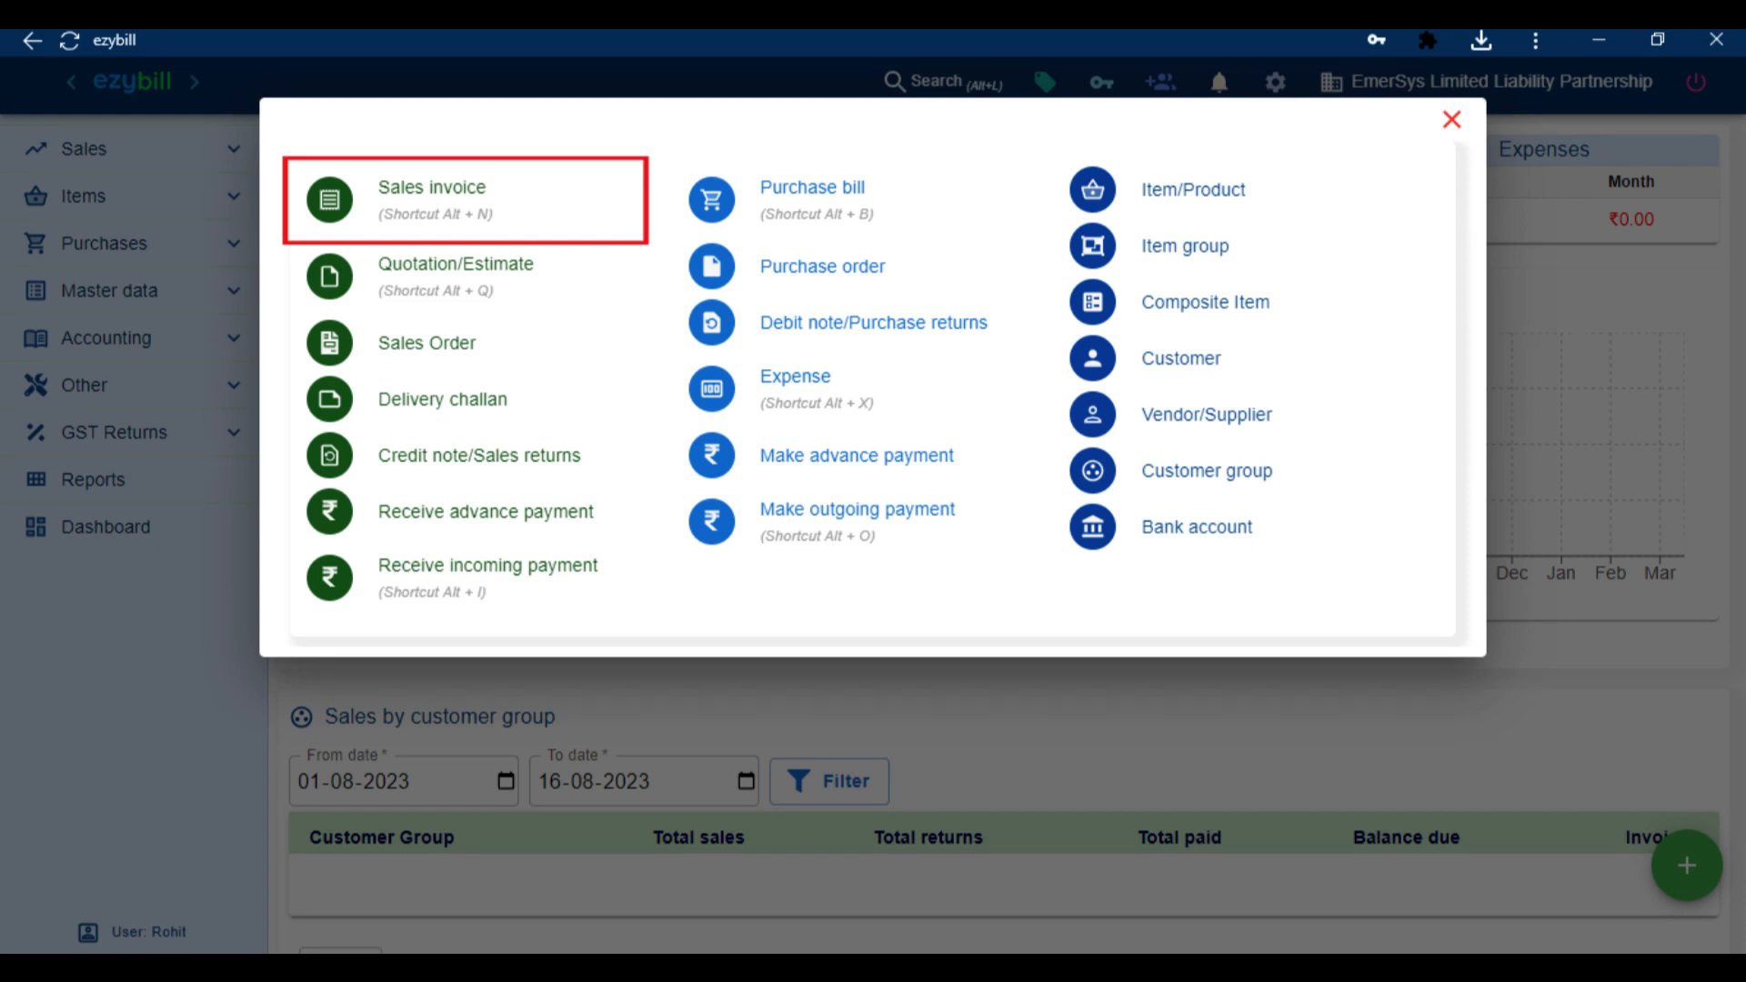
# Start a new sales invoice and add Emersys as a new customer
pyautogui.click(455, 238)
pyautogui.write('Emersys')
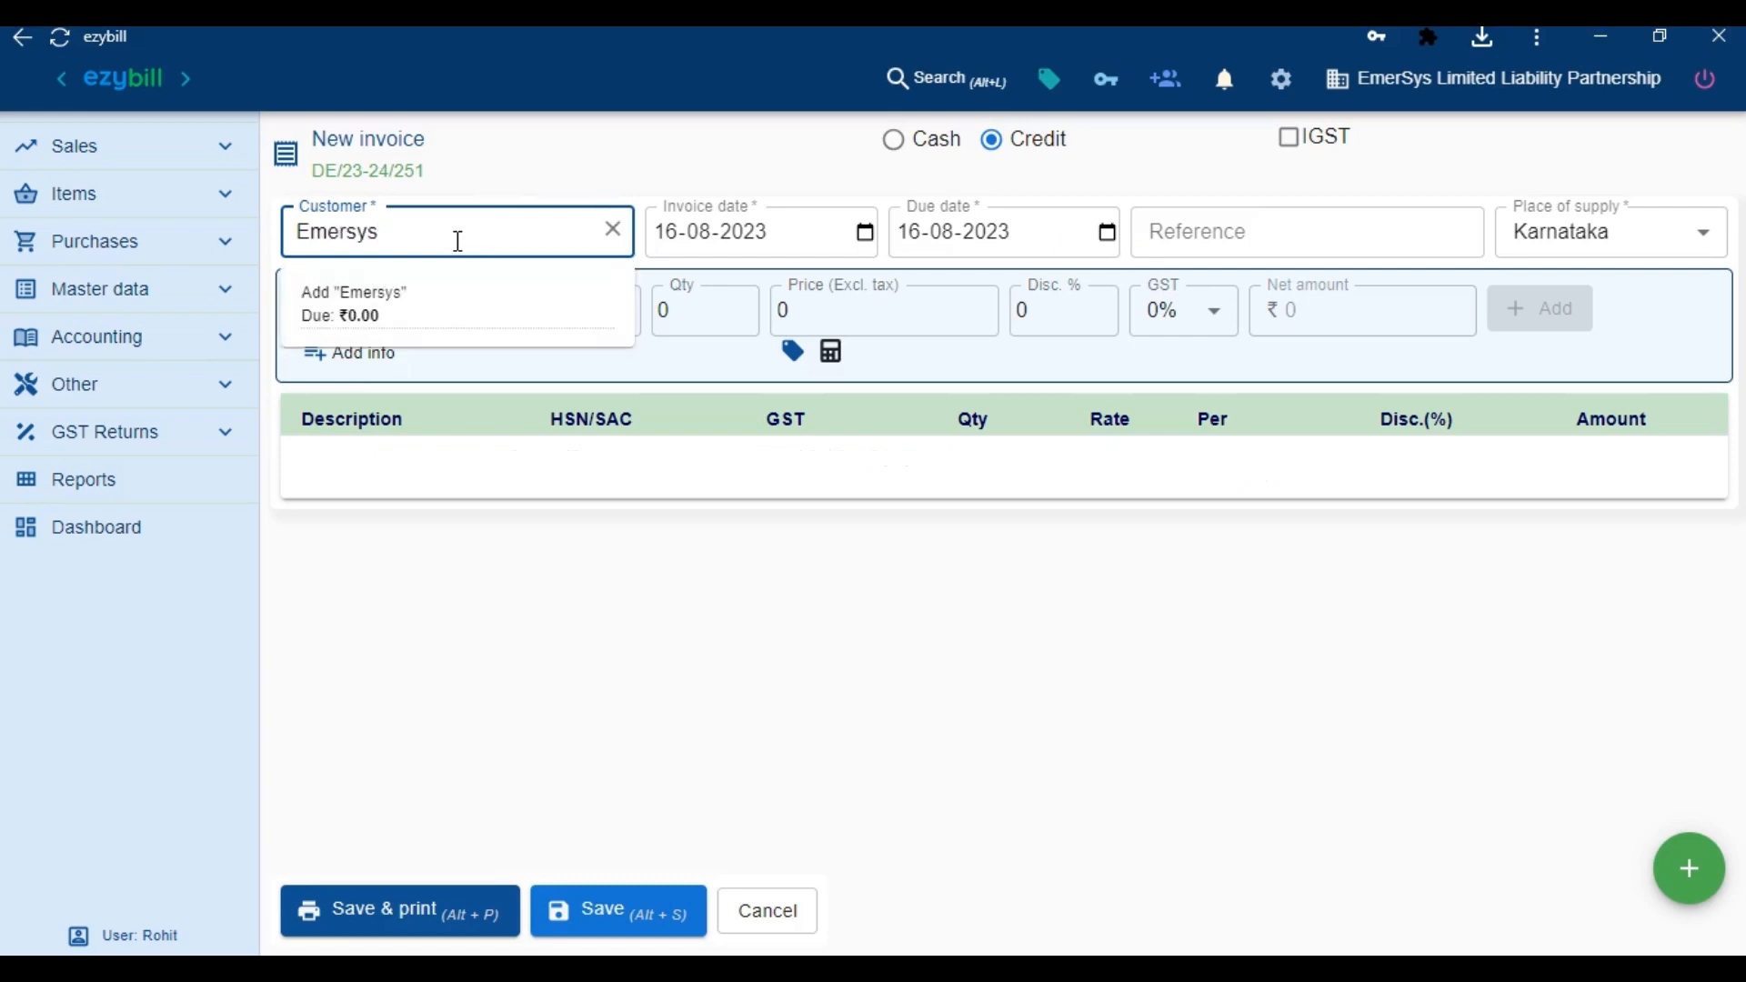
pyautogui.press('Return')
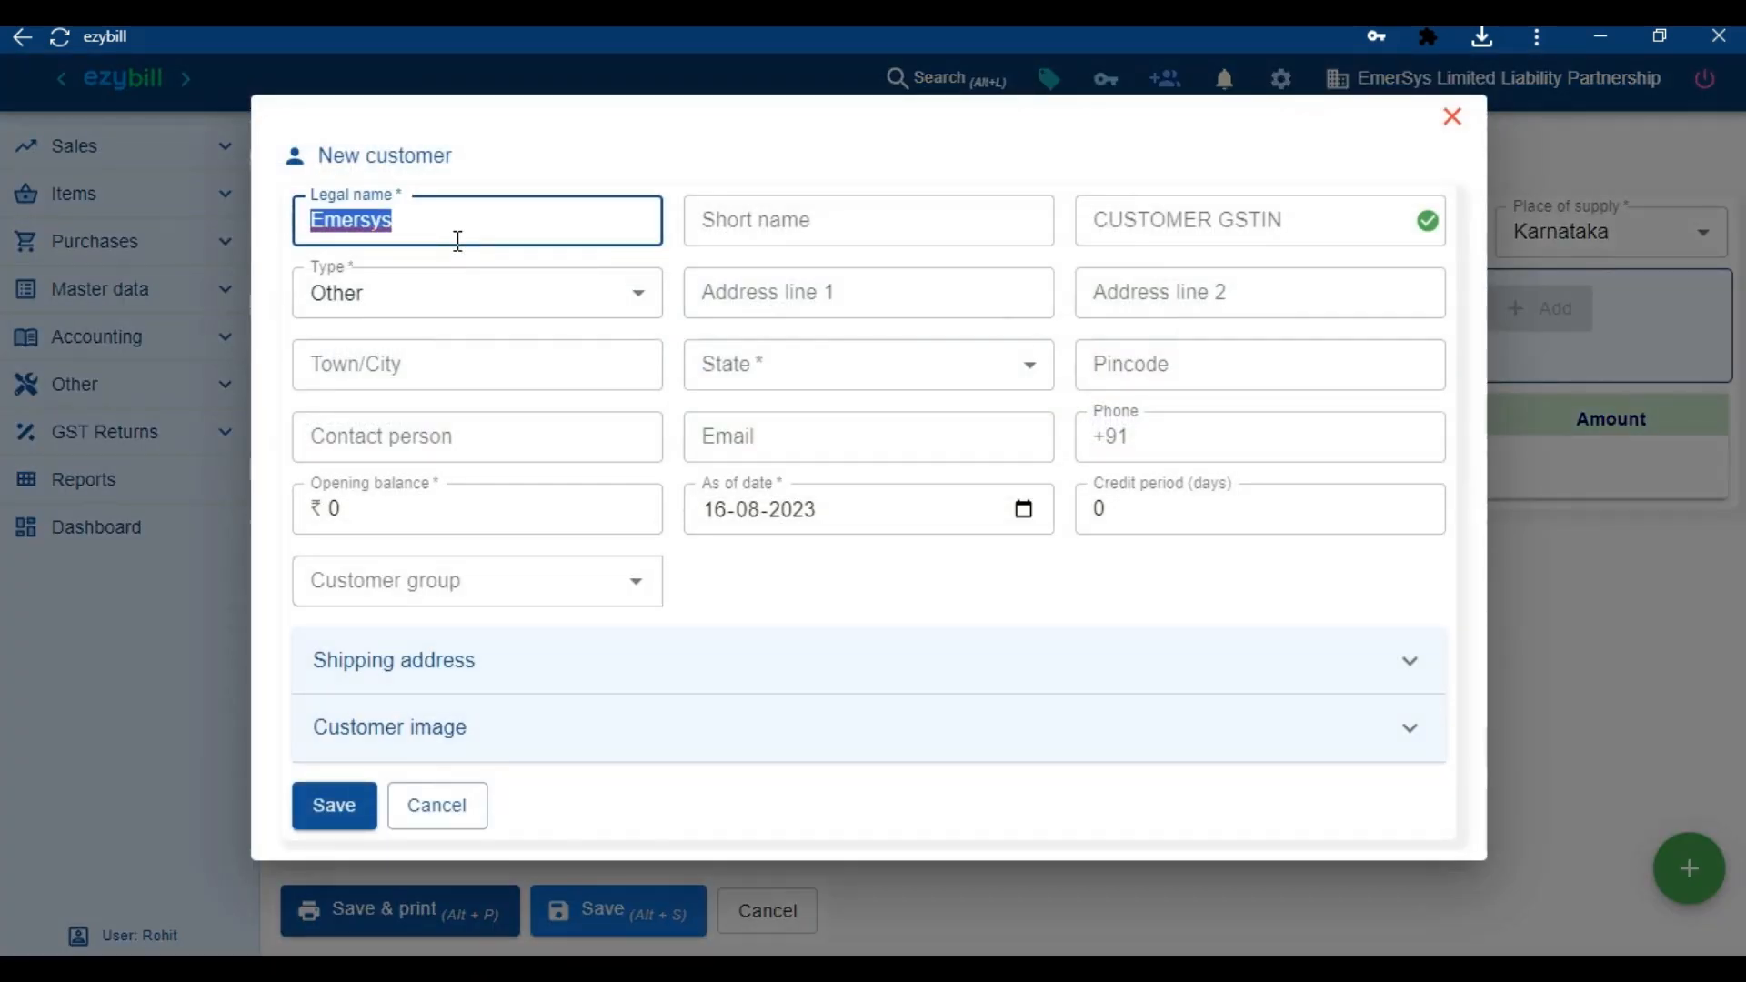
# Validate the customer's pasted GSTIN, fill its address from GST records and save
pyautogui.press('Tab')
pyautogui.press('Tab')
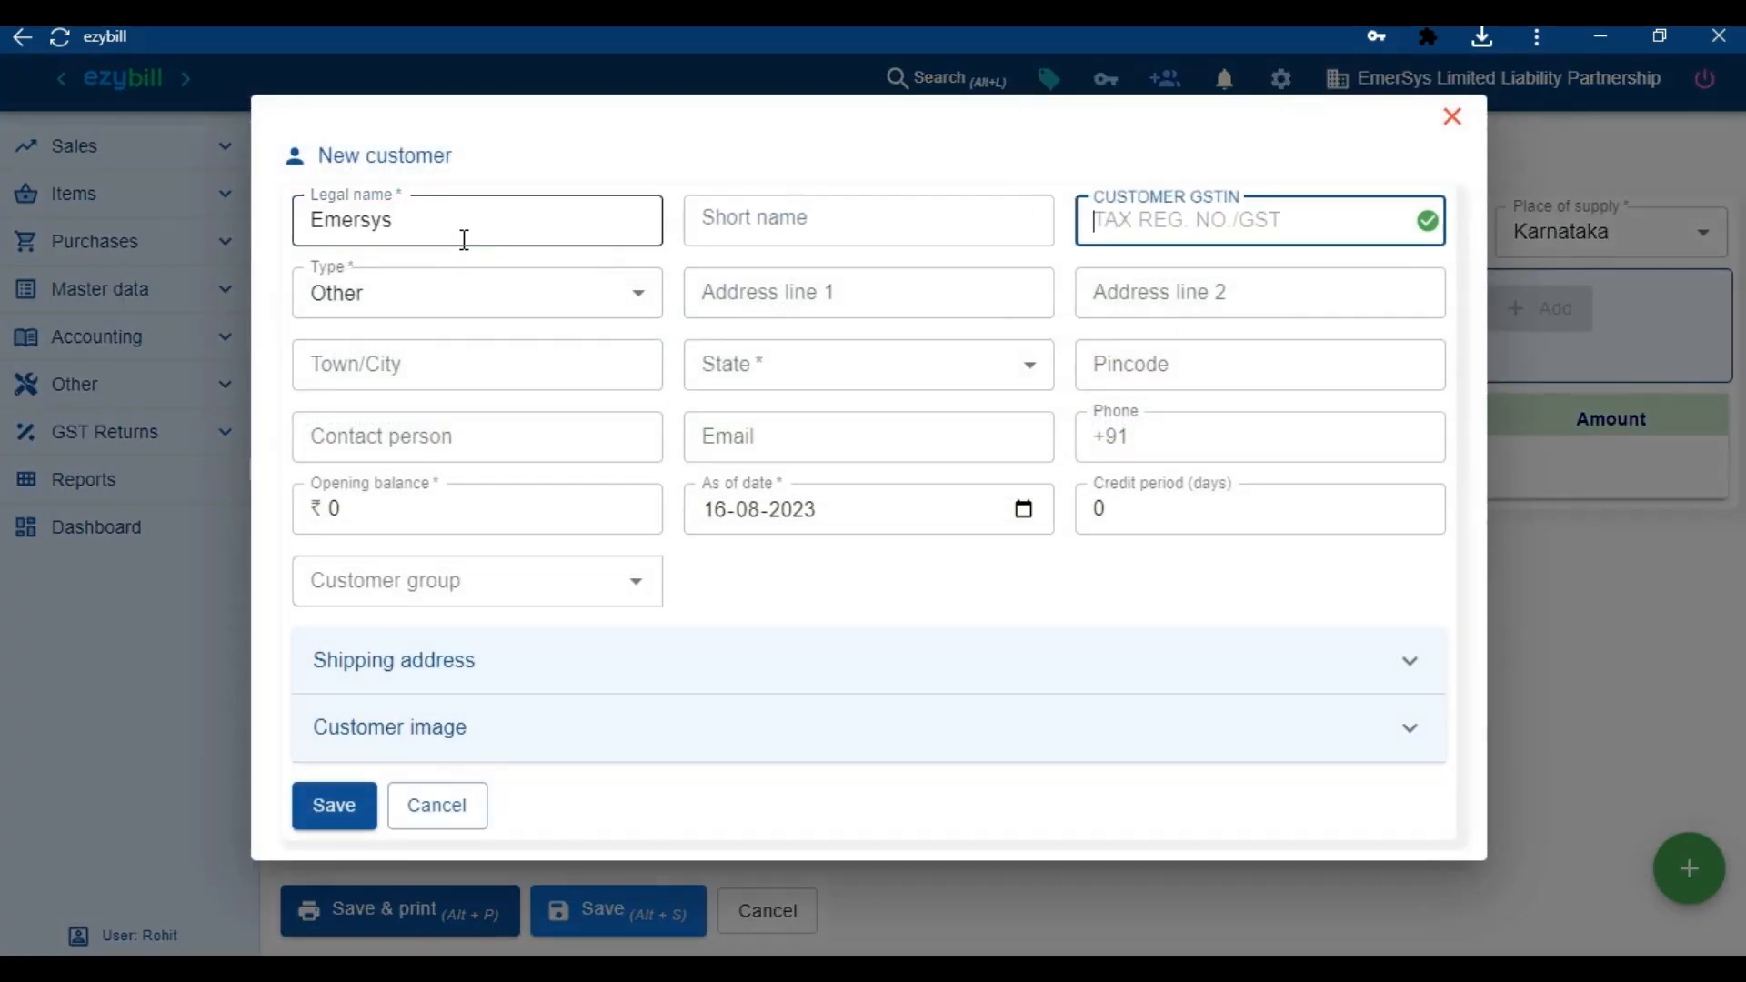
pyautogui.hotkey('ctrl', 'v')
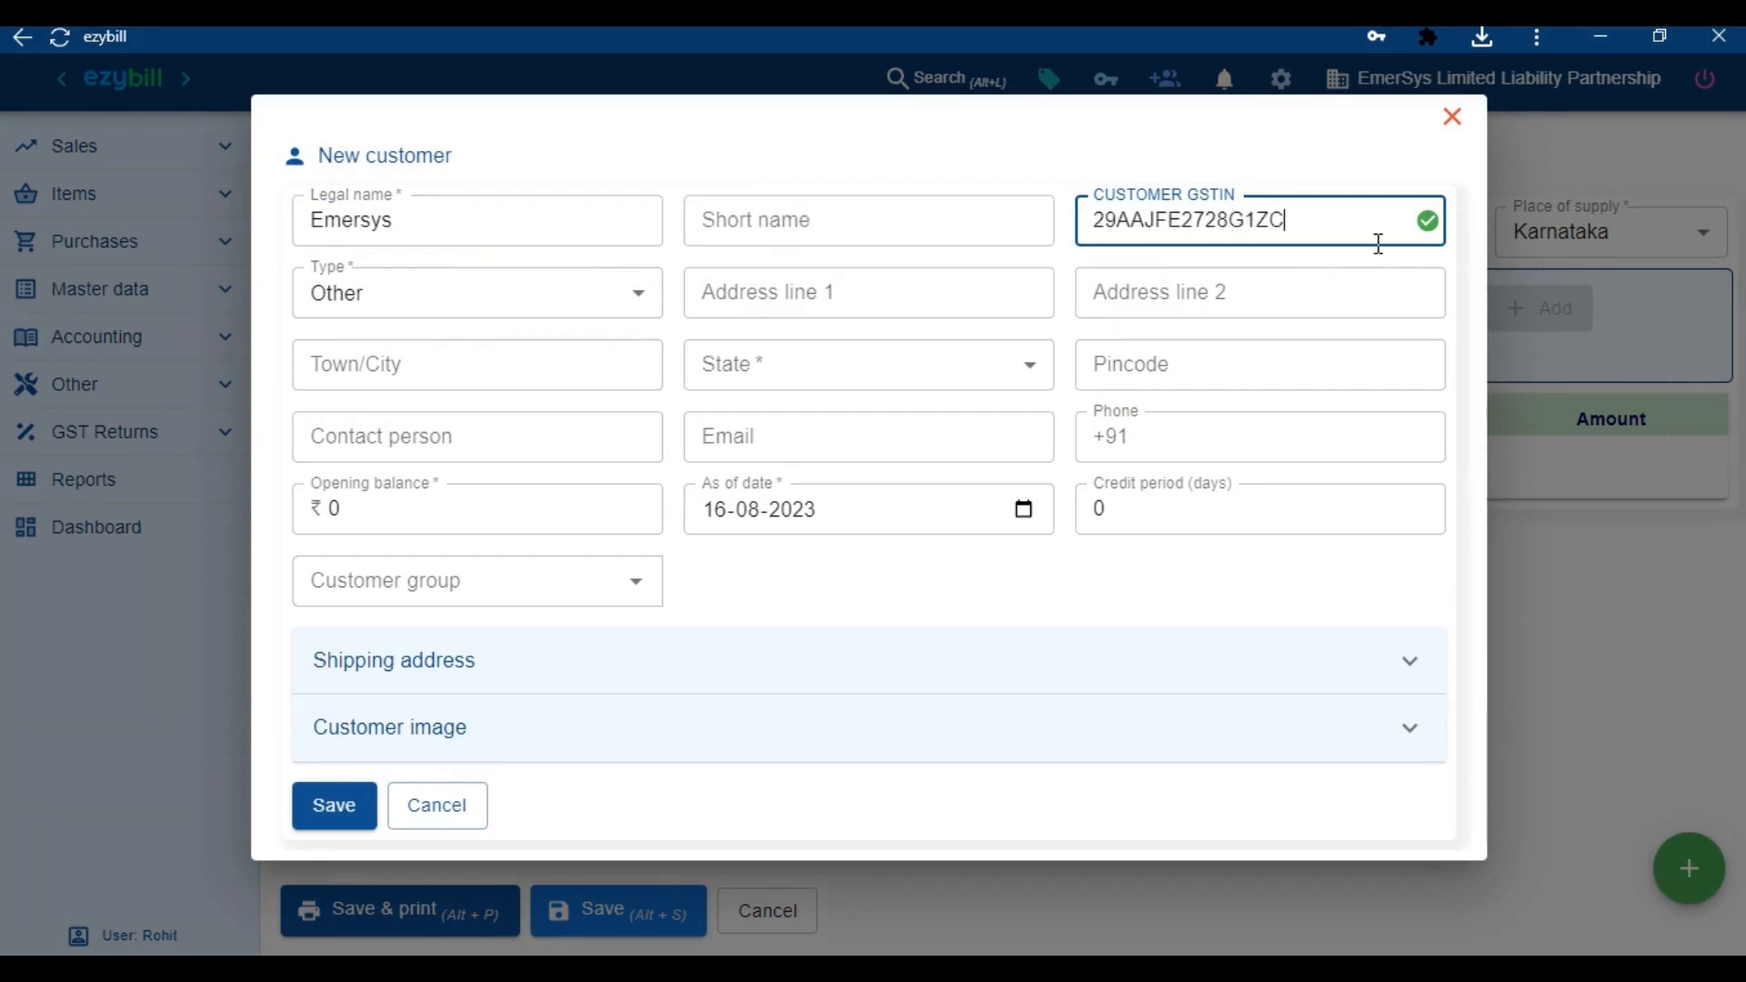
pyautogui.click(1435, 229)
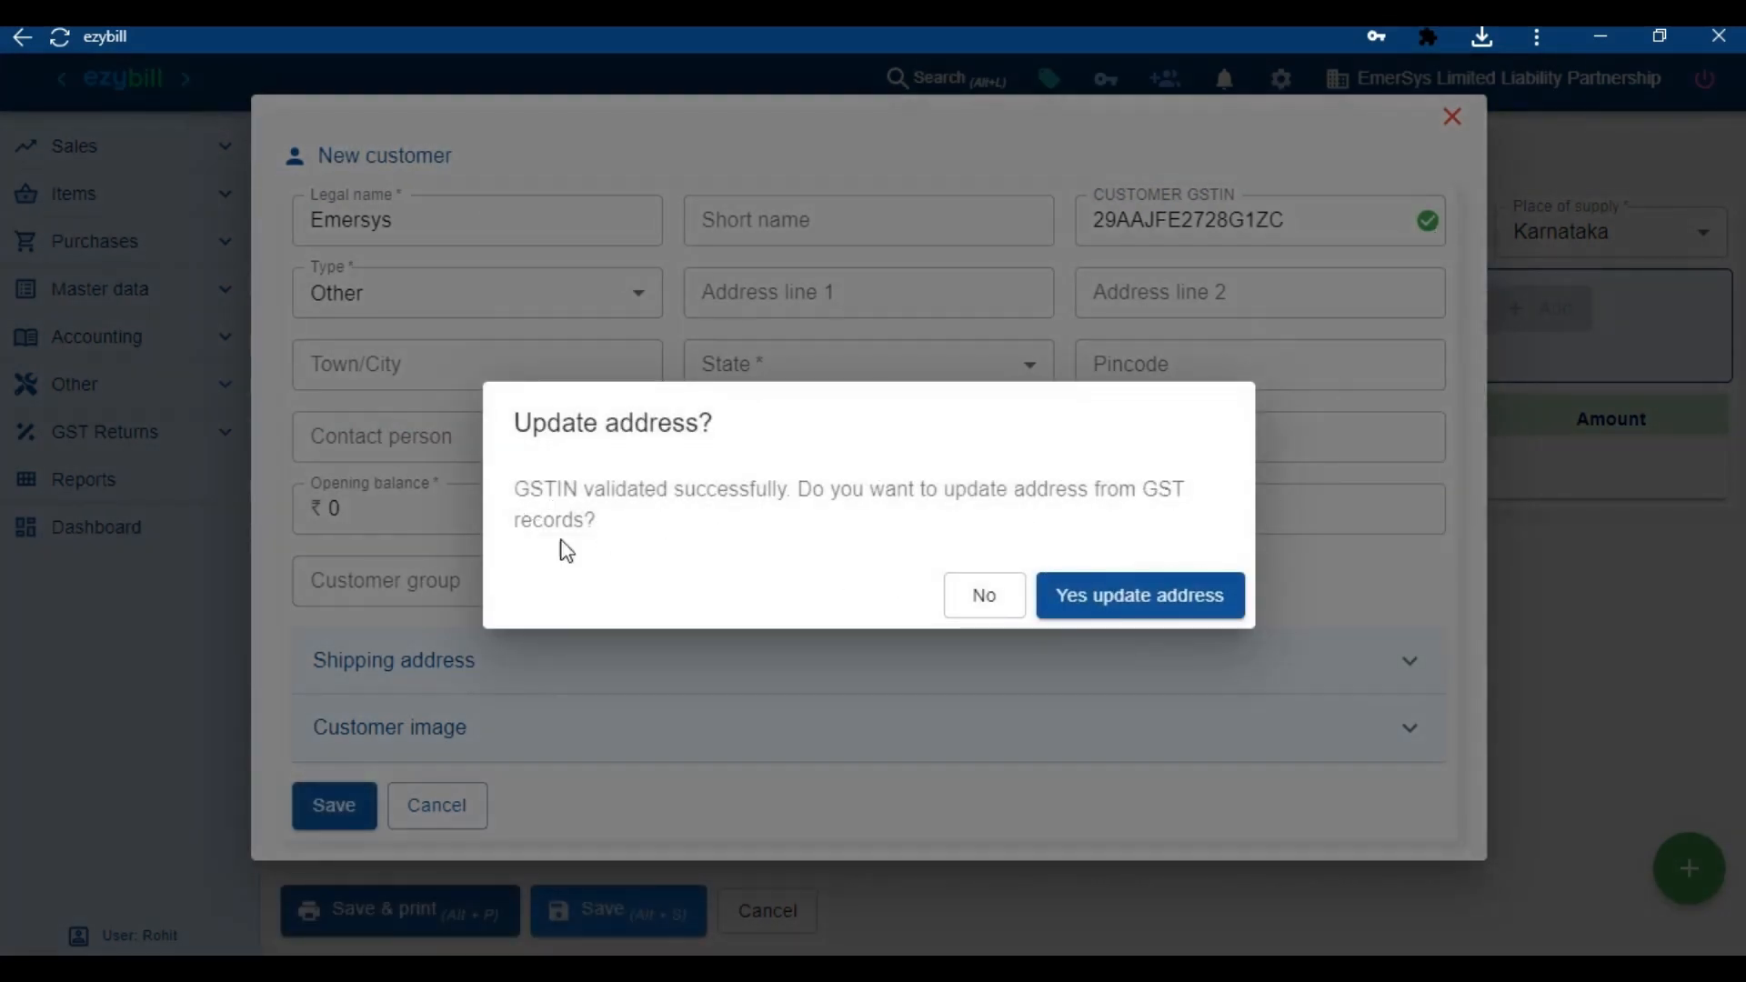
pyautogui.click(1164, 611)
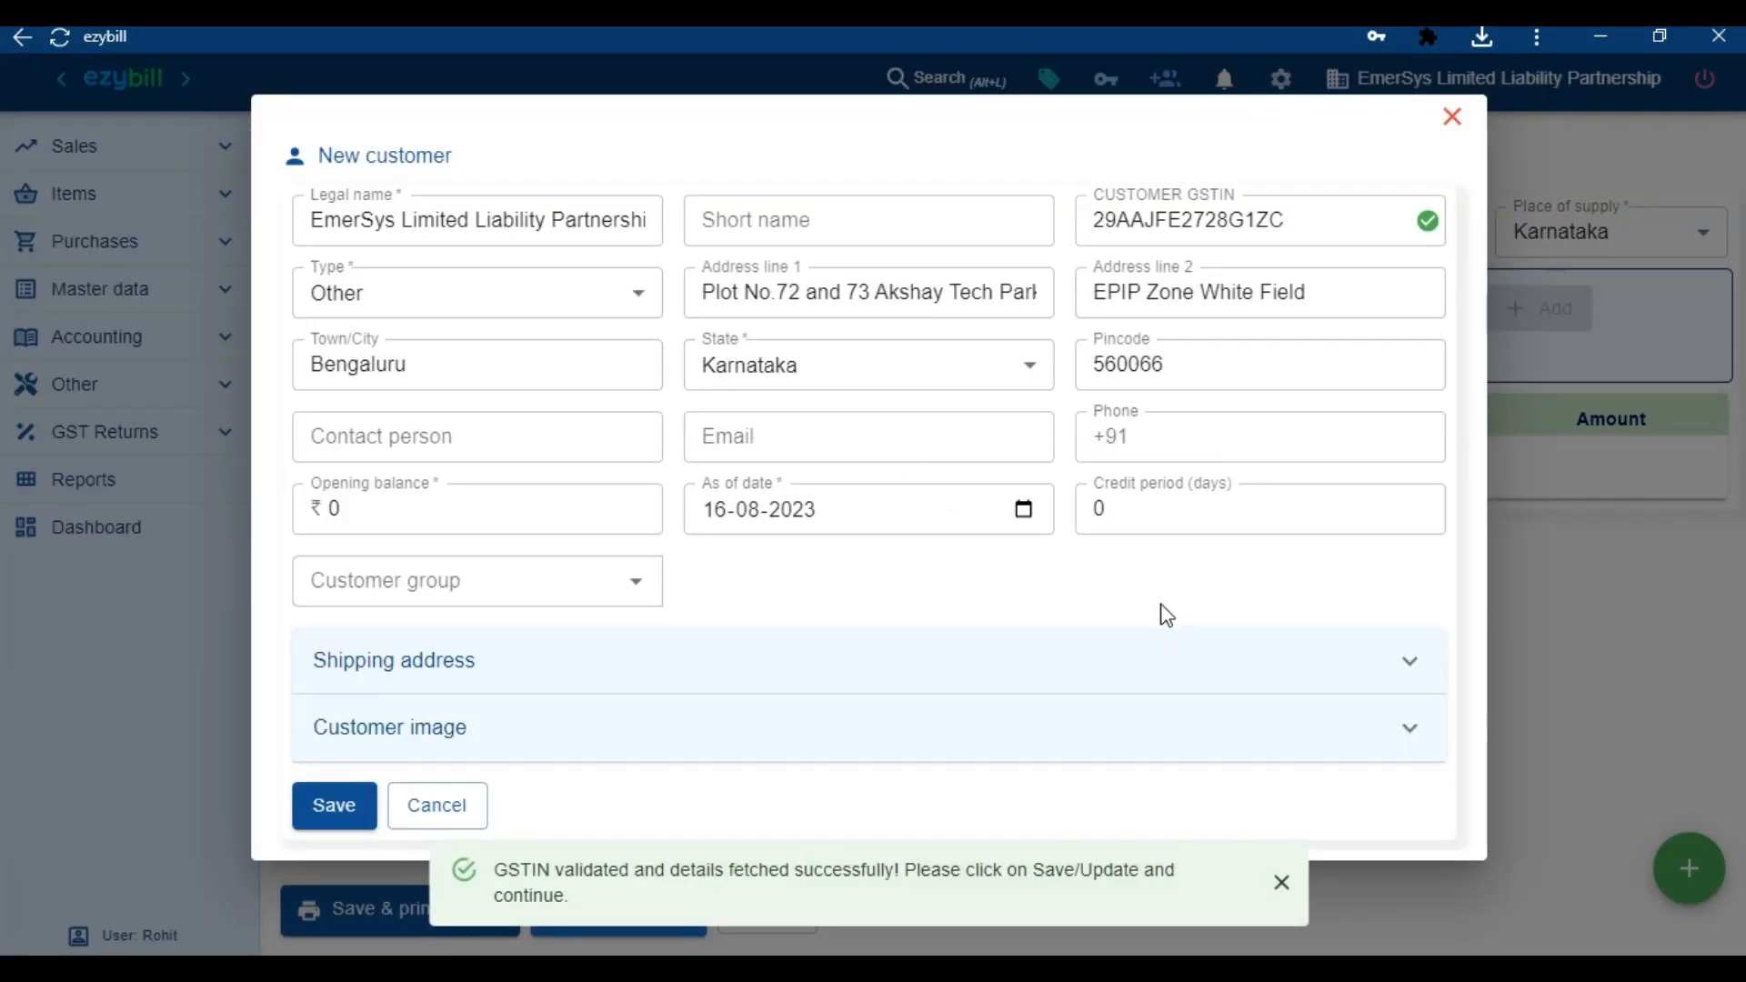
pyautogui.click(334, 811)
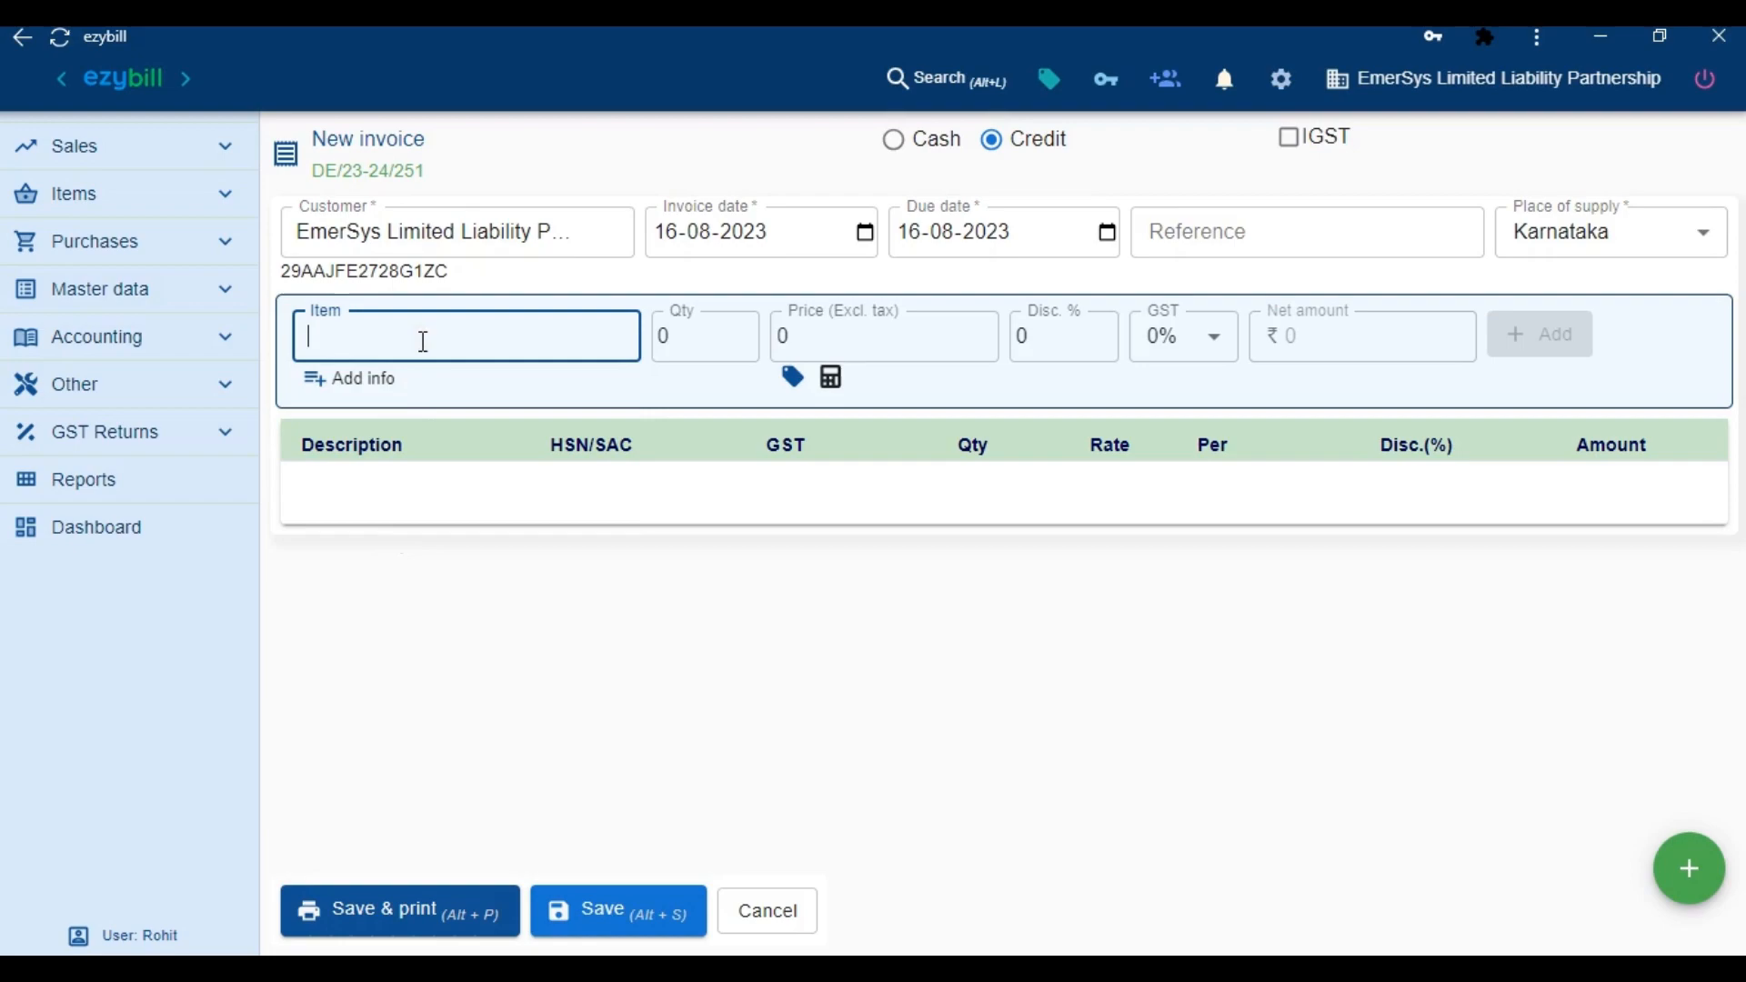
# Add an LED Batten line: quantity 5, price ₹850, 10% discount
pyautogui.click(422, 343)
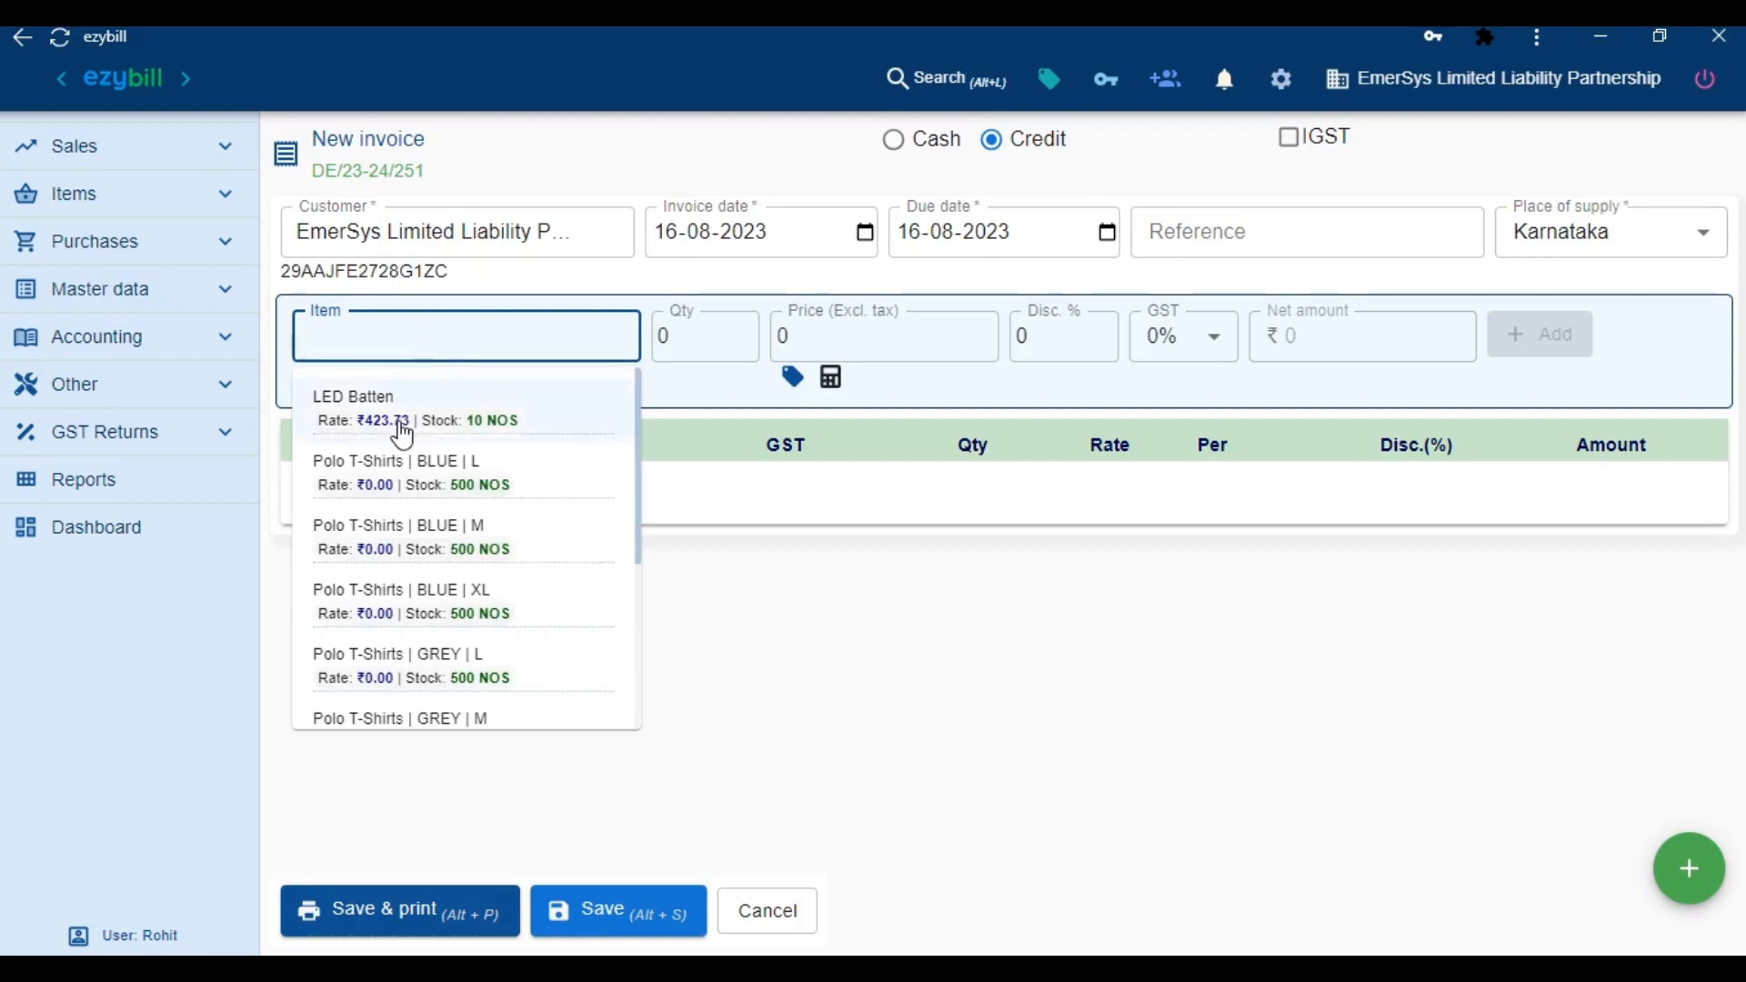
pyautogui.click(461, 425)
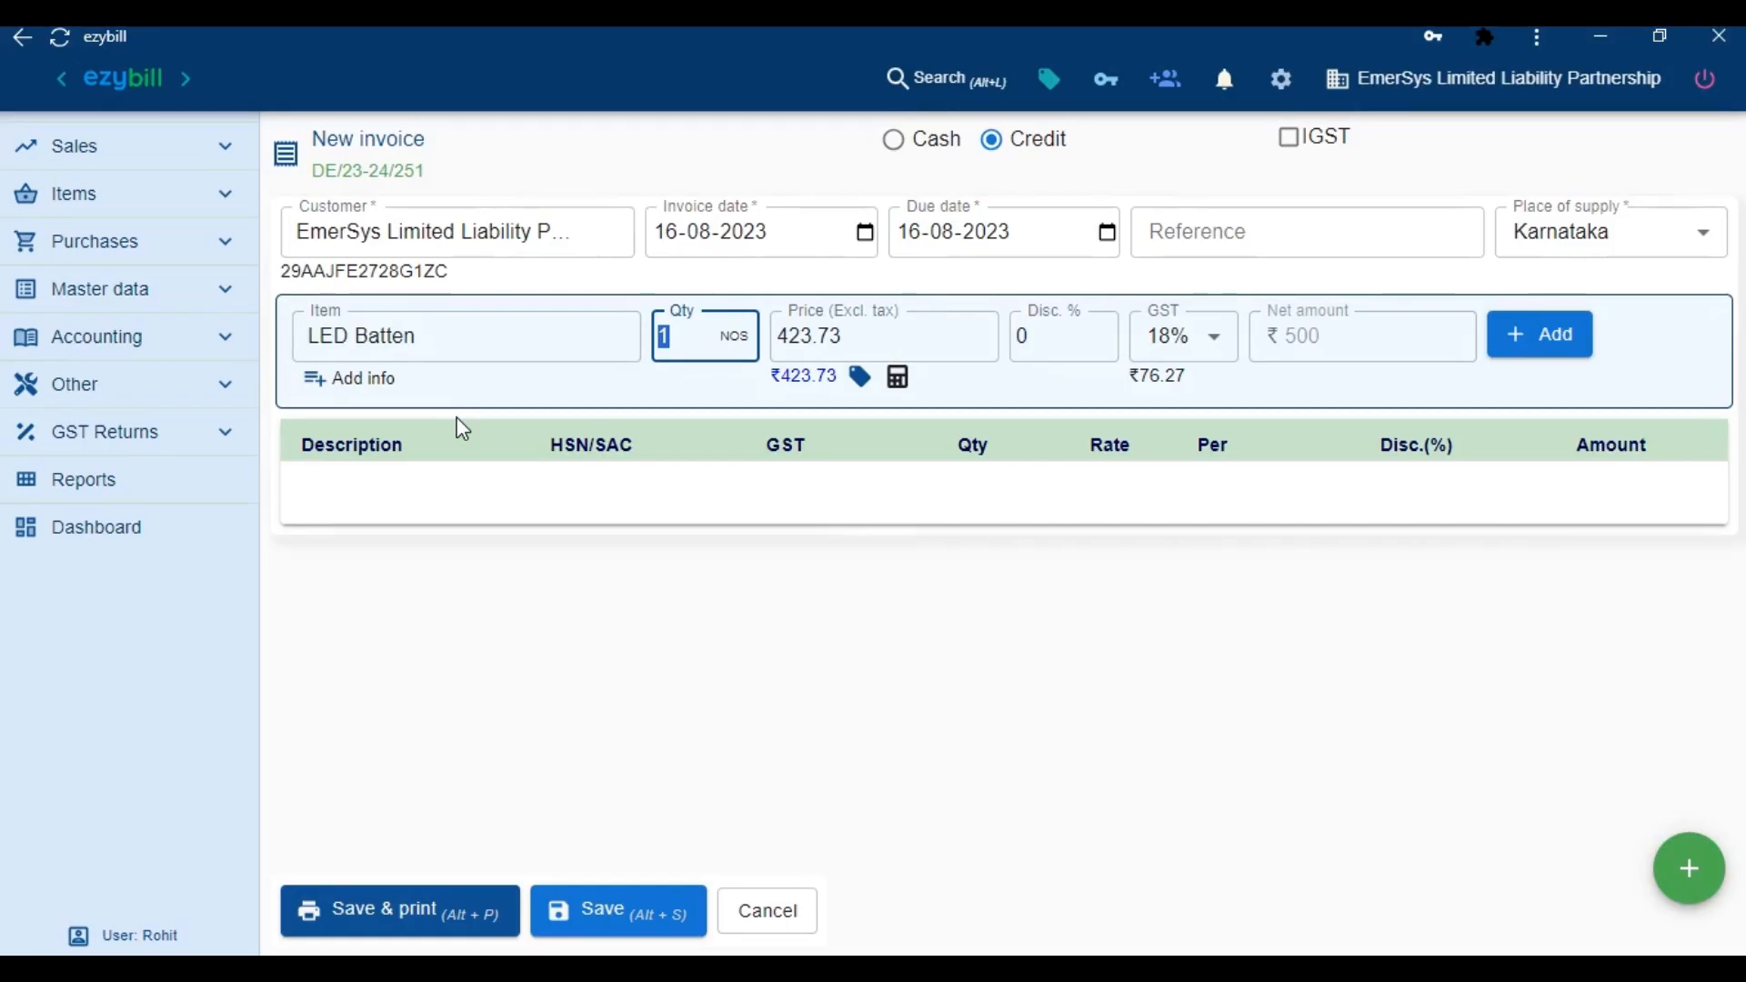
pyautogui.write('5')
pyautogui.press('Tab')
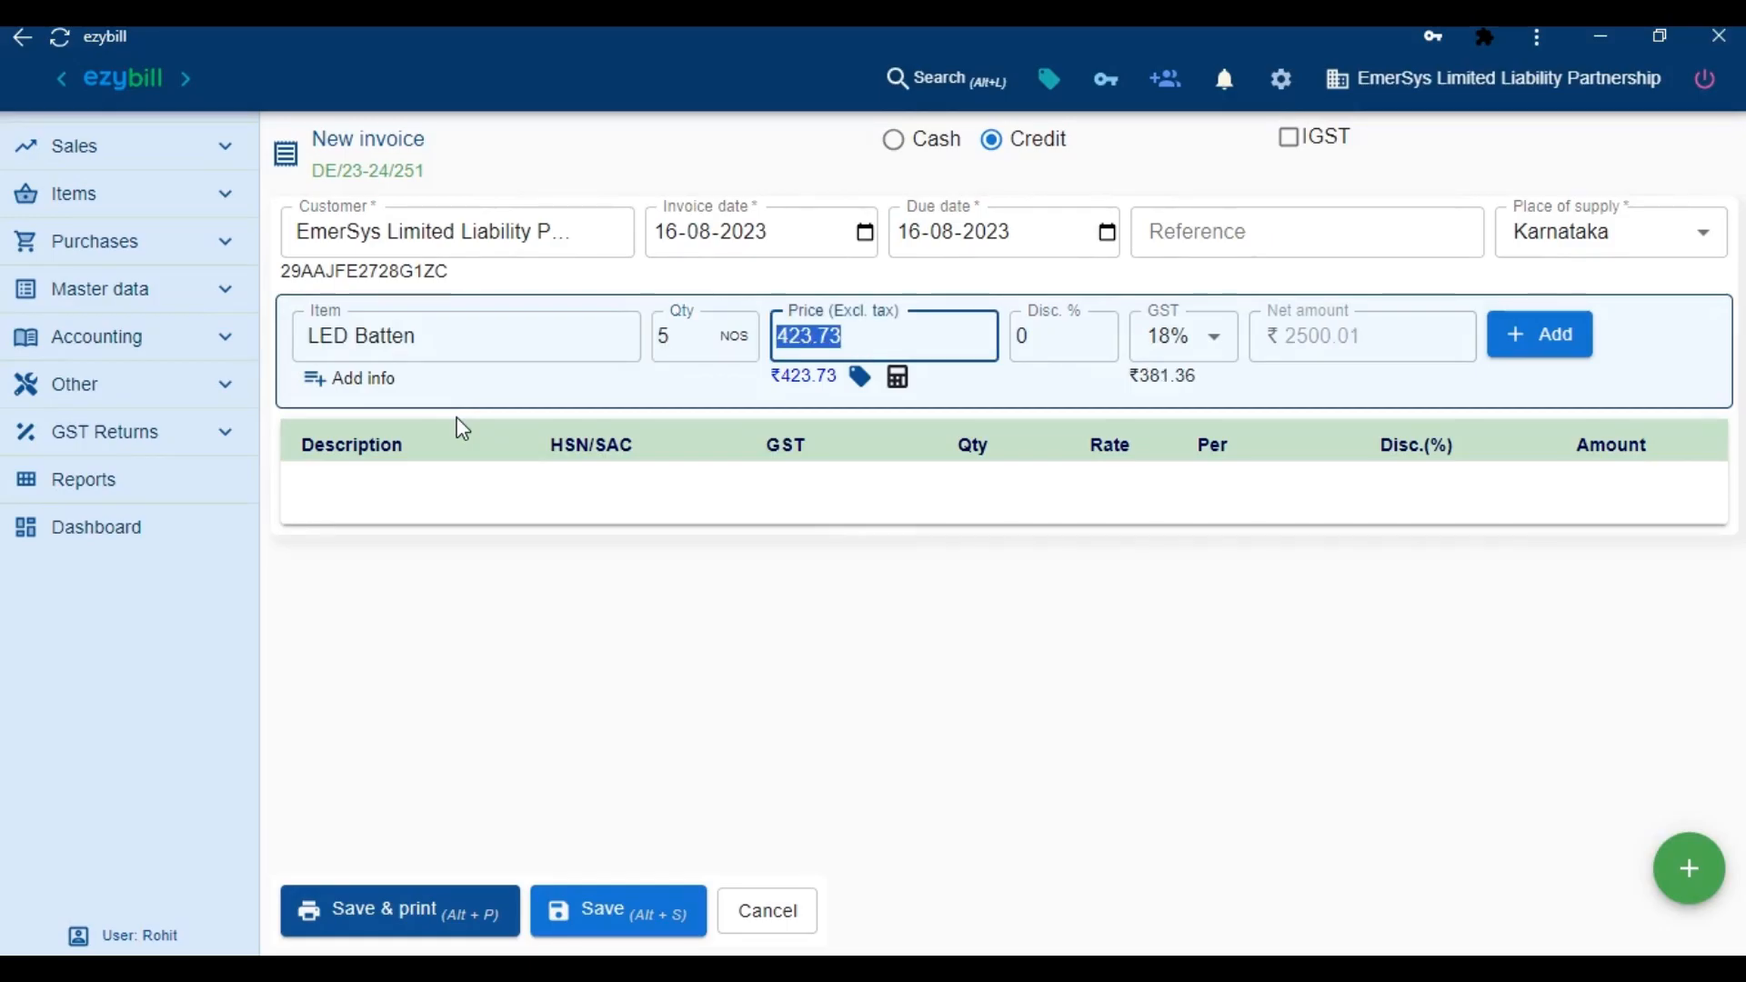
pyautogui.write('850')
pyautogui.press('Tab')
pyautogui.write('10')
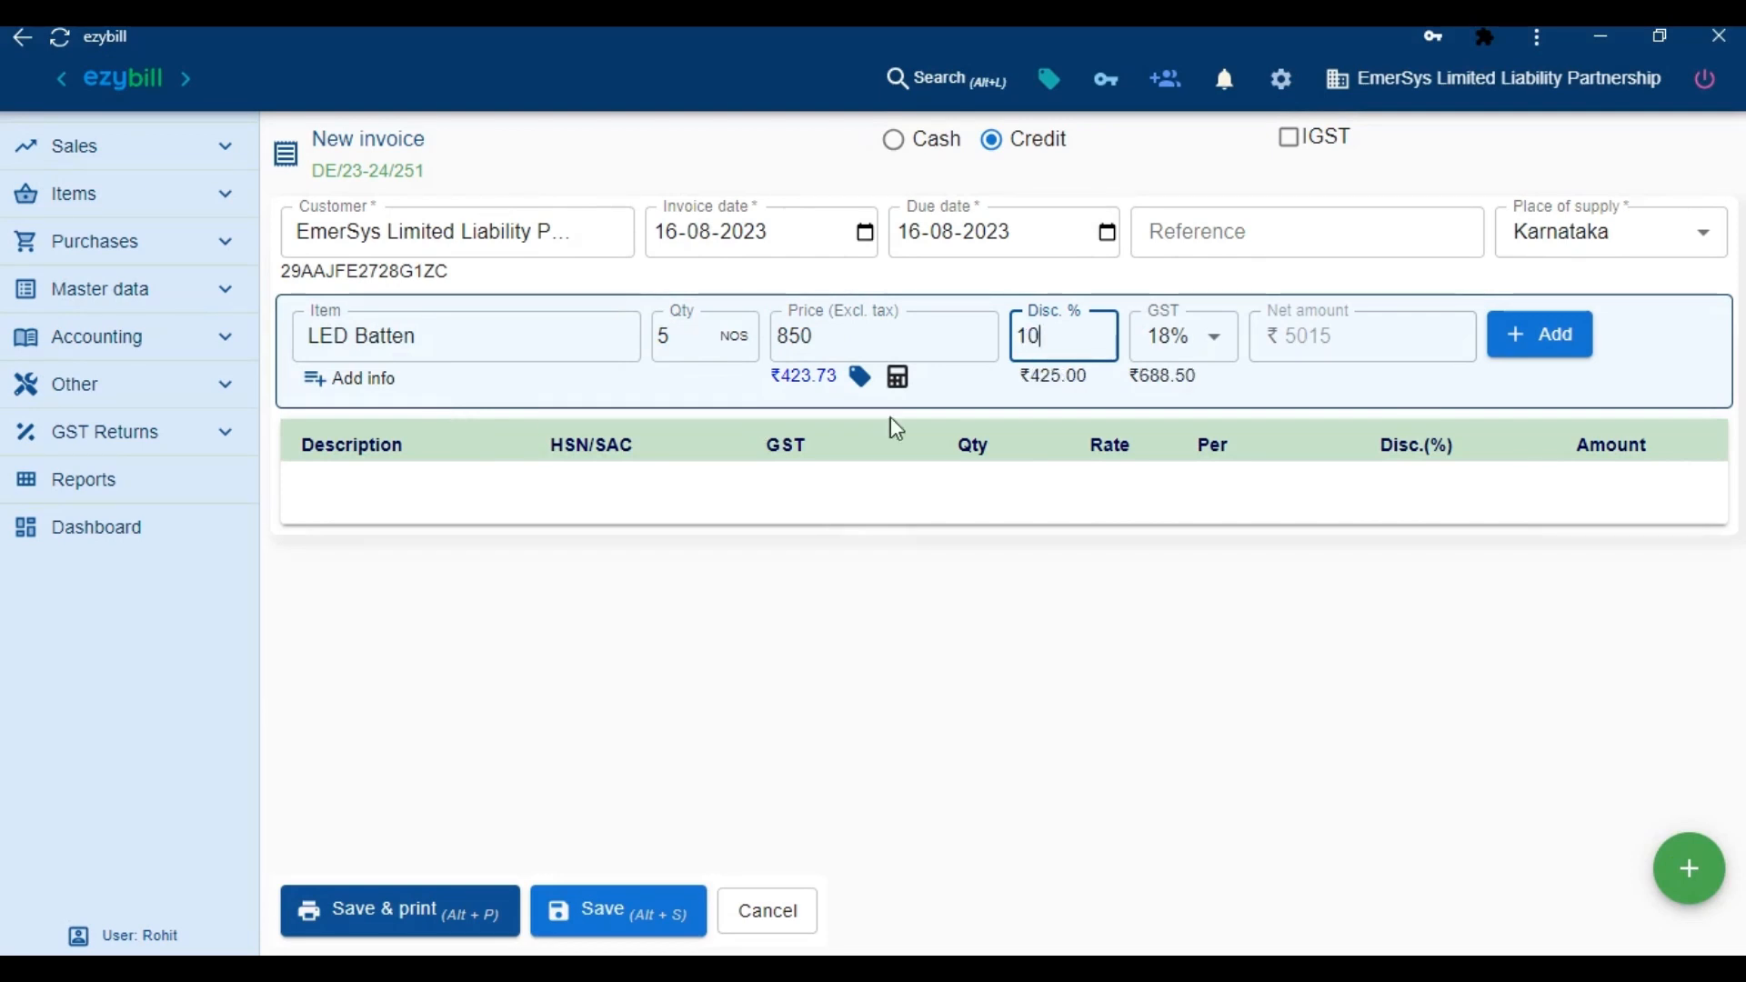
pyautogui.click(1543, 354)
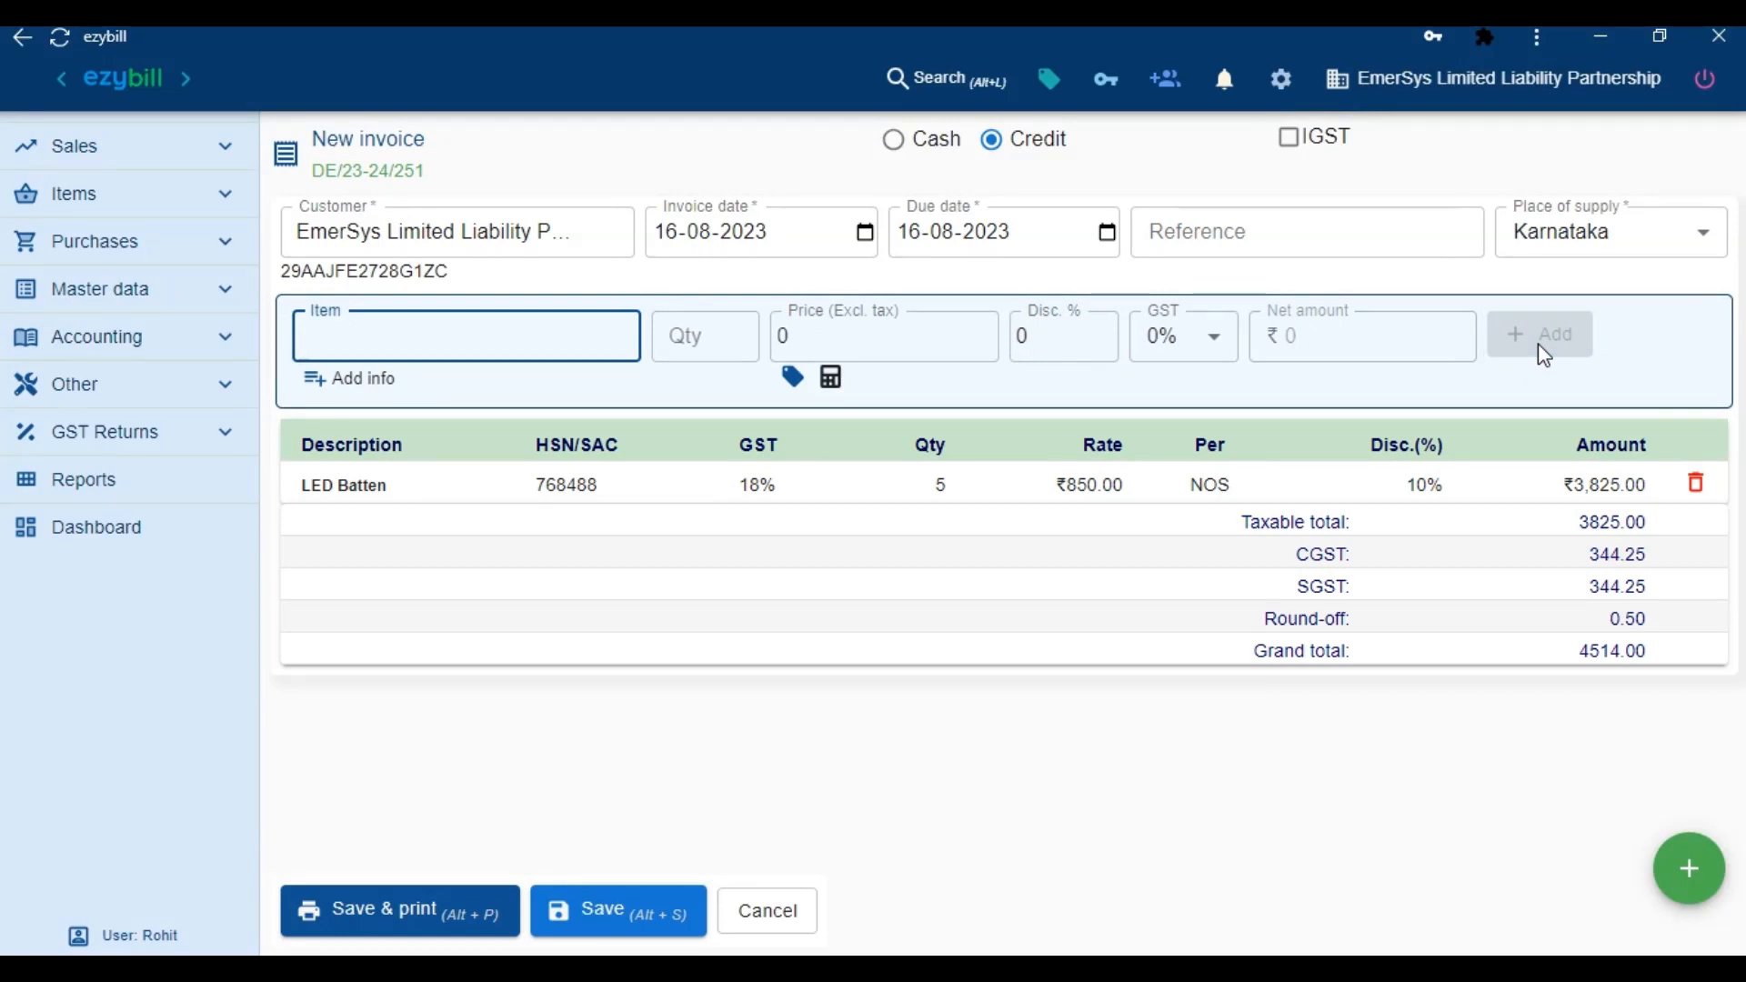
# Start a new Socket item from the invoice, then close its form without saving
pyautogui.click(460, 339)
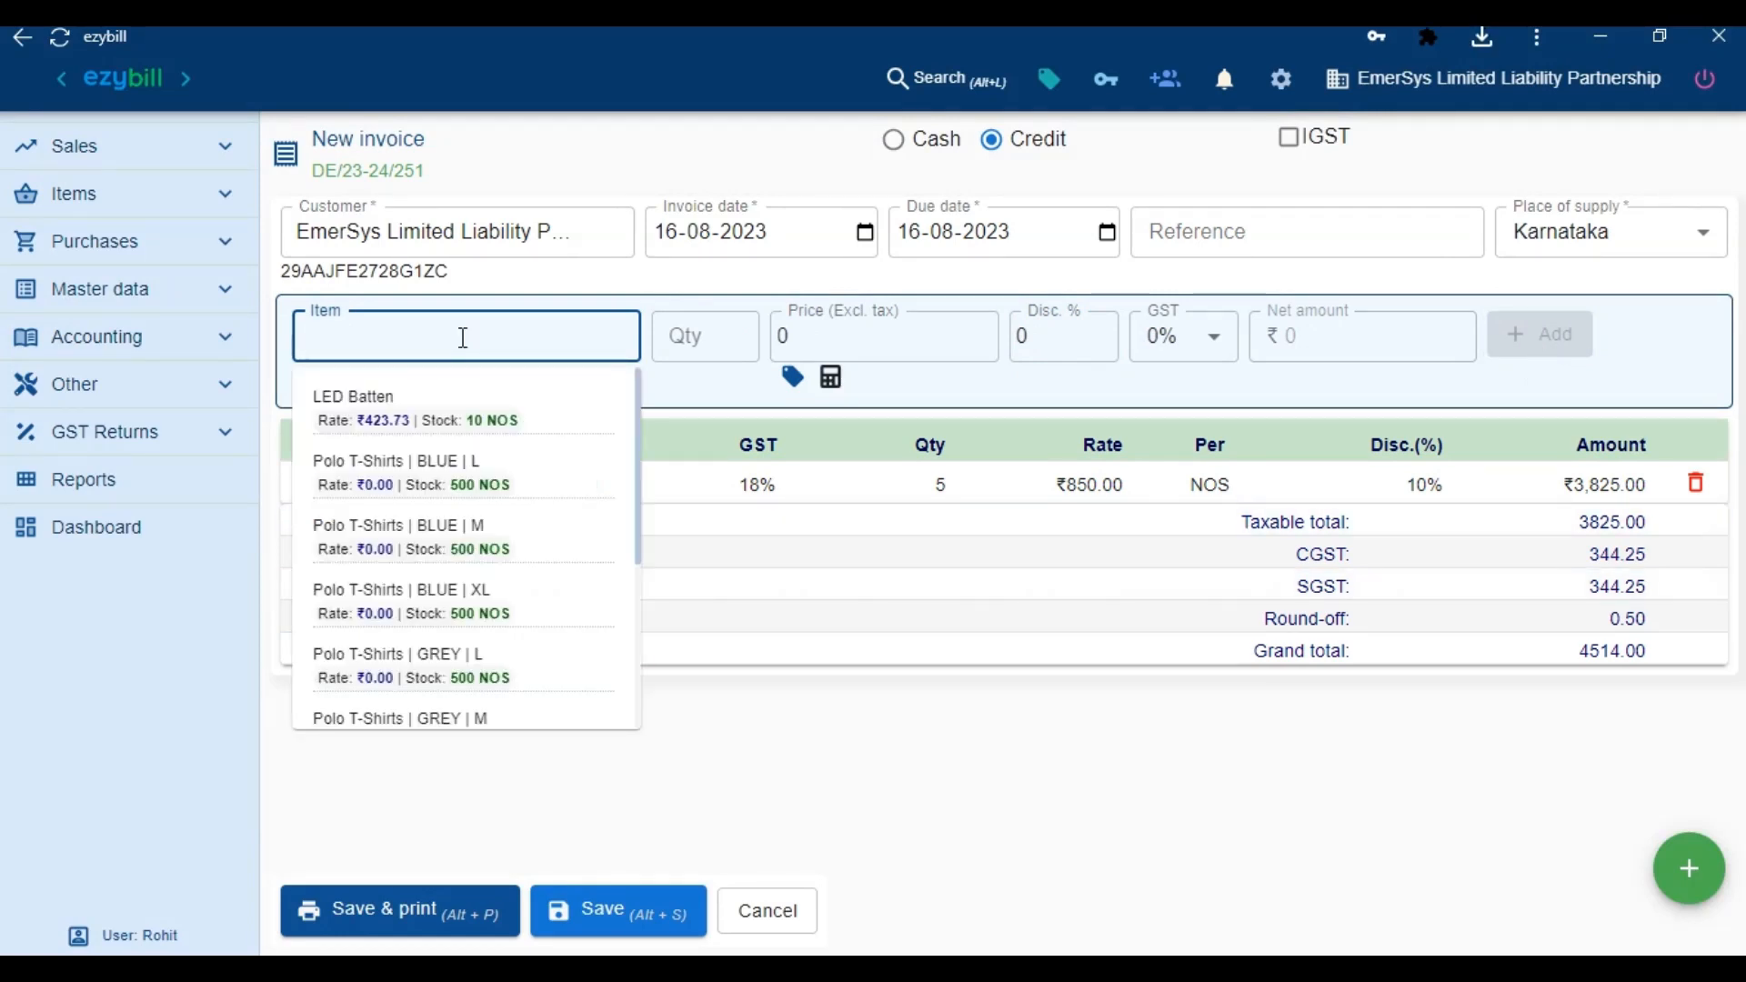
pyautogui.write('Socket')
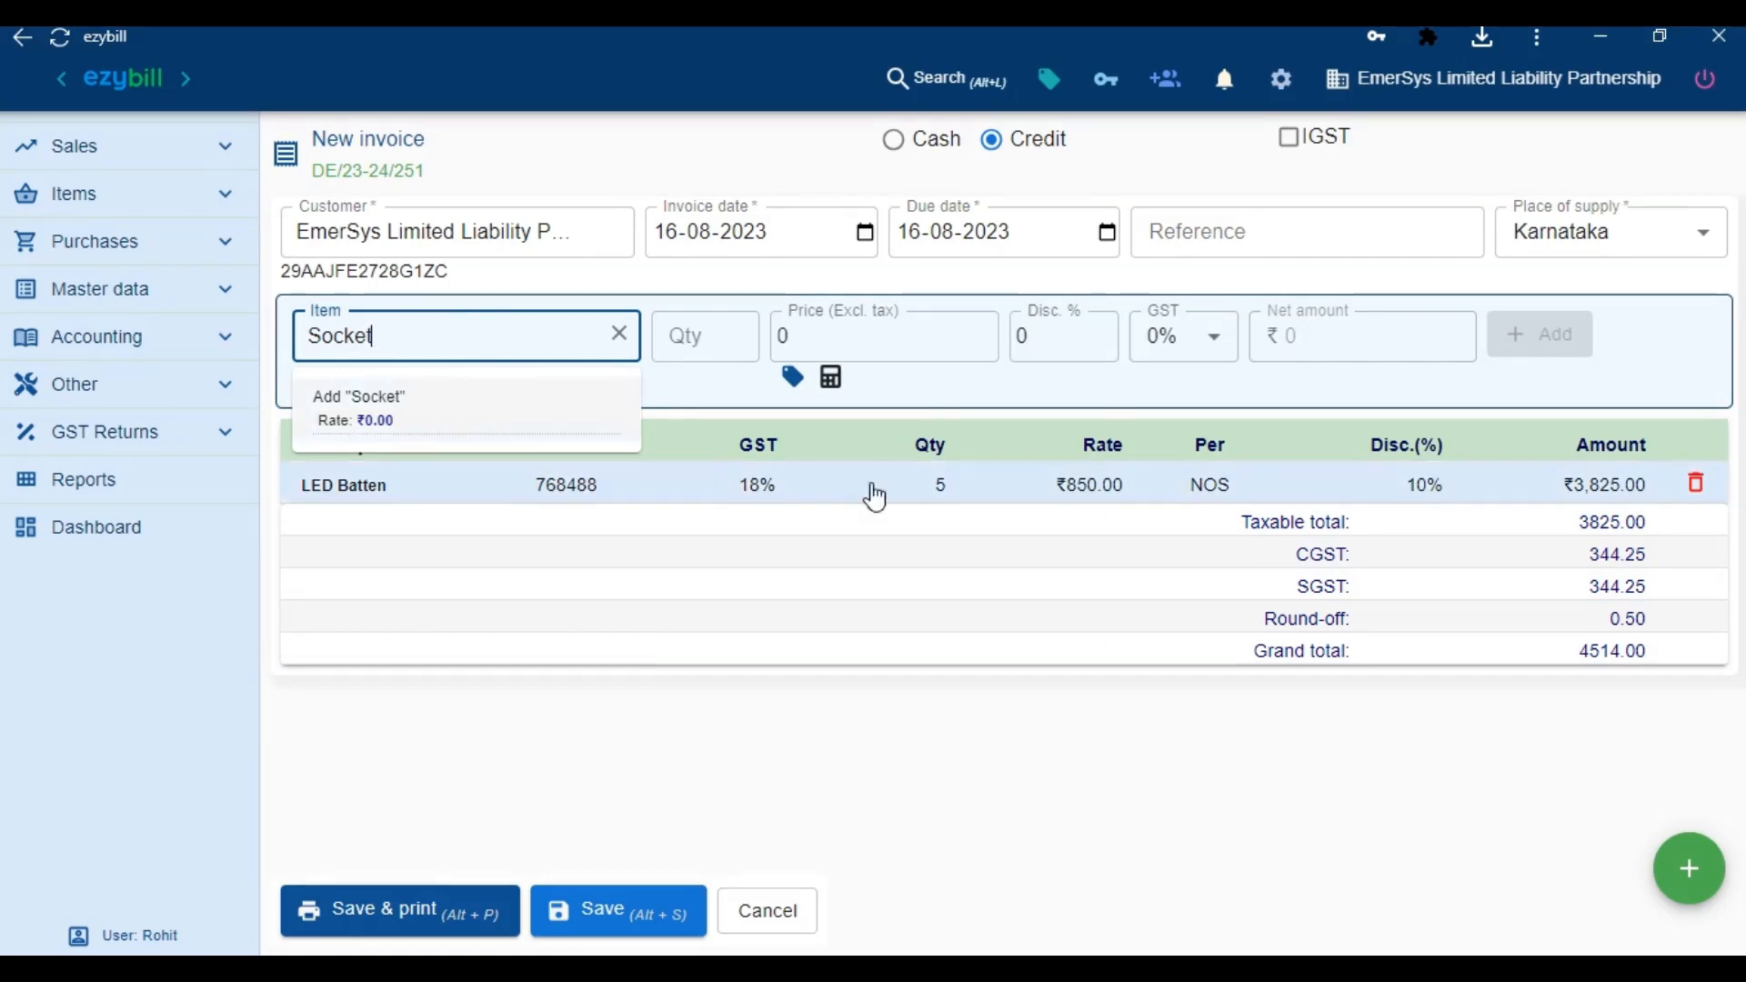
pyautogui.press('Return')
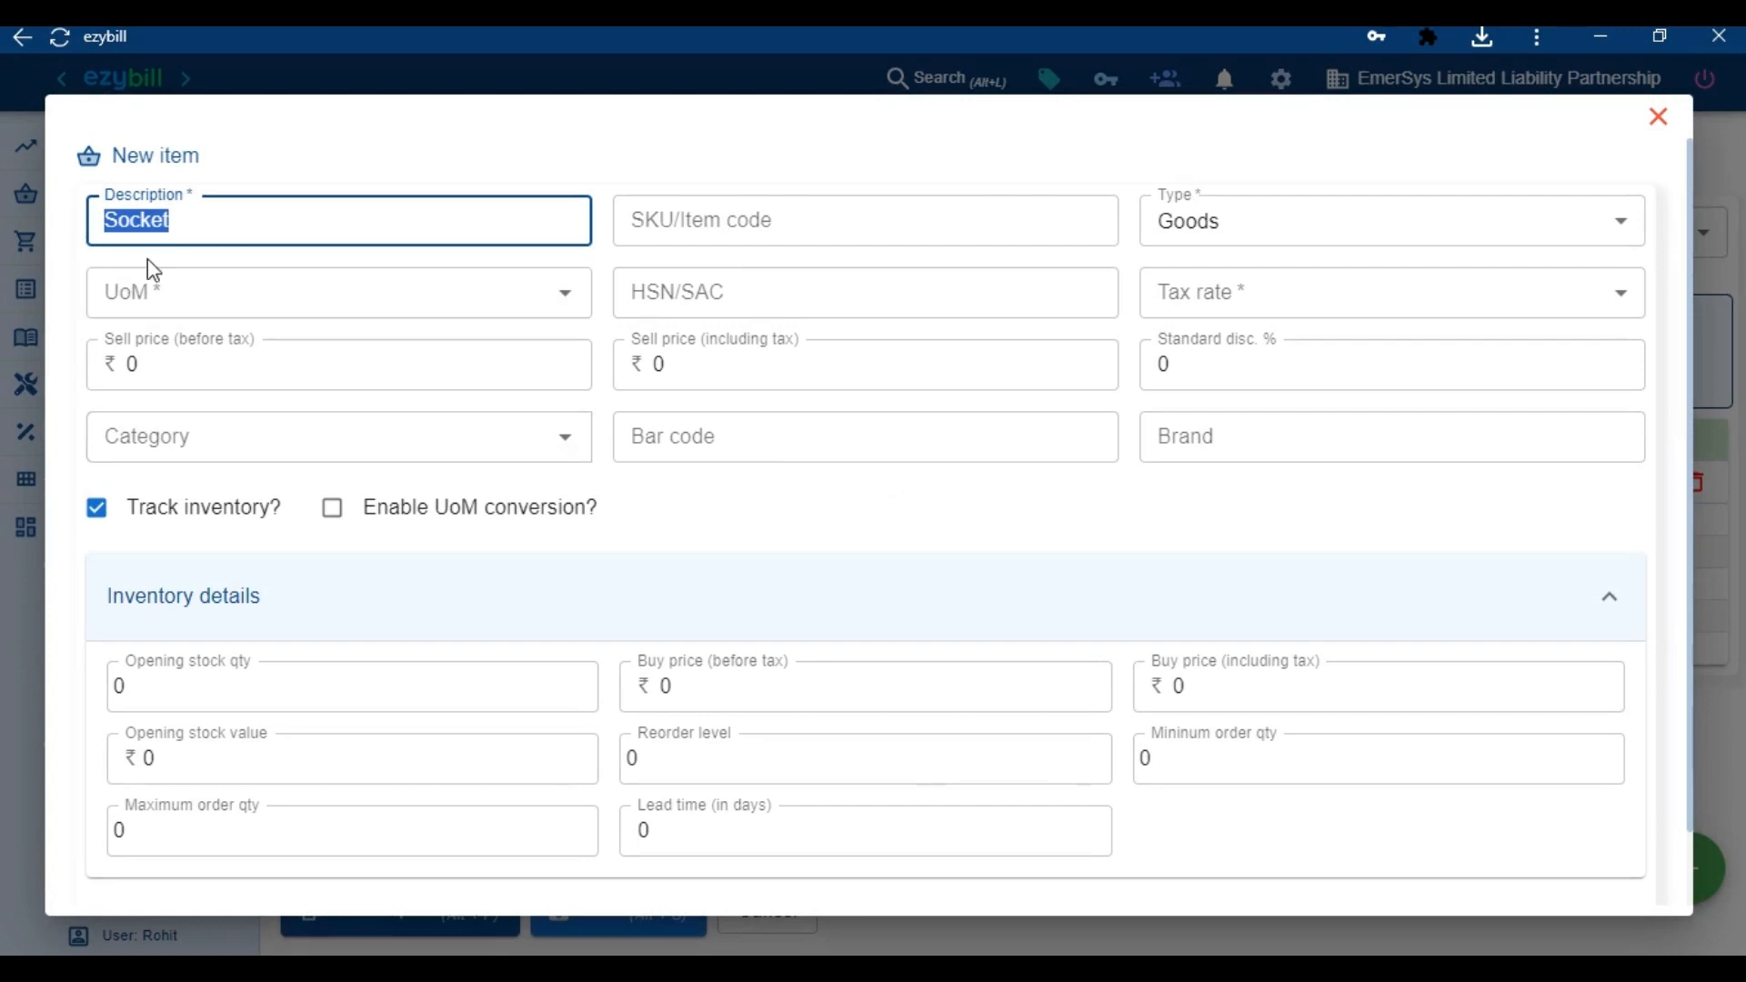
pyautogui.click(1659, 116)
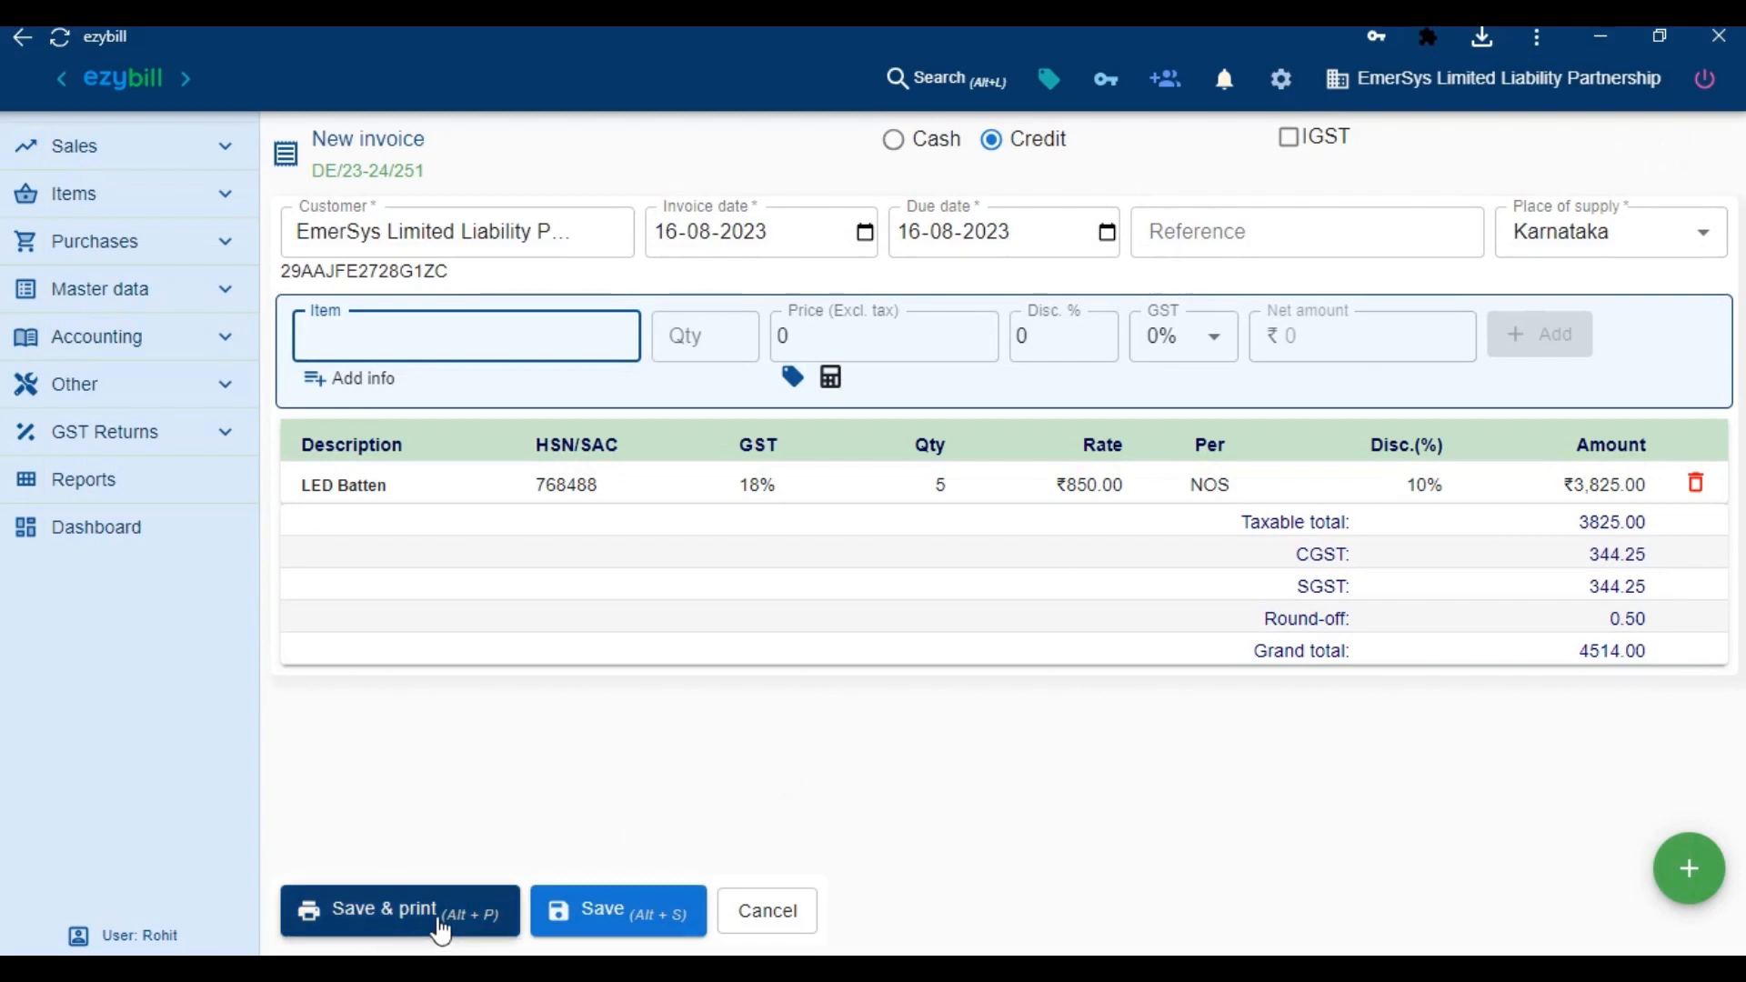
# Save the invoice and ship it to a new address with the recipient's name and two street lines
pyautogui.click(603, 930)
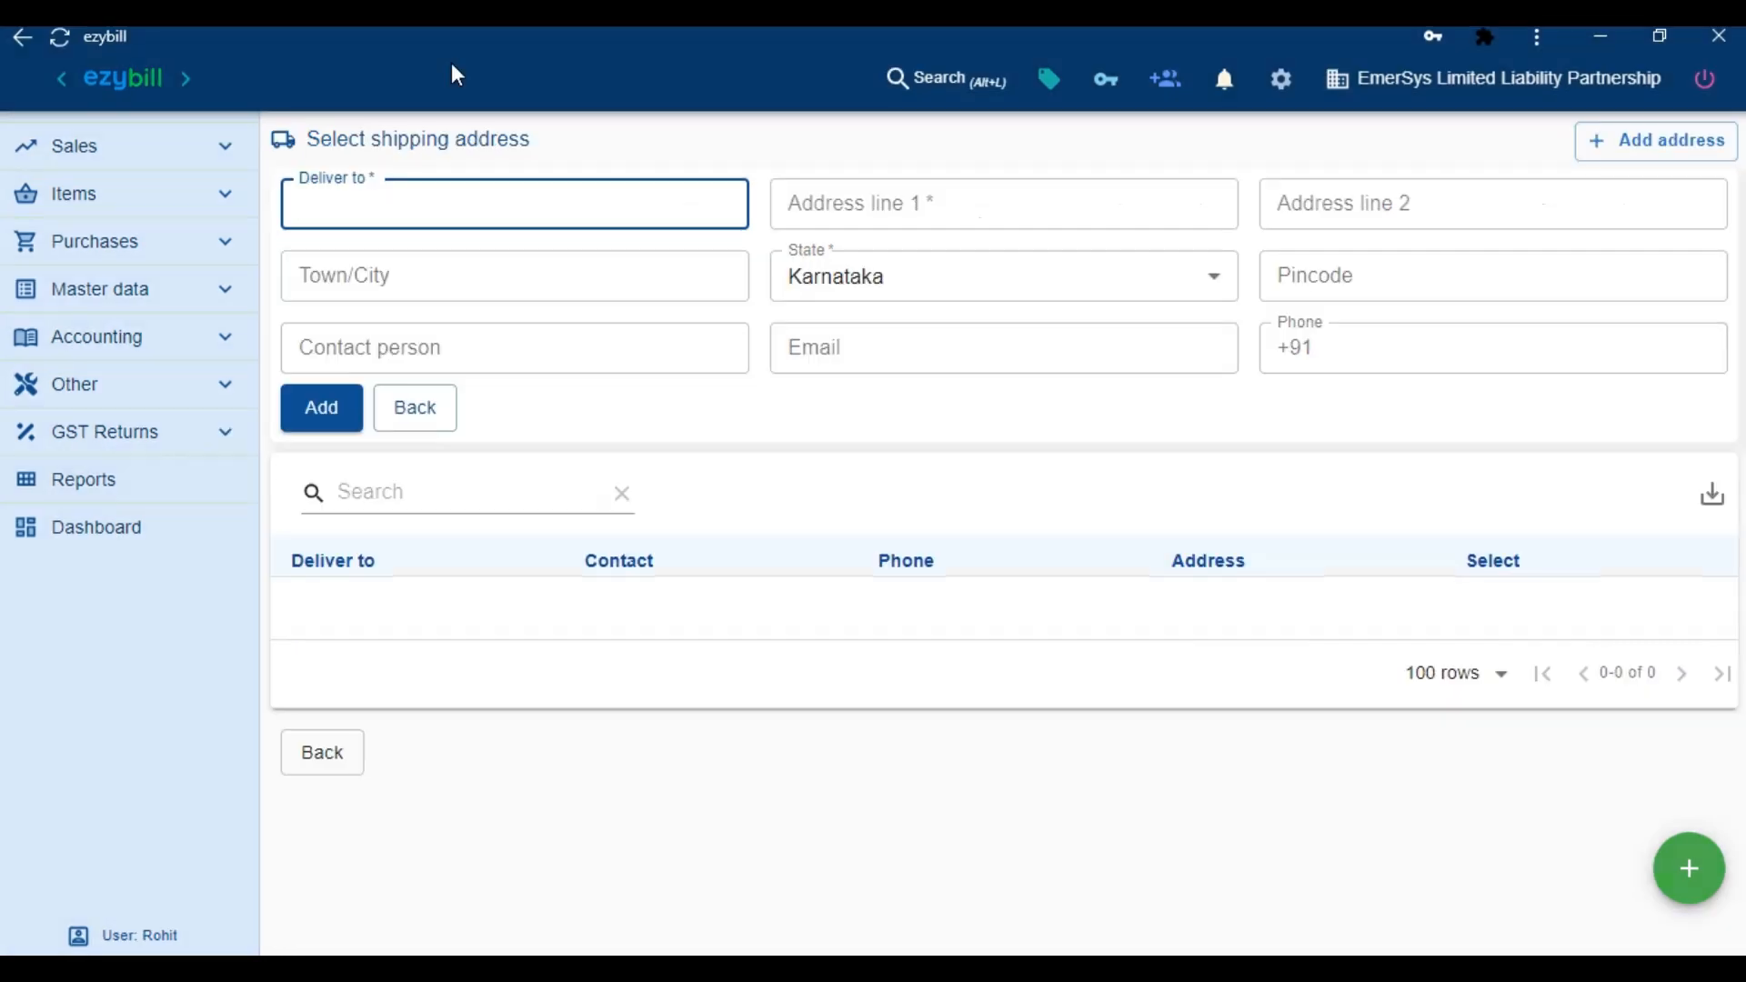
pyautogui.press('Tab')
pyautogui.write('Test street')
pyautogui.press('Tab')
pyautogui.write('Test cross')
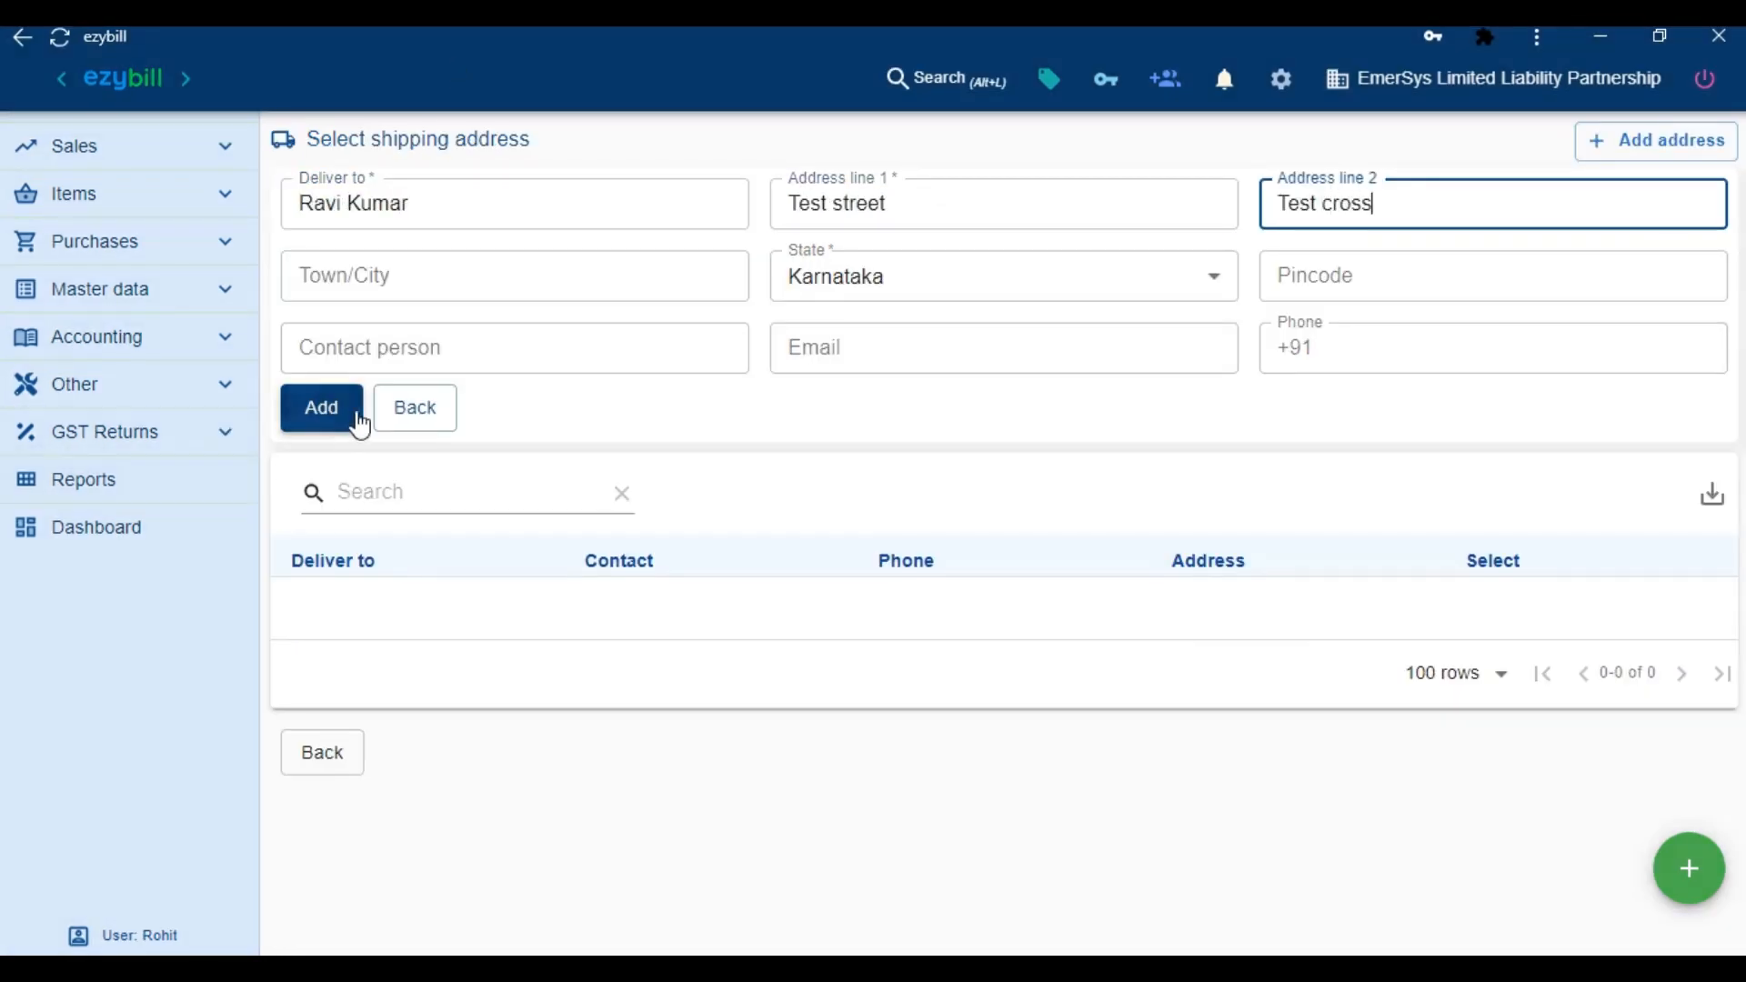
pyautogui.click(351, 411)
pyautogui.click(1489, 319)
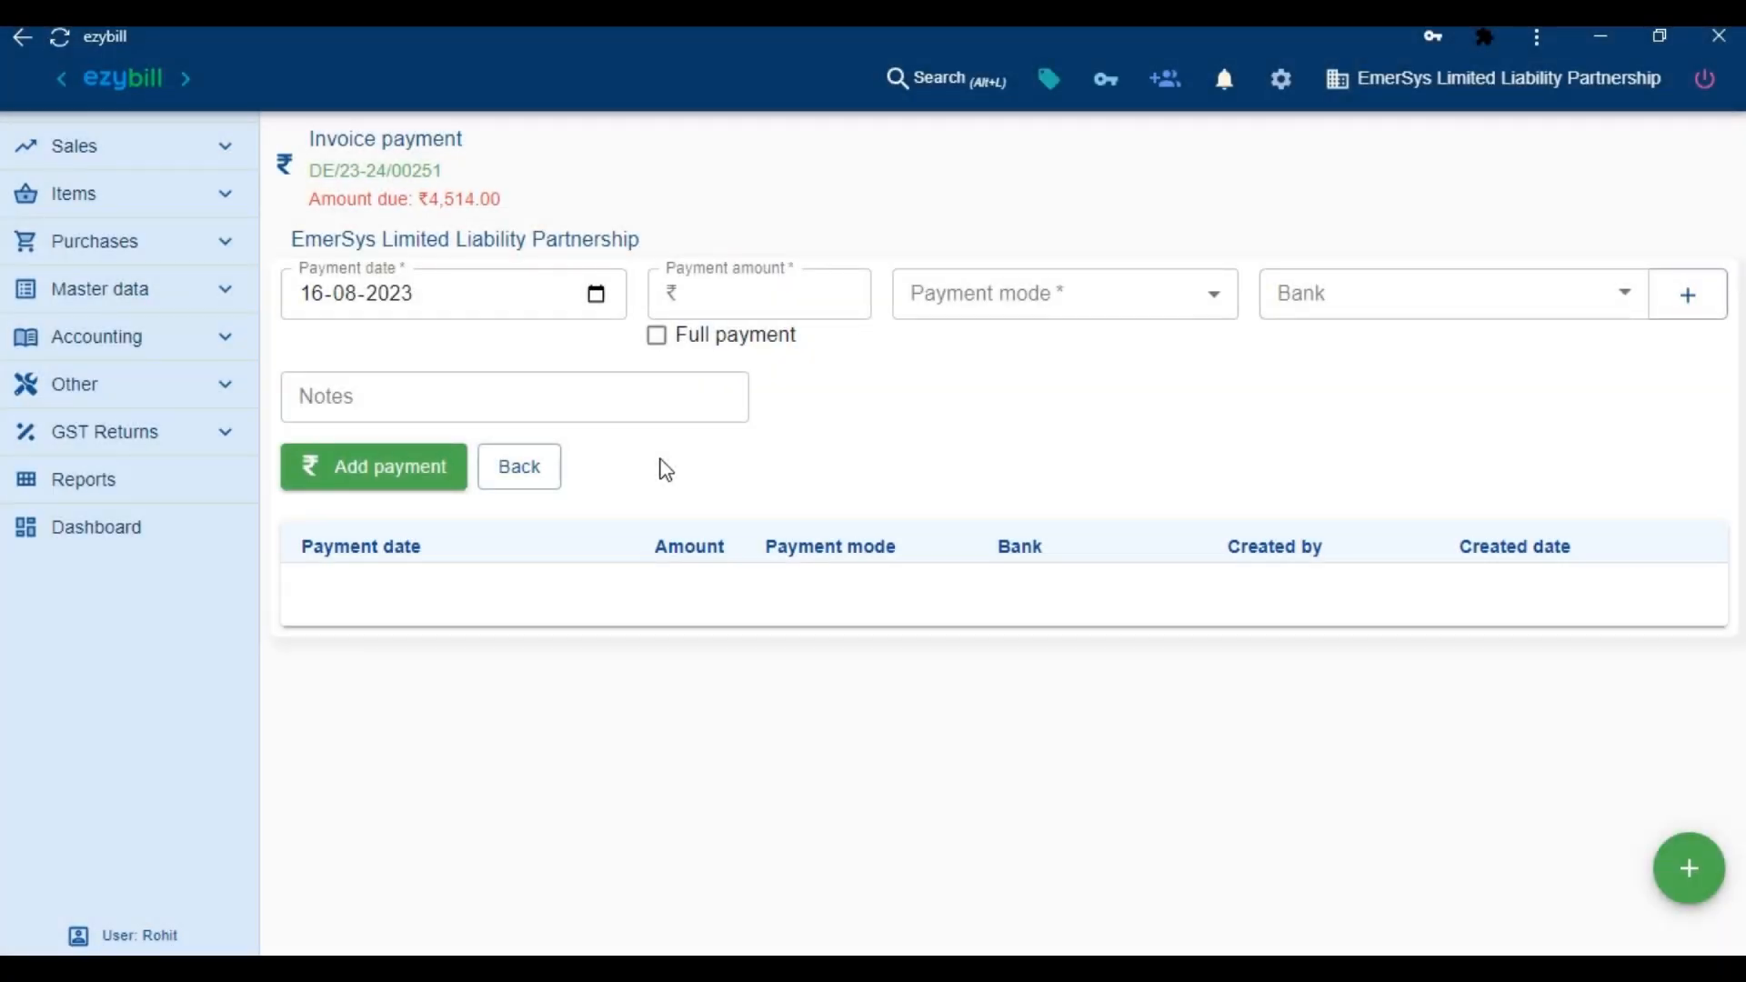
# Add a 2000 Cash payment to the invoice, leaving ₹2,514.00 due
pyautogui.click(656, 339)
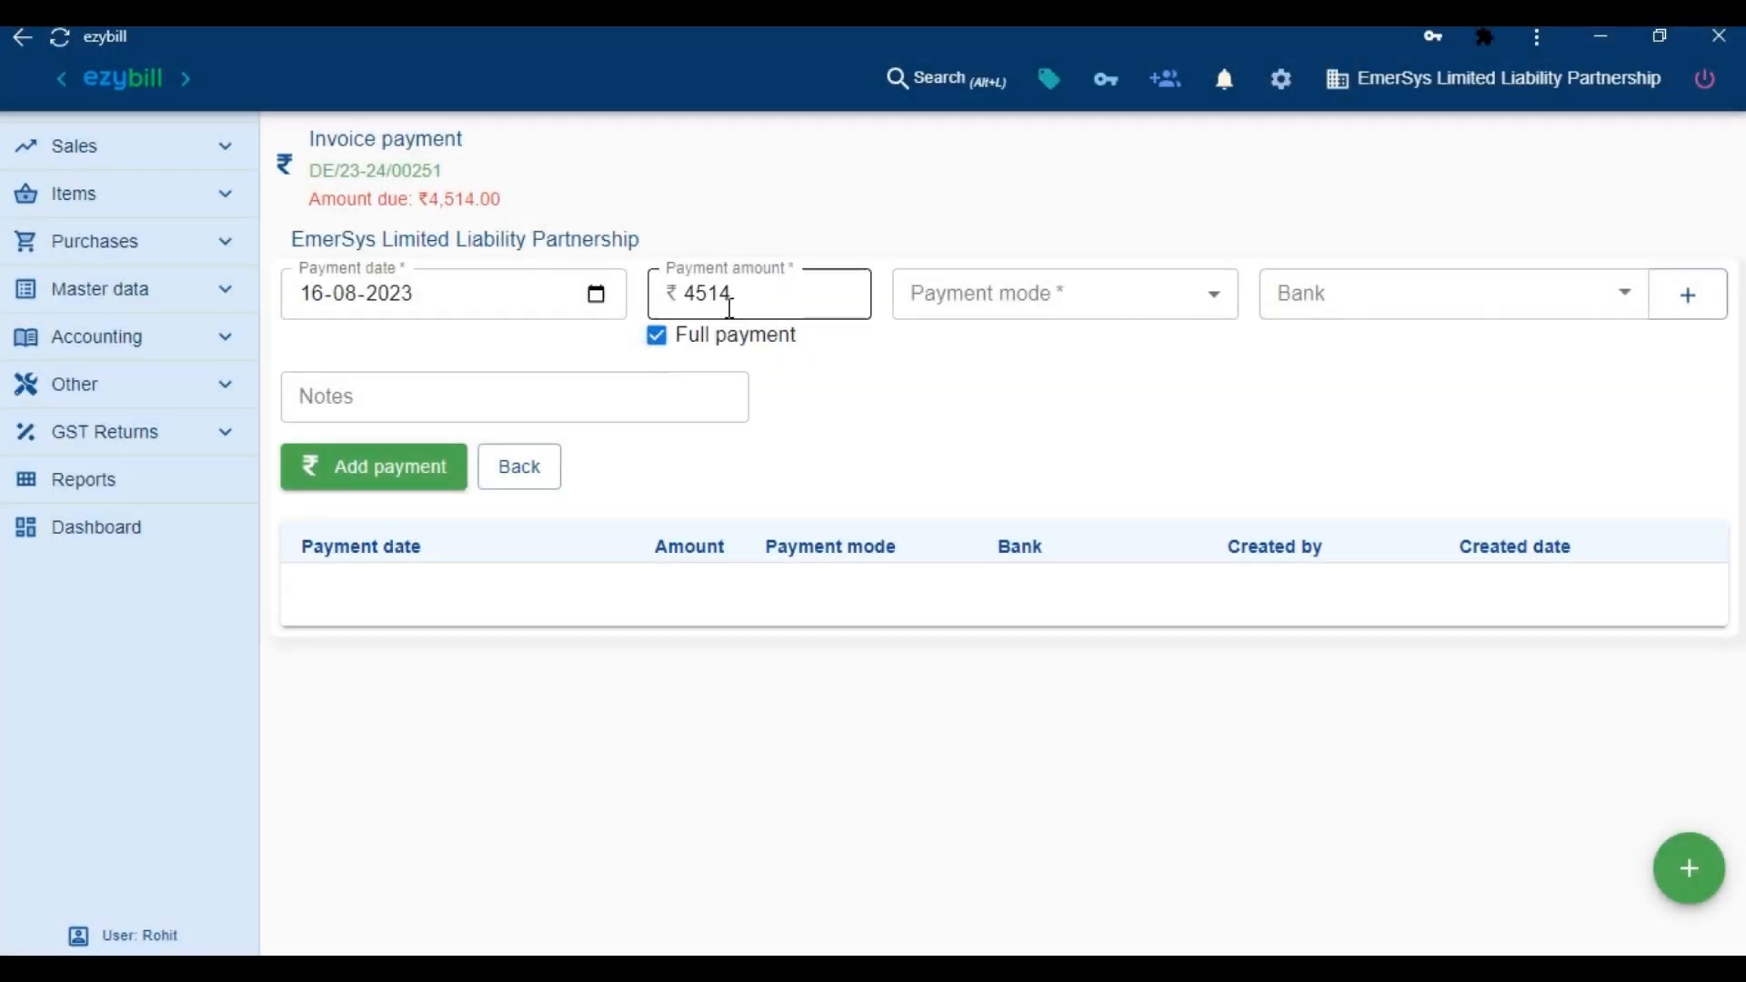
pyautogui.moveTo(725, 297); pyautogui.dragTo(684, 297)
pyautogui.write('2000')
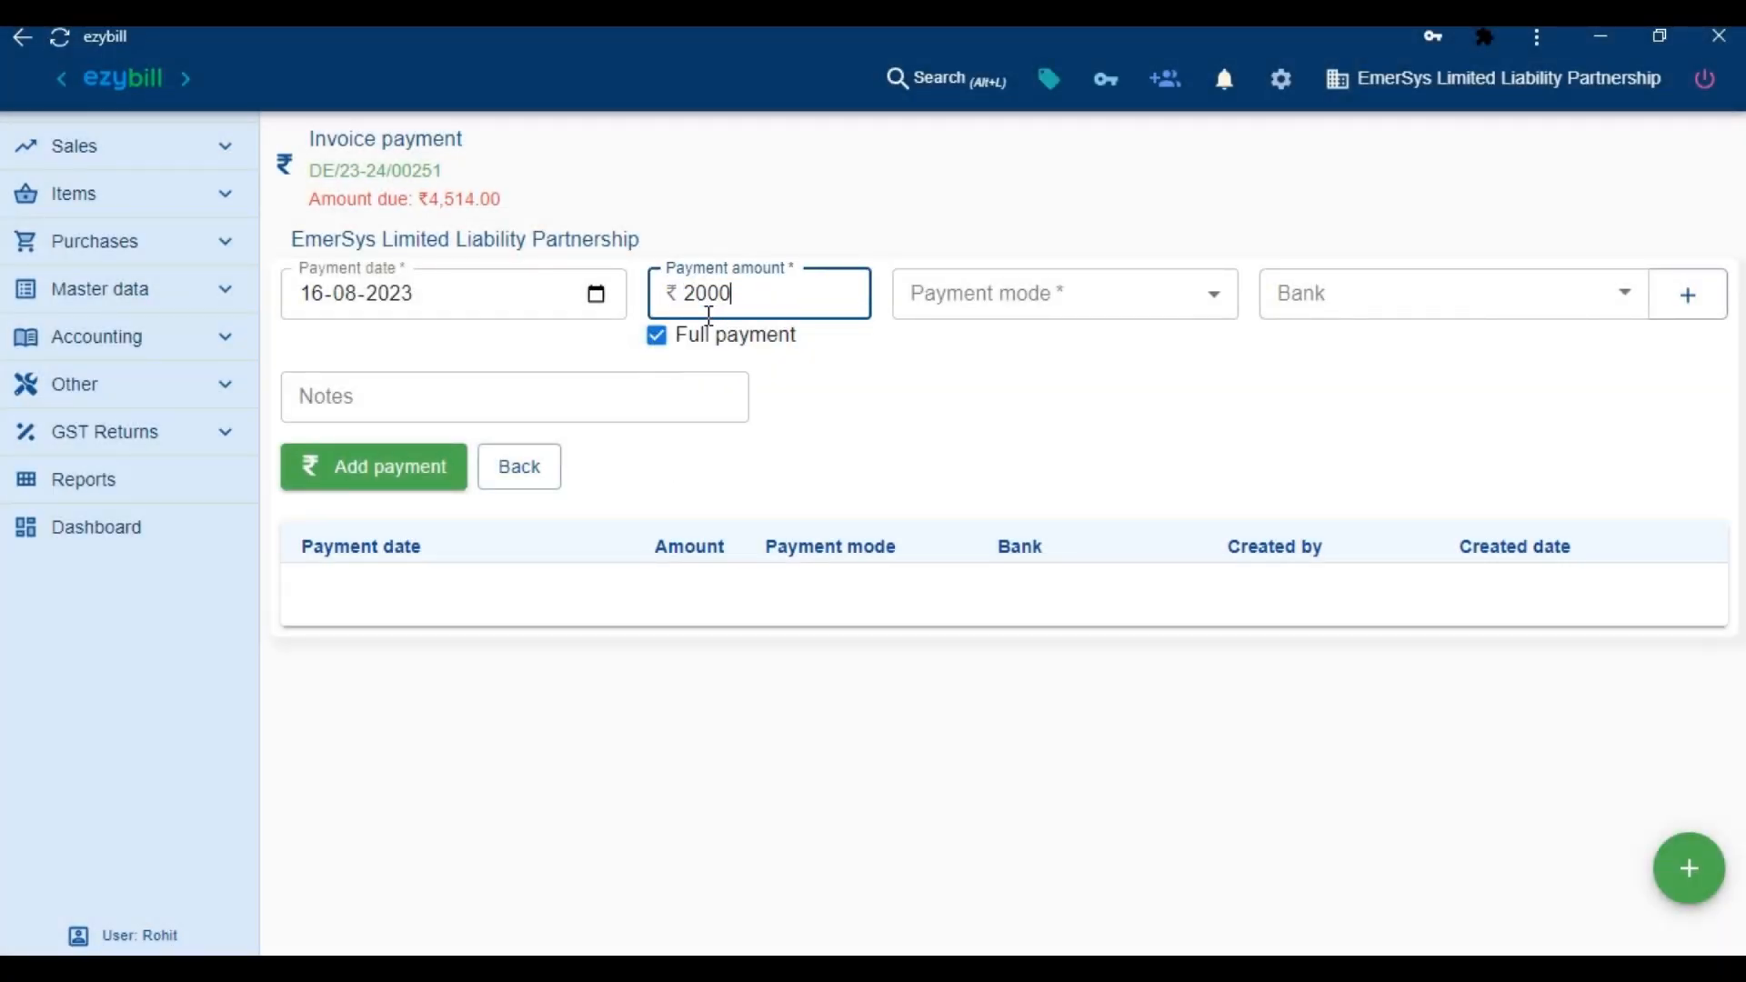
pyautogui.click(1013, 315)
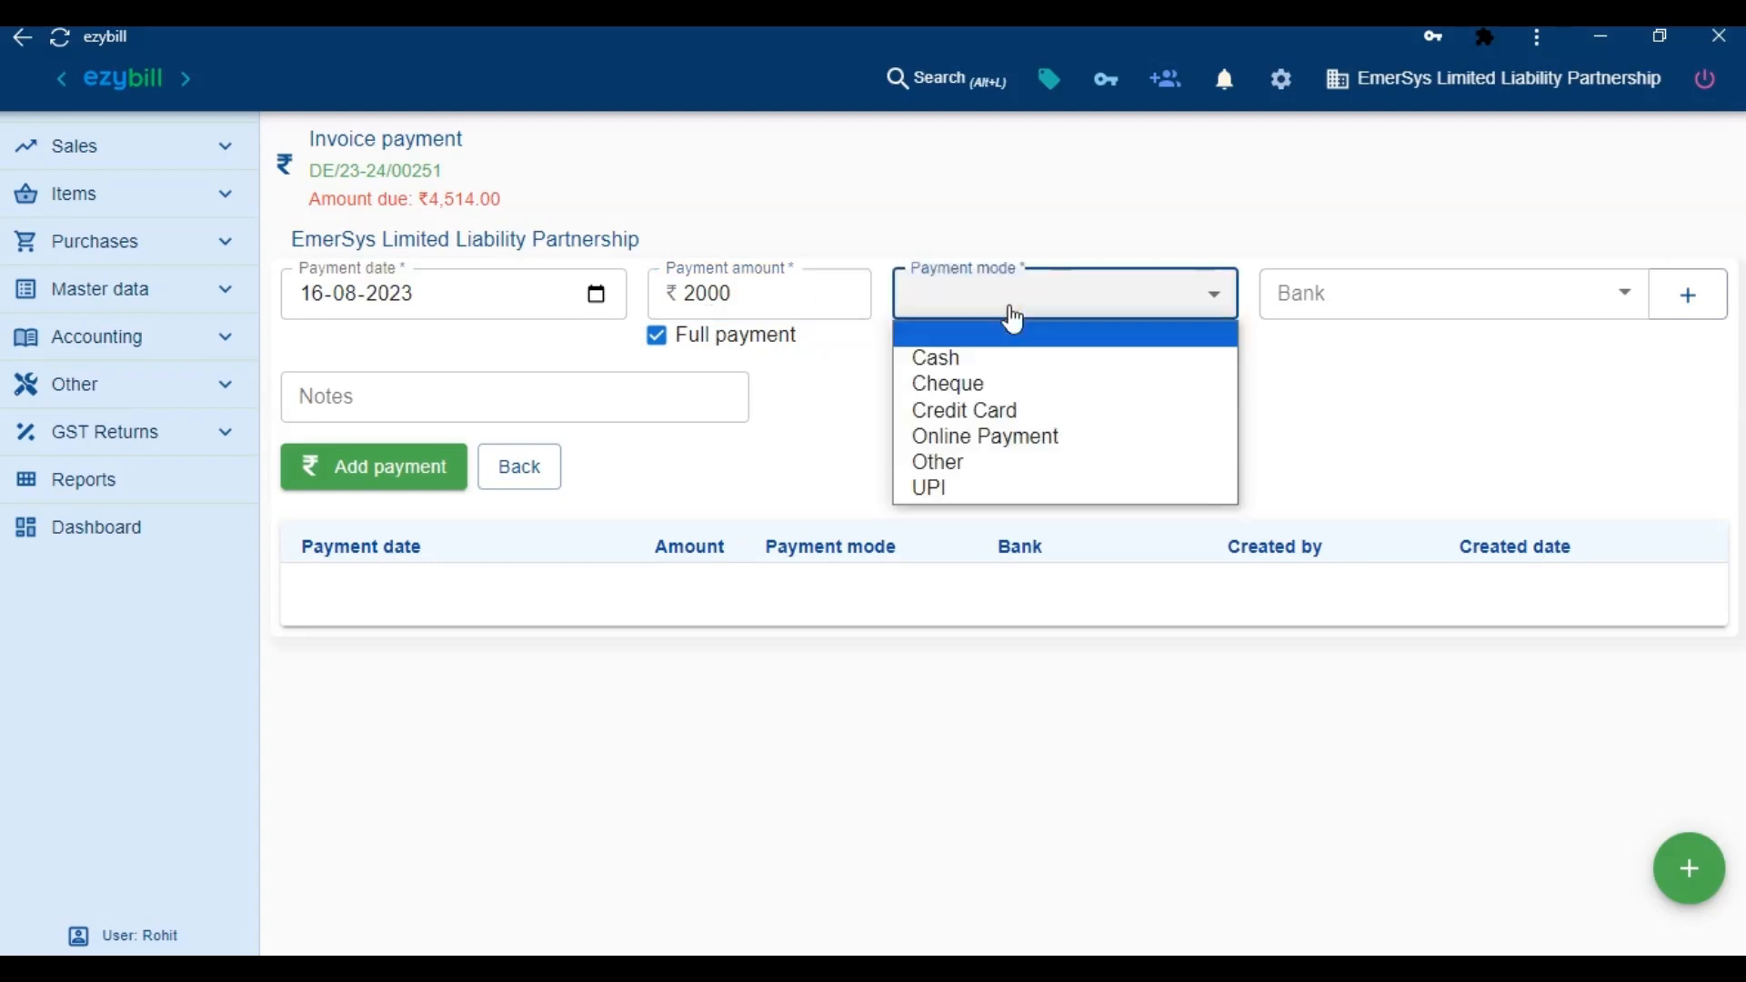
pyautogui.click(979, 370)
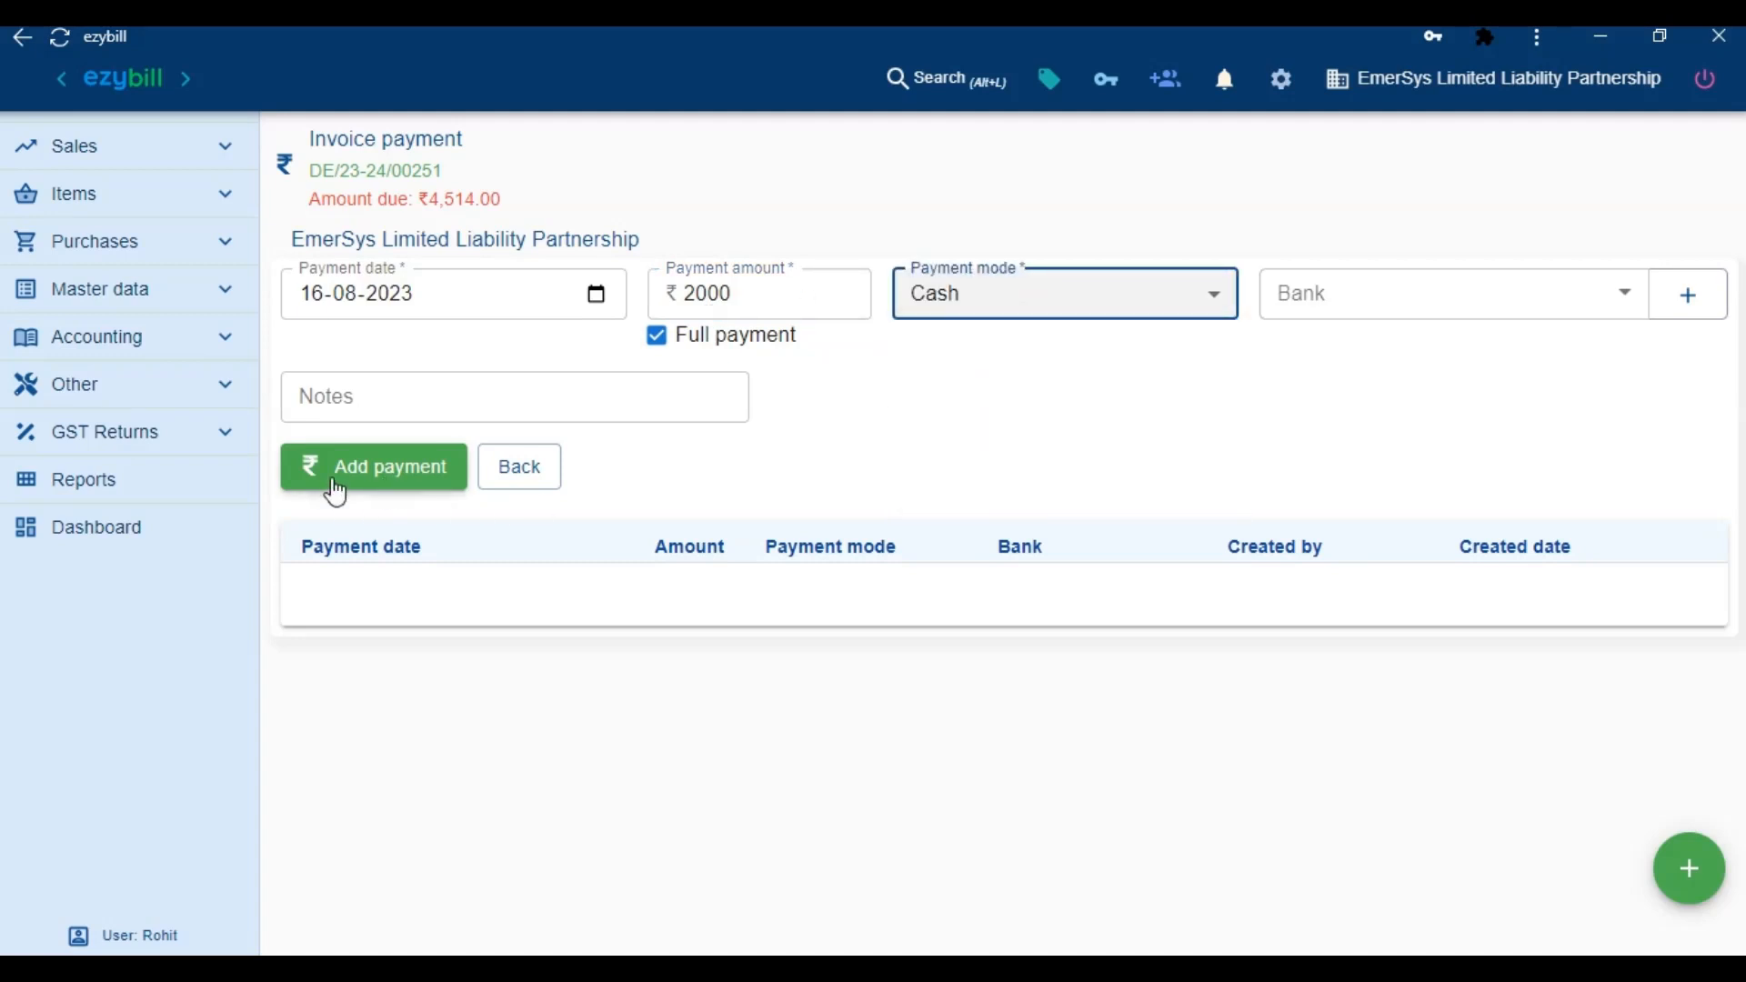
pyautogui.click(383, 467)
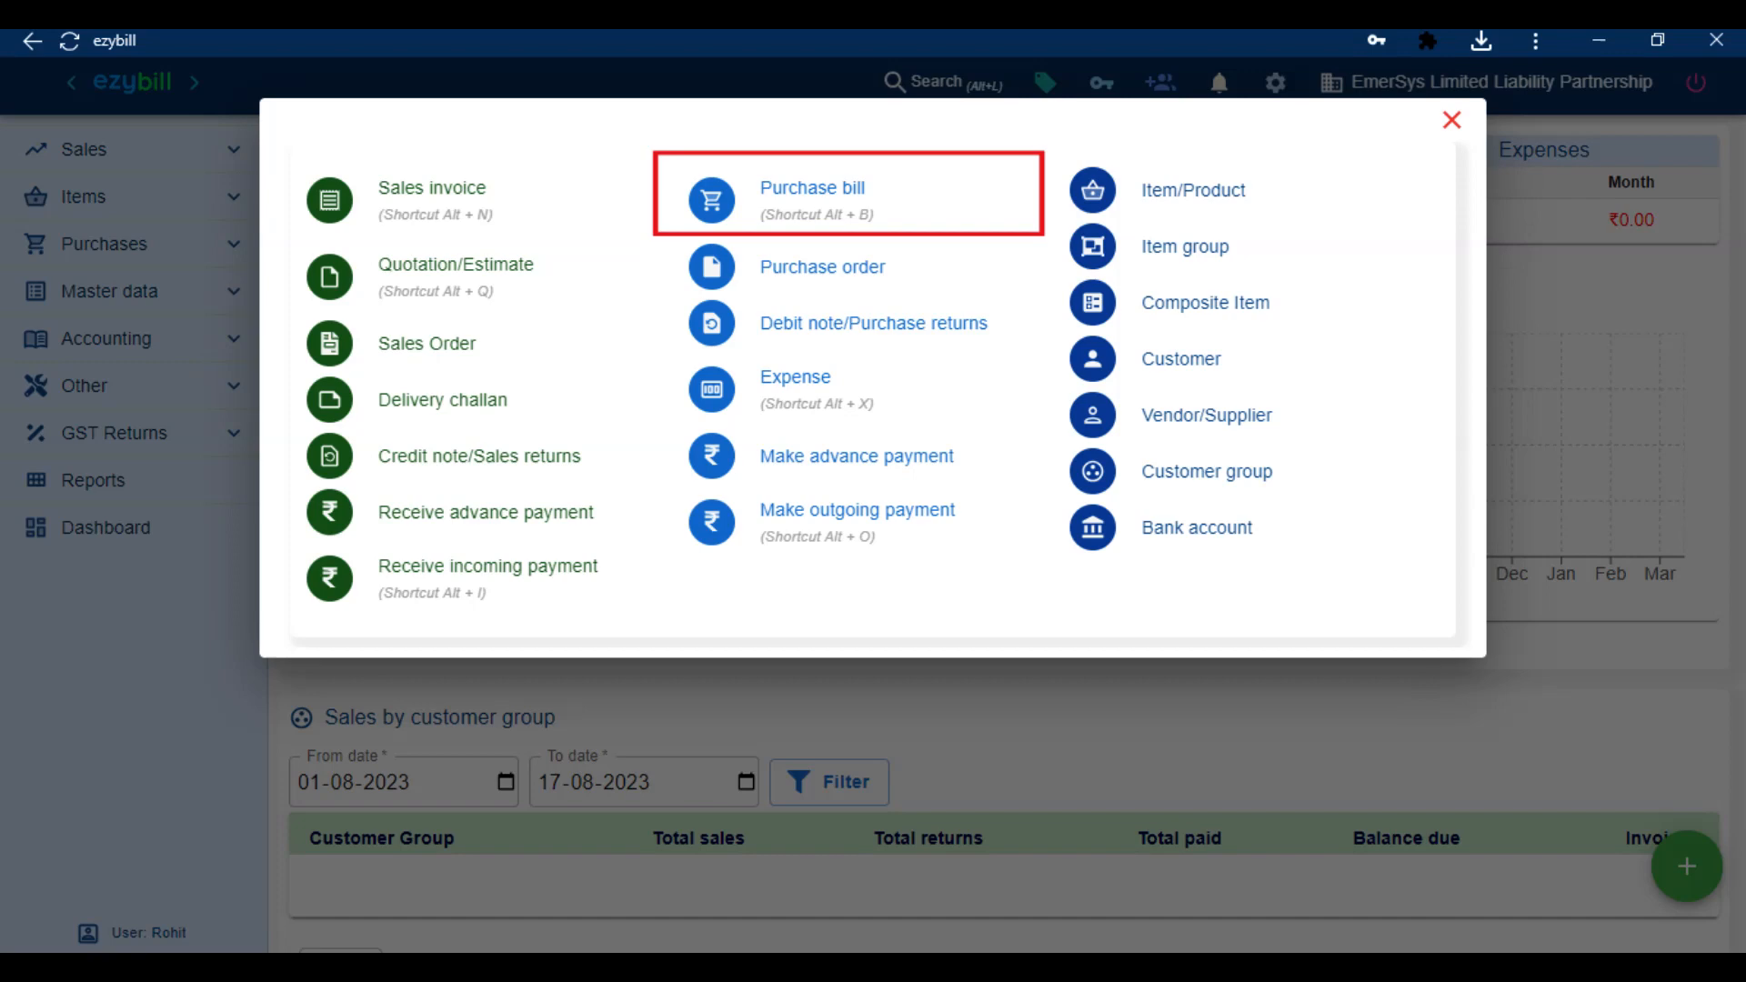
# Start a new purchase bill and add ABHISHEK ELECTRICALS as a new supplier
pyautogui.hotkey('alt', 'b')
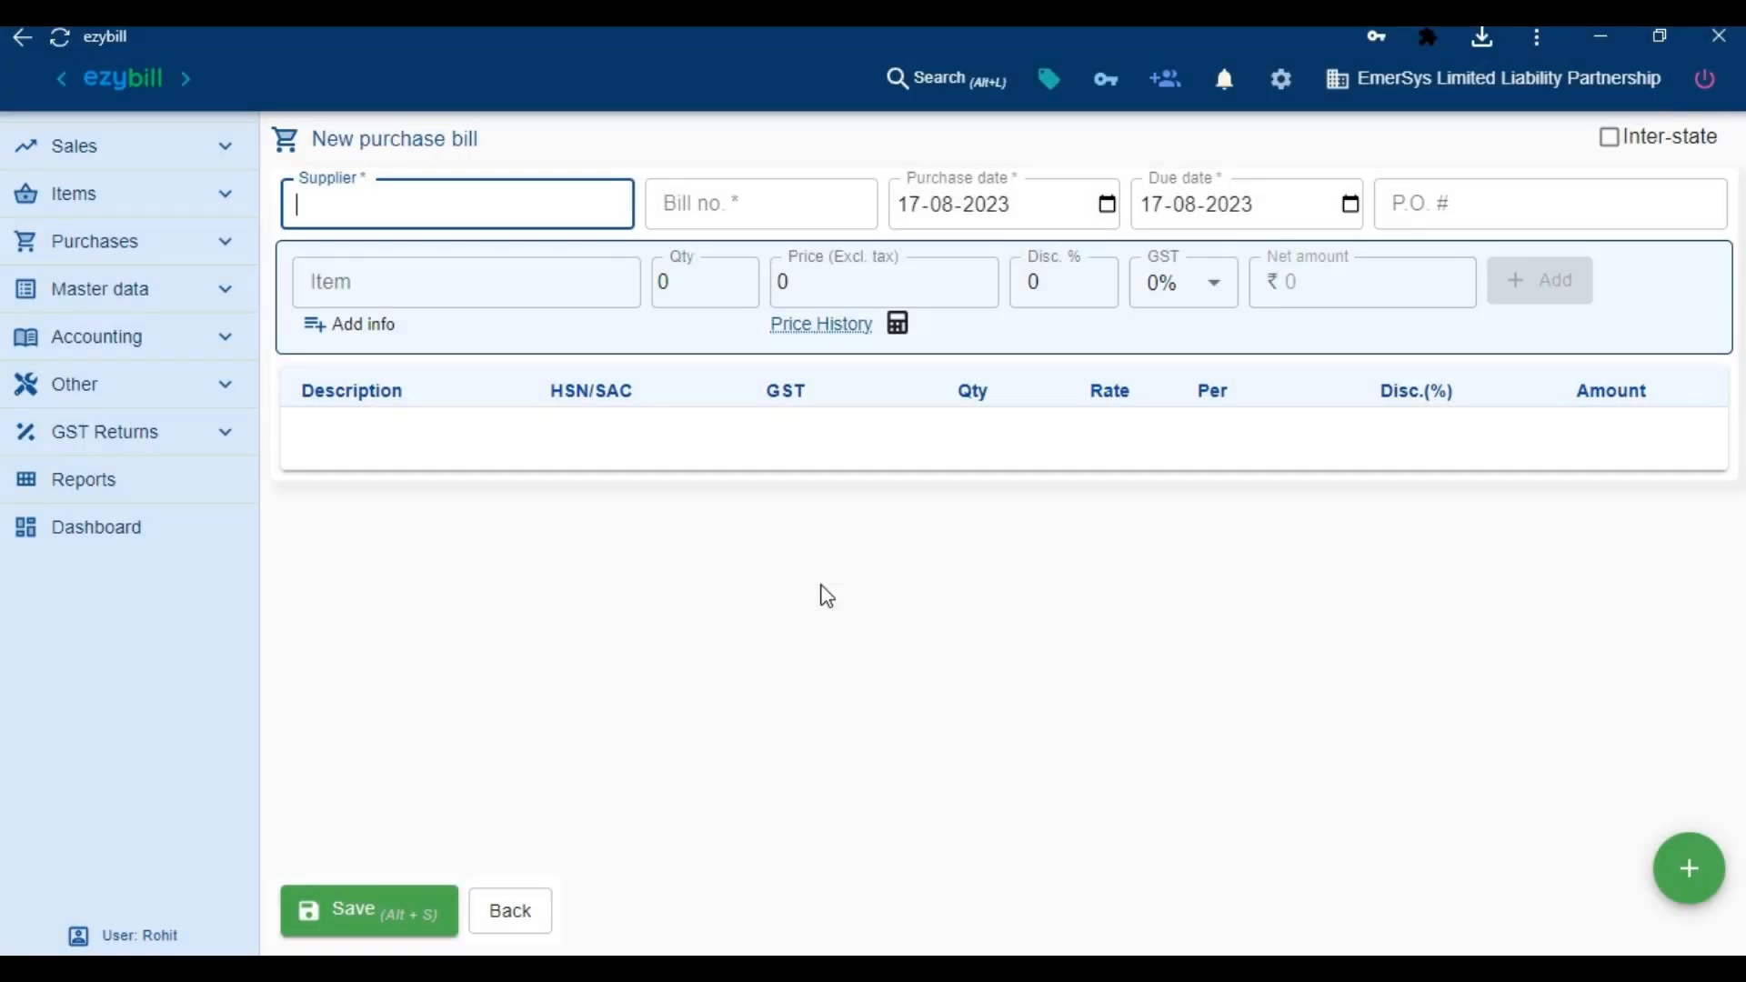
pyautogui.write('ABHISHEK ELECTRICALS')
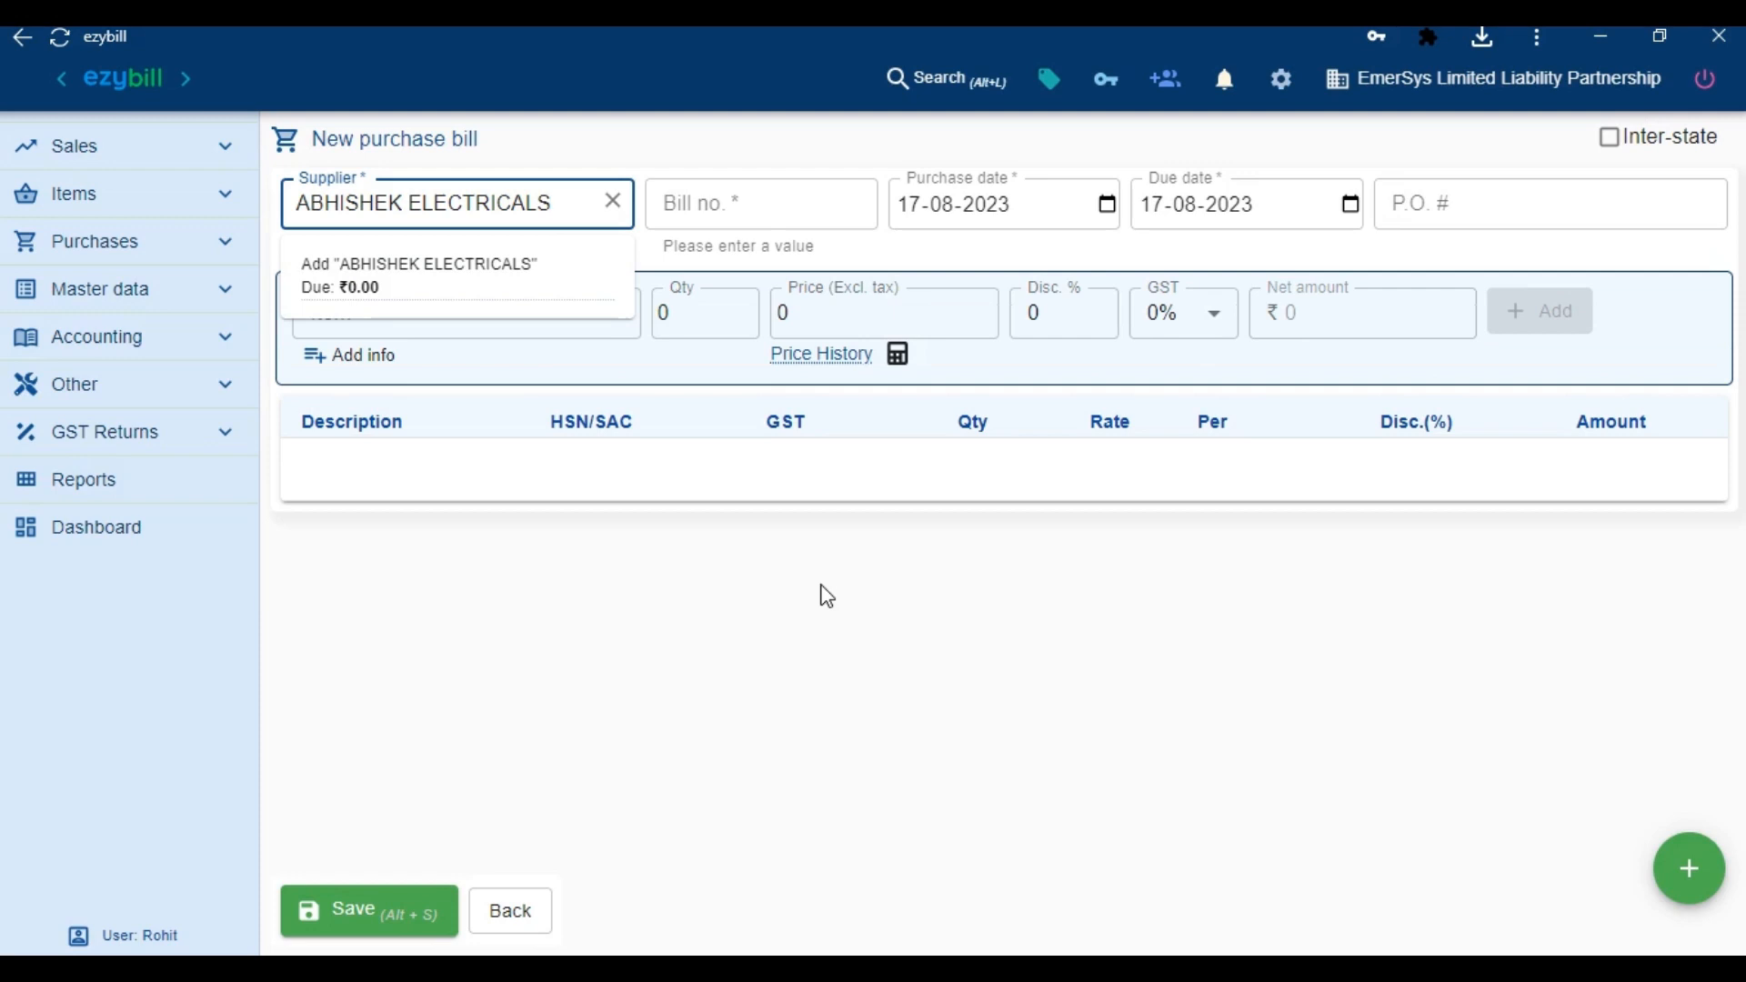
pyautogui.click(449, 293)
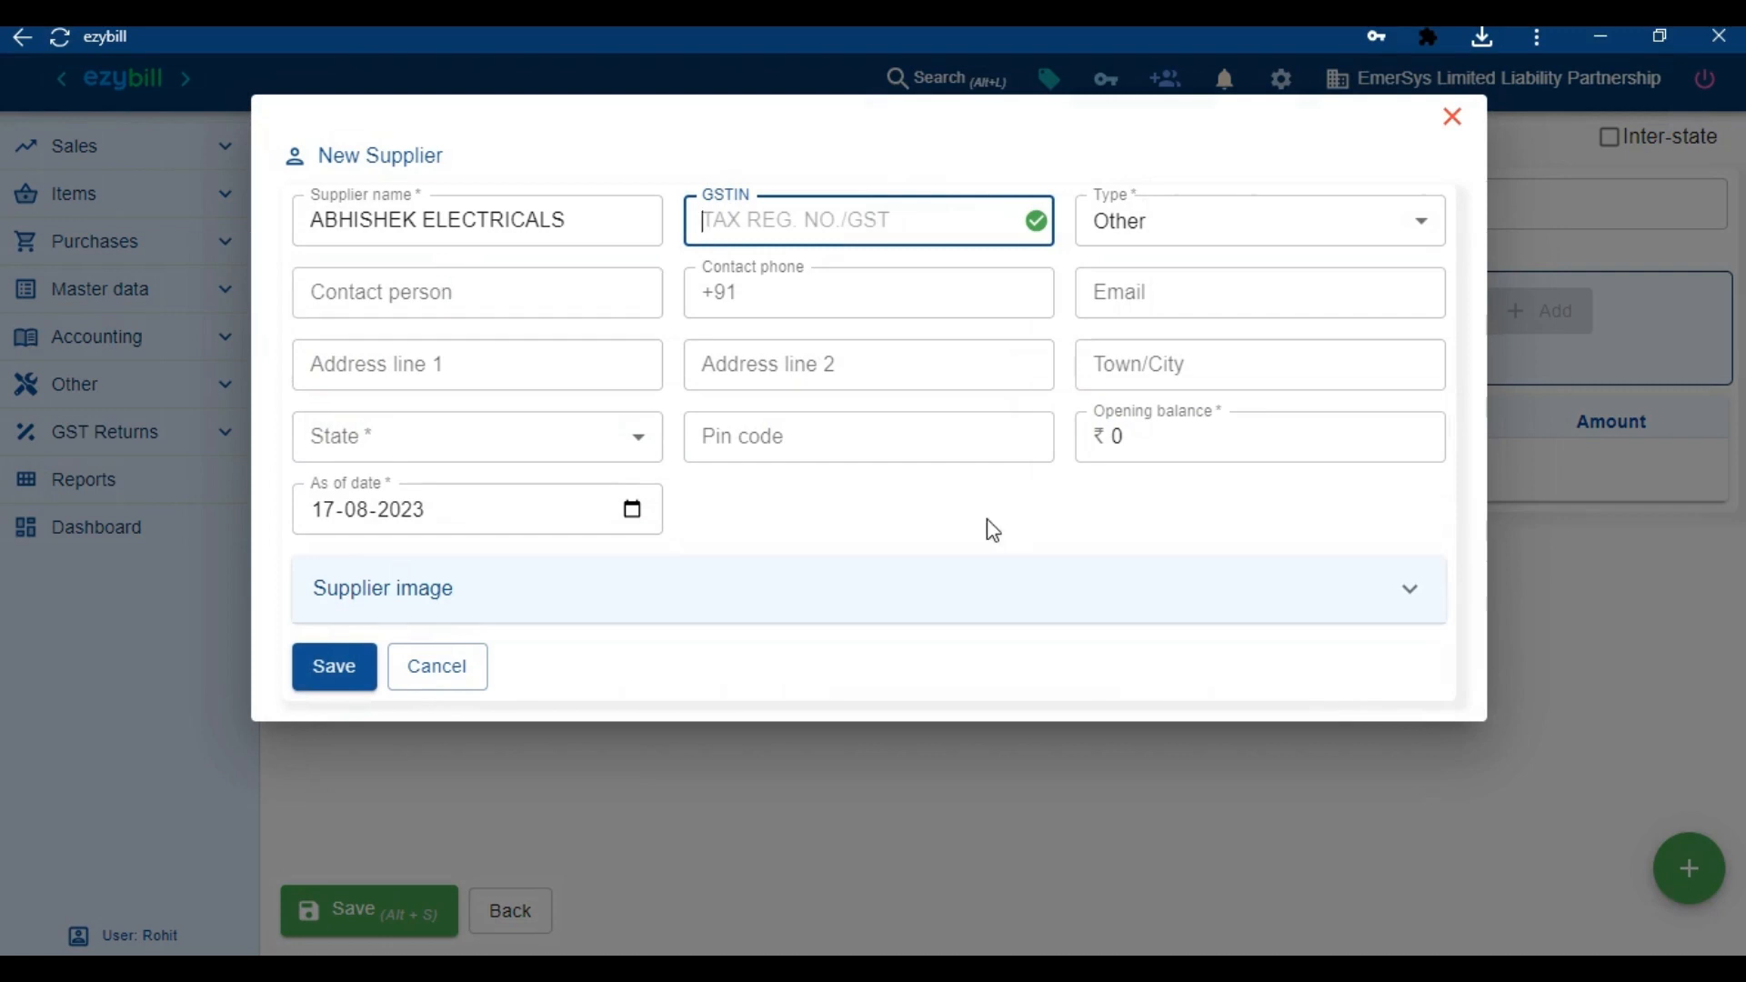
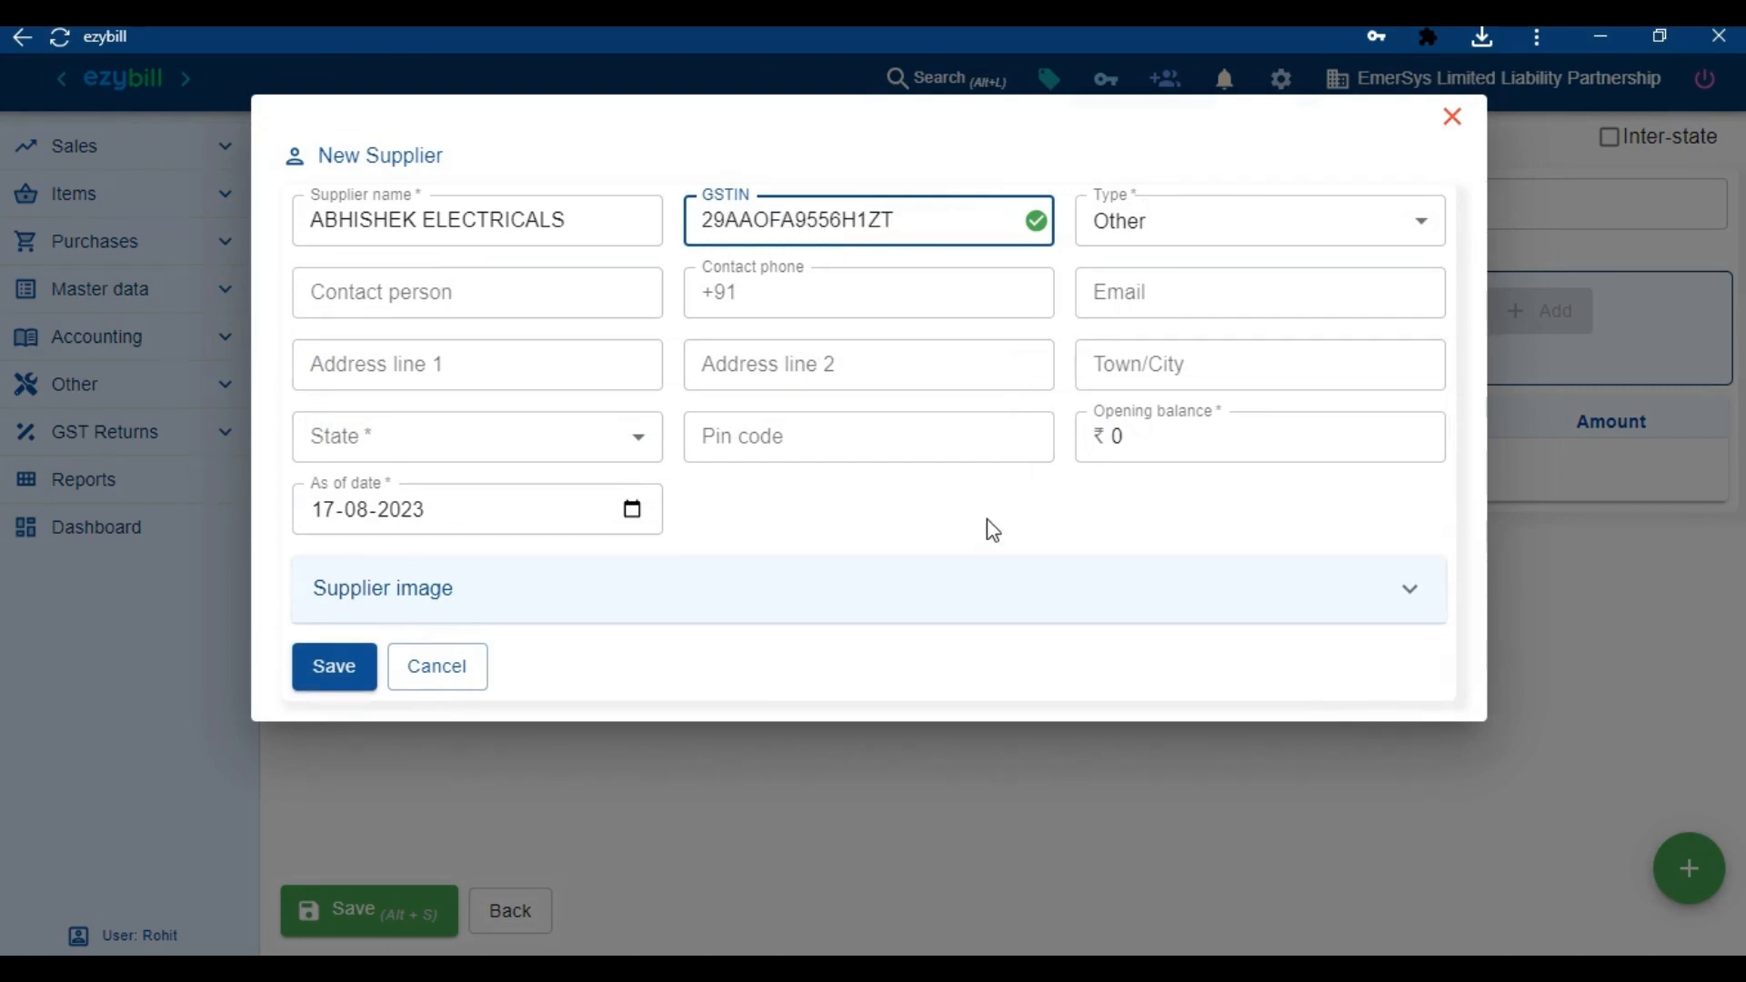
# Enter and verify the supplier's GSTIN, fill its address from GST records, and save the supplier
pyautogui.click(1038, 225)
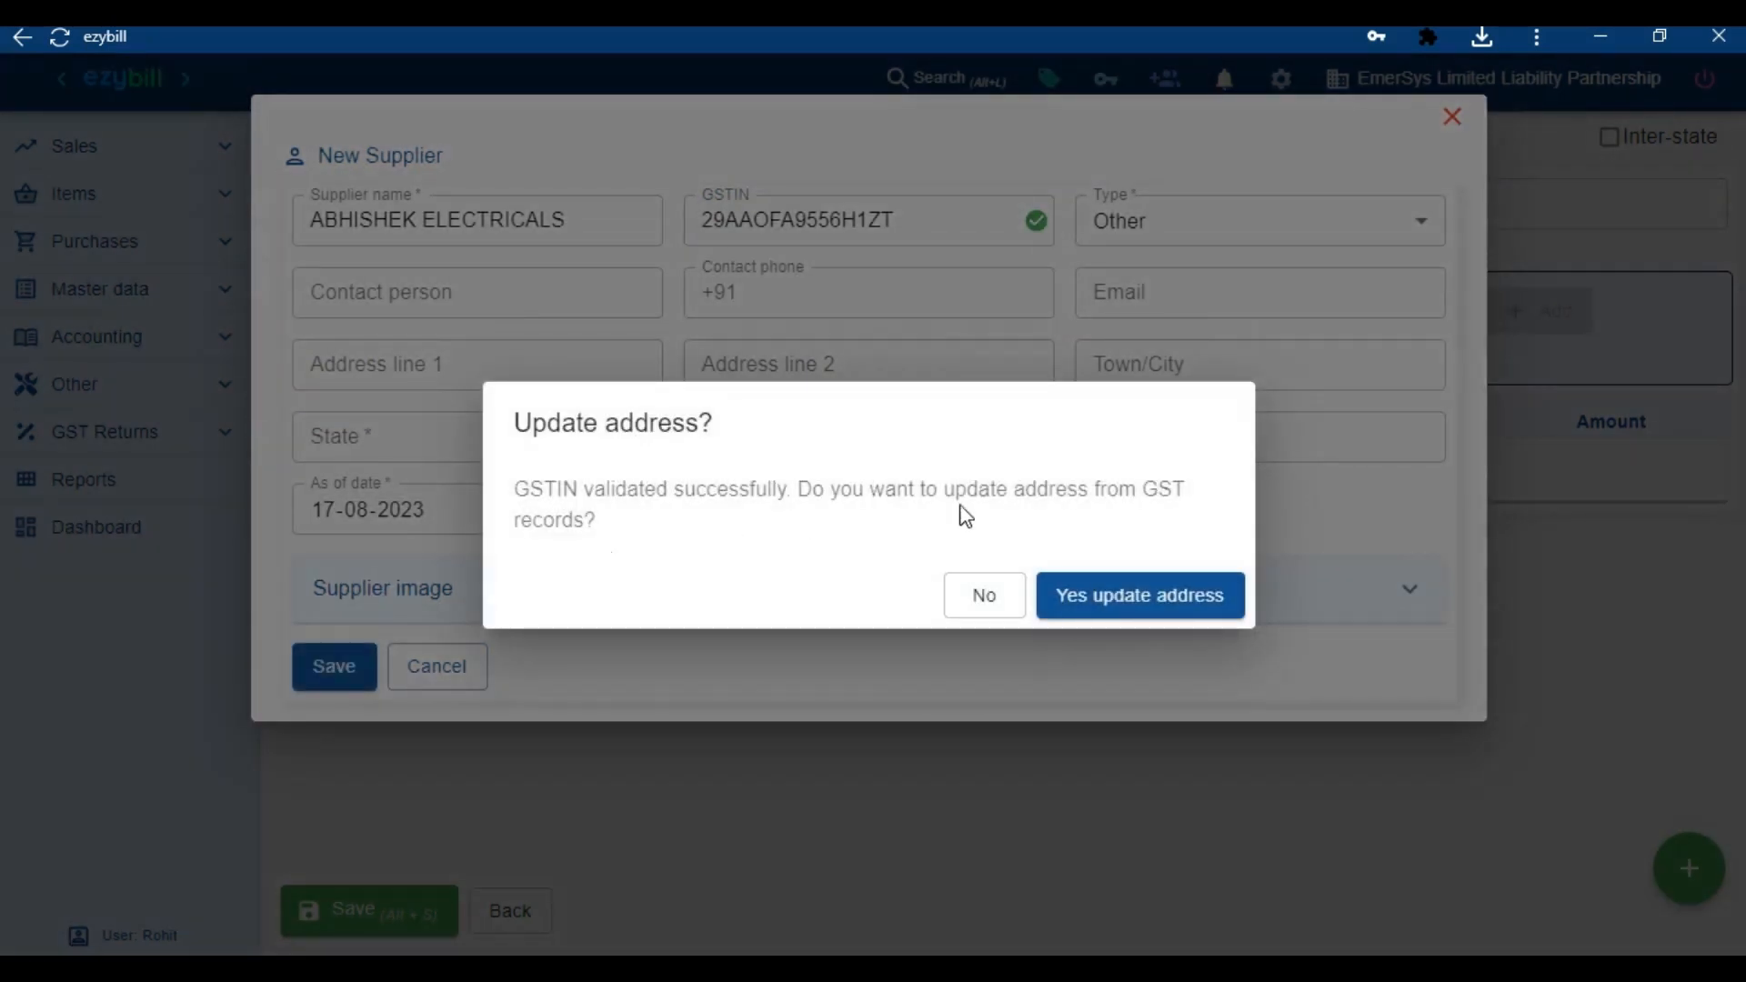
pyautogui.click(1116, 593)
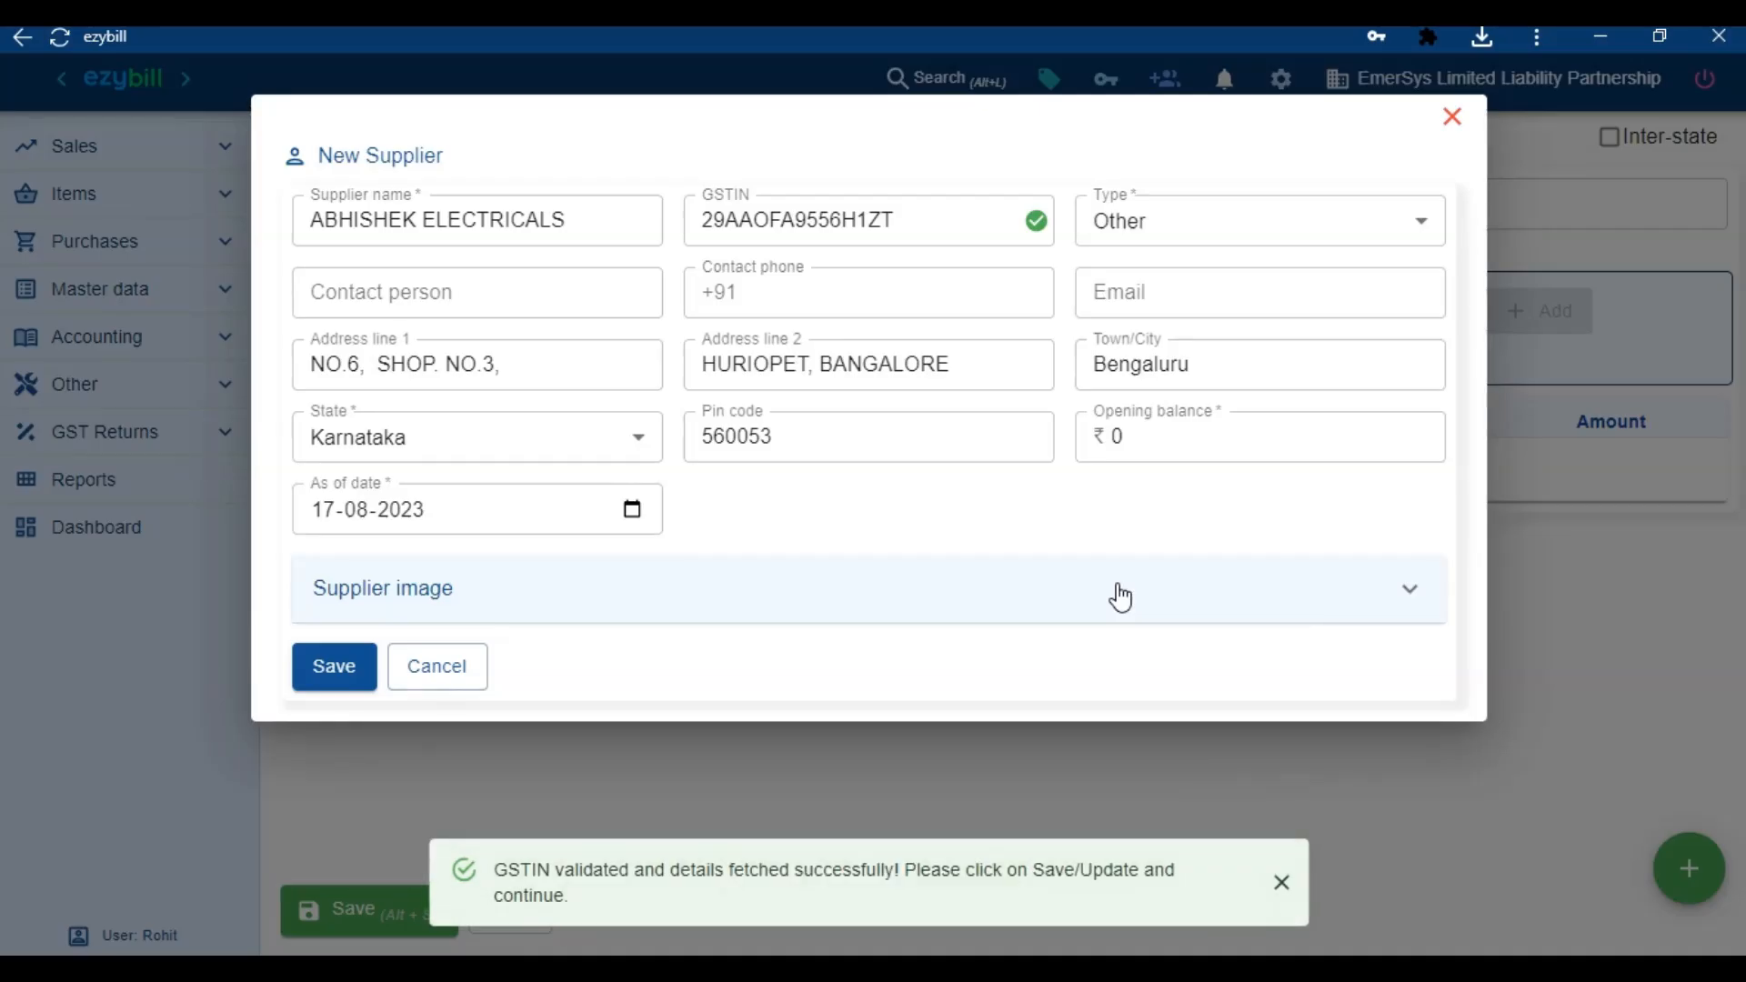
pyautogui.click(335, 666)
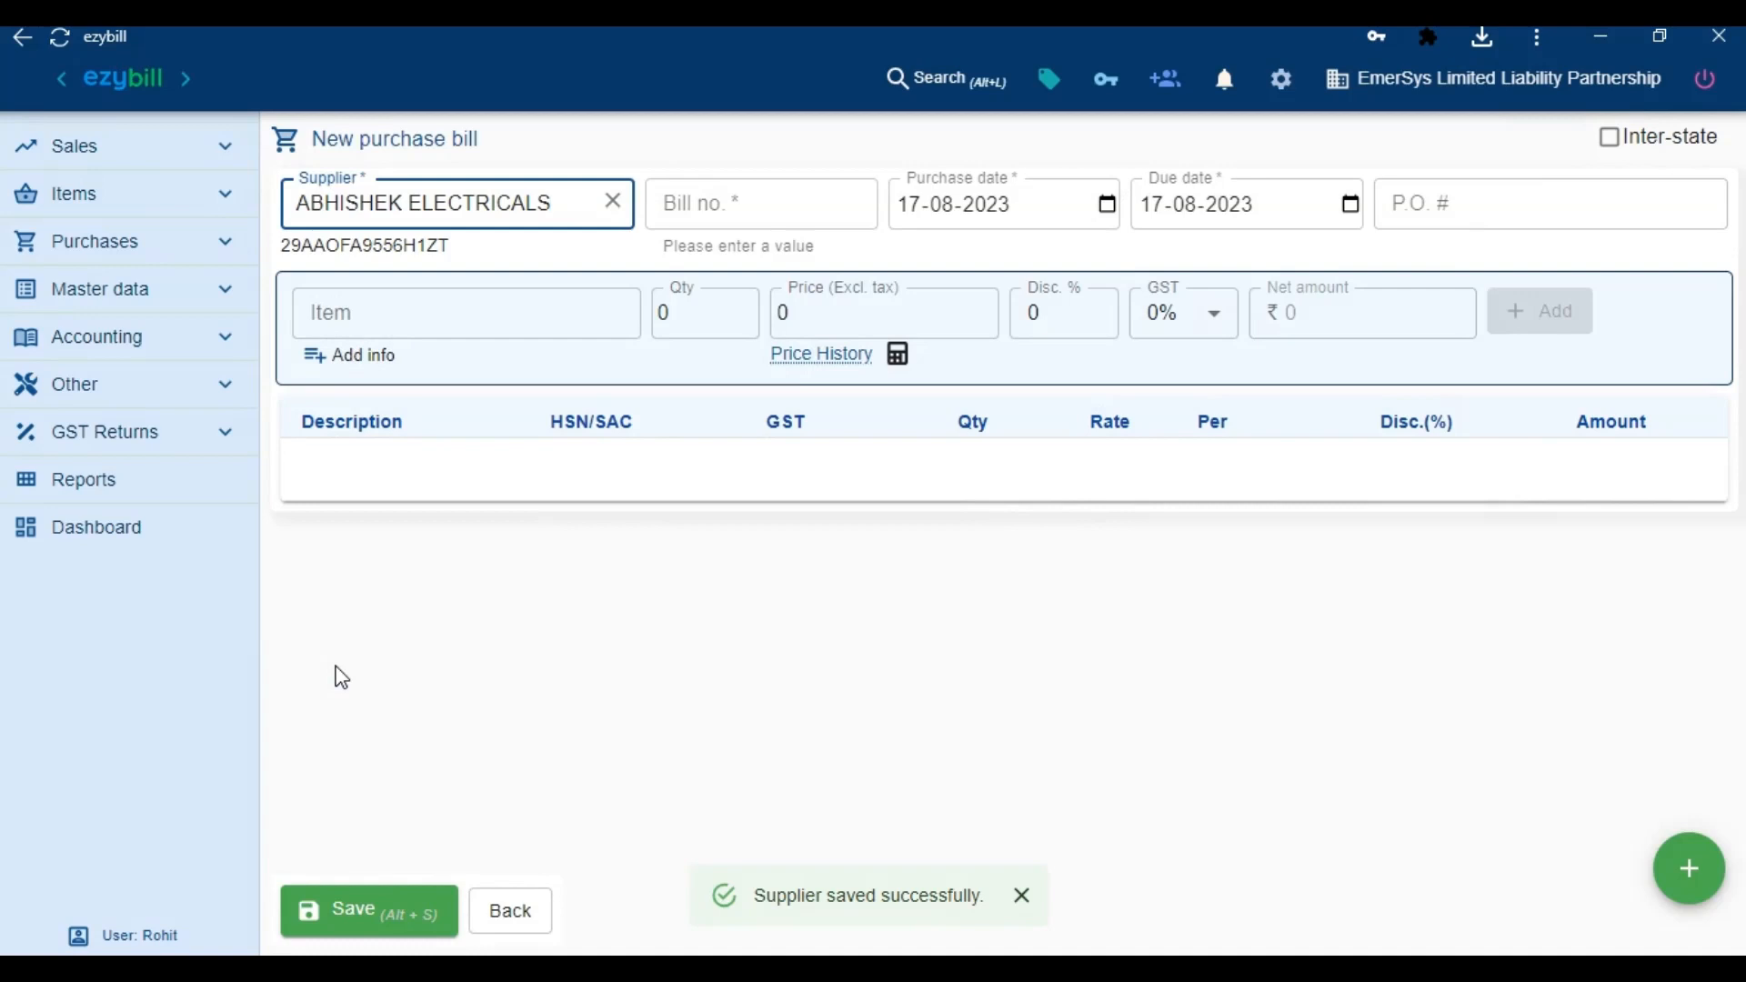
# Set bill number 001 and add LED Batten with quantity 20
pyautogui.press('Tab')
pyautogui.write('001')
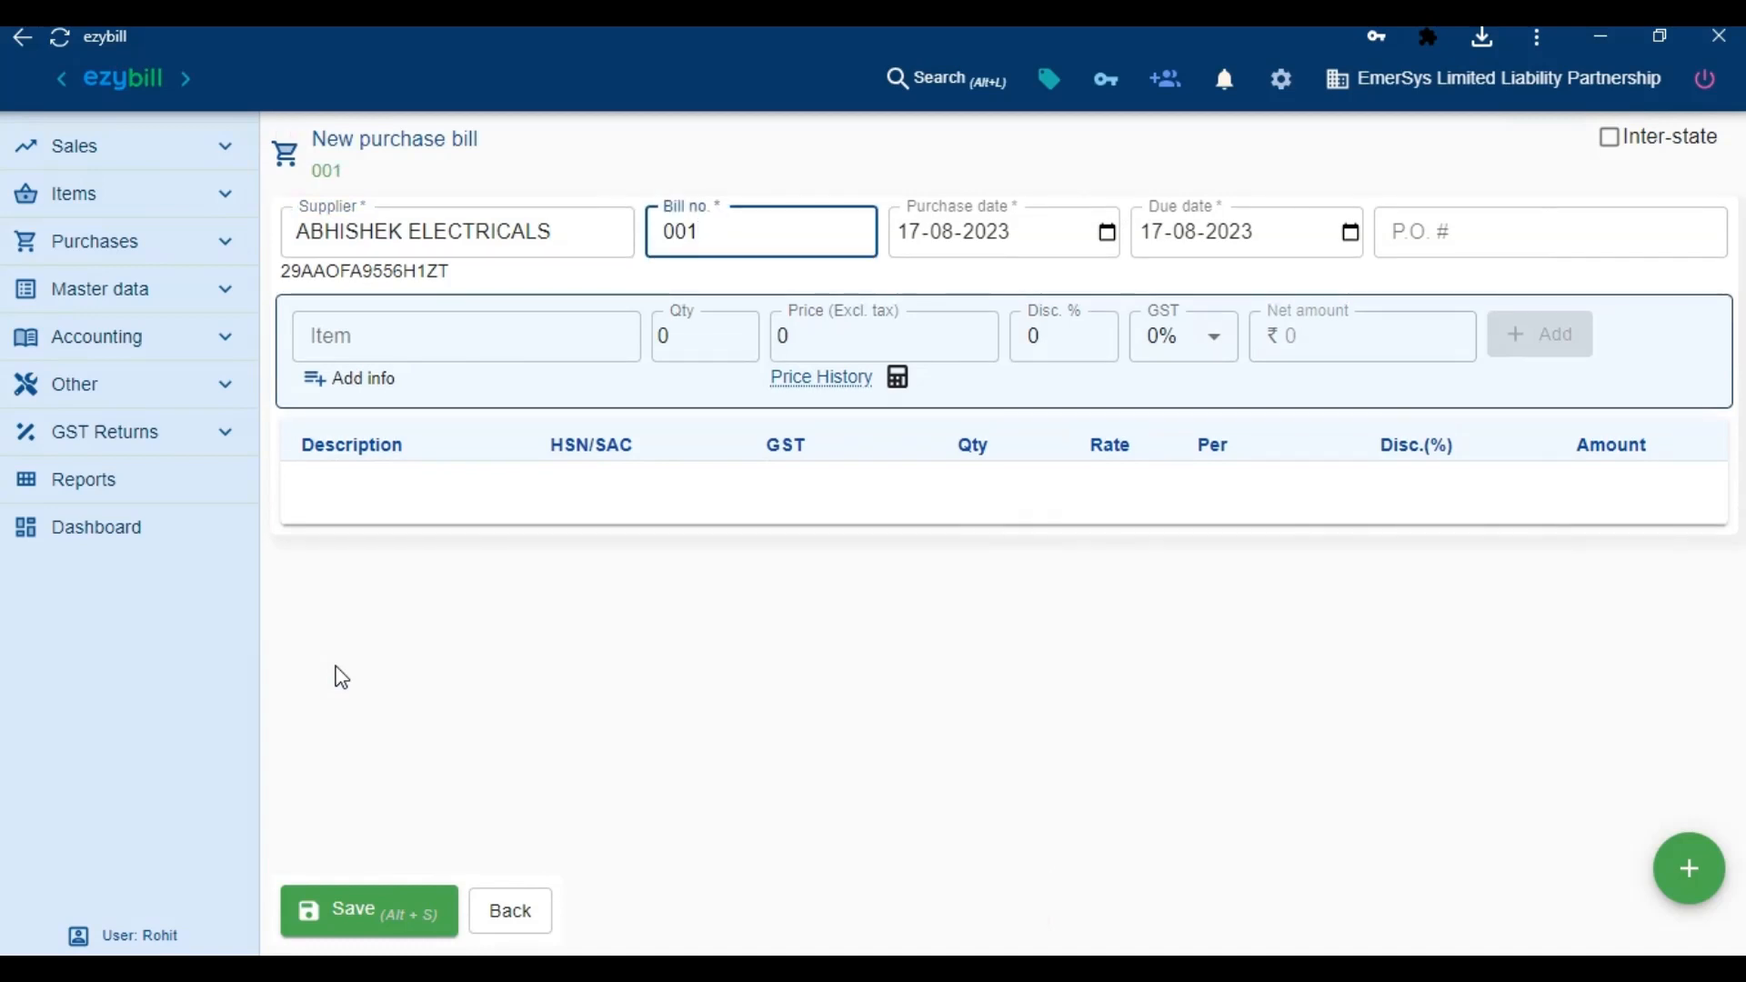
pyautogui.click(475, 359)
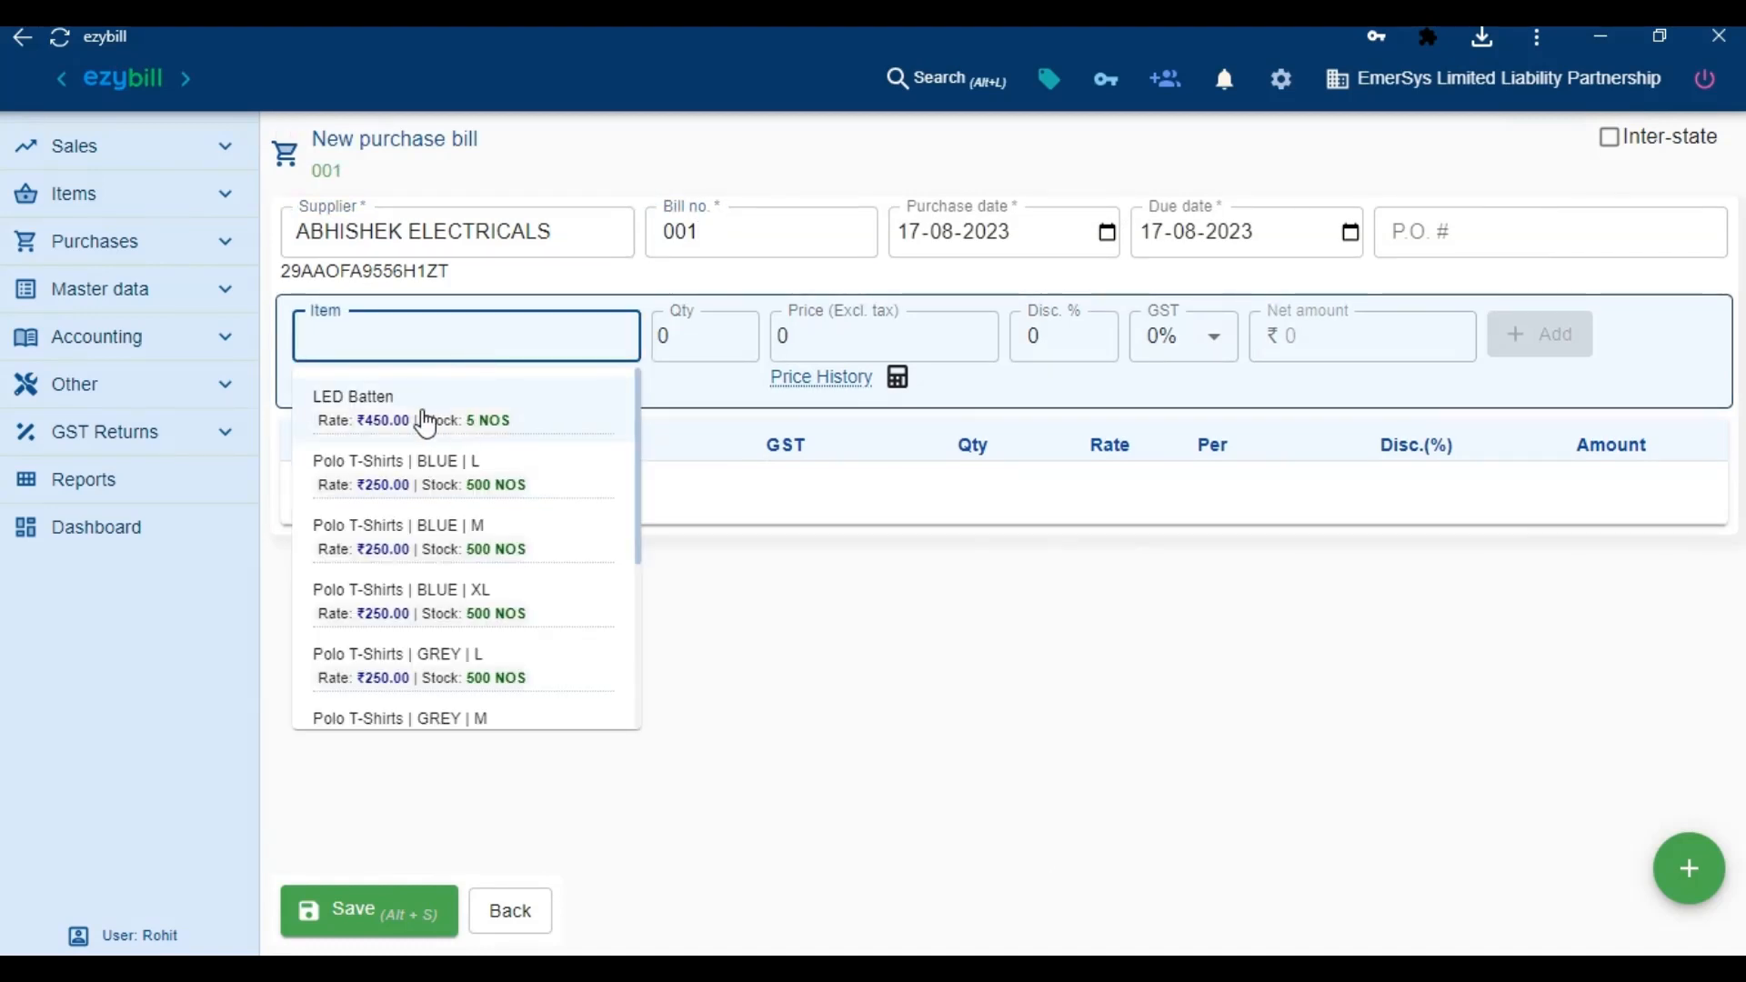
pyautogui.click(429, 417)
pyautogui.write('20')
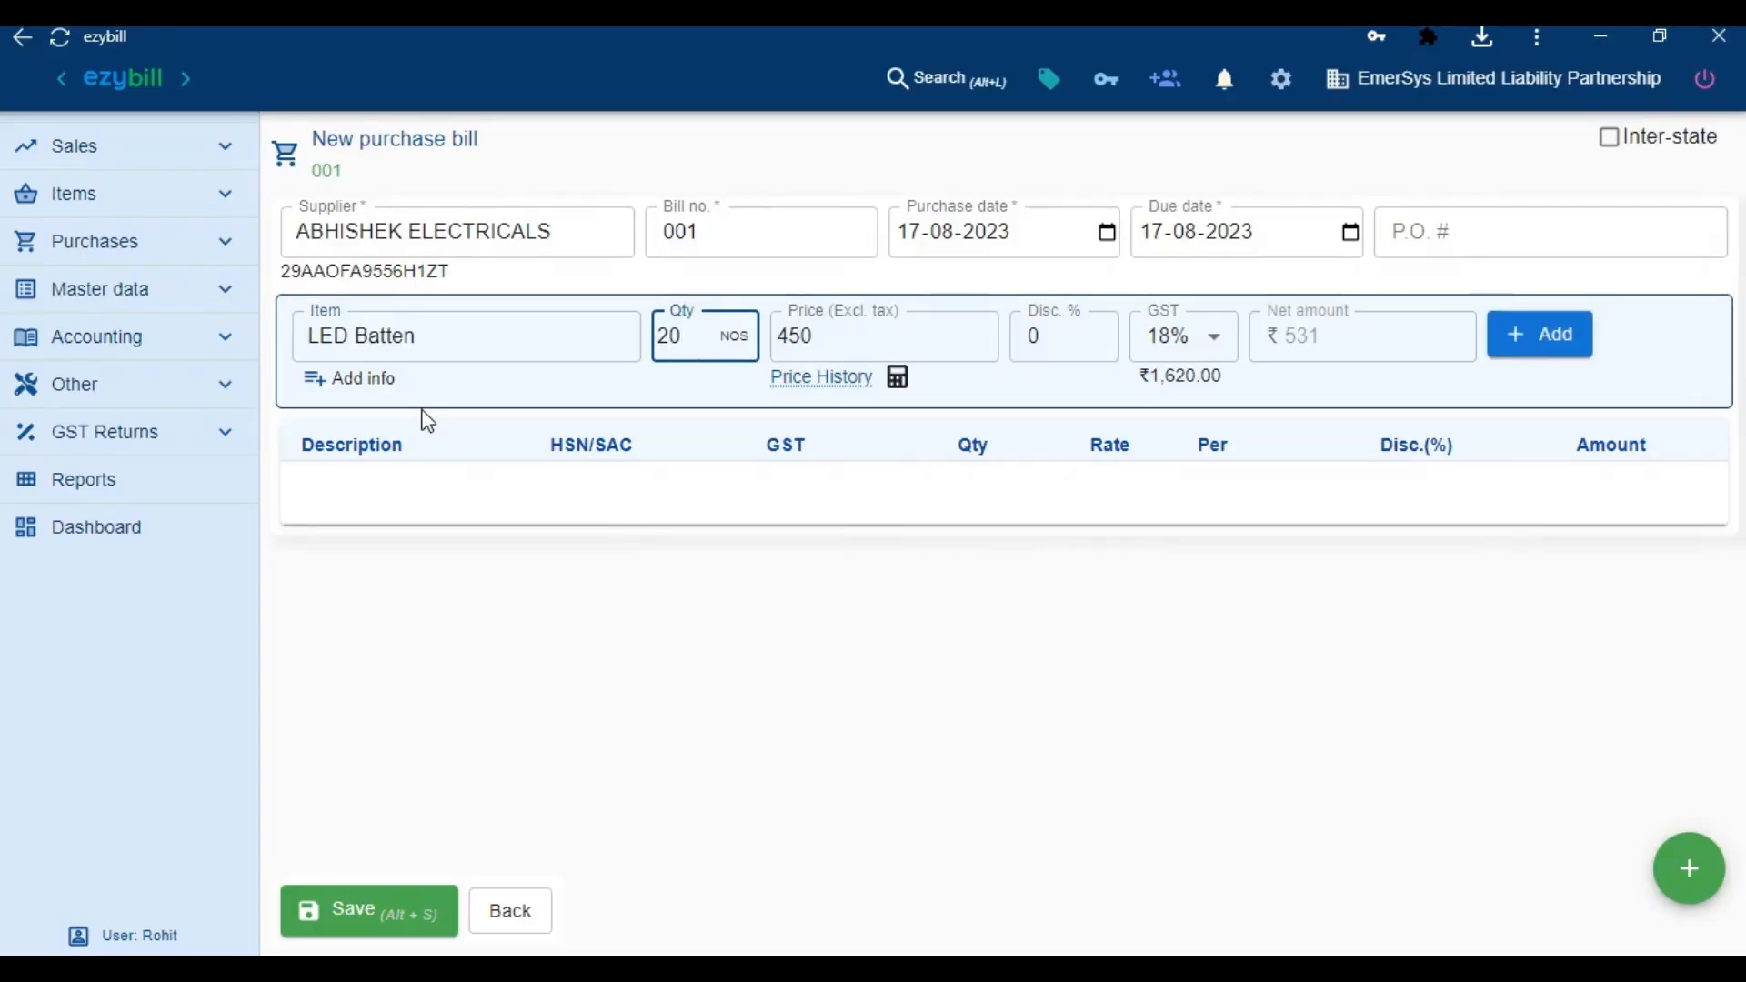
# Price the LED Batten line at 300 with a 10% discount, add it, and save the bill
pyautogui.press('Tab')
pyautogui.write('300')
pyautogui.press('Tab')
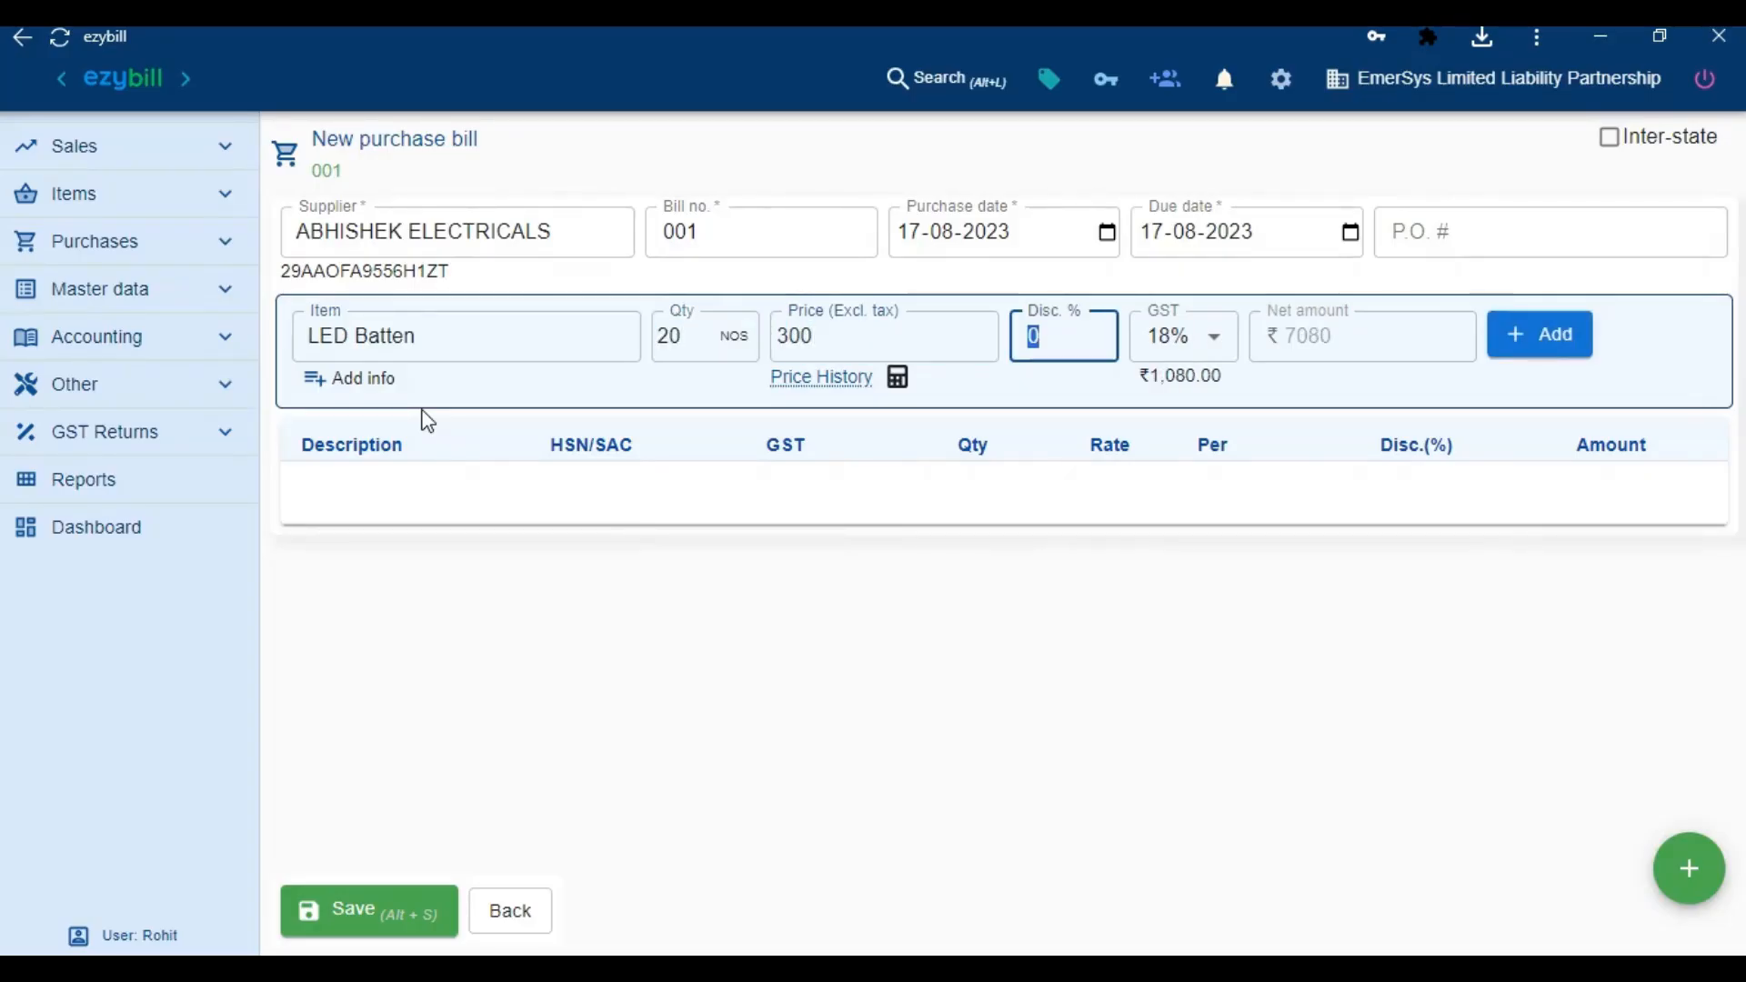
pyautogui.write('10')
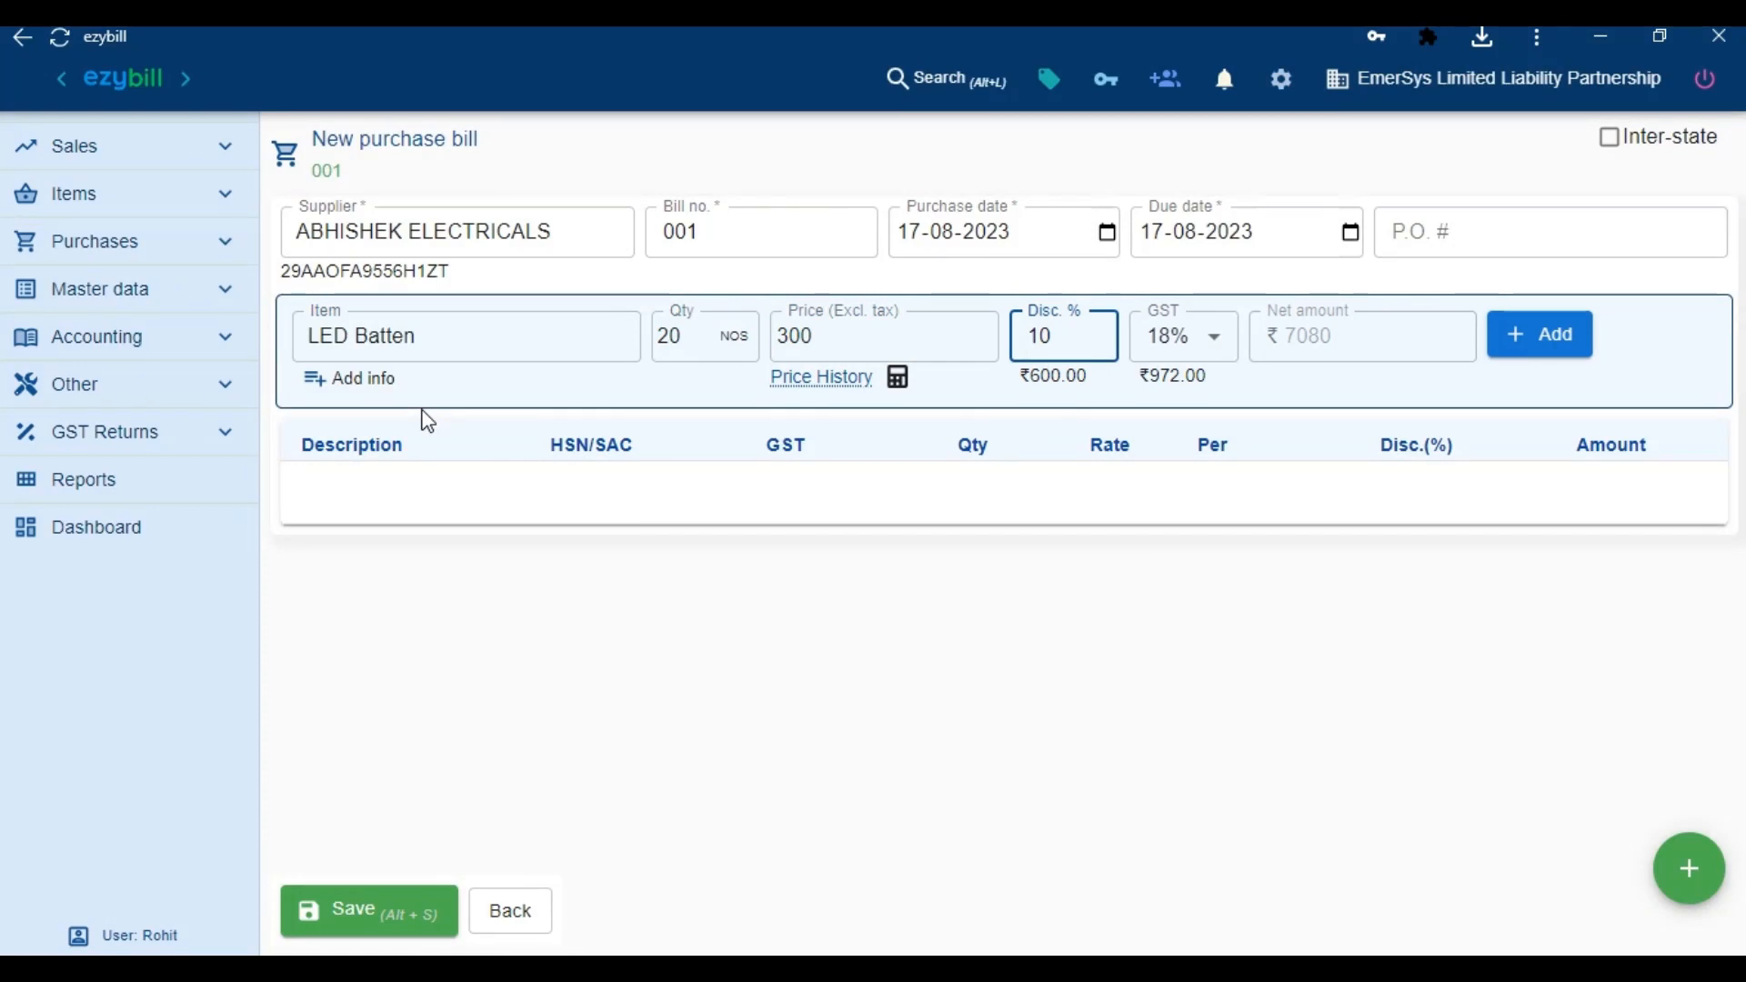
pyautogui.press('Return')
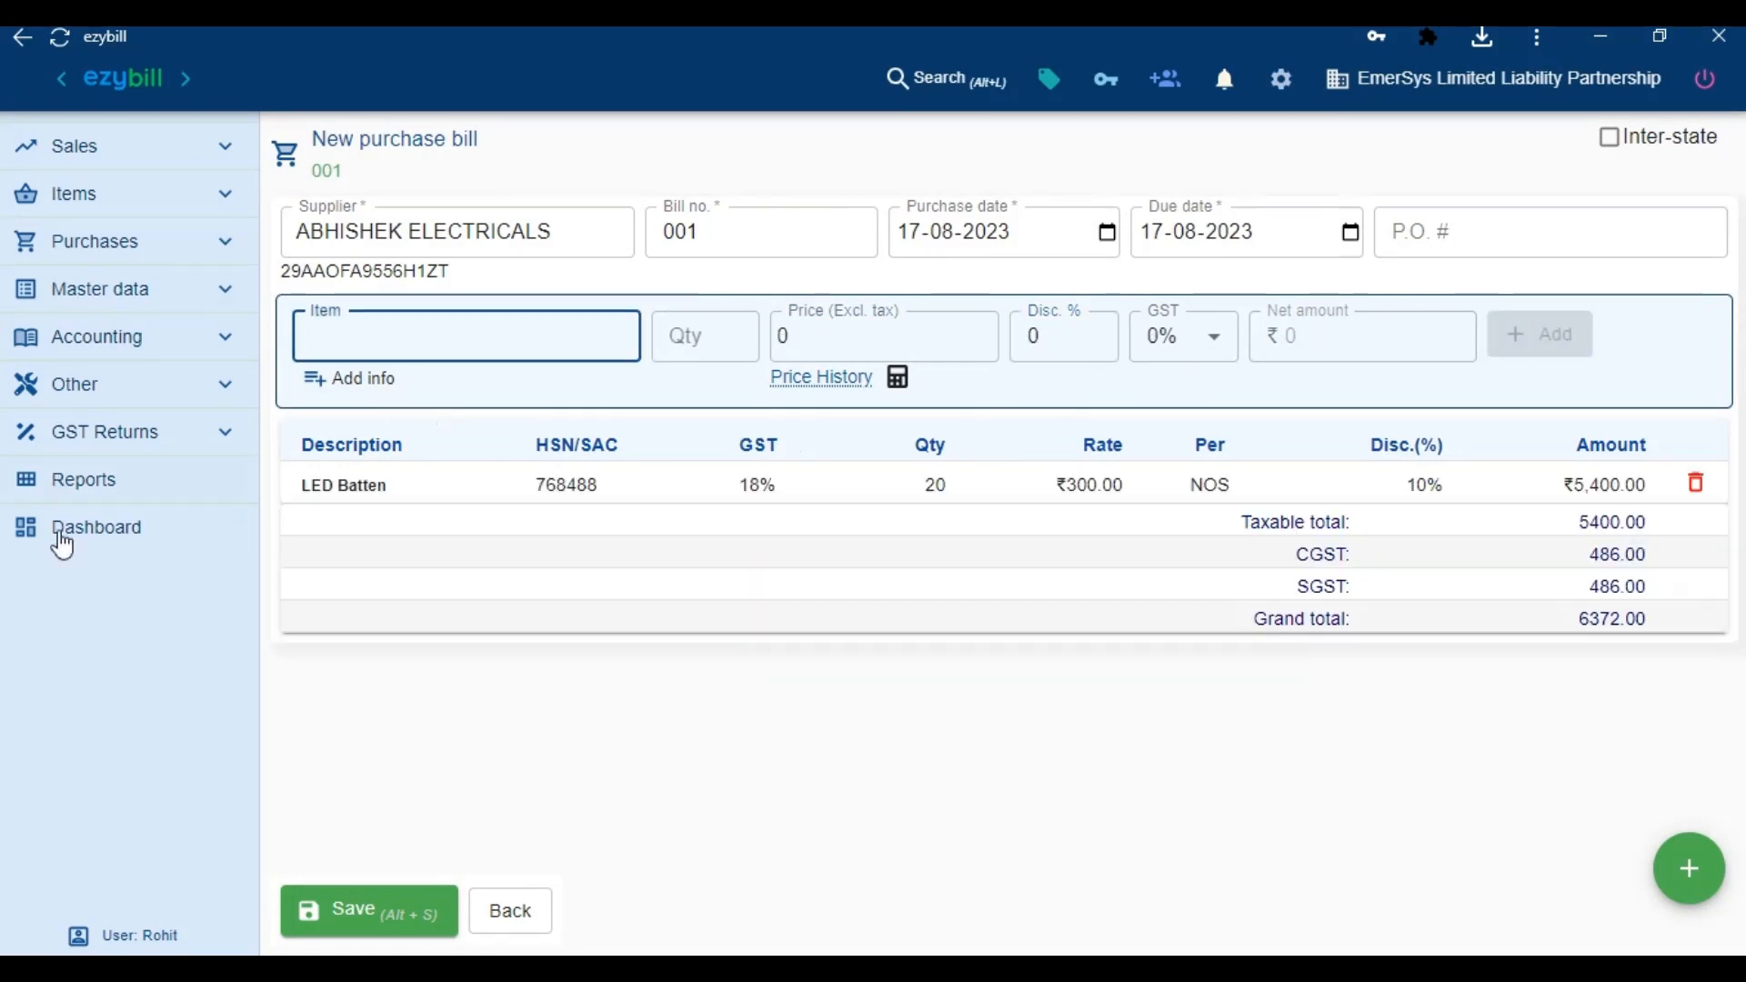
pyautogui.click(359, 917)
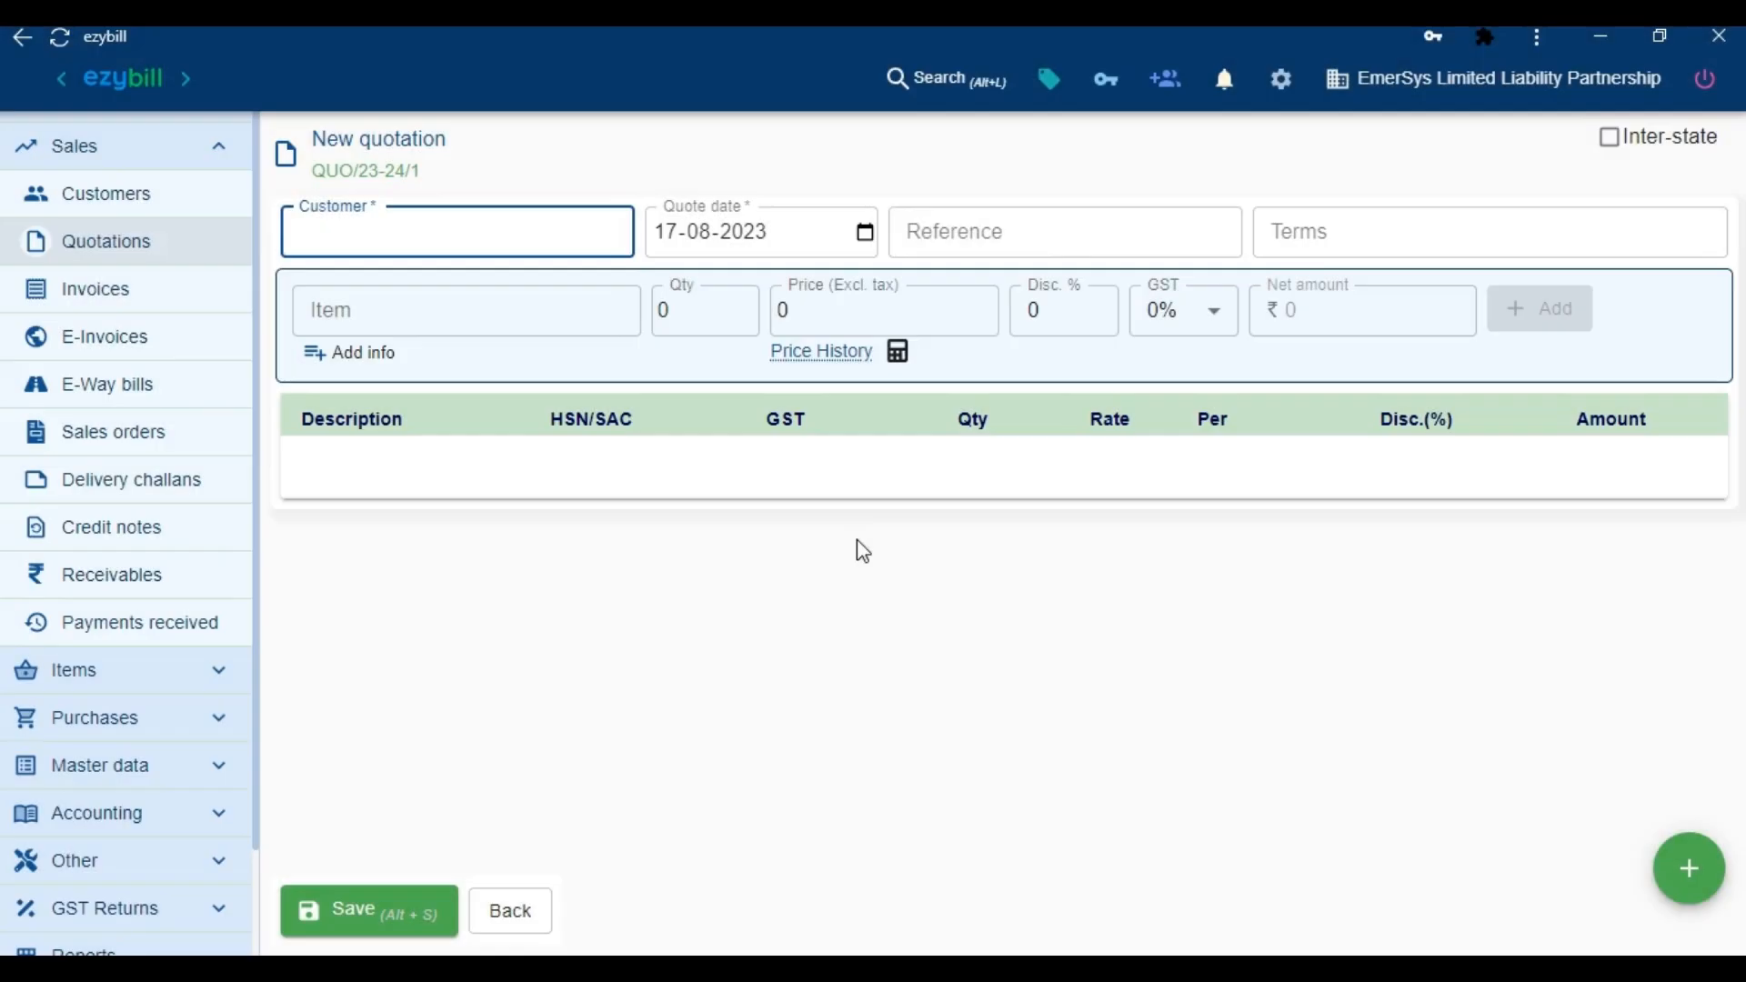
# Choose EmerSys Limited Liability Partnership as the customer and add LED Batten, quantity 5
pyautogui.click(566, 238)
pyautogui.click(456, 324)
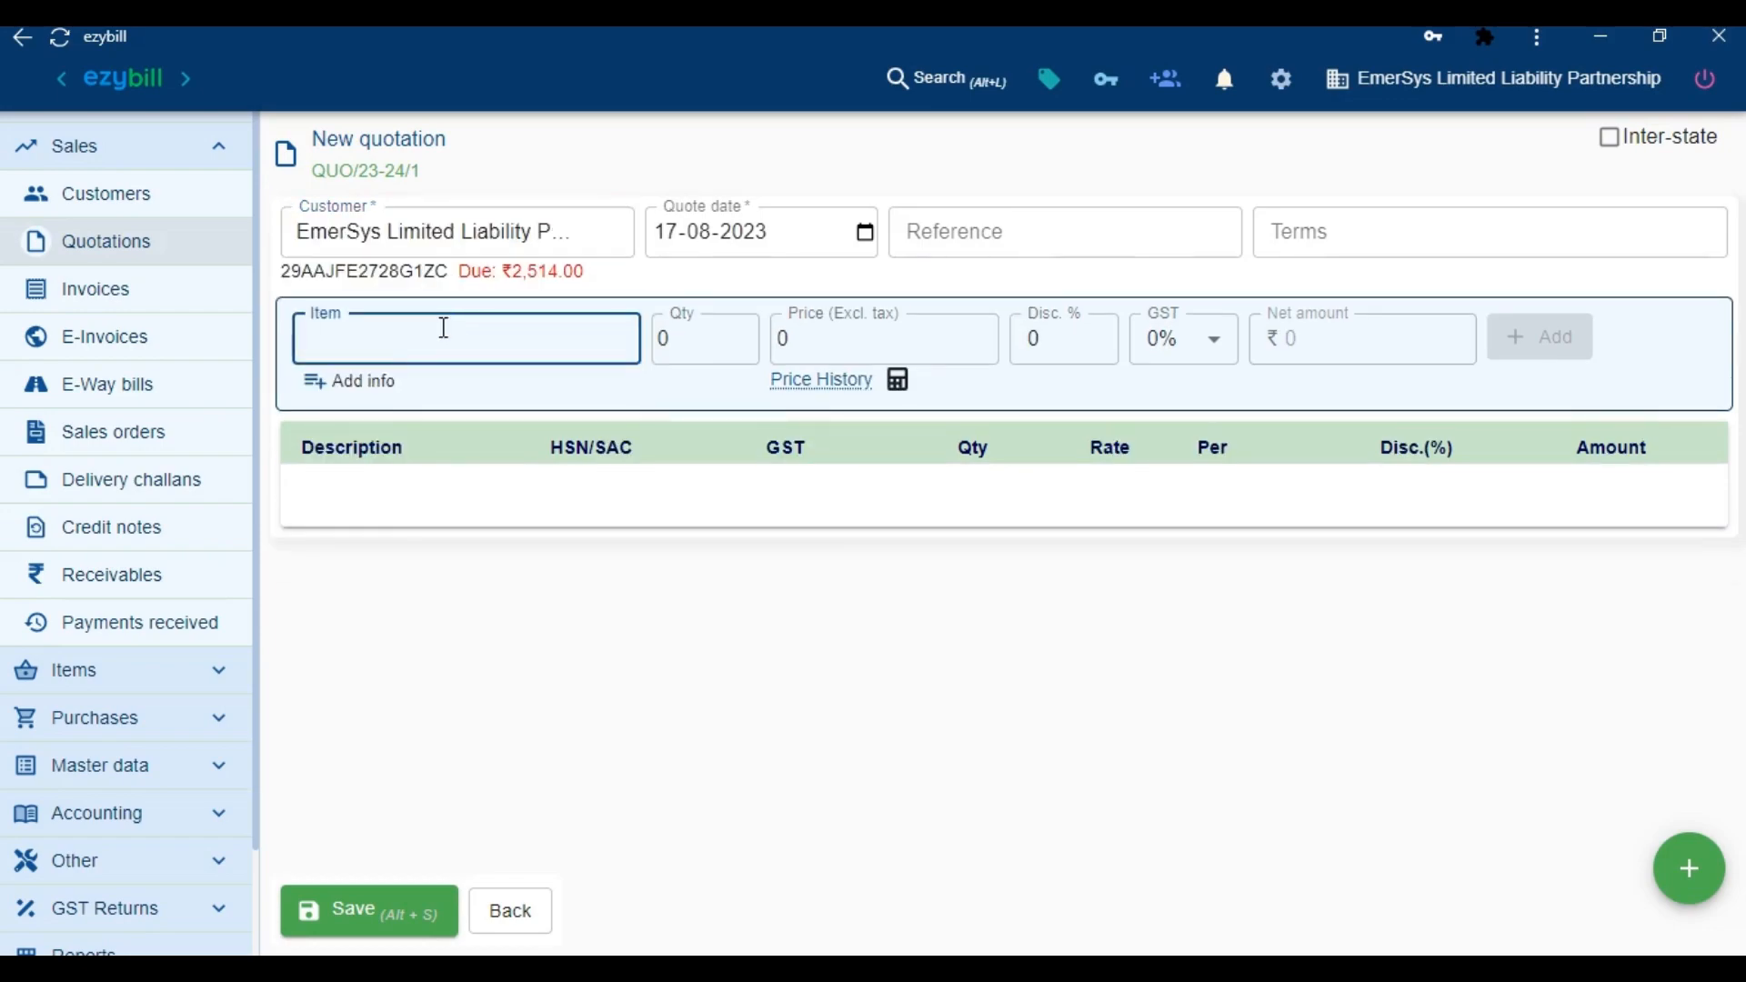
pyautogui.click(510, 427)
pyautogui.write('5')
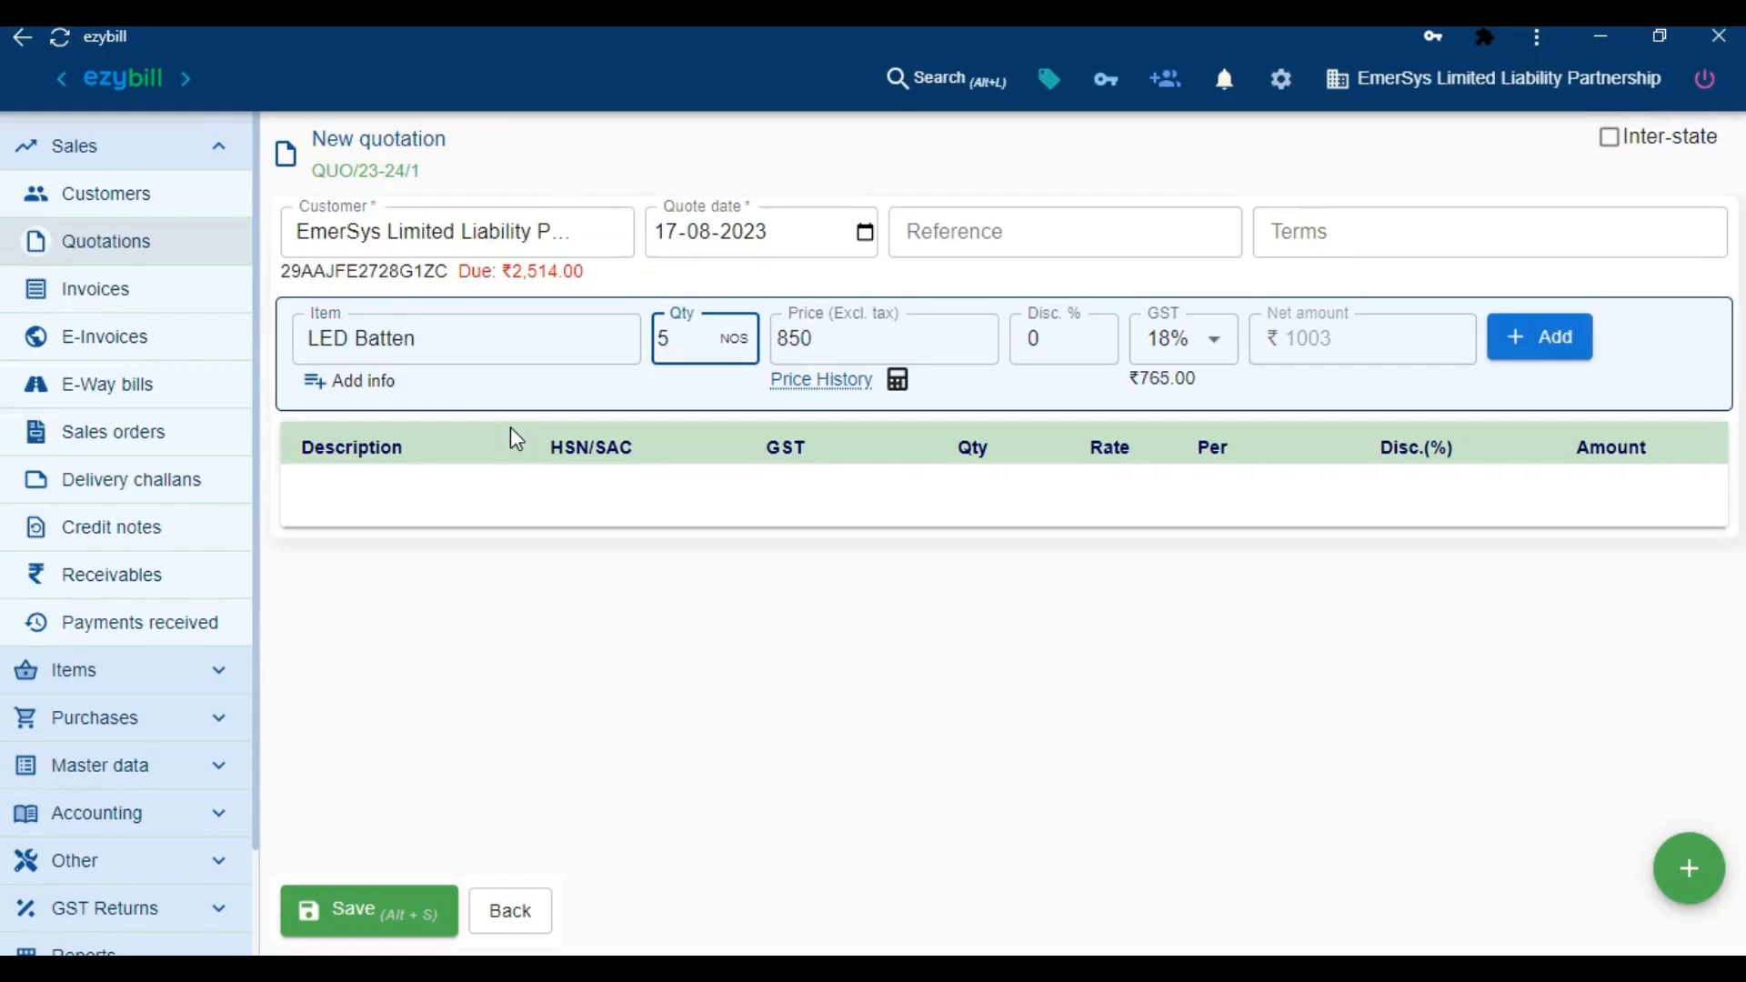
# Price the line at 800 with 5% discount and save the quotation, totalling 4484.00
pyautogui.press('Tab')
pyautogui.write('800')
pyautogui.press('Tab')
pyautogui.write('5')
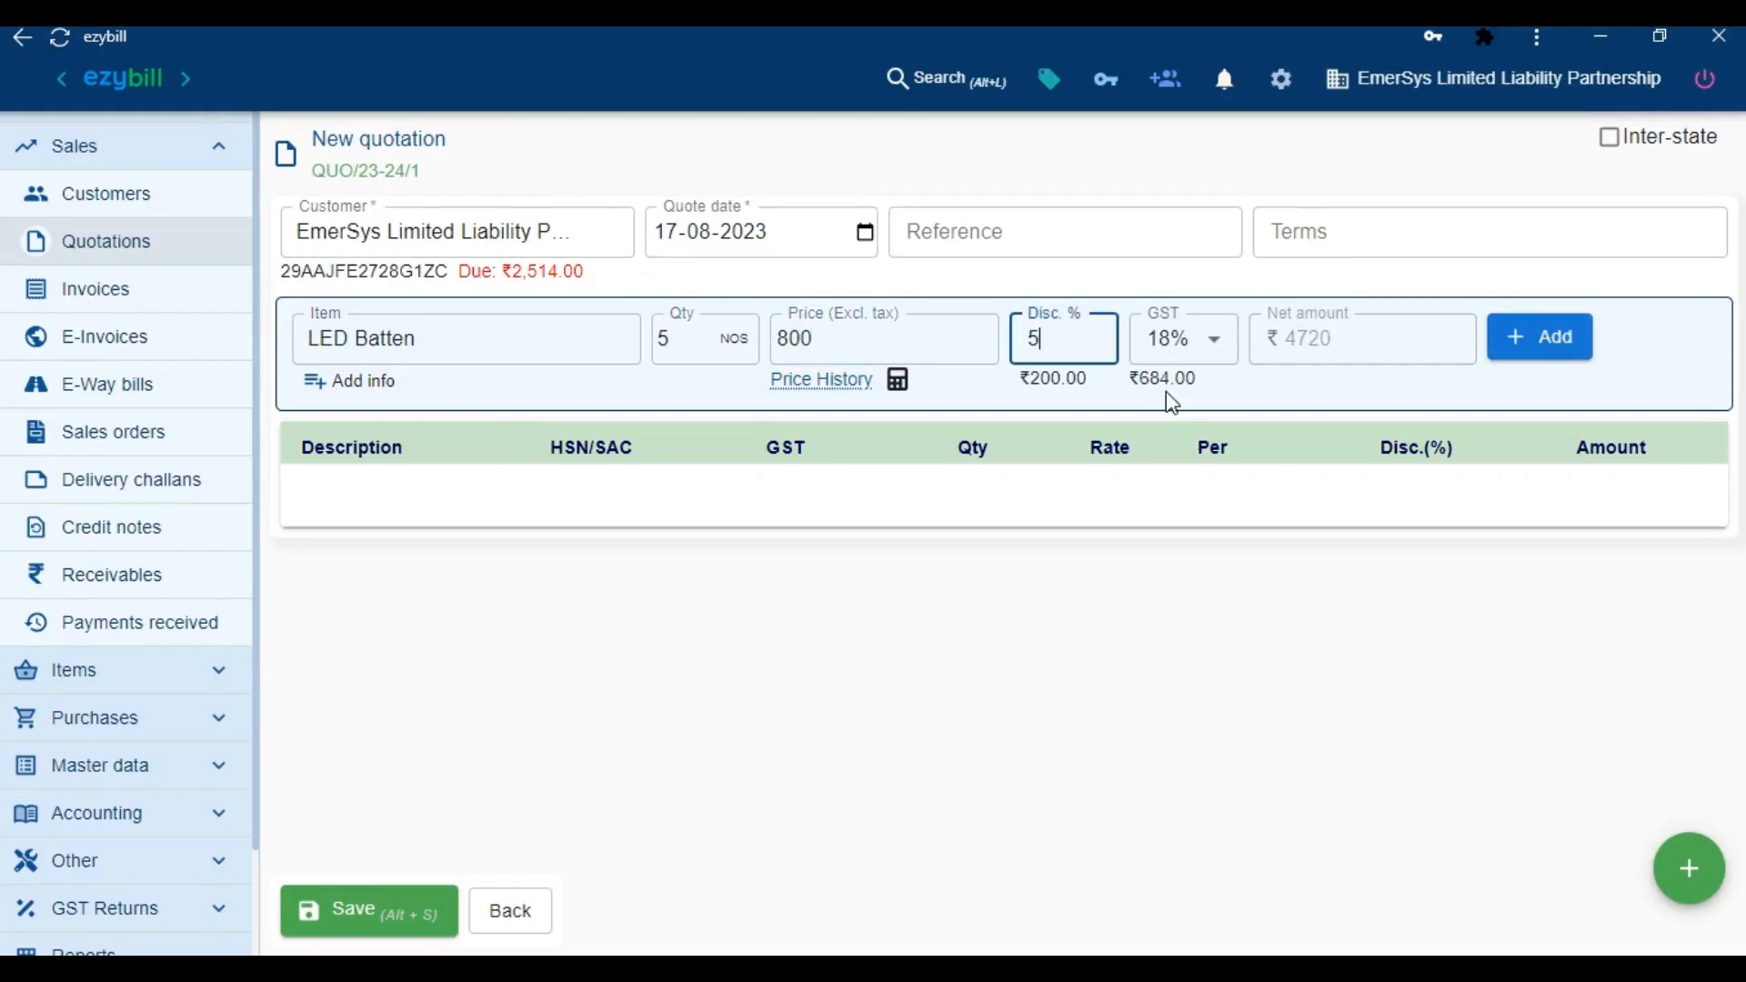
pyautogui.press('Return')
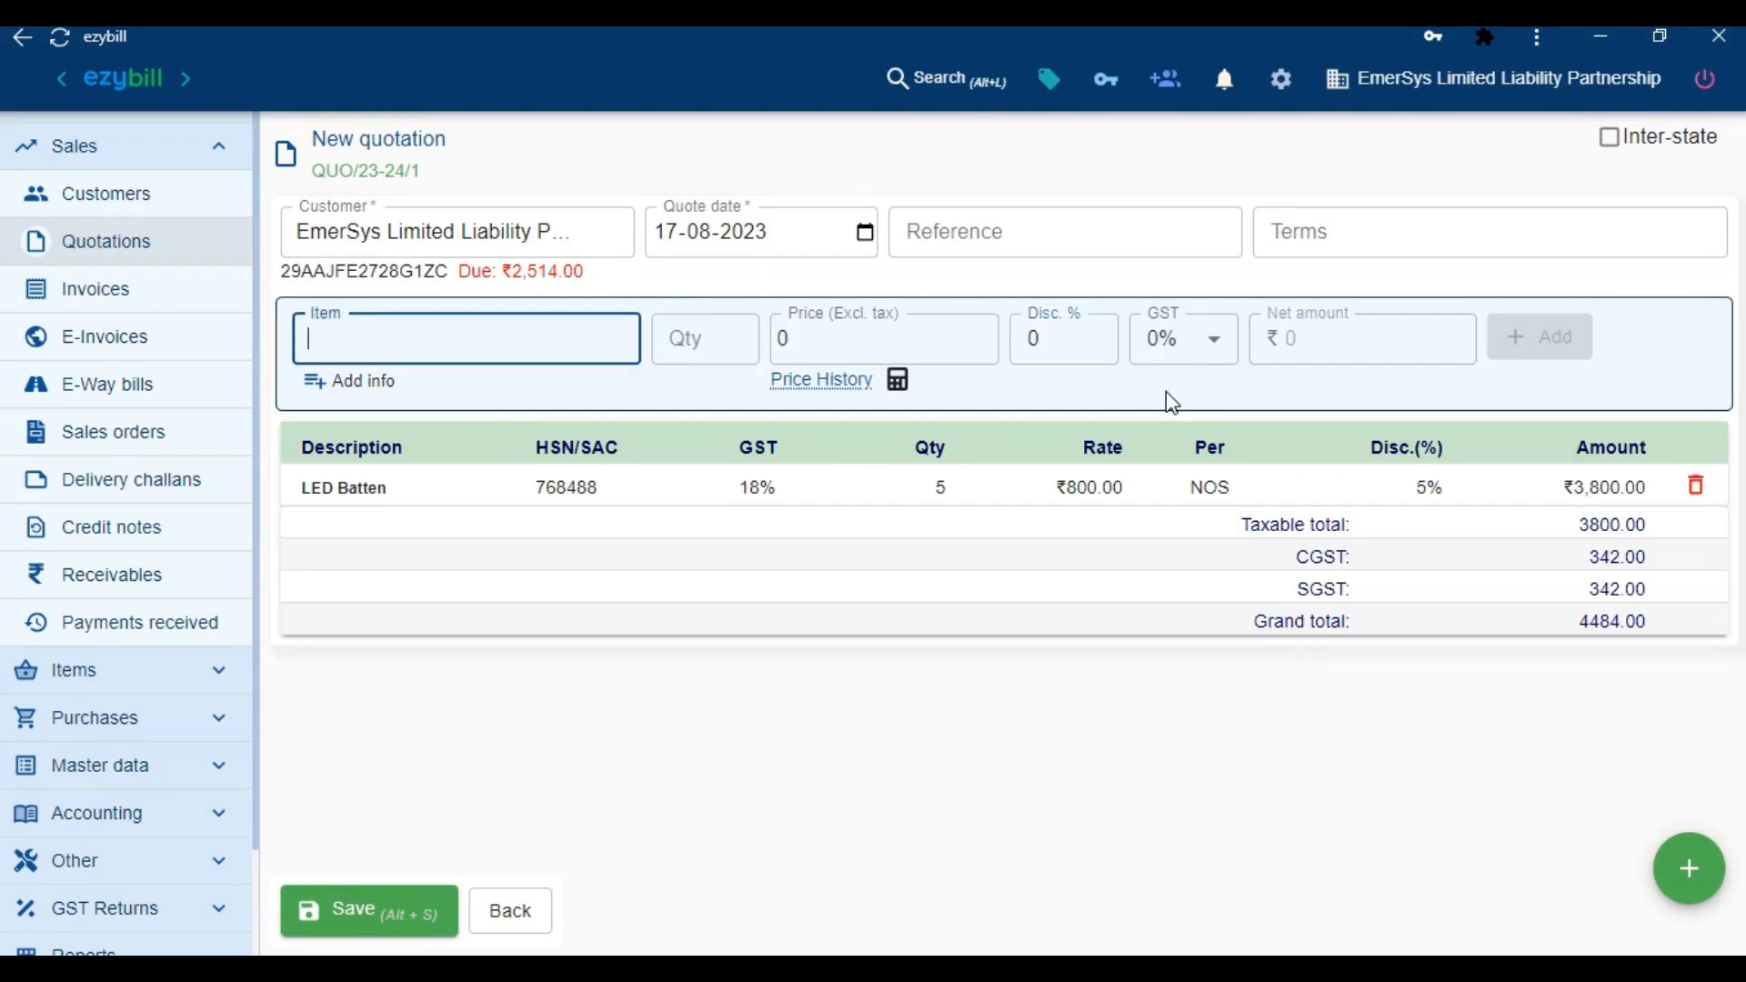
pyautogui.click(390, 913)
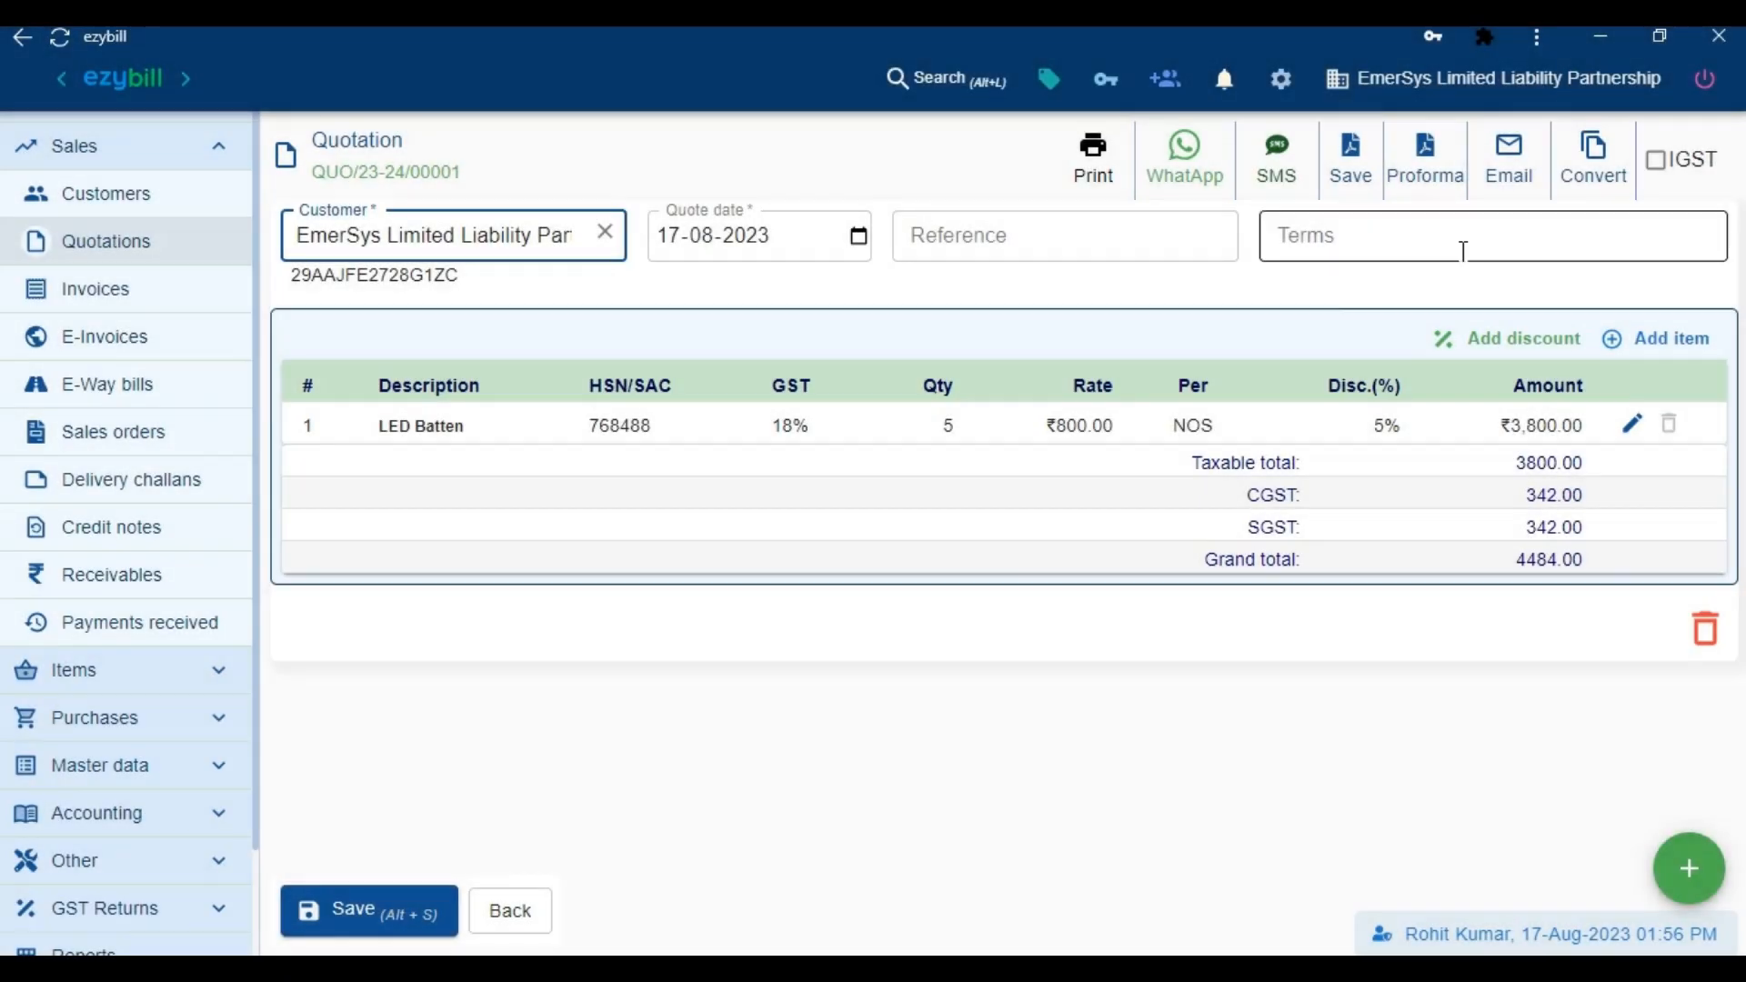
pyautogui.click(1587, 164)
# Confirm converting the quotation and save the resulting sales invoice
pyautogui.click(1202, 582)
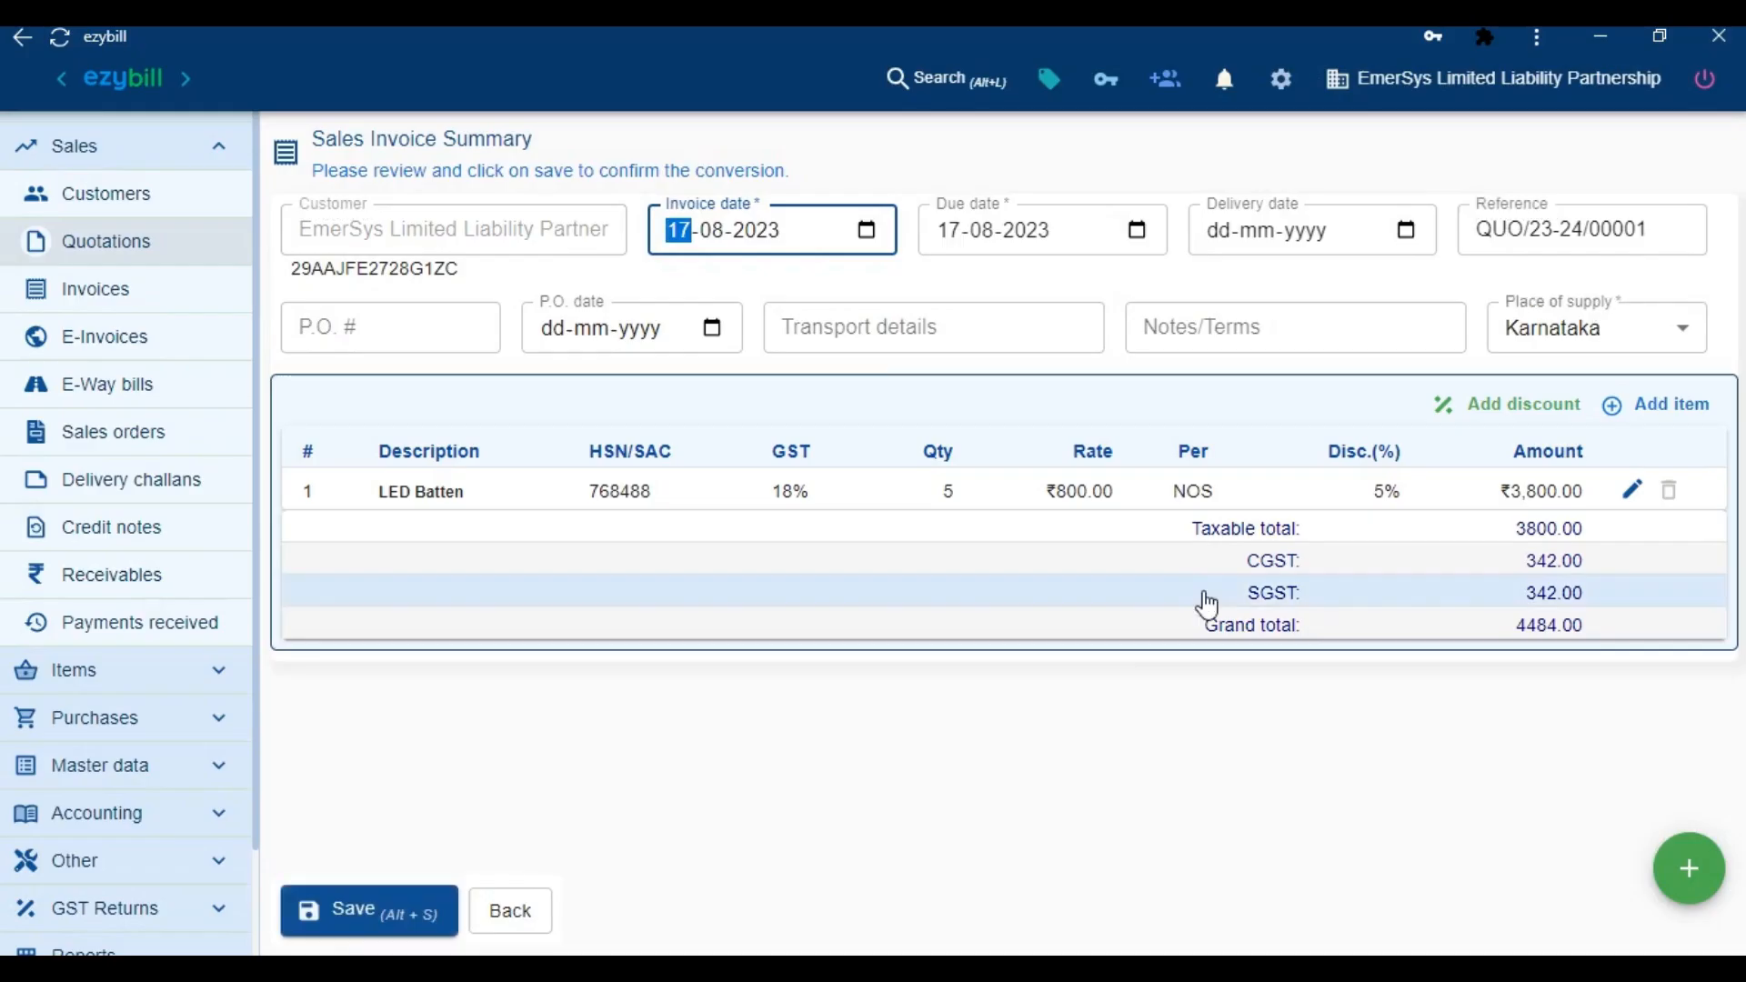
pyautogui.click(407, 927)
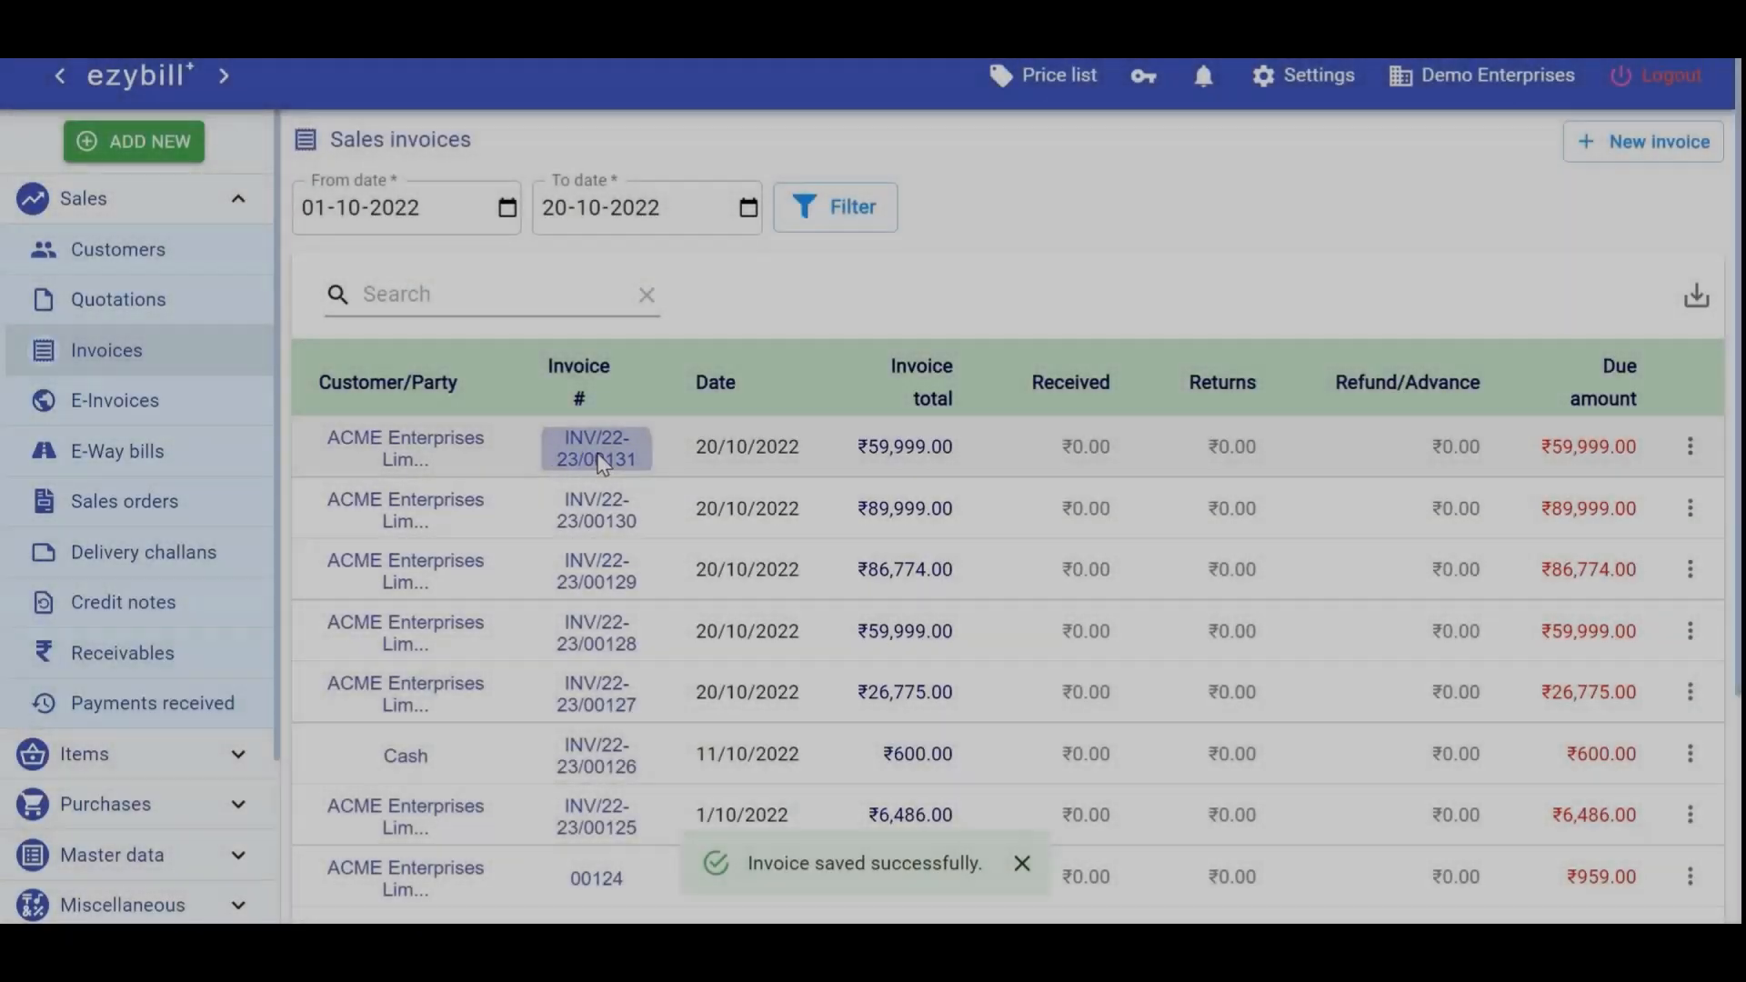
# Open INV/22-23/00131 and generate its e-invoice with the E-Way bill option left unticked
pyautogui.click(599, 459)
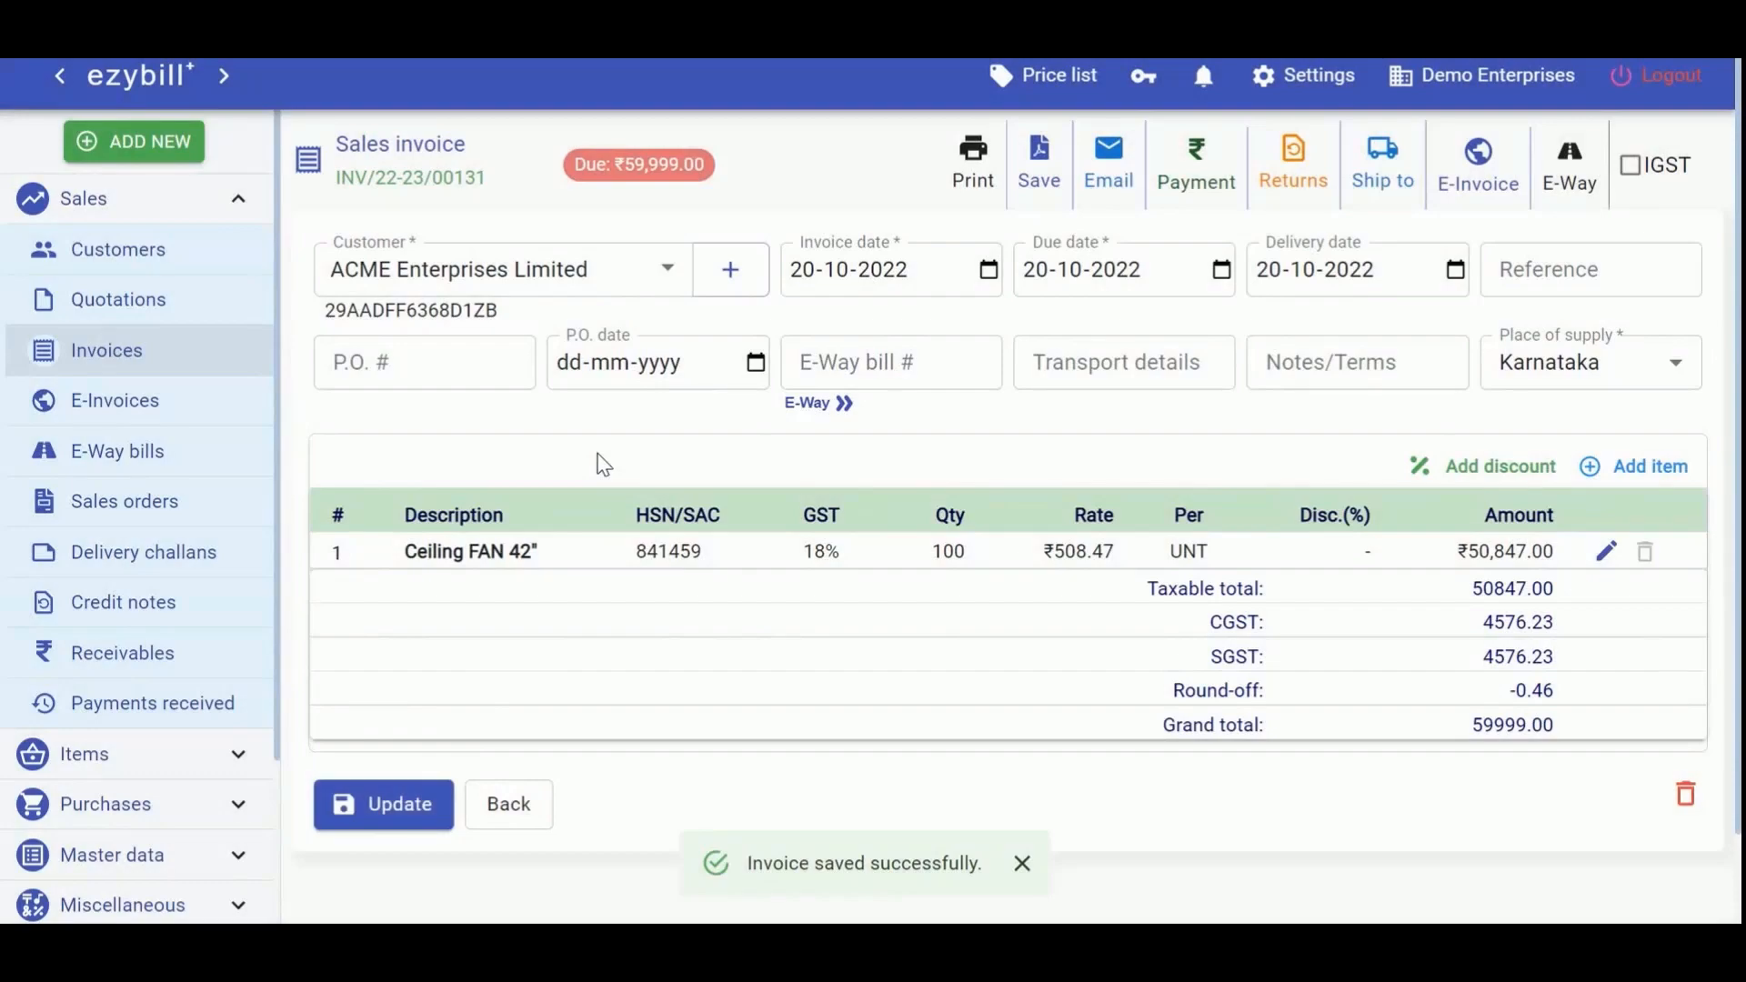
pyautogui.click(1477, 182)
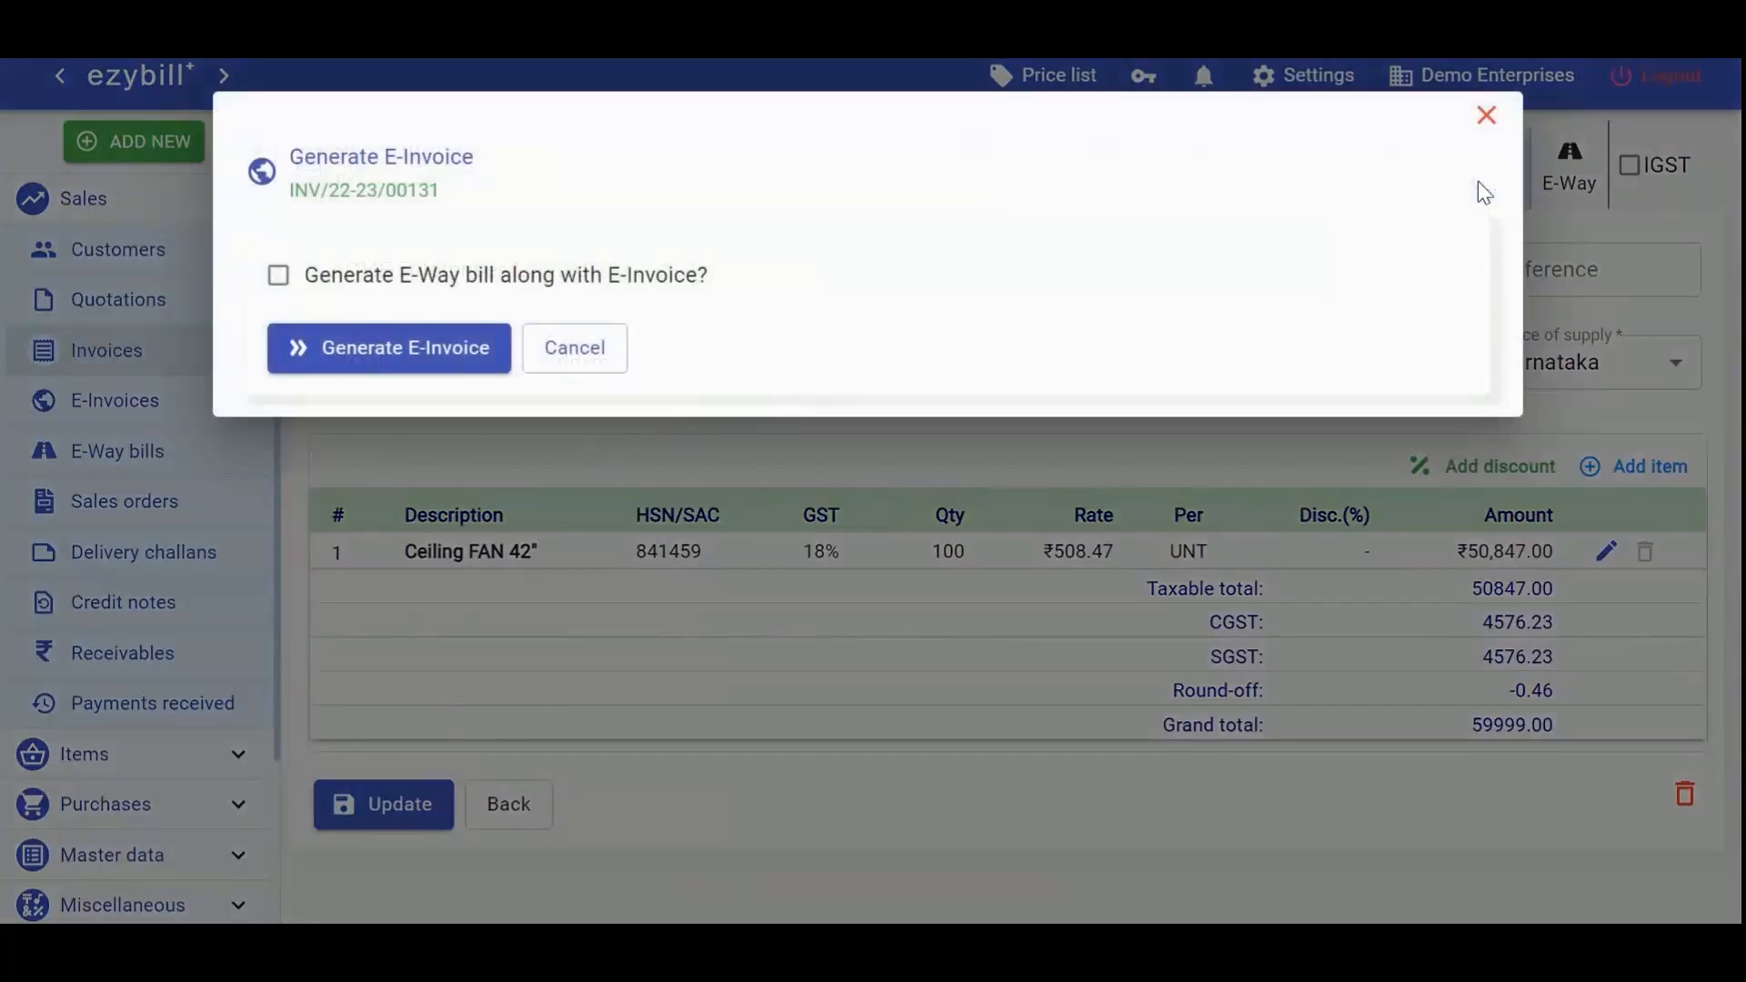
pyautogui.click(556, 280)
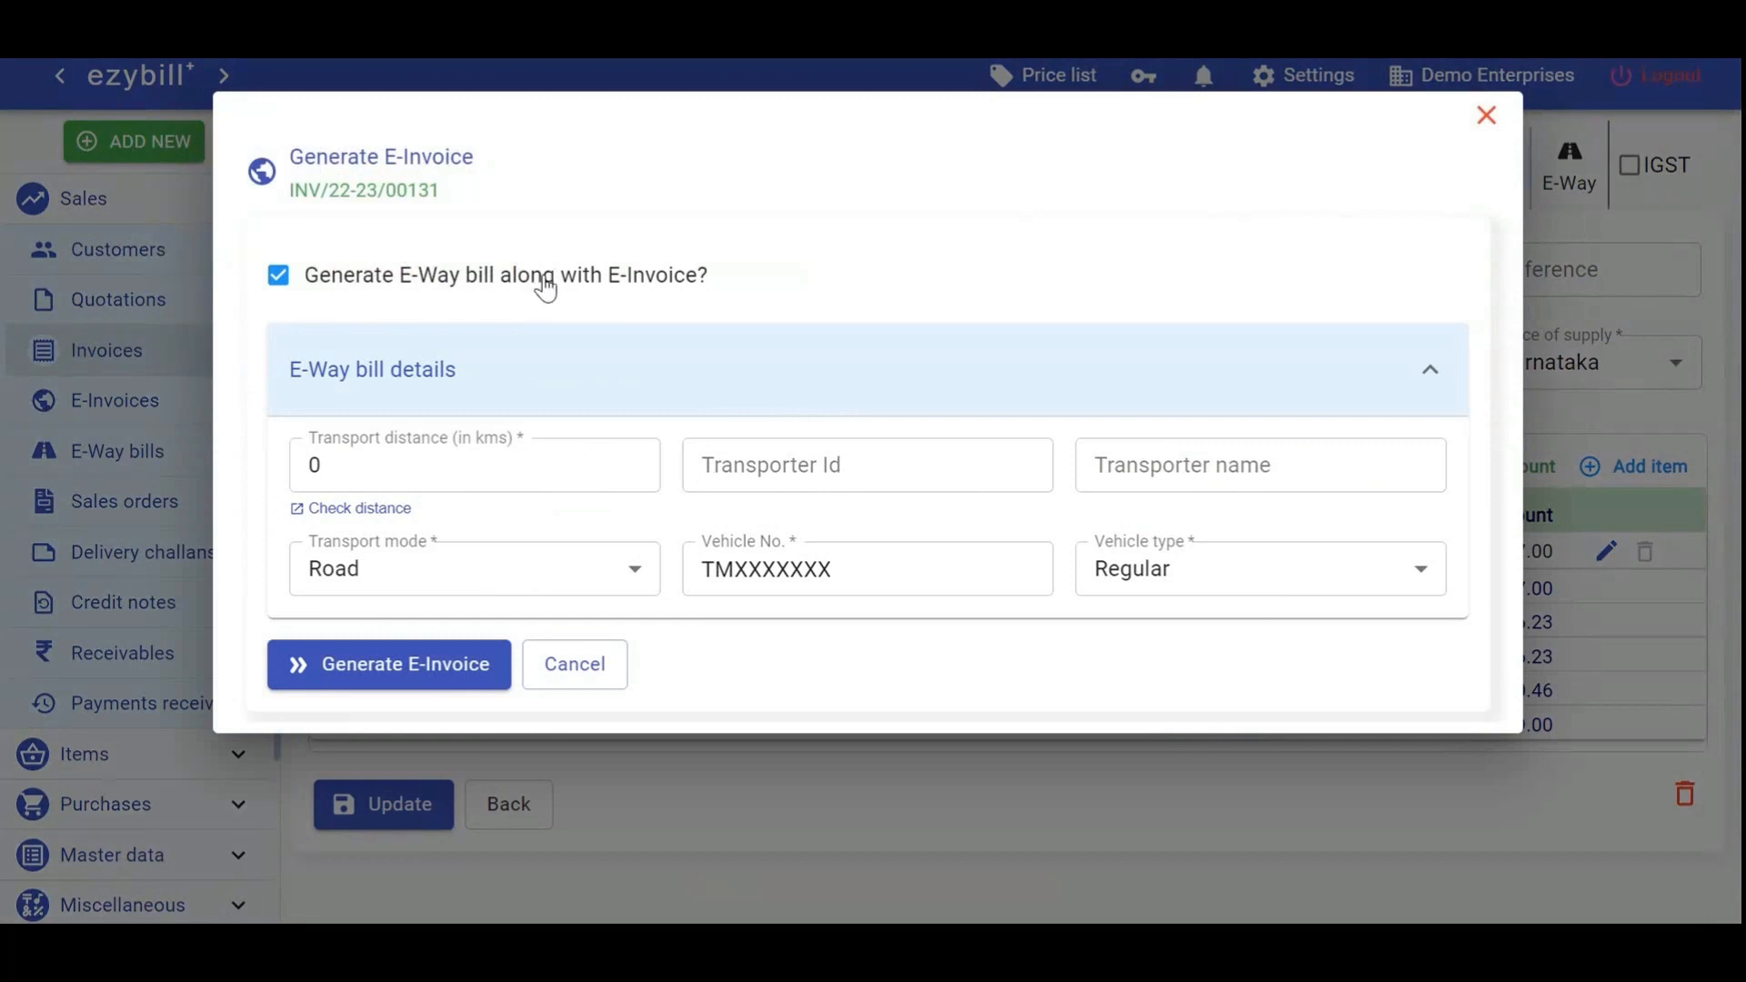
pyautogui.click(543, 277)
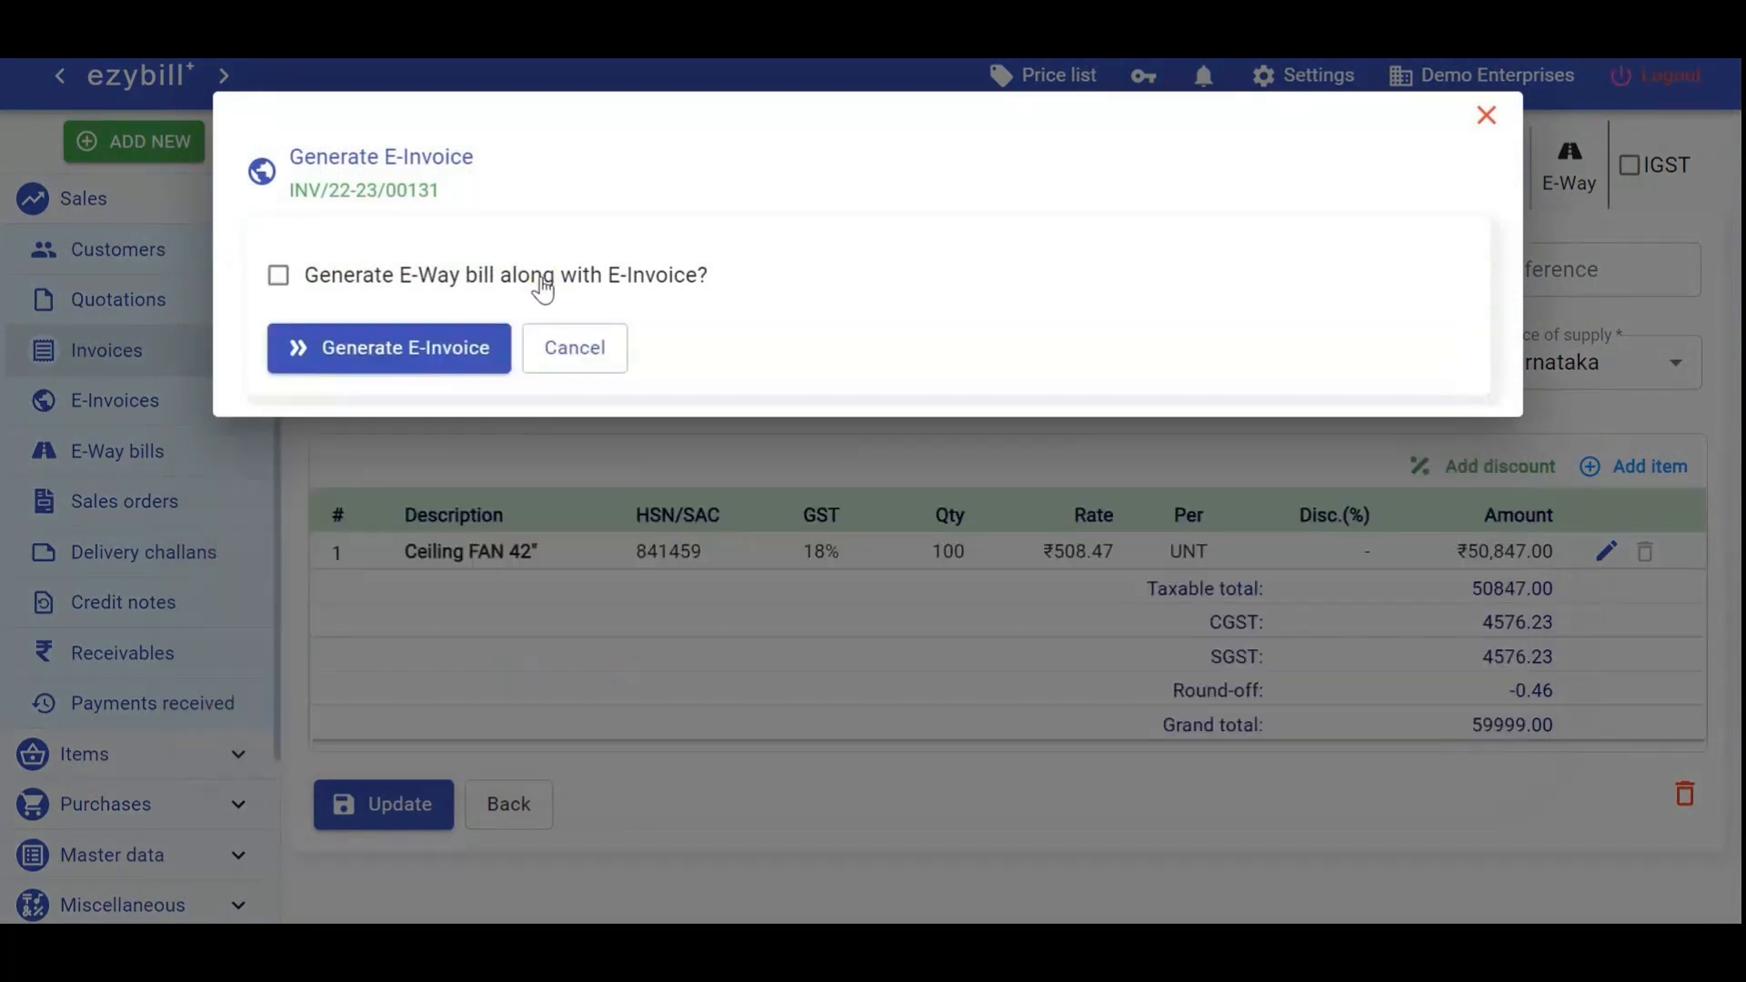
pyautogui.click(372, 360)
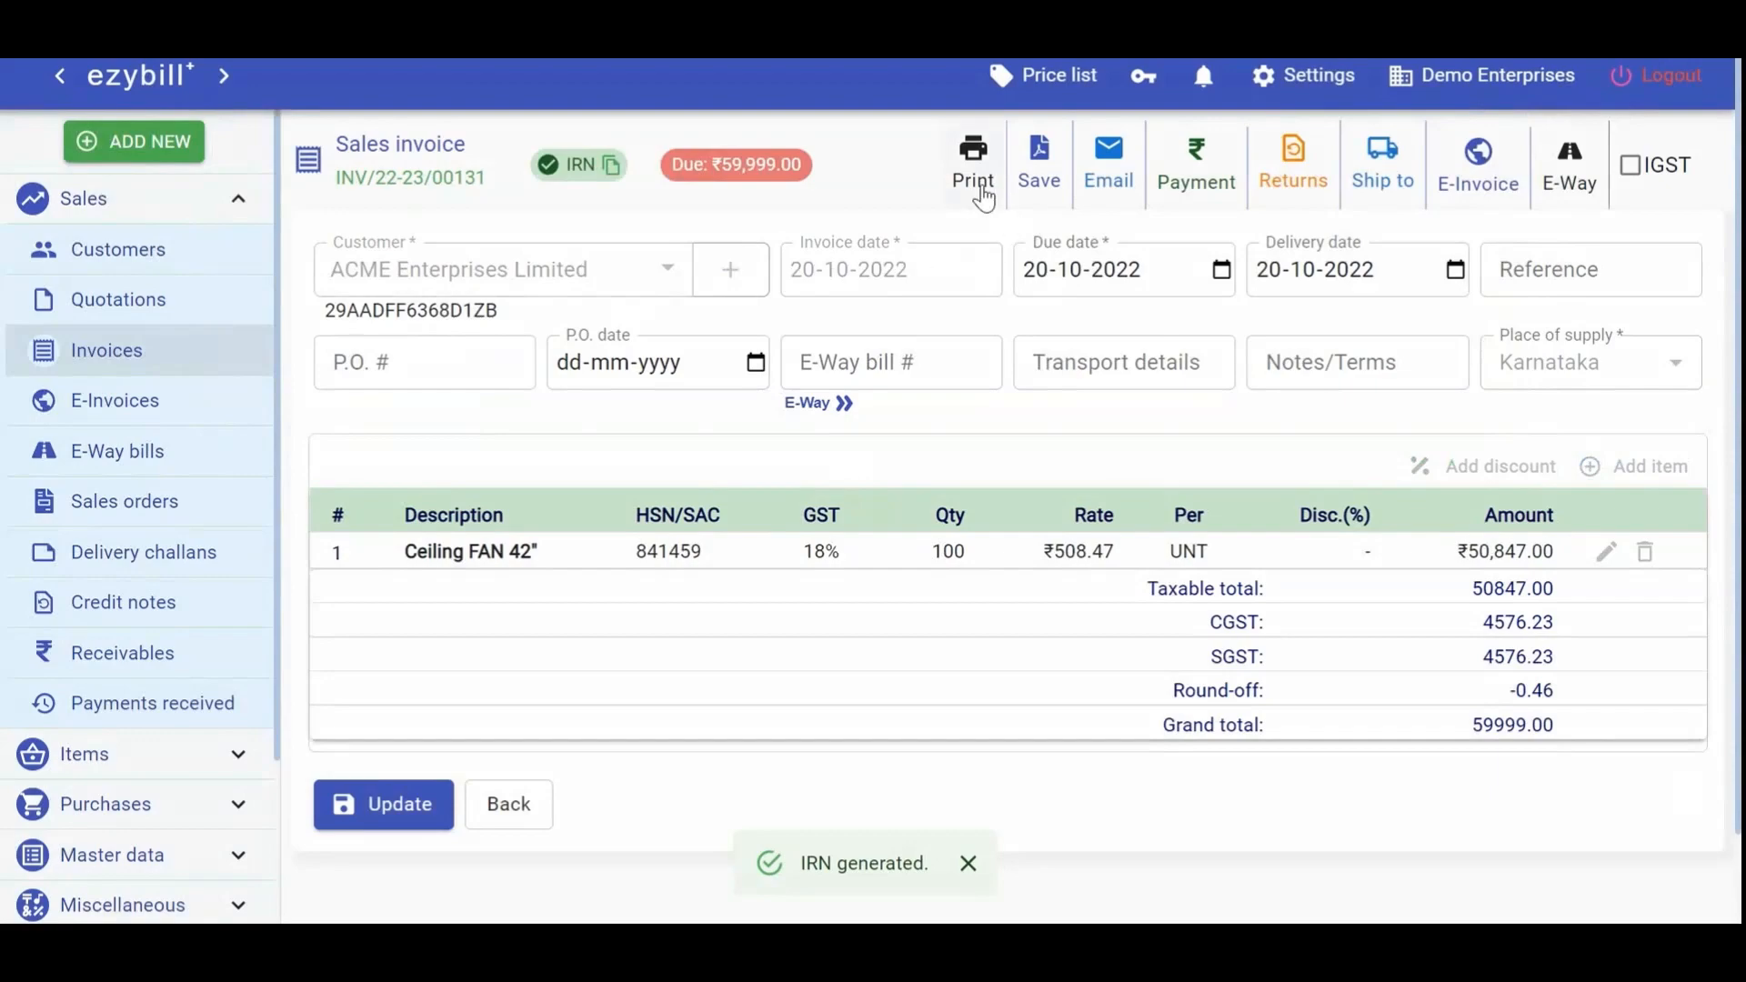
# Preview the INV/22-23/00131 printout without printing, copy its IRN, and update the invoice
pyautogui.click(982, 180)
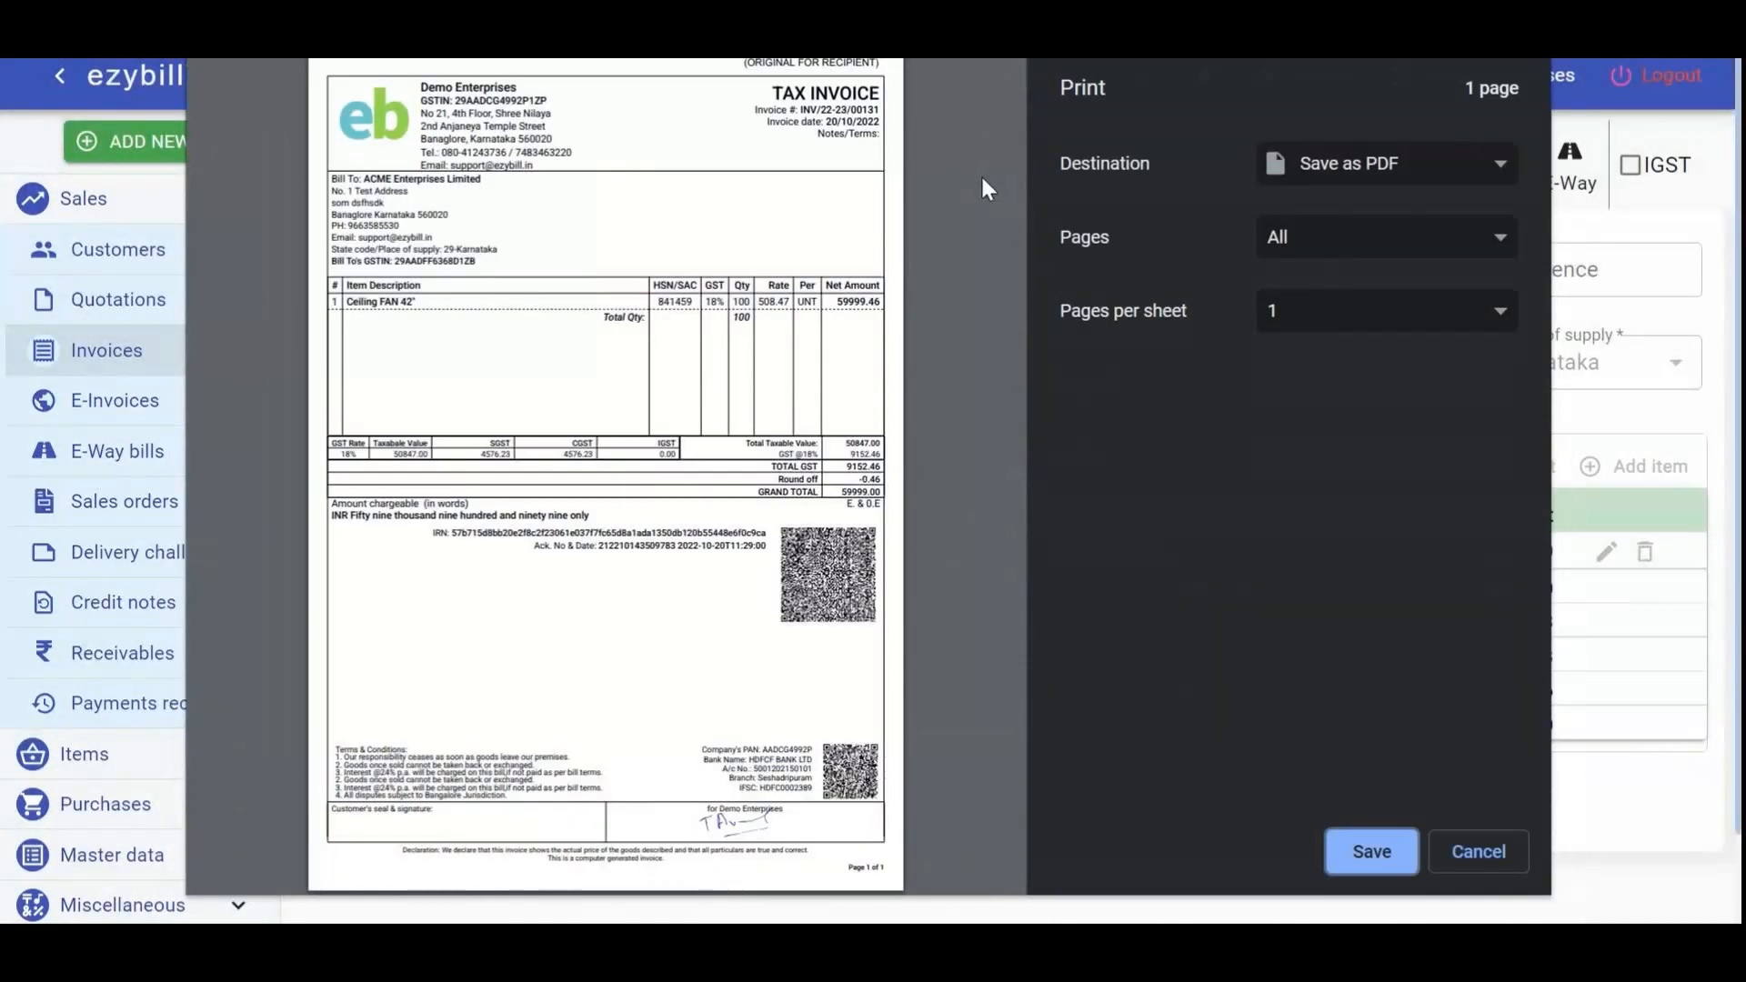
pyautogui.click(1476, 855)
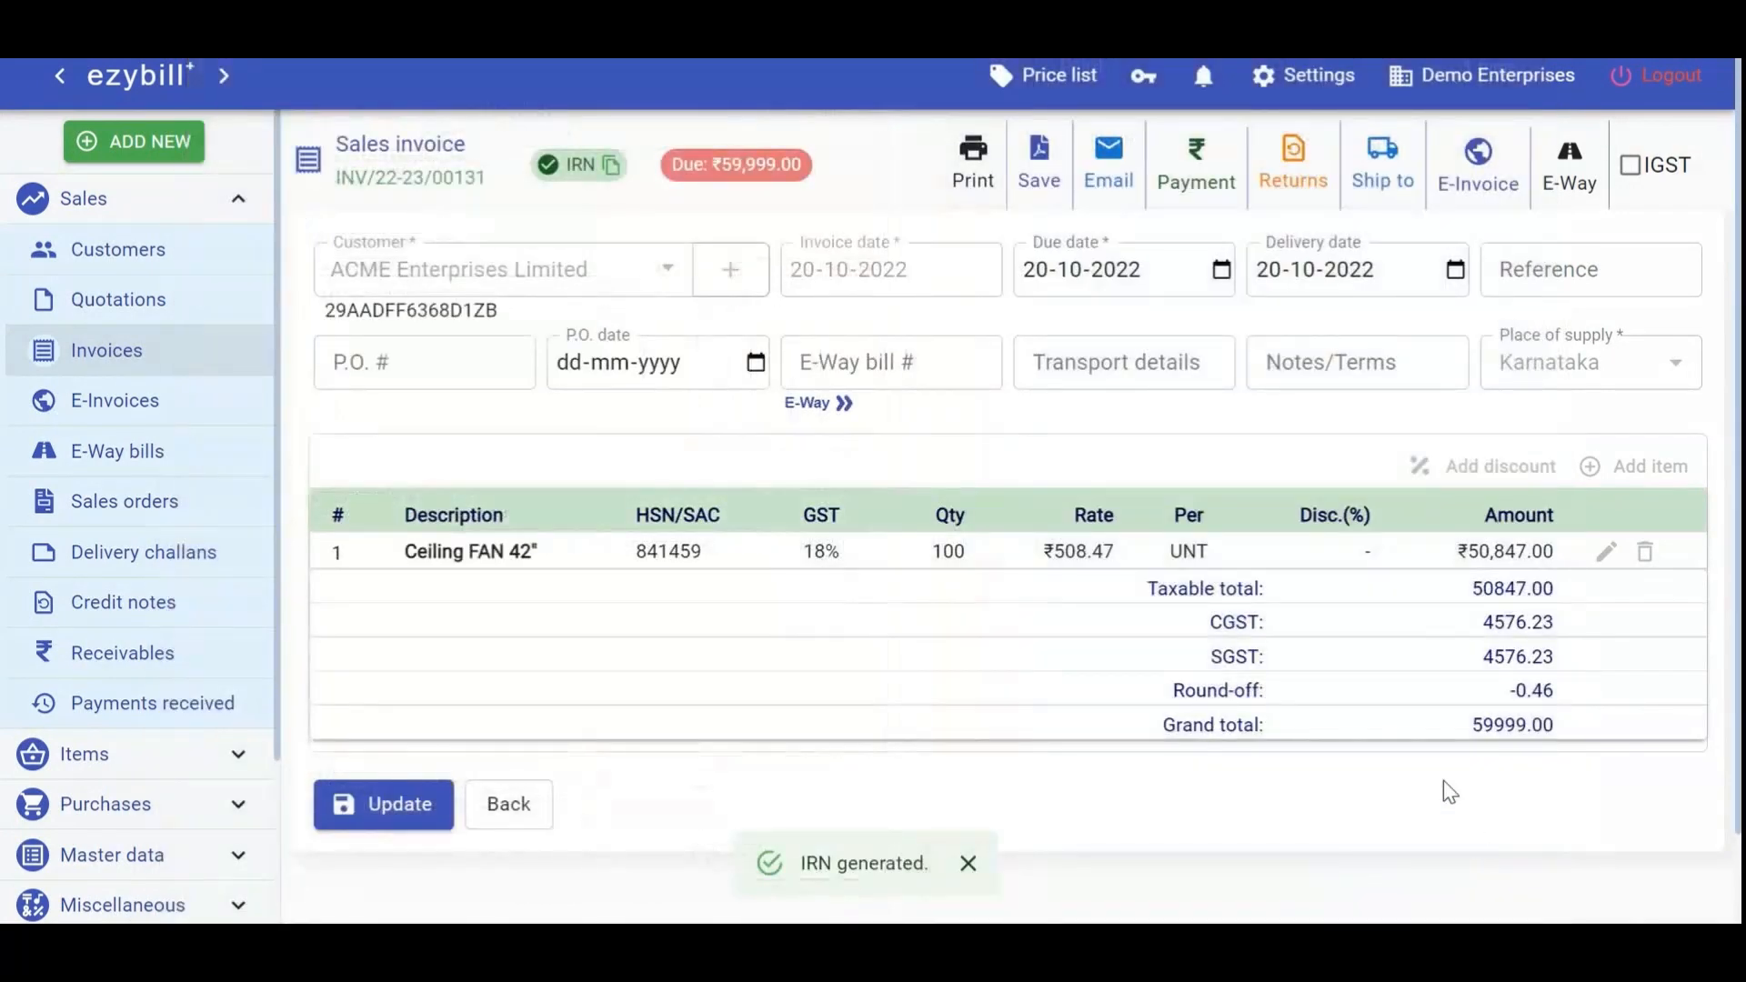
pyautogui.click(614, 167)
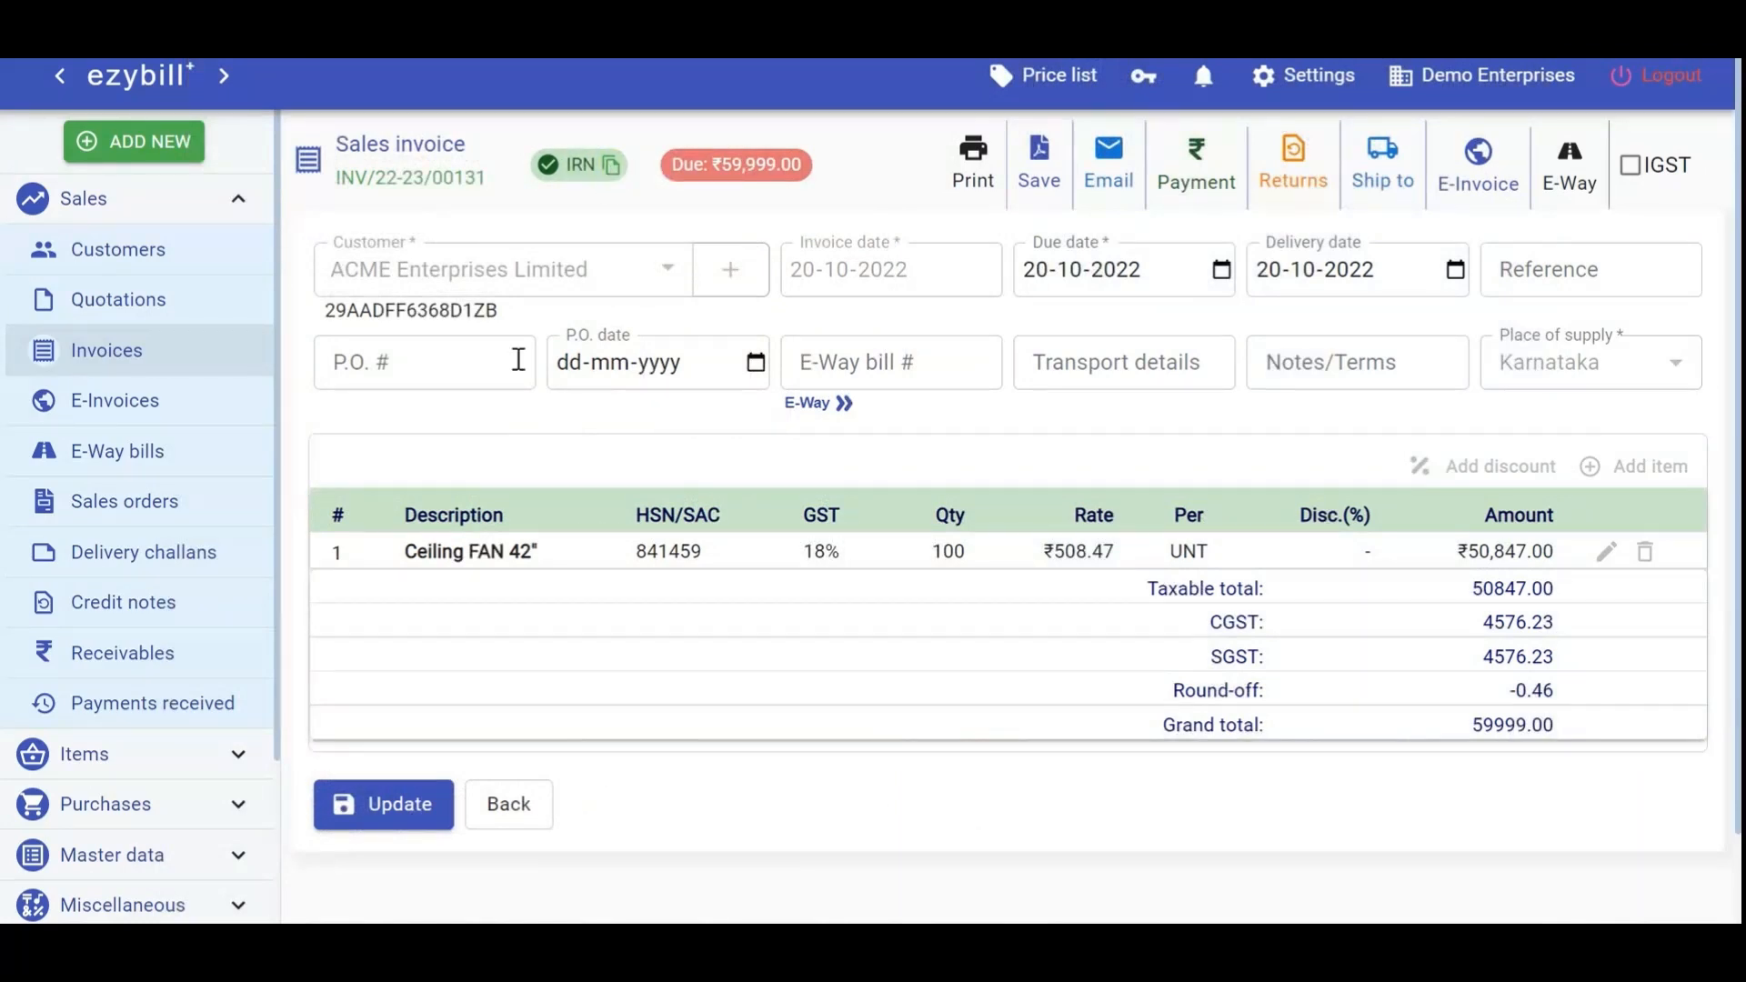
pyautogui.click(391, 804)
pyautogui.click(196, 405)
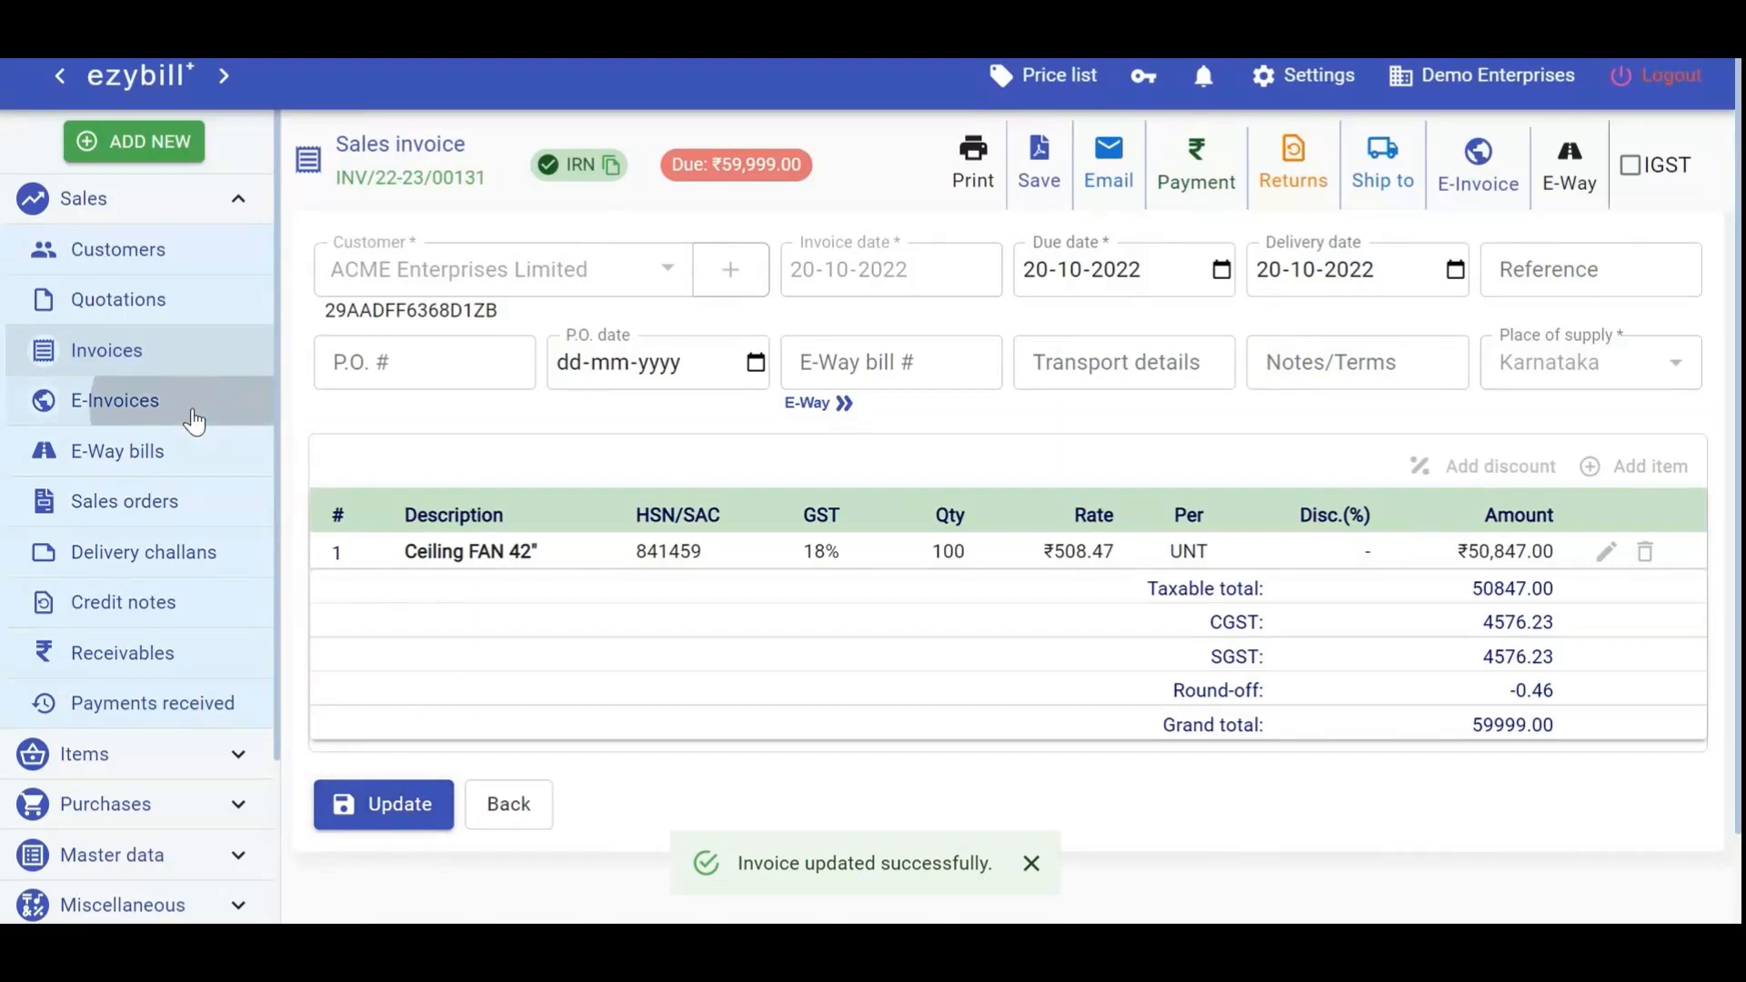
# Preview the Govt. Format e-invoice printout for INV/22-23/00131, then close it without printing
pyautogui.click(487, 295)
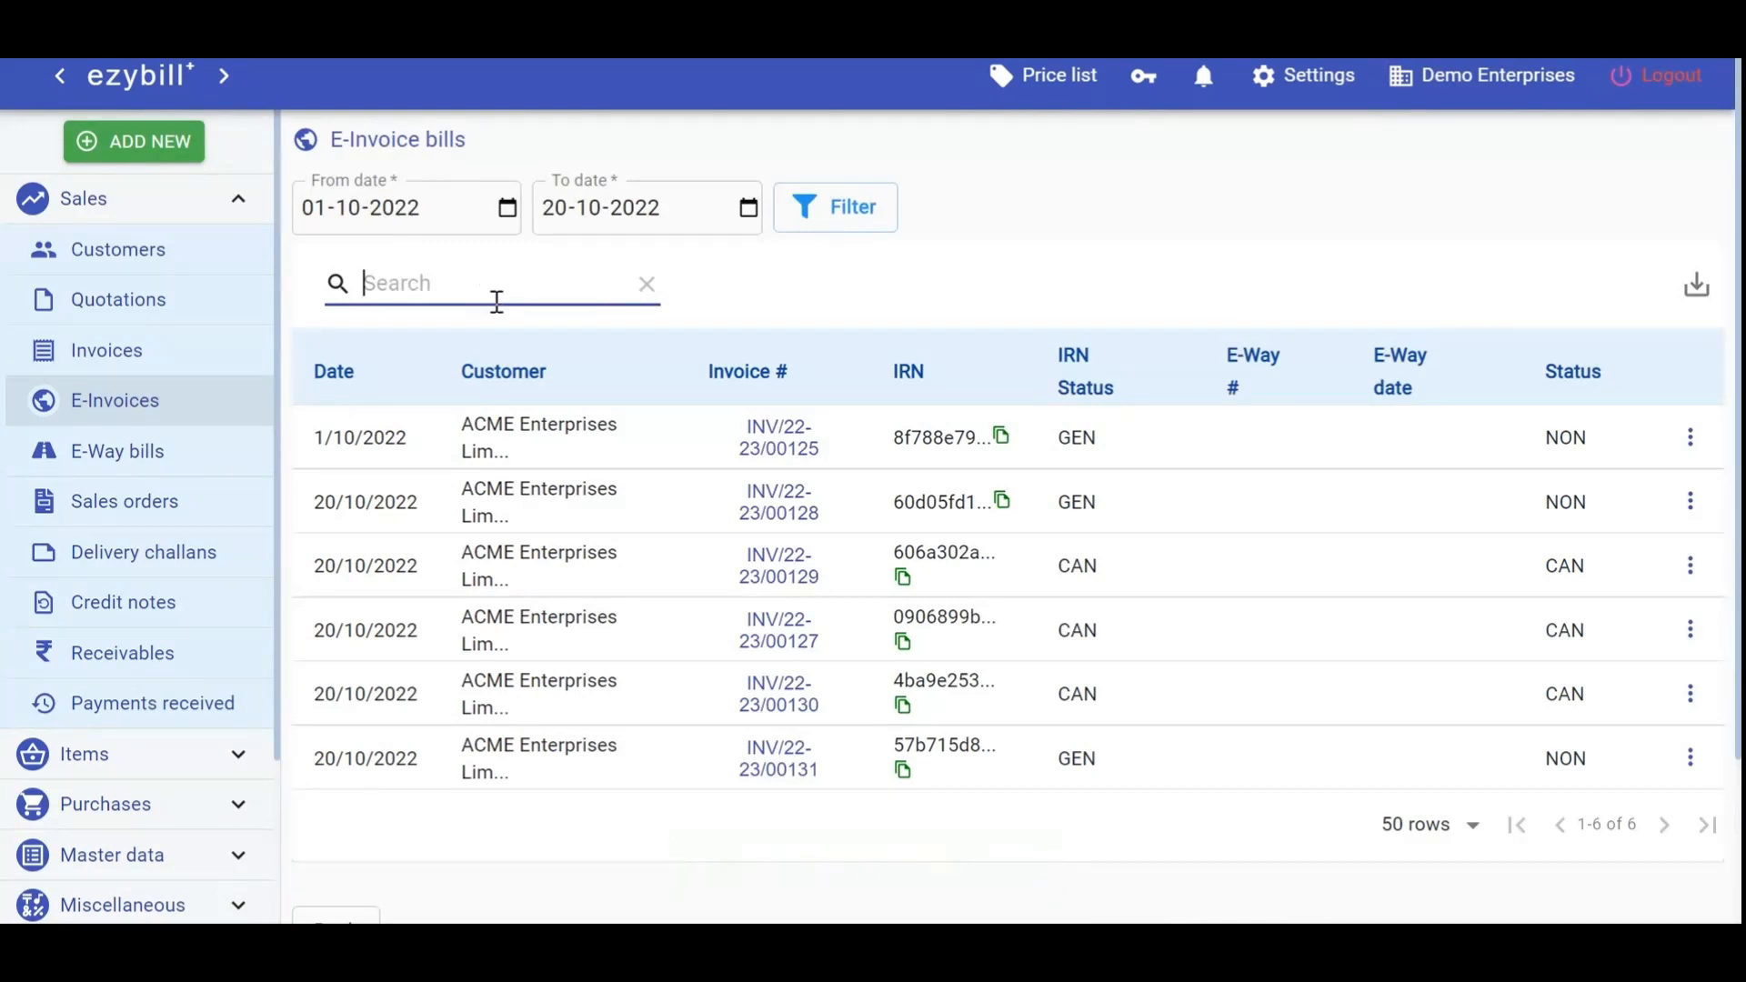
pyautogui.click(1691, 760)
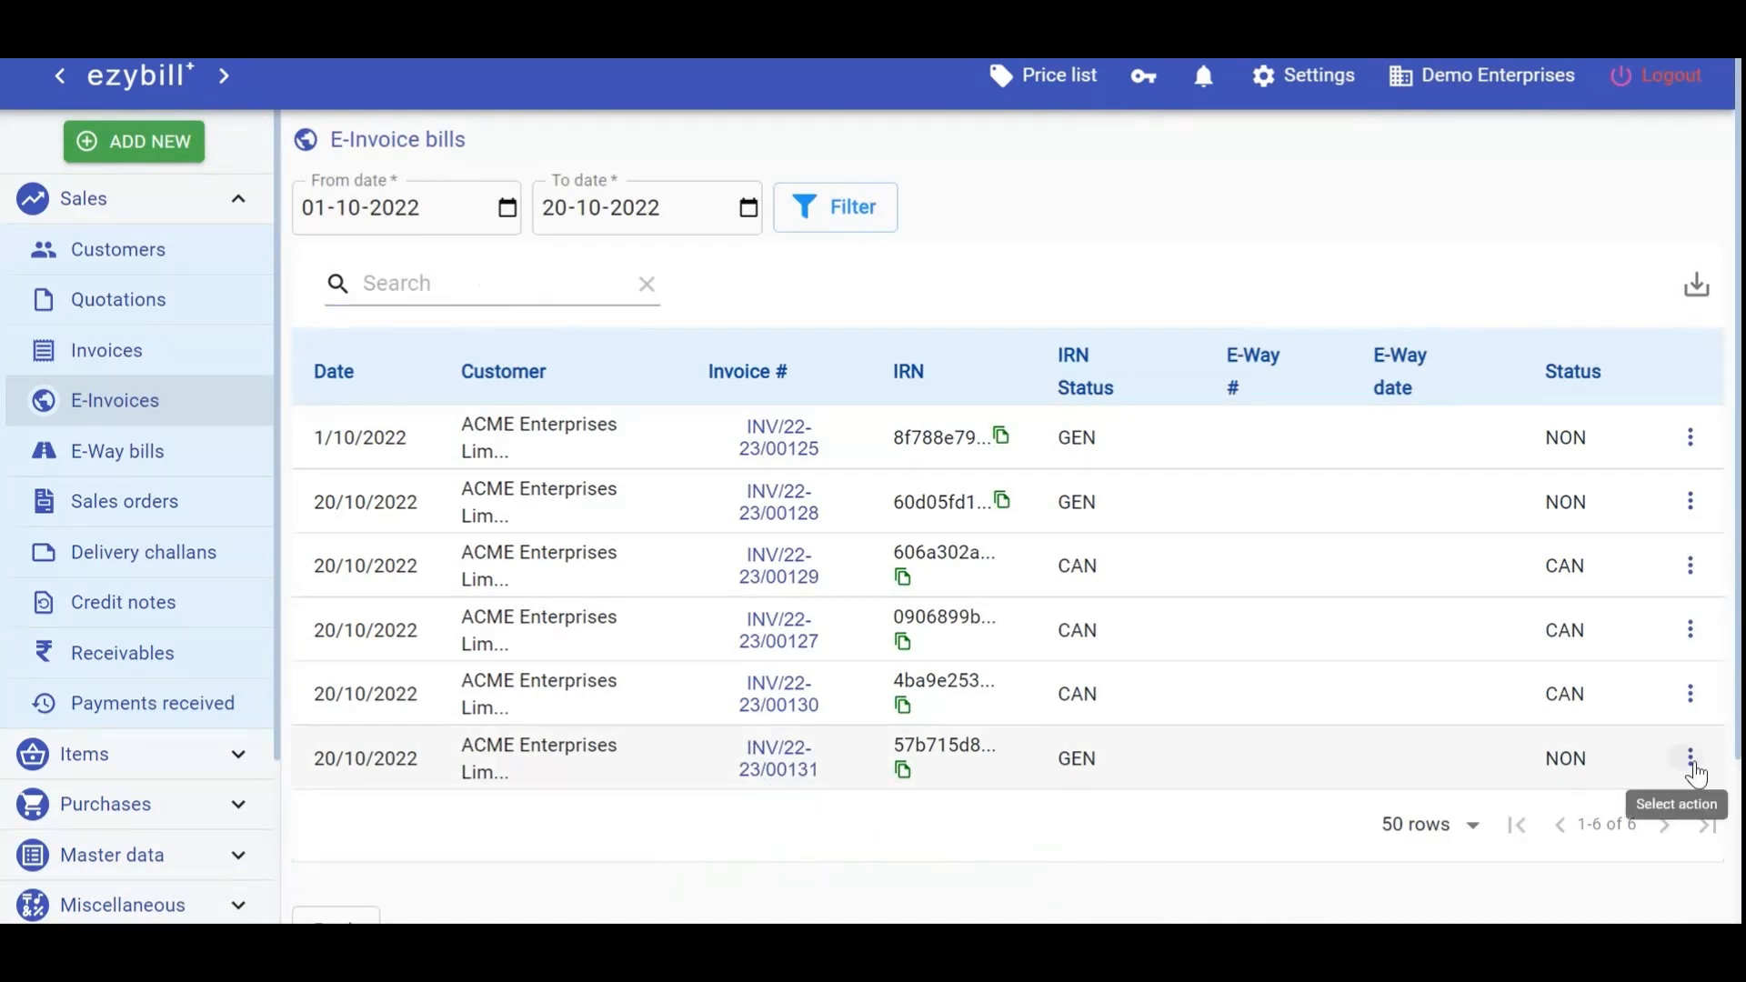
pyautogui.click(1693, 770)
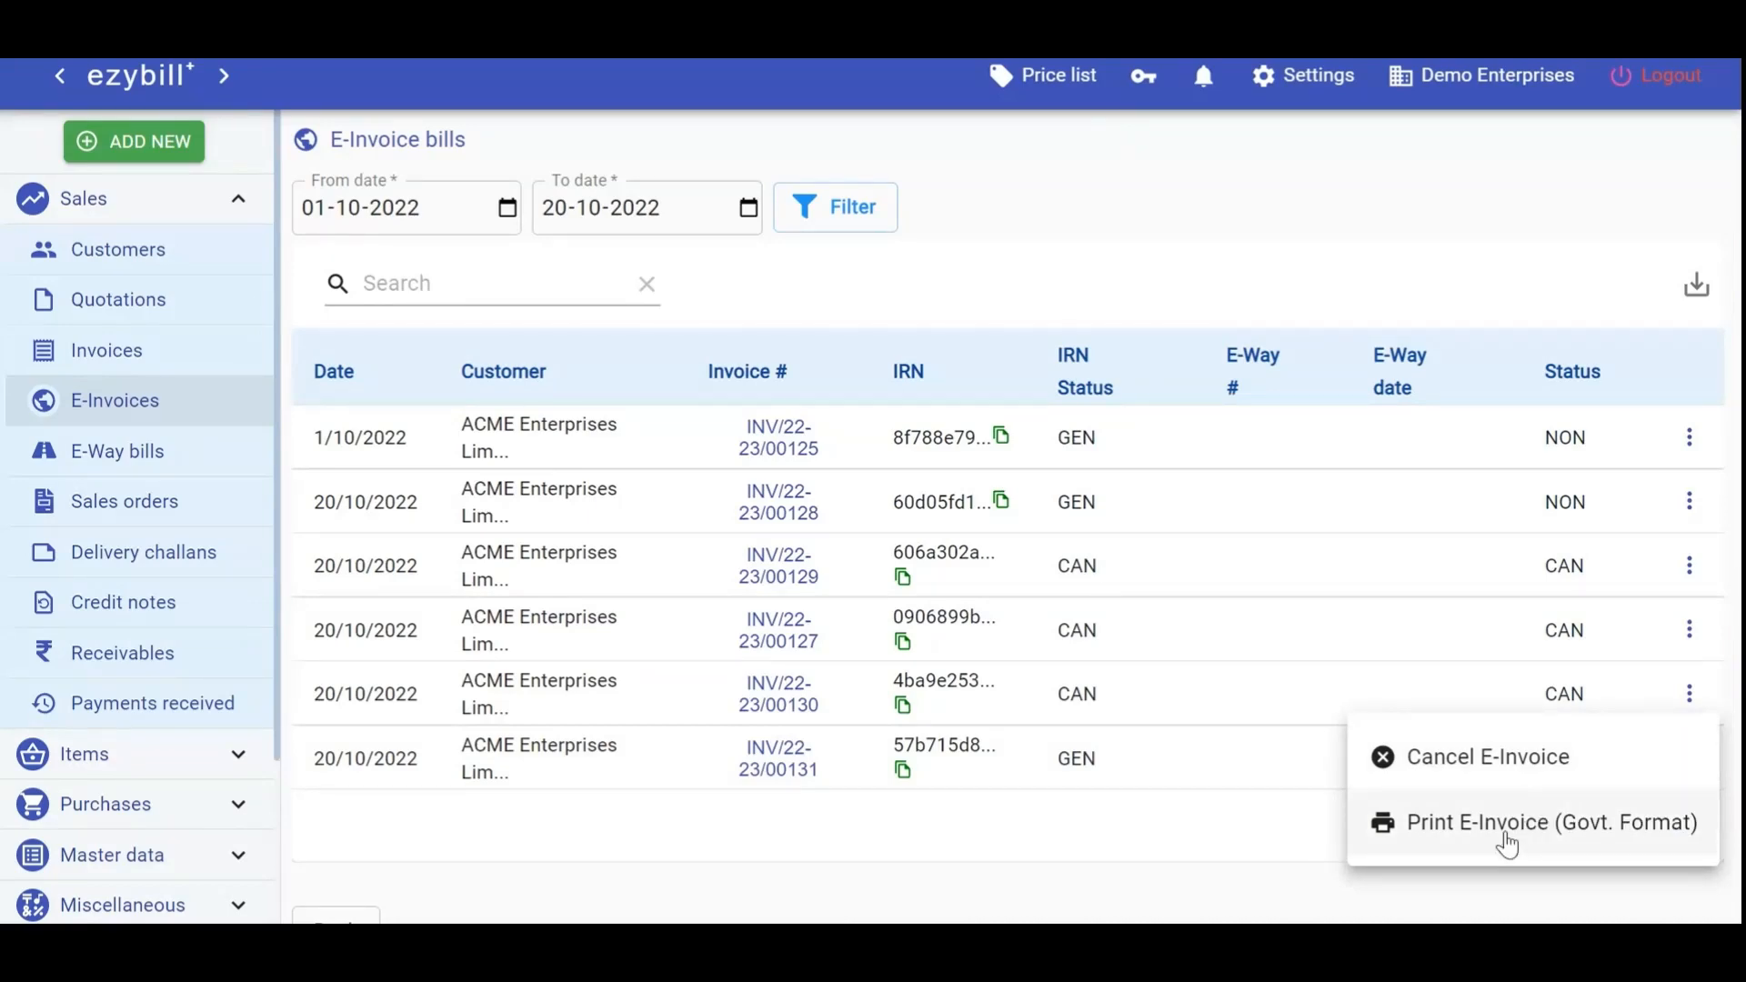
pyautogui.click(1505, 831)
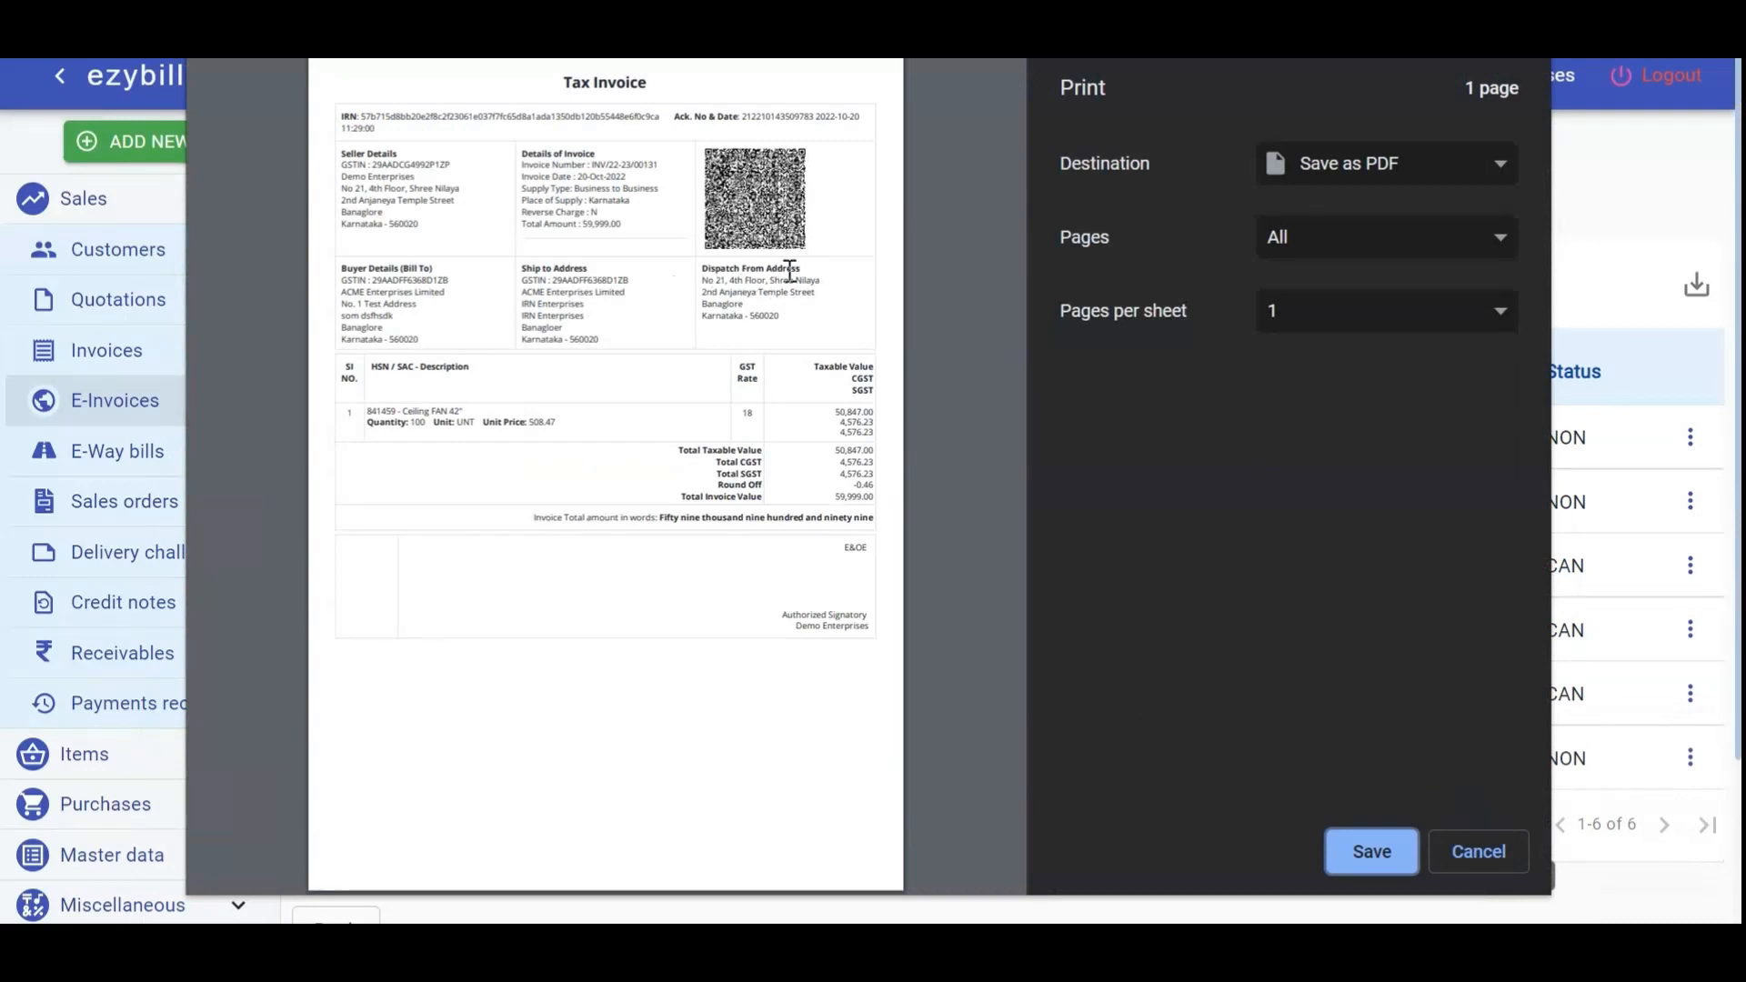
pyautogui.click(1470, 852)
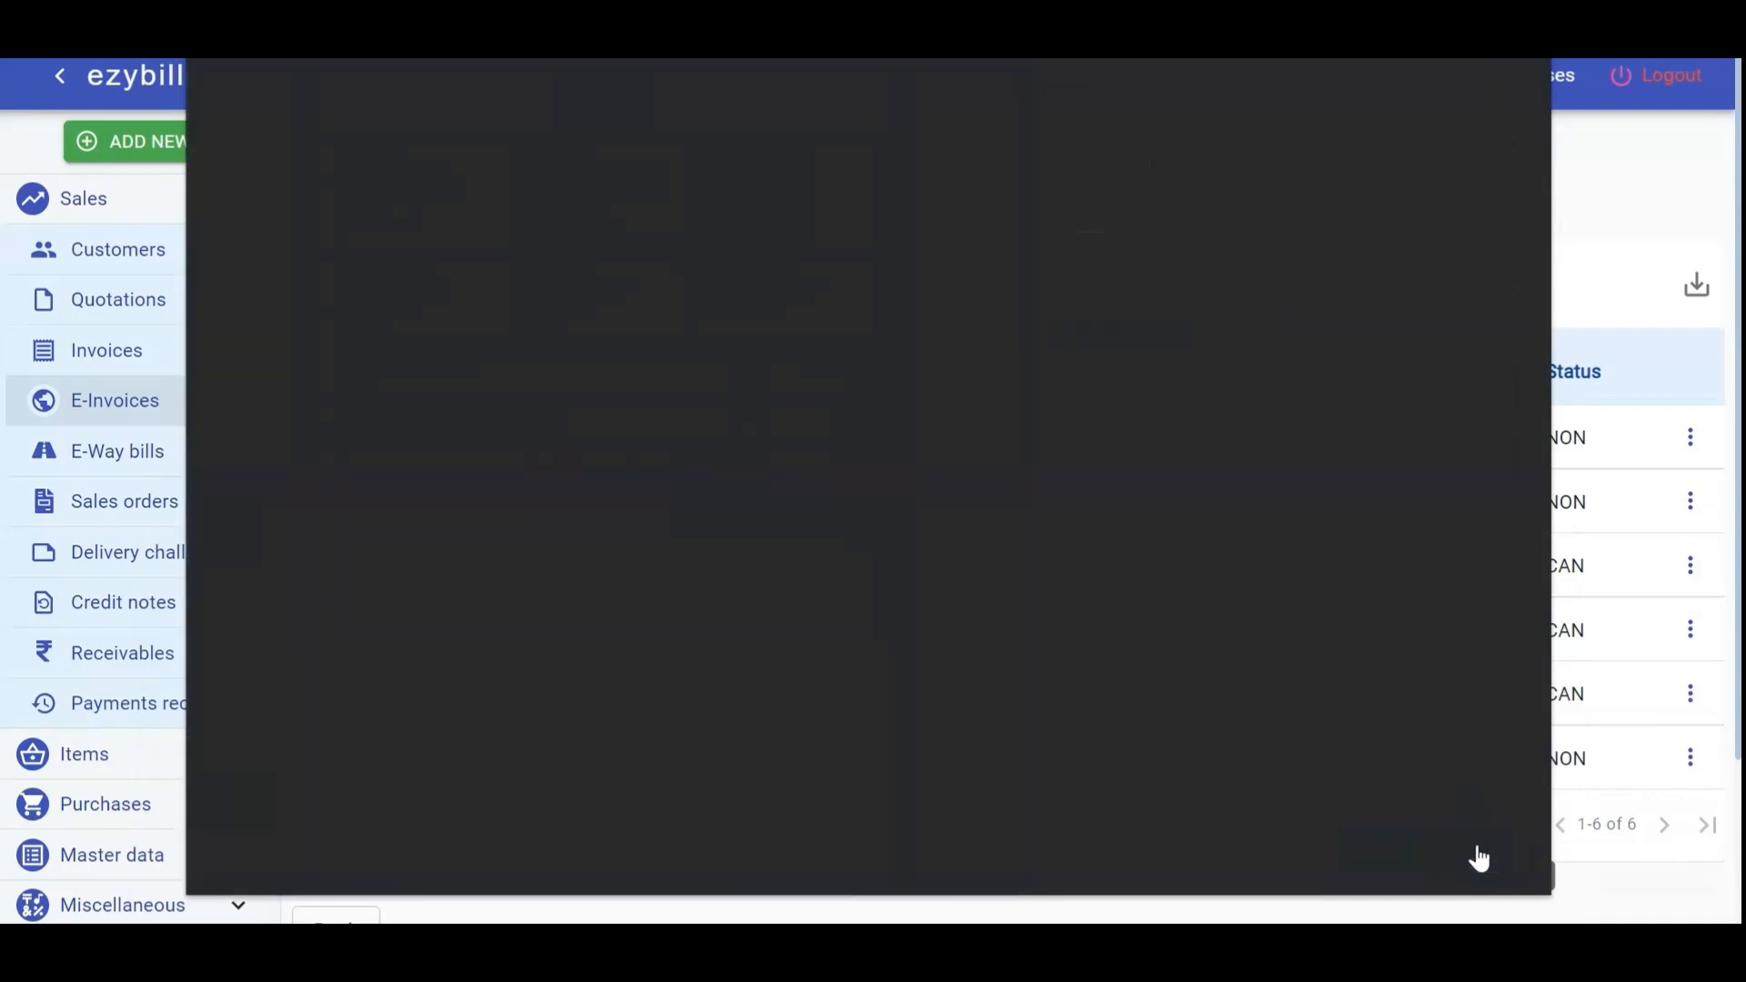
pyautogui.click(1690, 758)
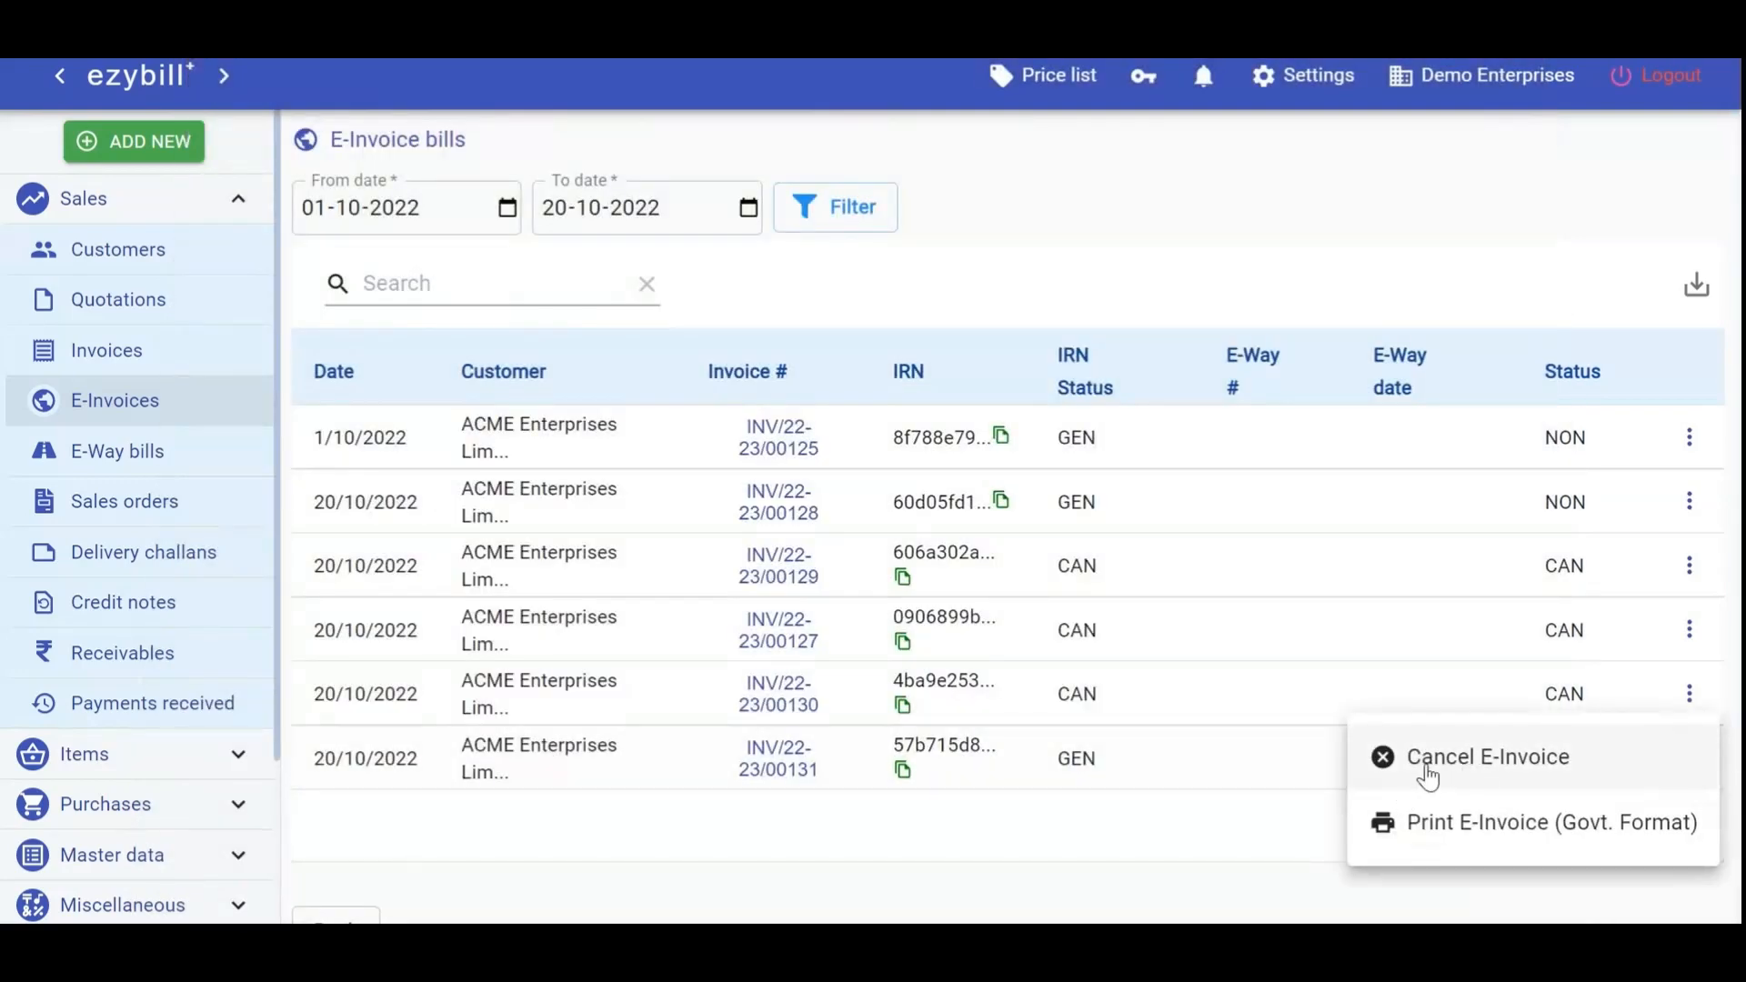
# Cancel the INV/22-23/00131 e-invoice and confirm with Yes
pyautogui.click(1470, 758)
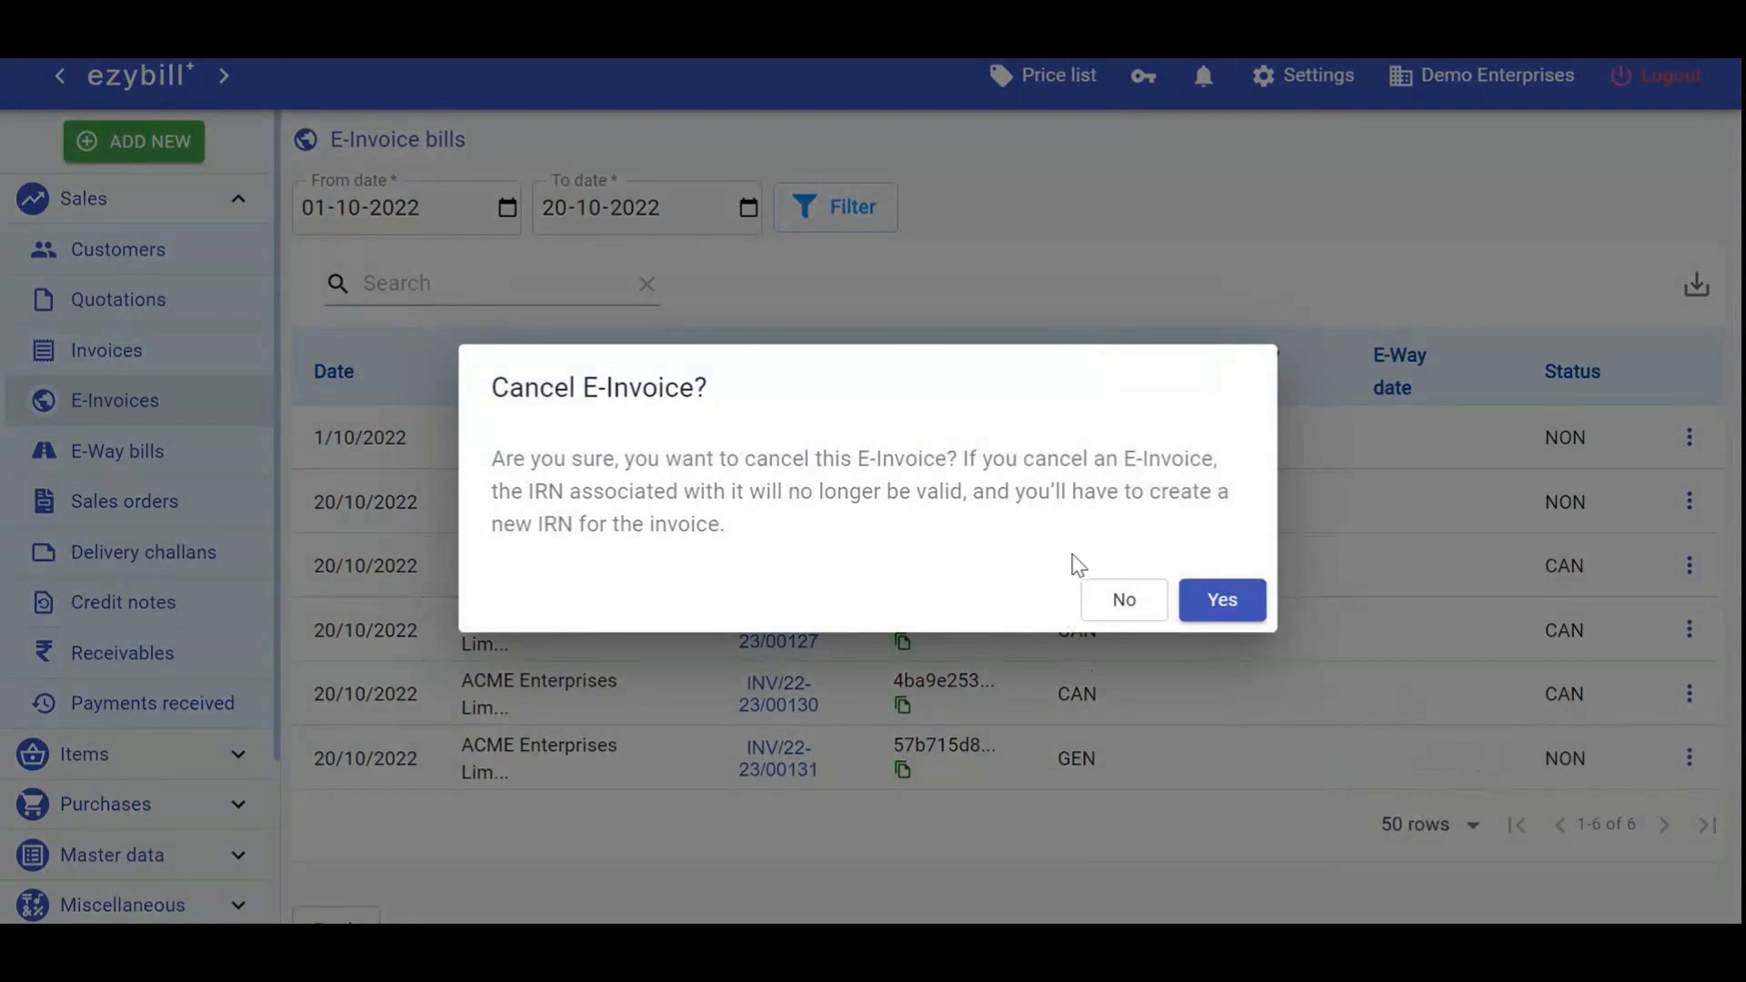
pyautogui.click(1201, 605)
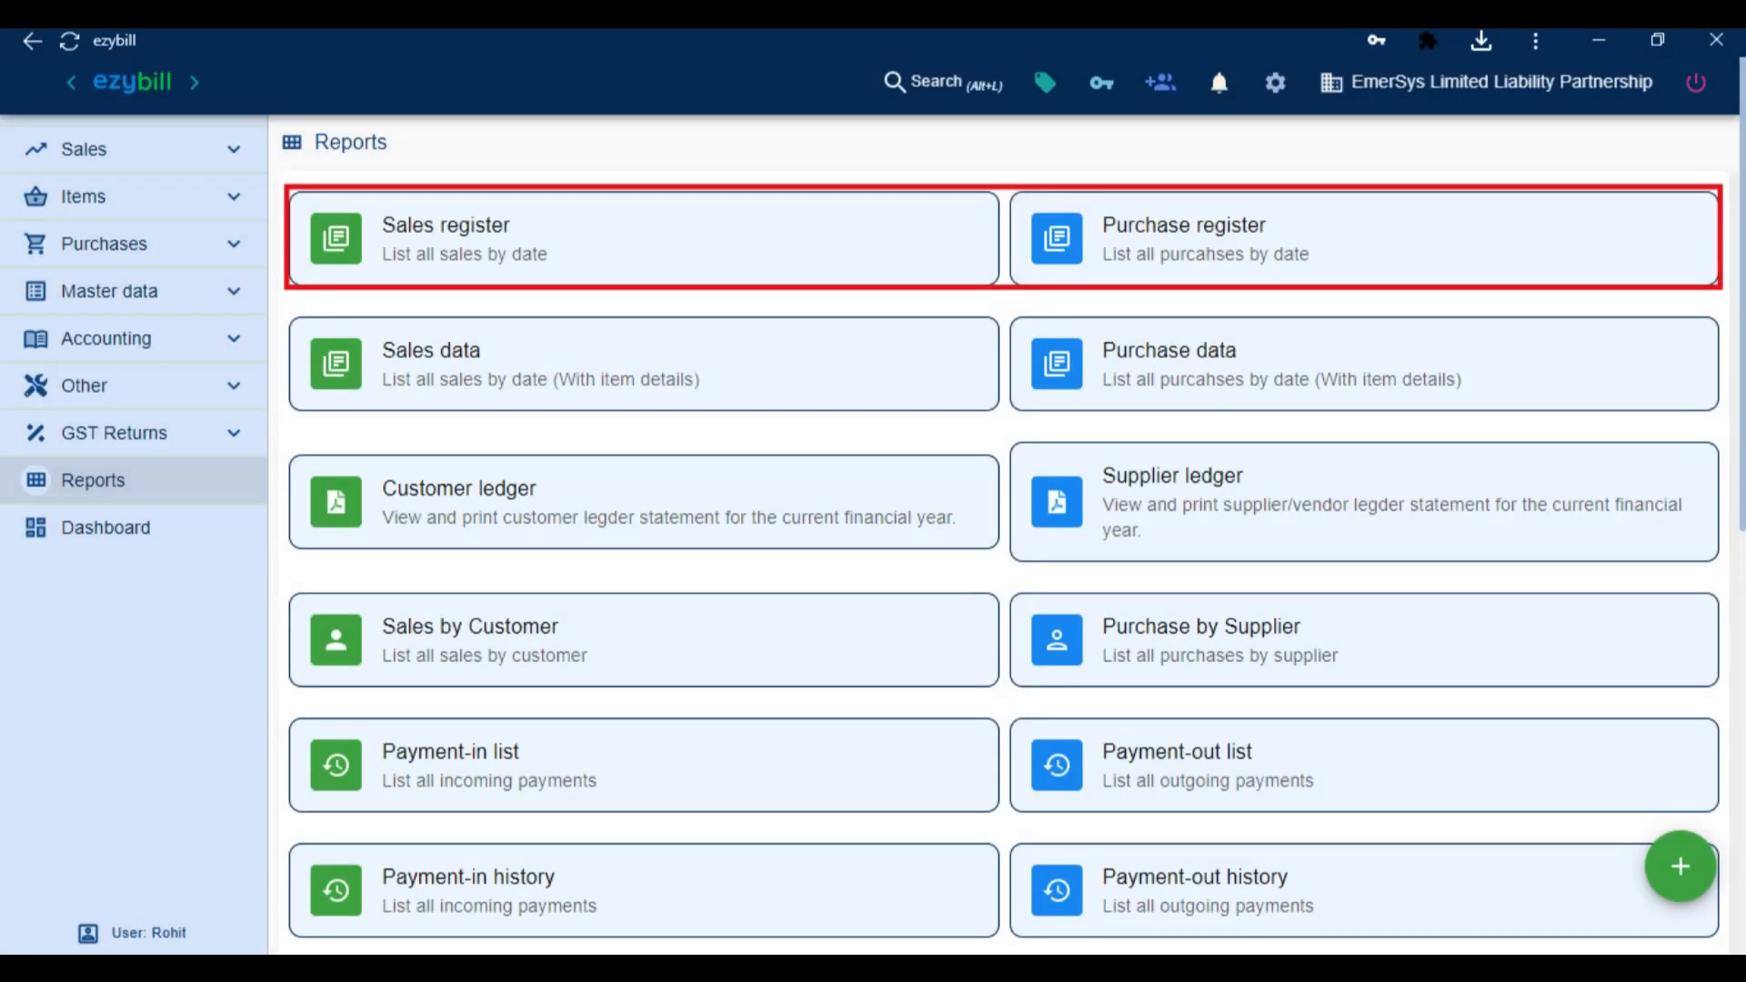
pyautogui.scroll(-7, 1004, 535)
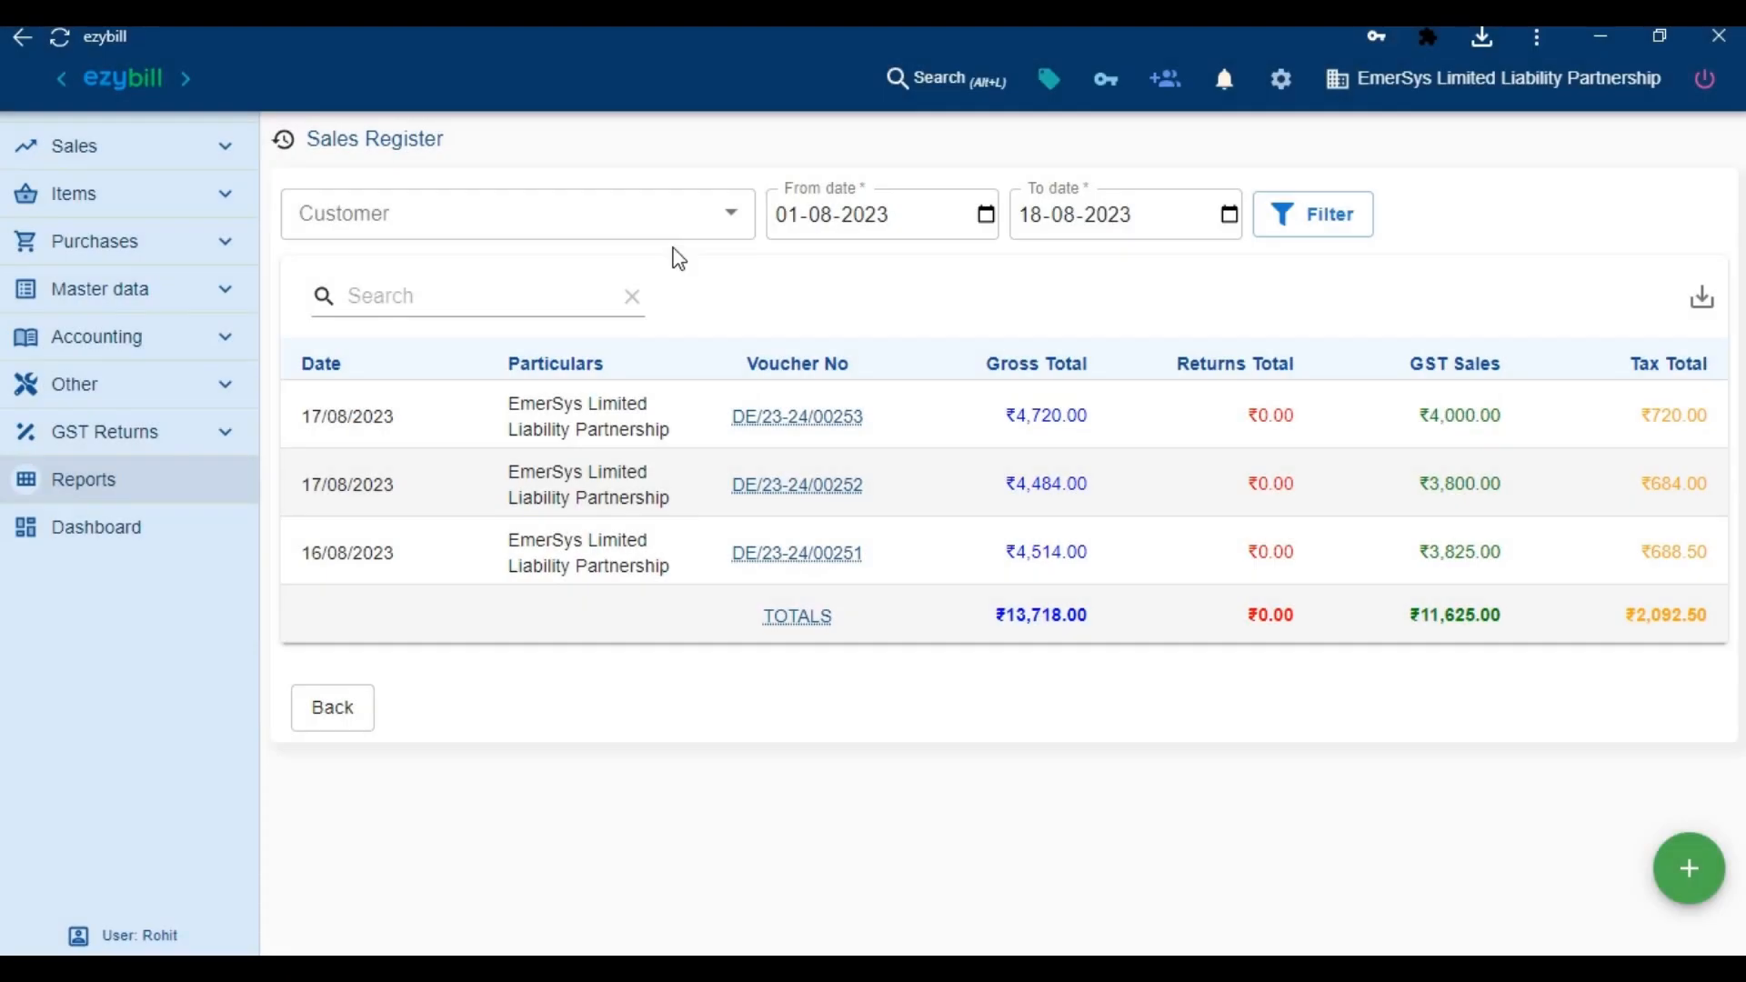
# Filter the Sales register for EmerSys Limited Liability Partnership from 01-05-2023 to 18-12-2023
pyautogui.click(669, 222)
pyautogui.click(615, 285)
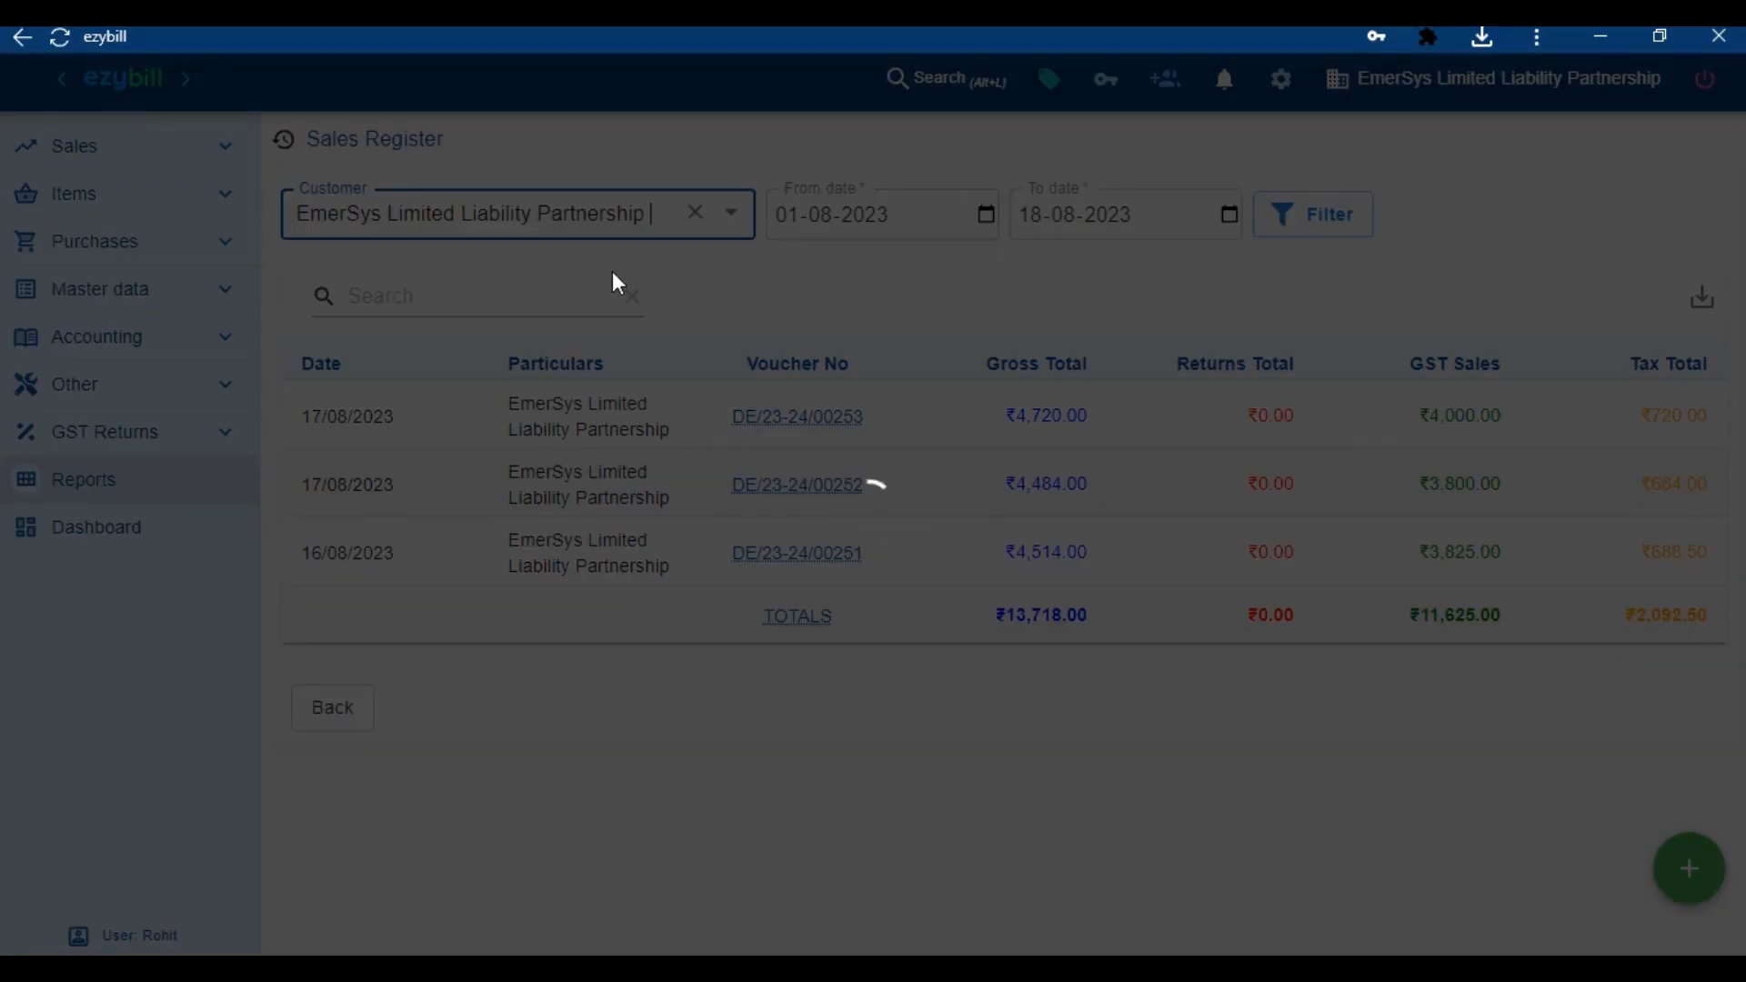
pyautogui.press('Tab')
pyautogui.press('Tab')
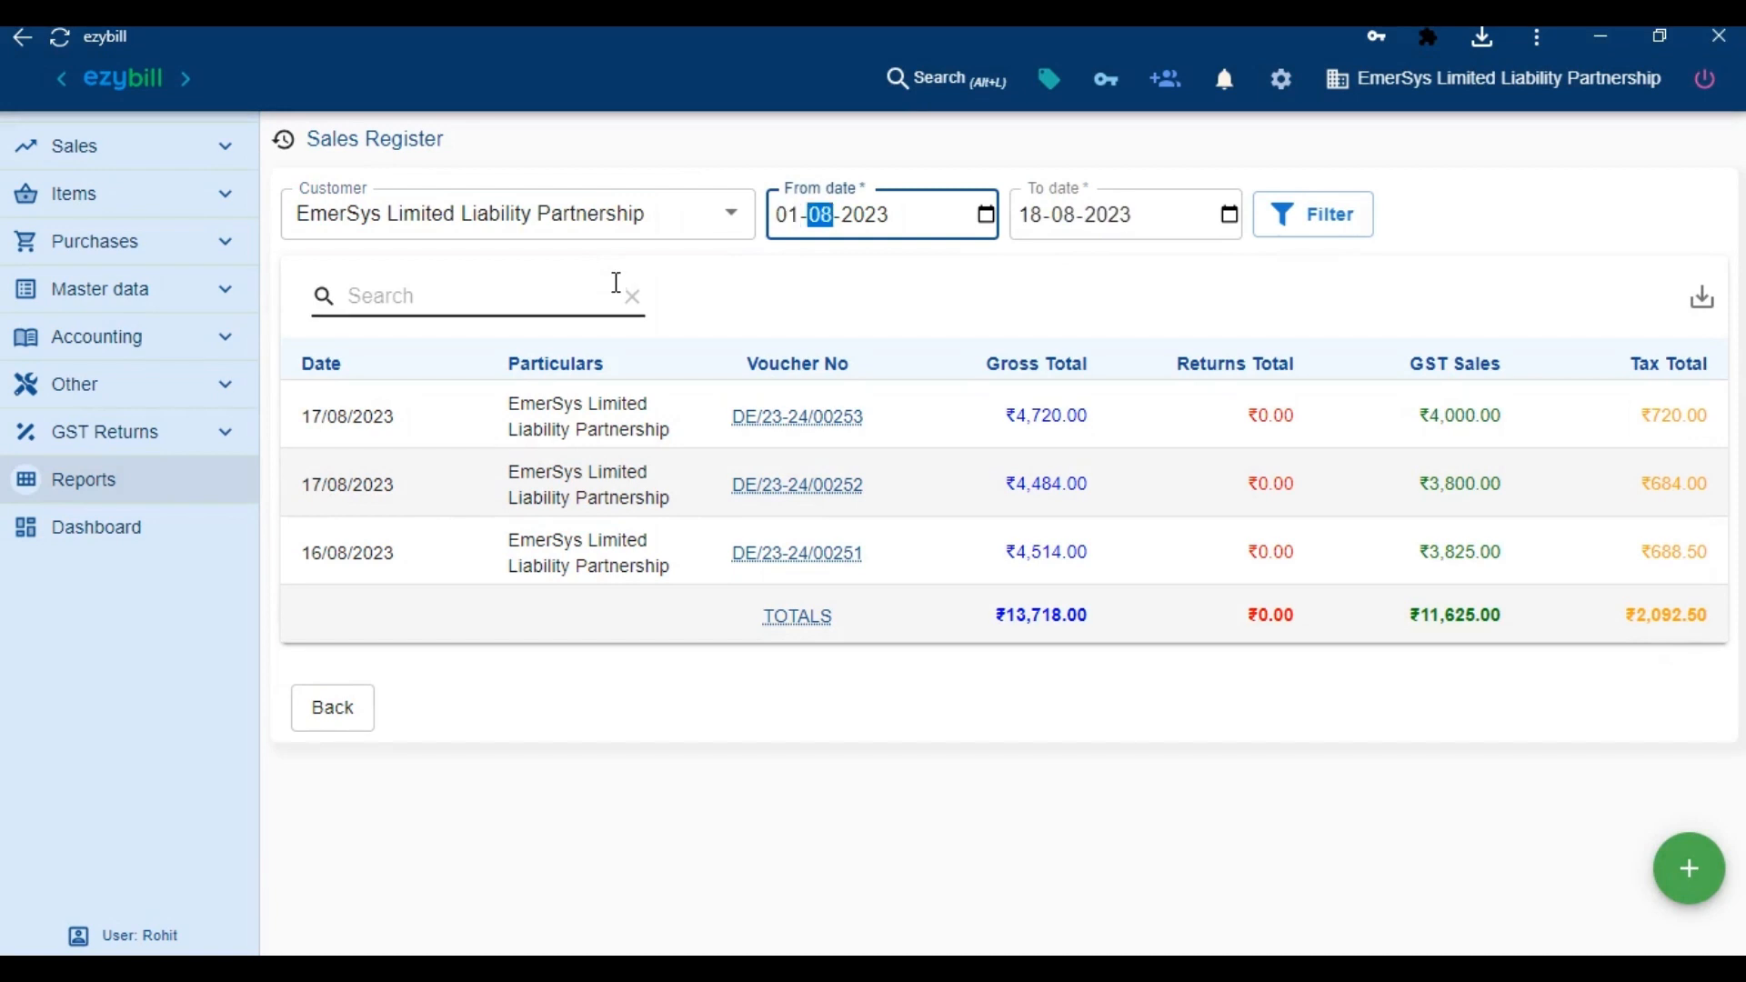
pyautogui.write('05')
pyautogui.press('Tab')
pyautogui.press('Tab')
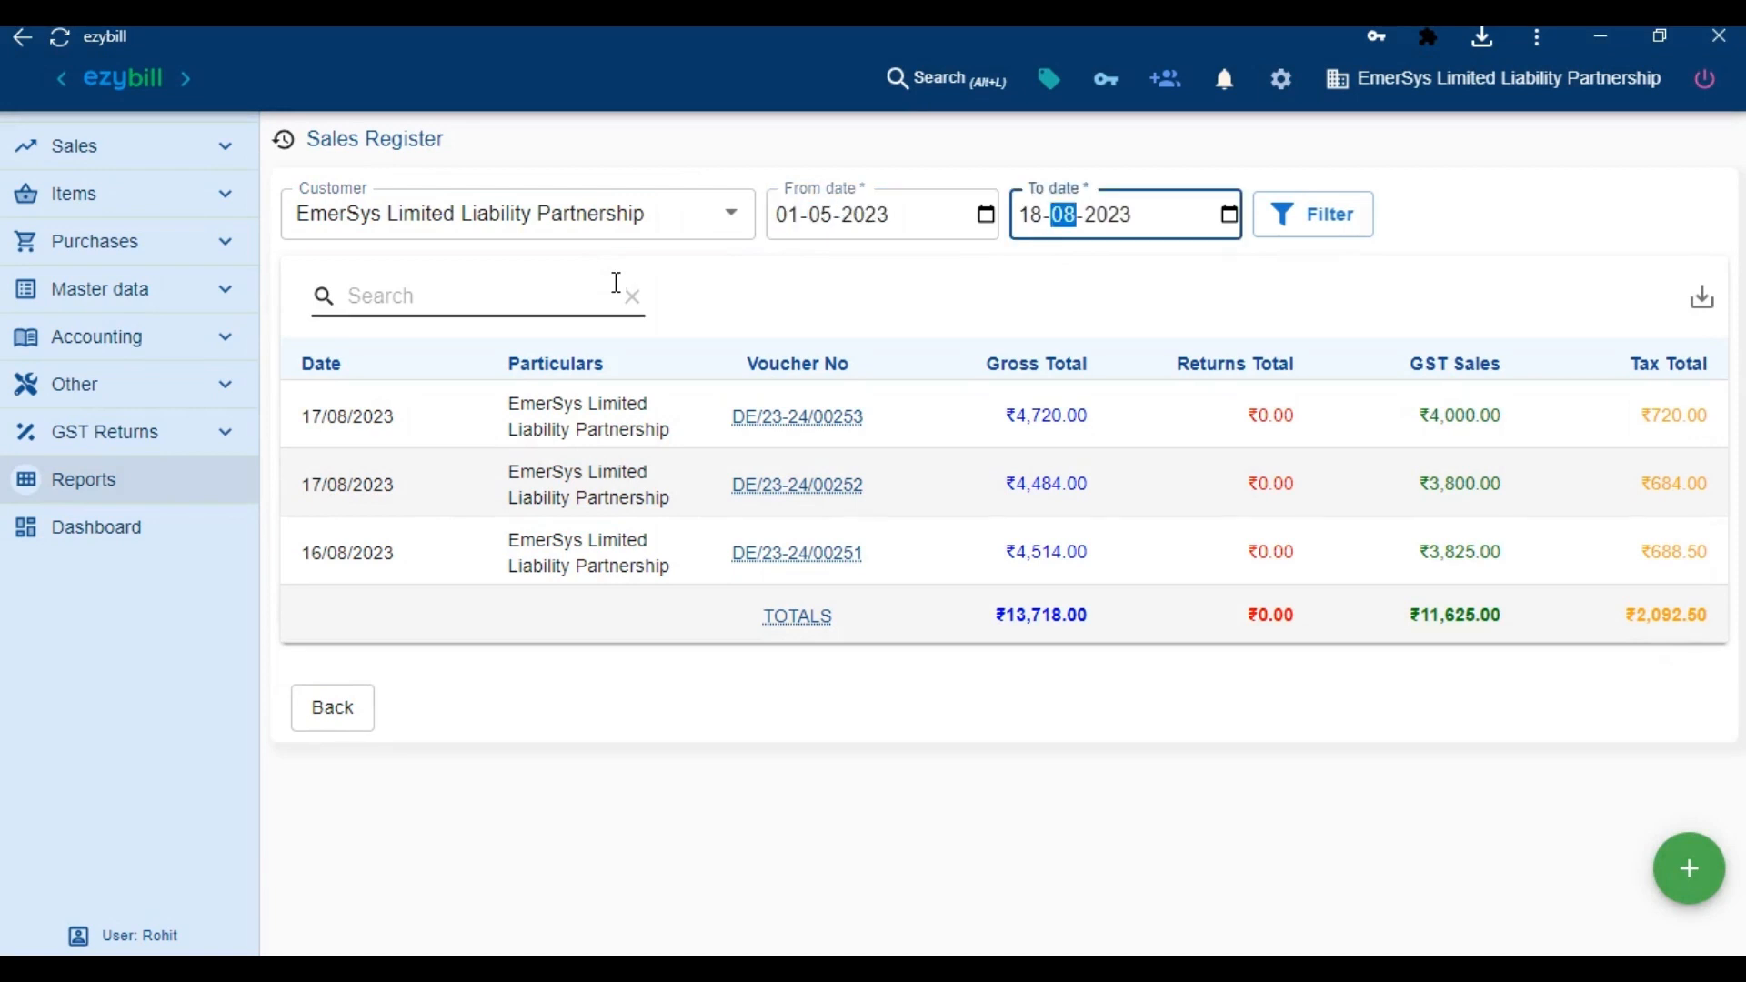
pyautogui.write('12')
pyautogui.click(1295, 219)
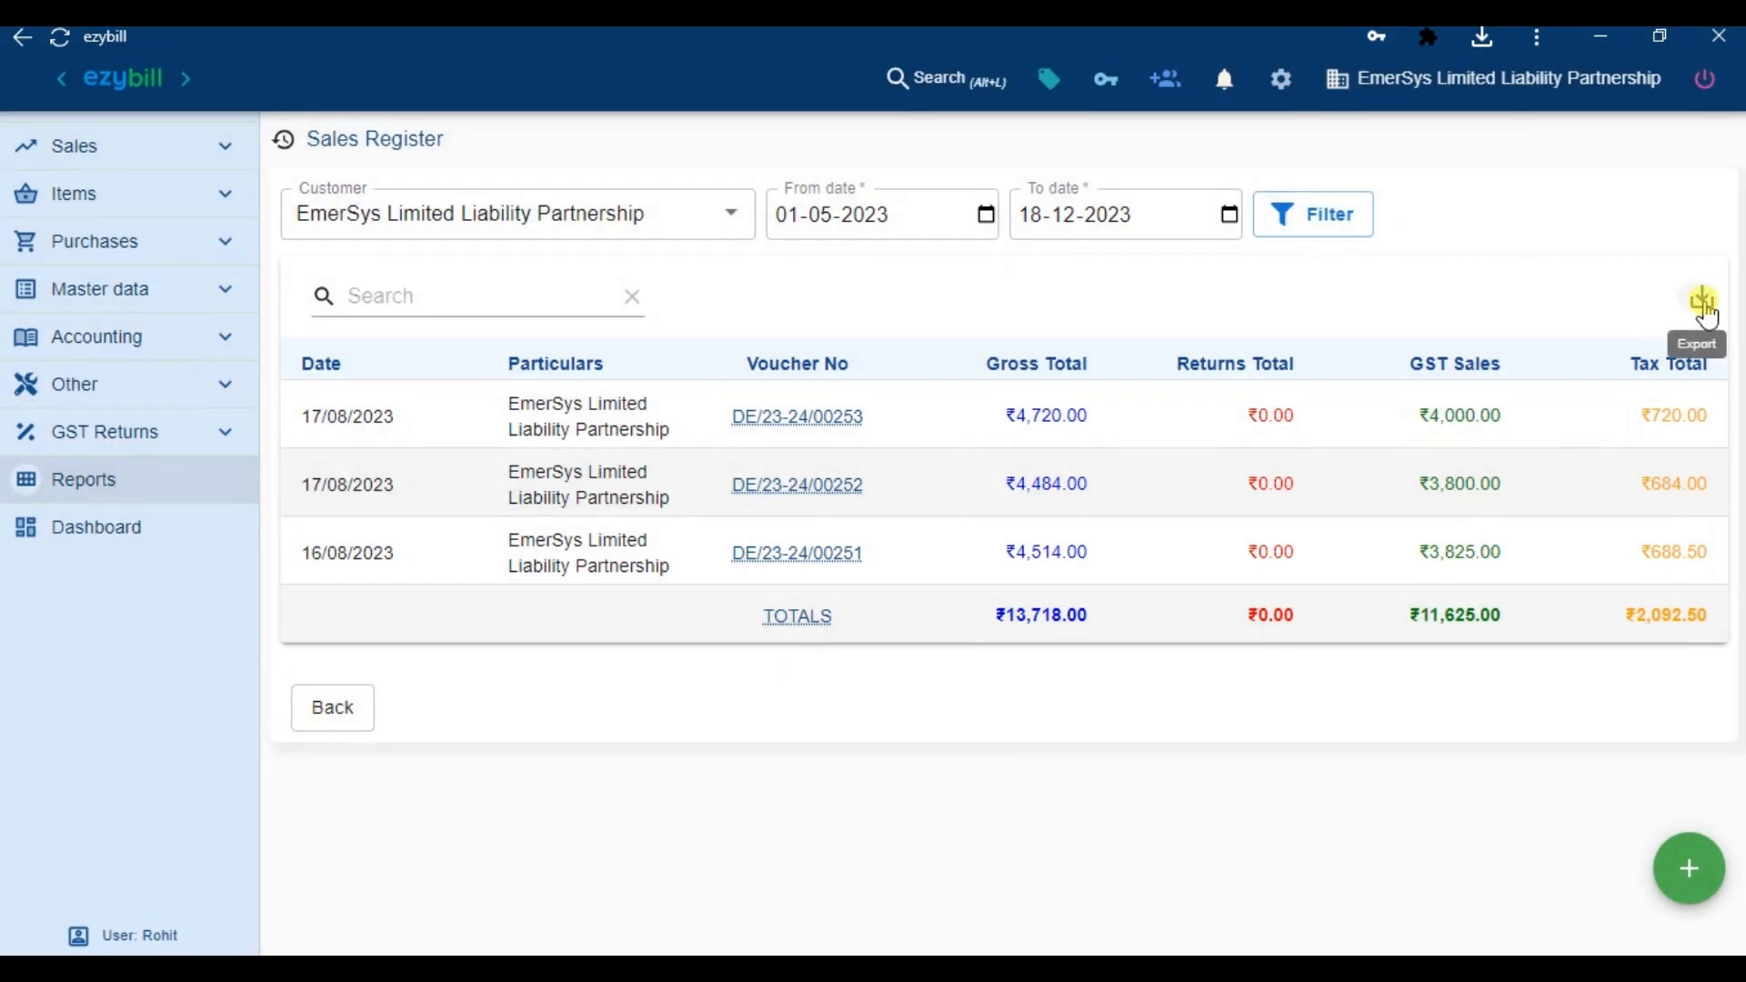
pyautogui.click(1700, 300)
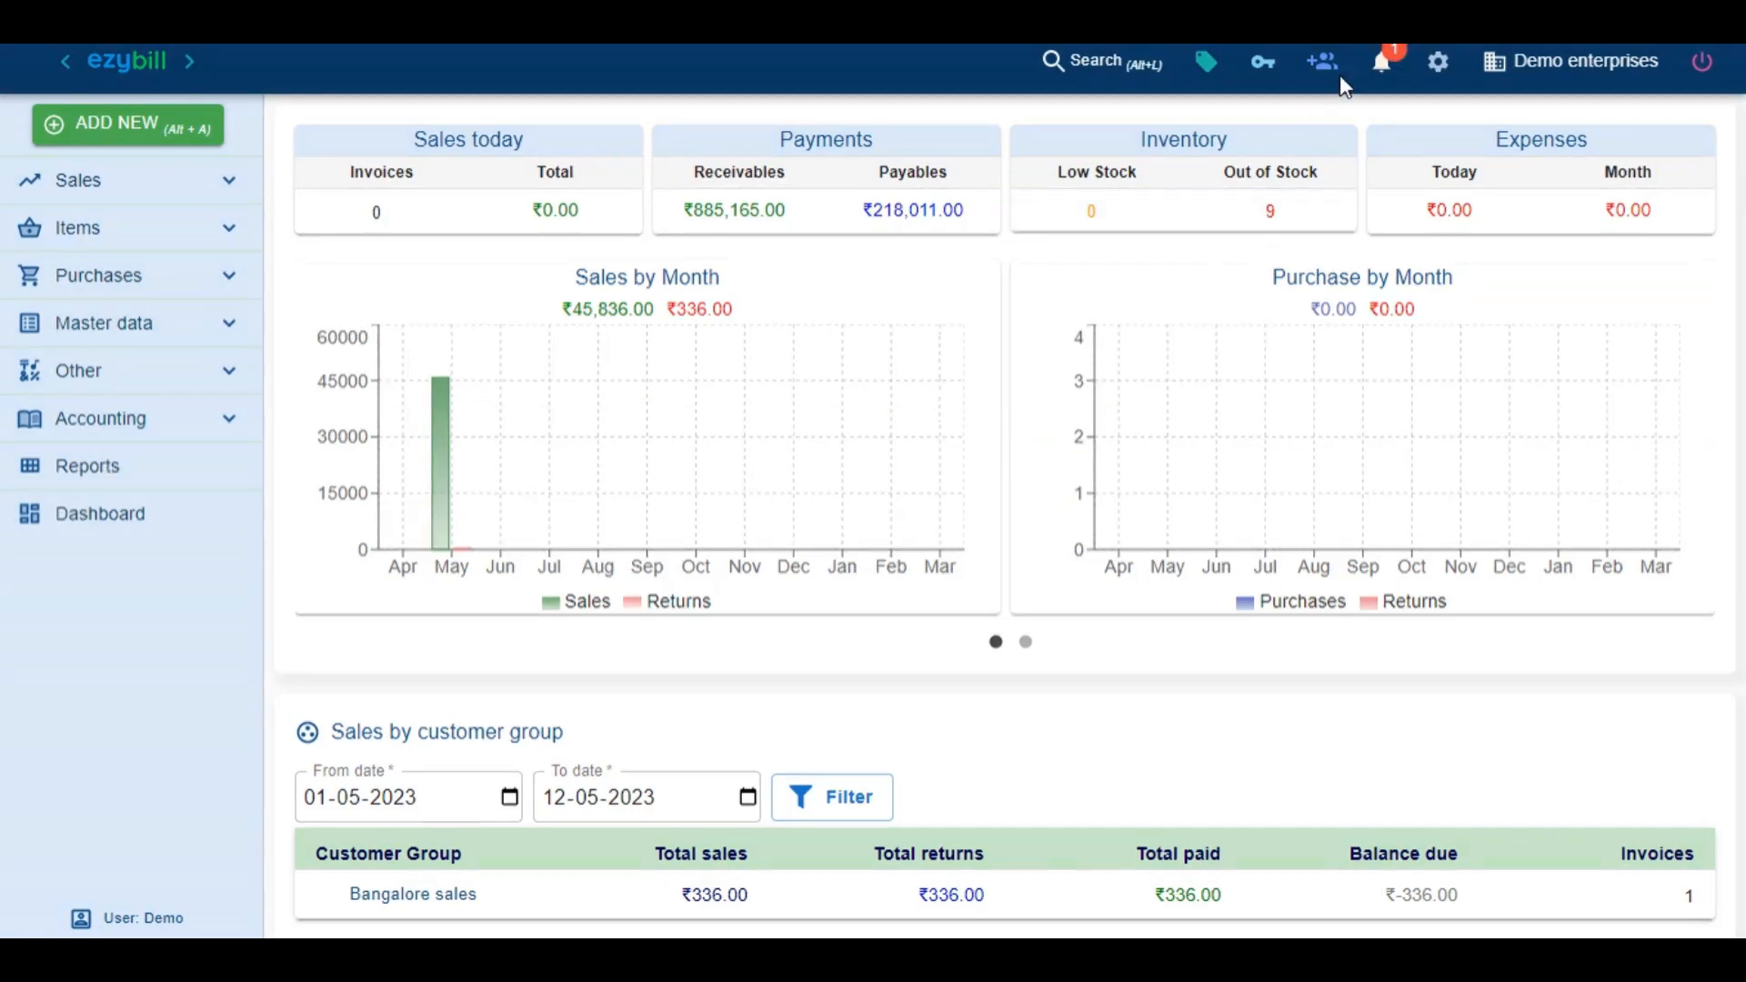
# Start a new user named ezybill GST, entering its login e-mail and phone number
pyautogui.click(1323, 85)
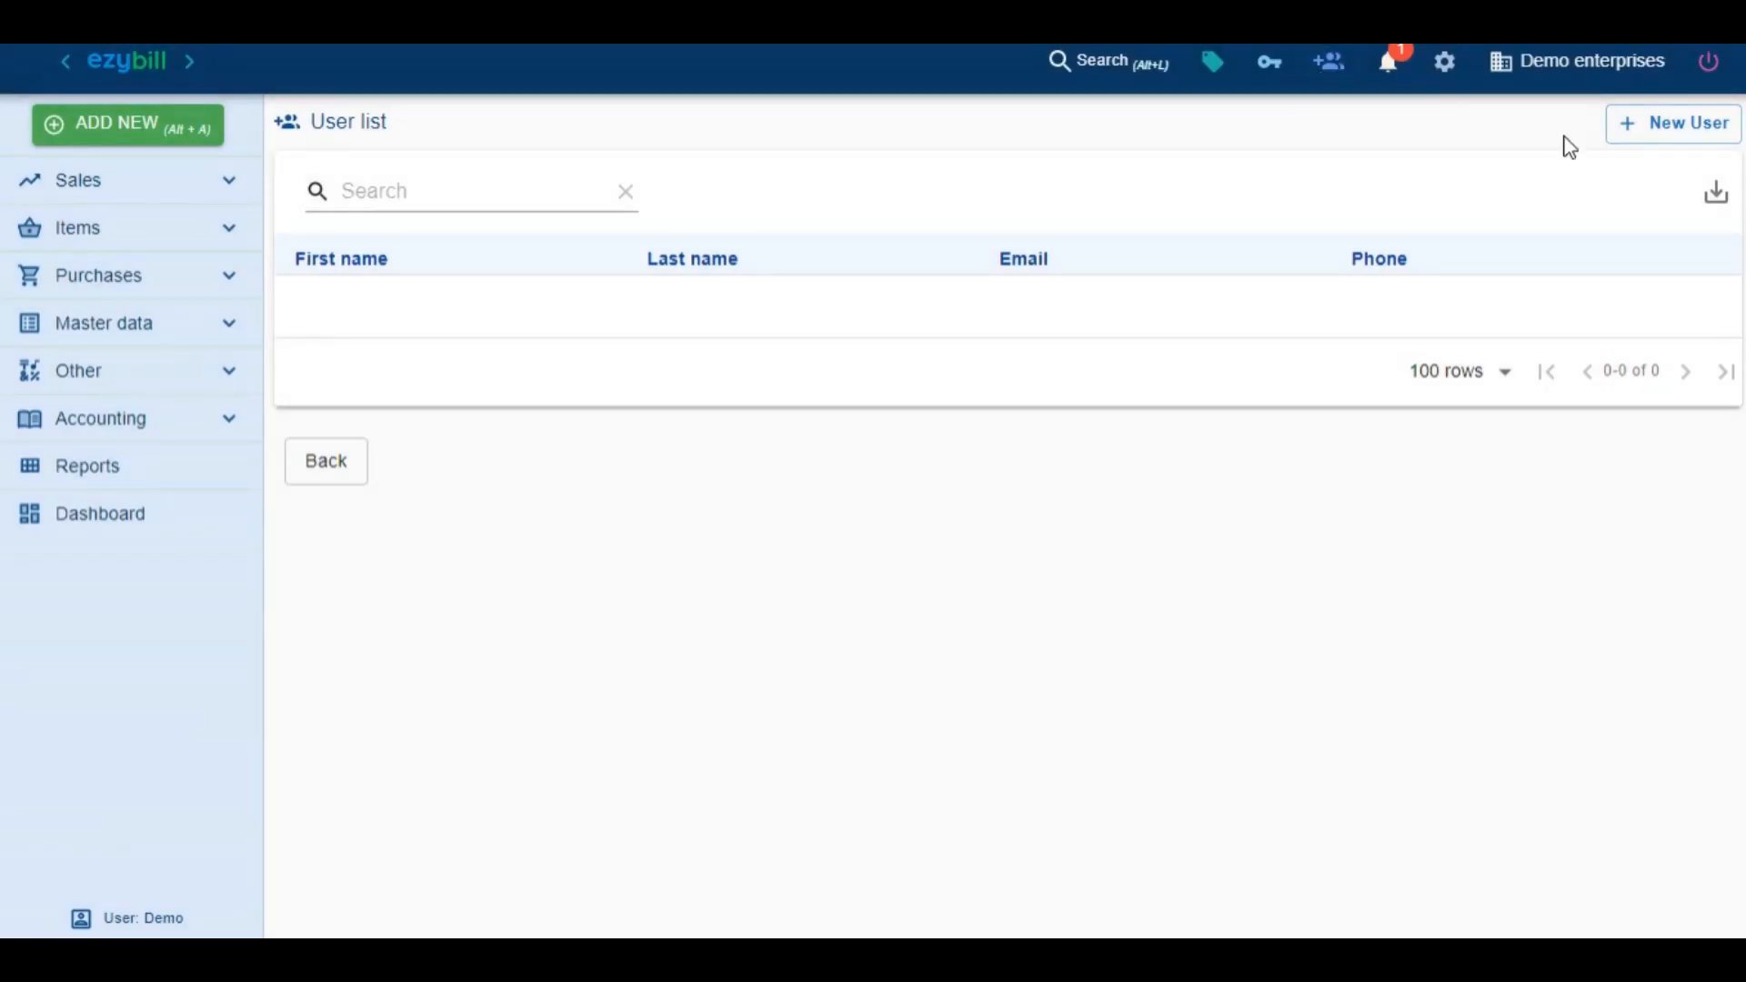
pyautogui.click(1668, 131)
pyautogui.click(544, 193)
pyautogui.write('ezybill')
pyautogui.press('Tab')
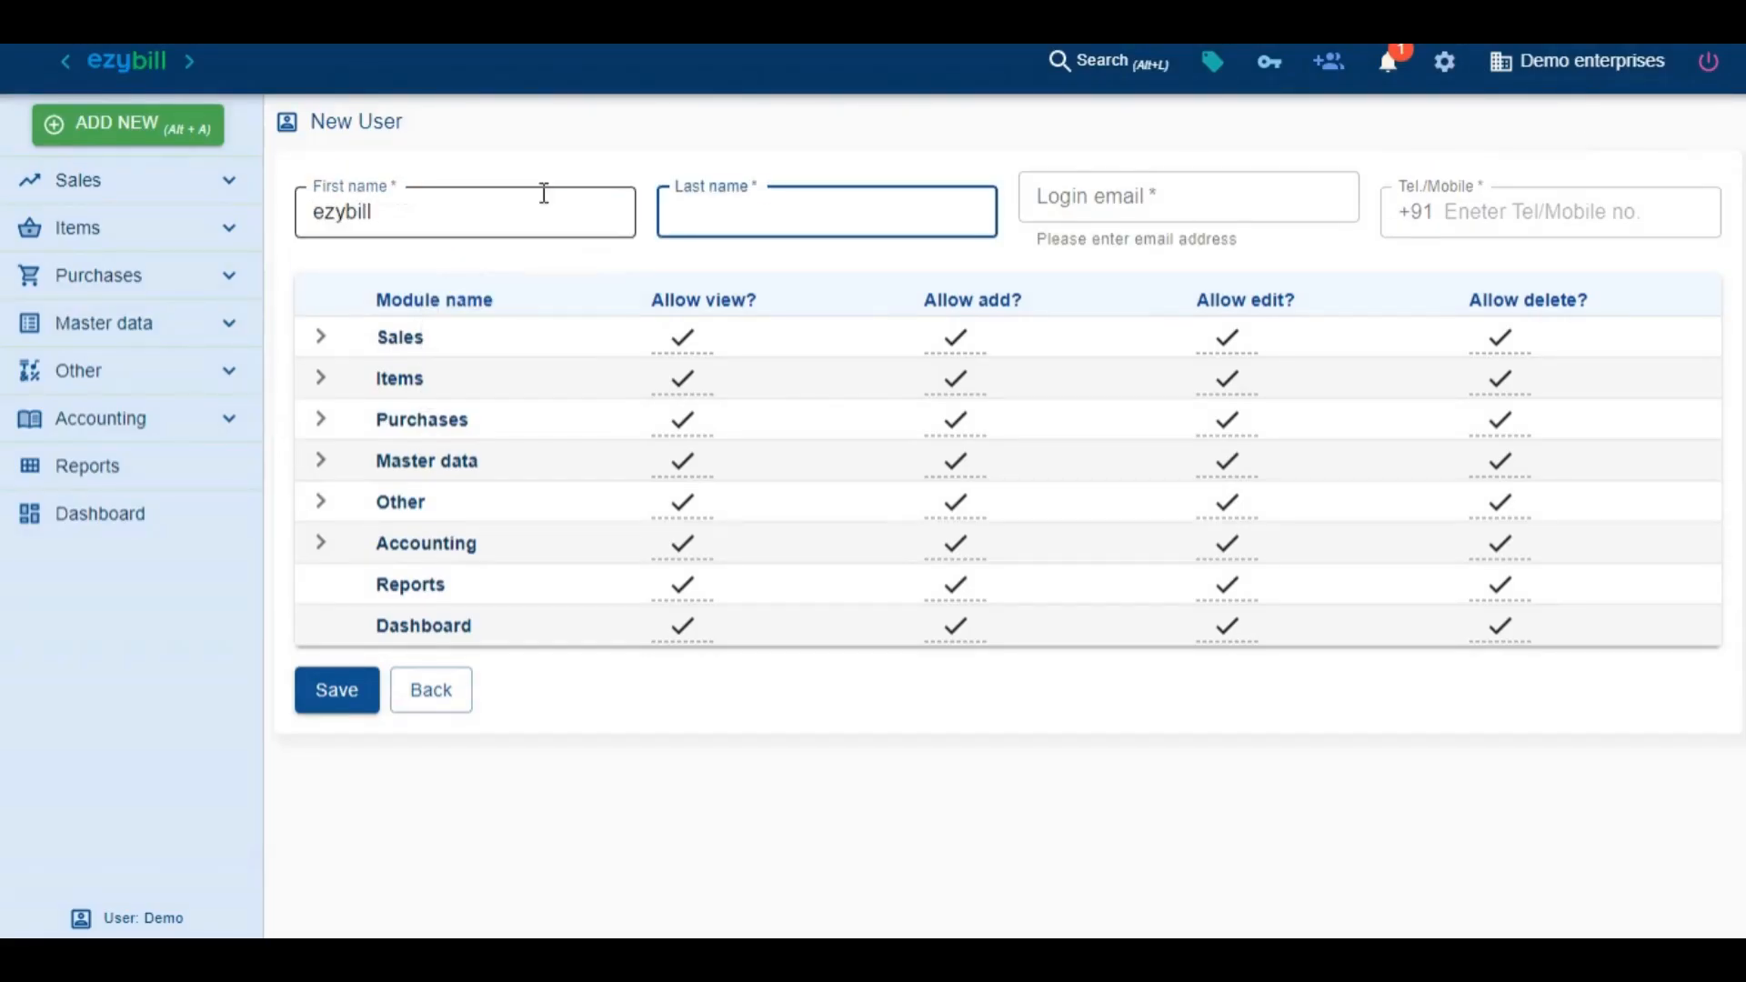
pyautogui.write('GST')
pyautogui.press('Tab')
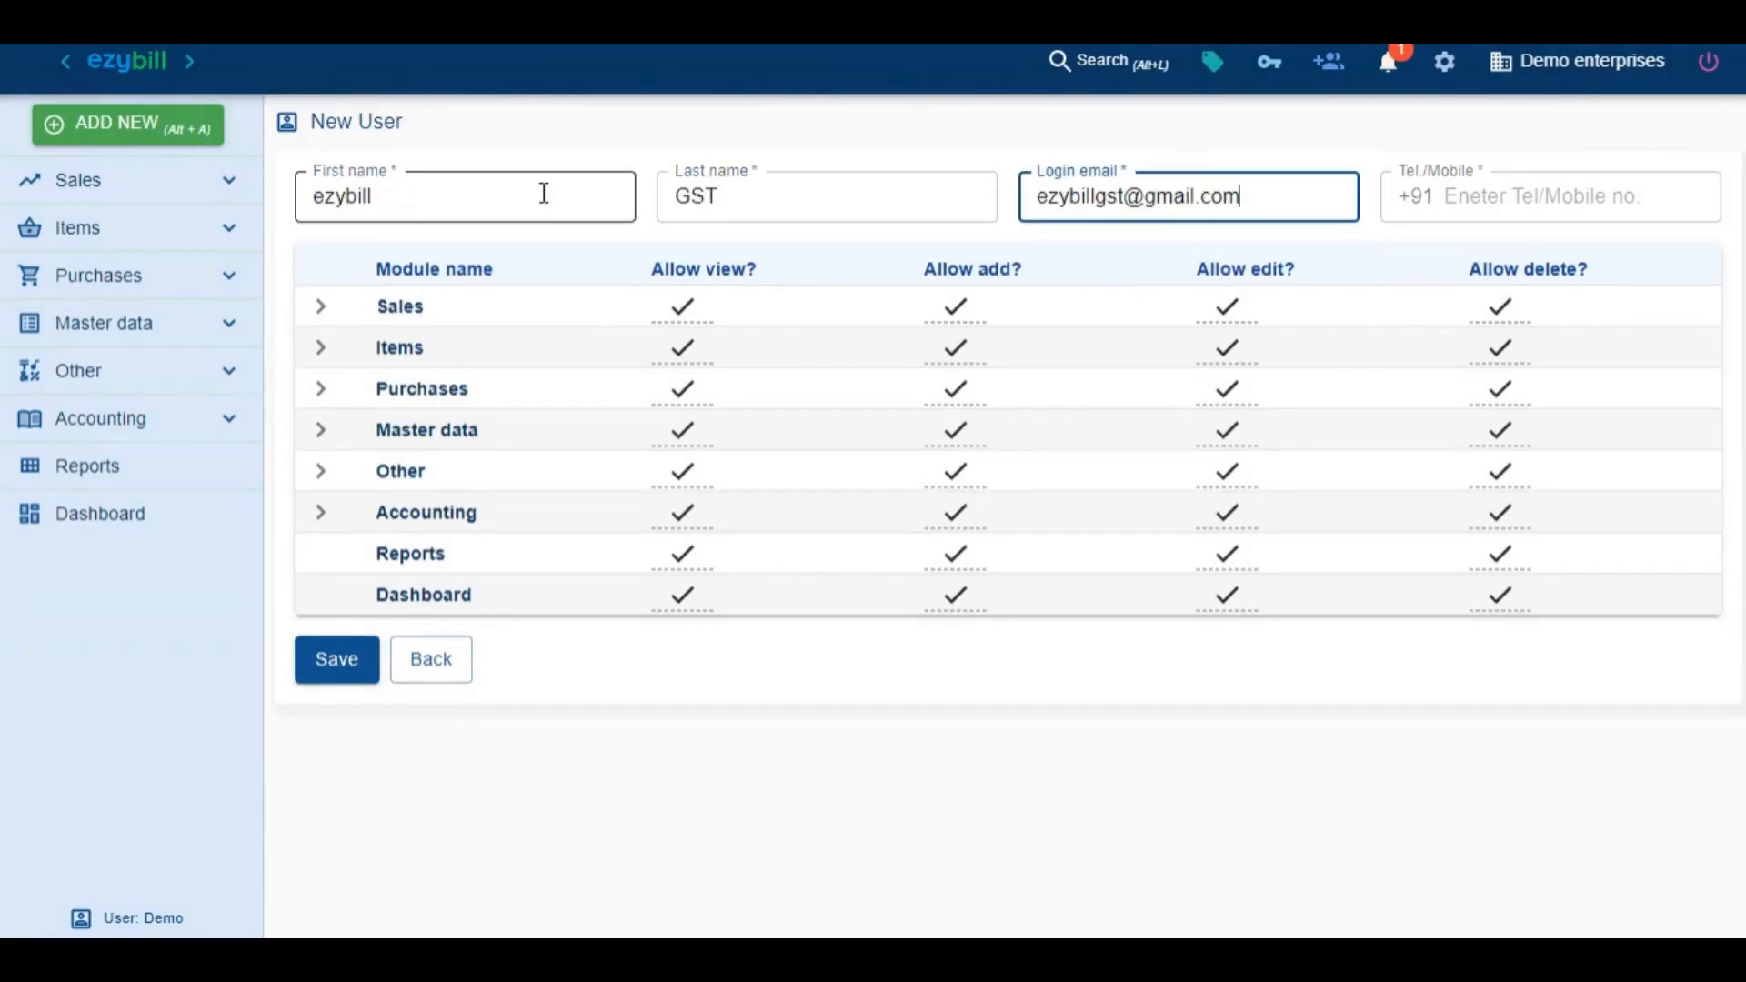
pyautogui.press('Tab')
pyautogui.write('9876543210')
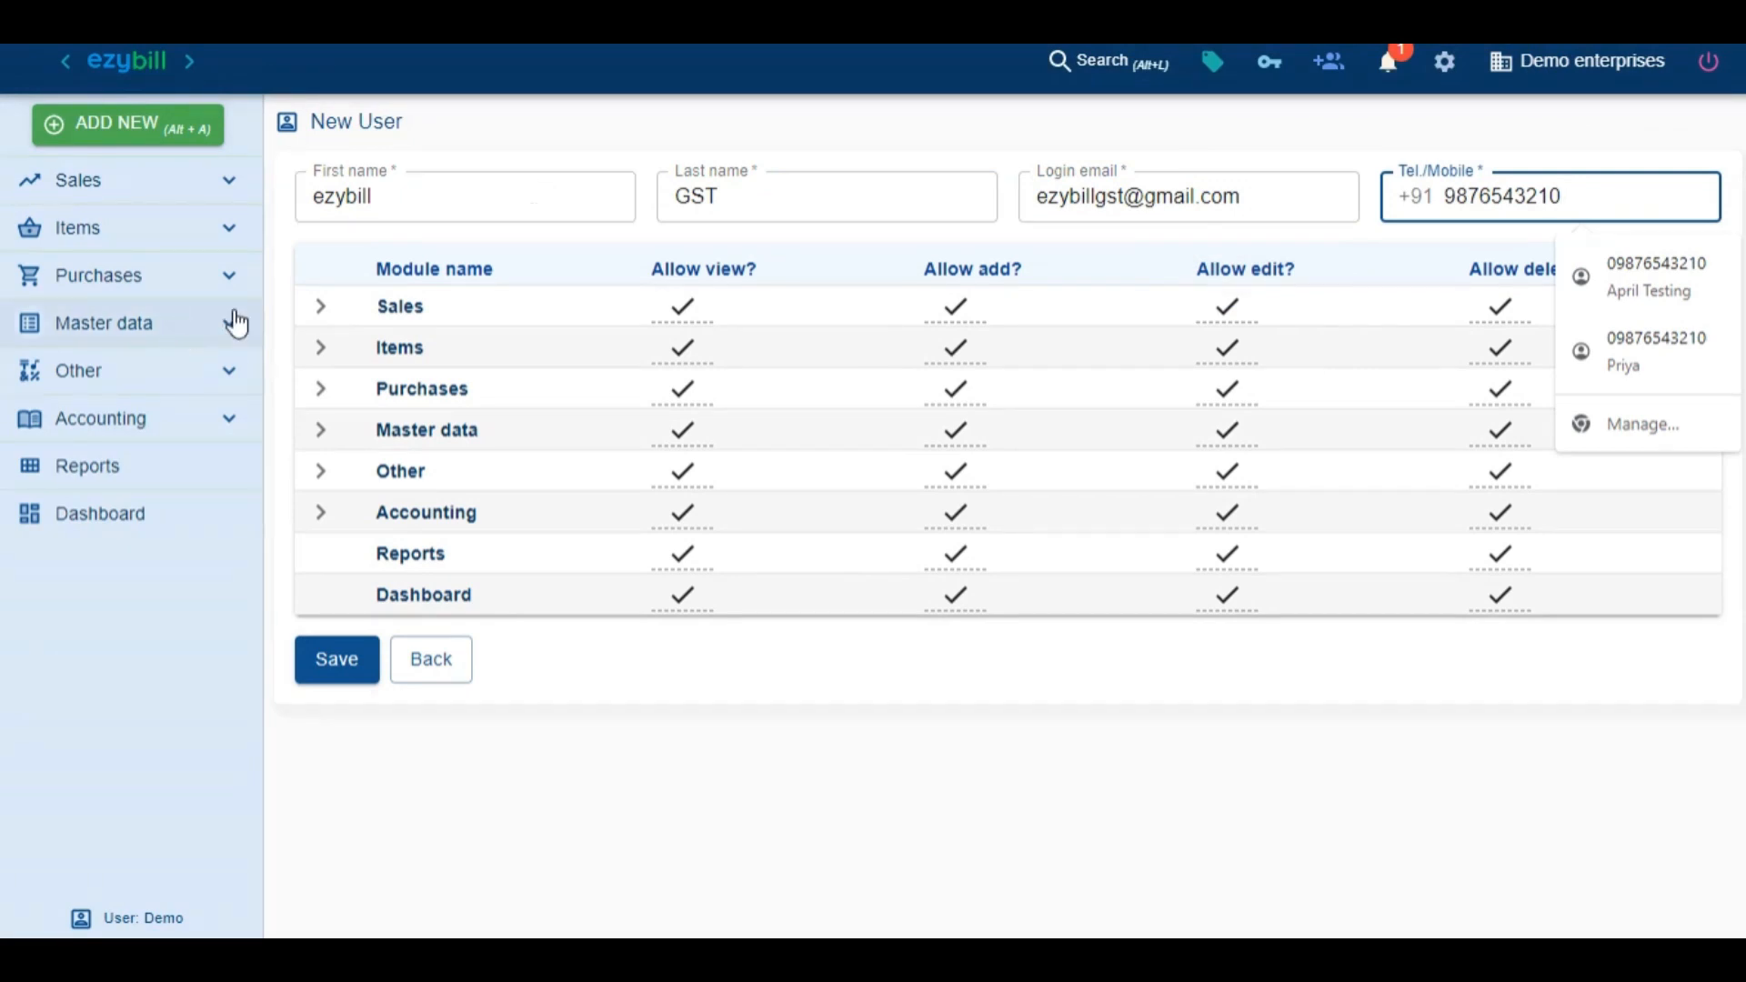
# Remove the delete permission for Sales and the edit permission for Item list
pyautogui.click(307, 309)
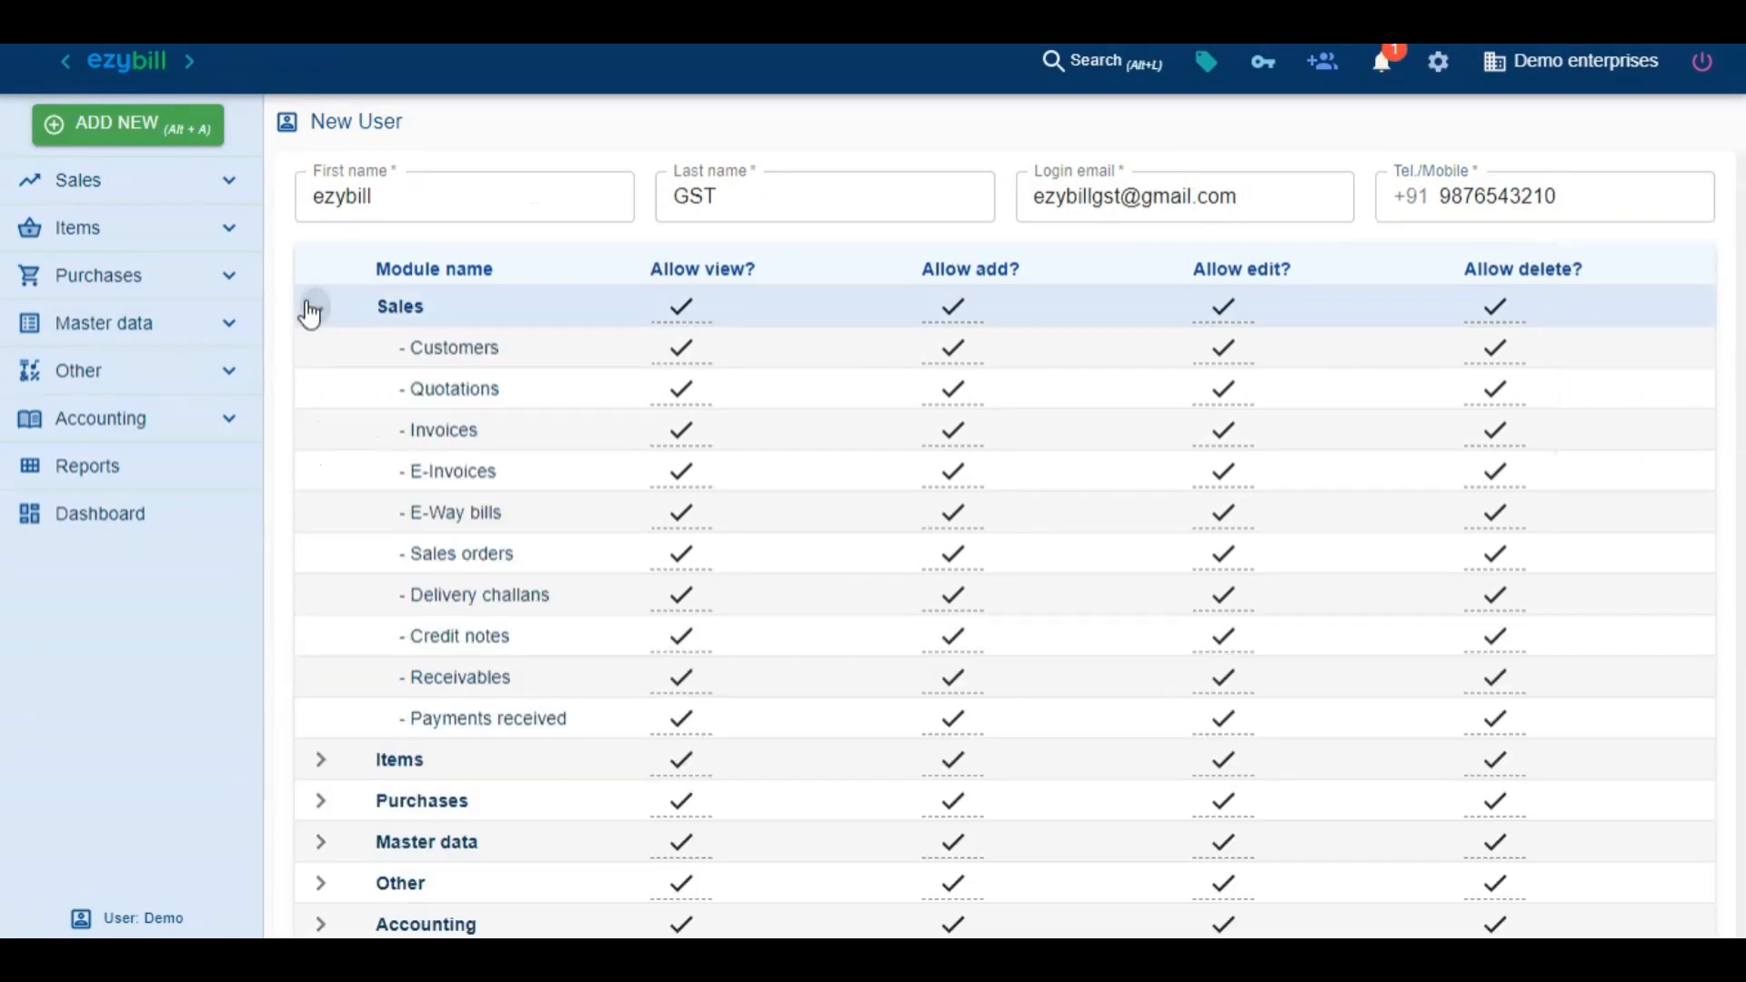
pyautogui.click(1479, 321)
pyautogui.click(1463, 303)
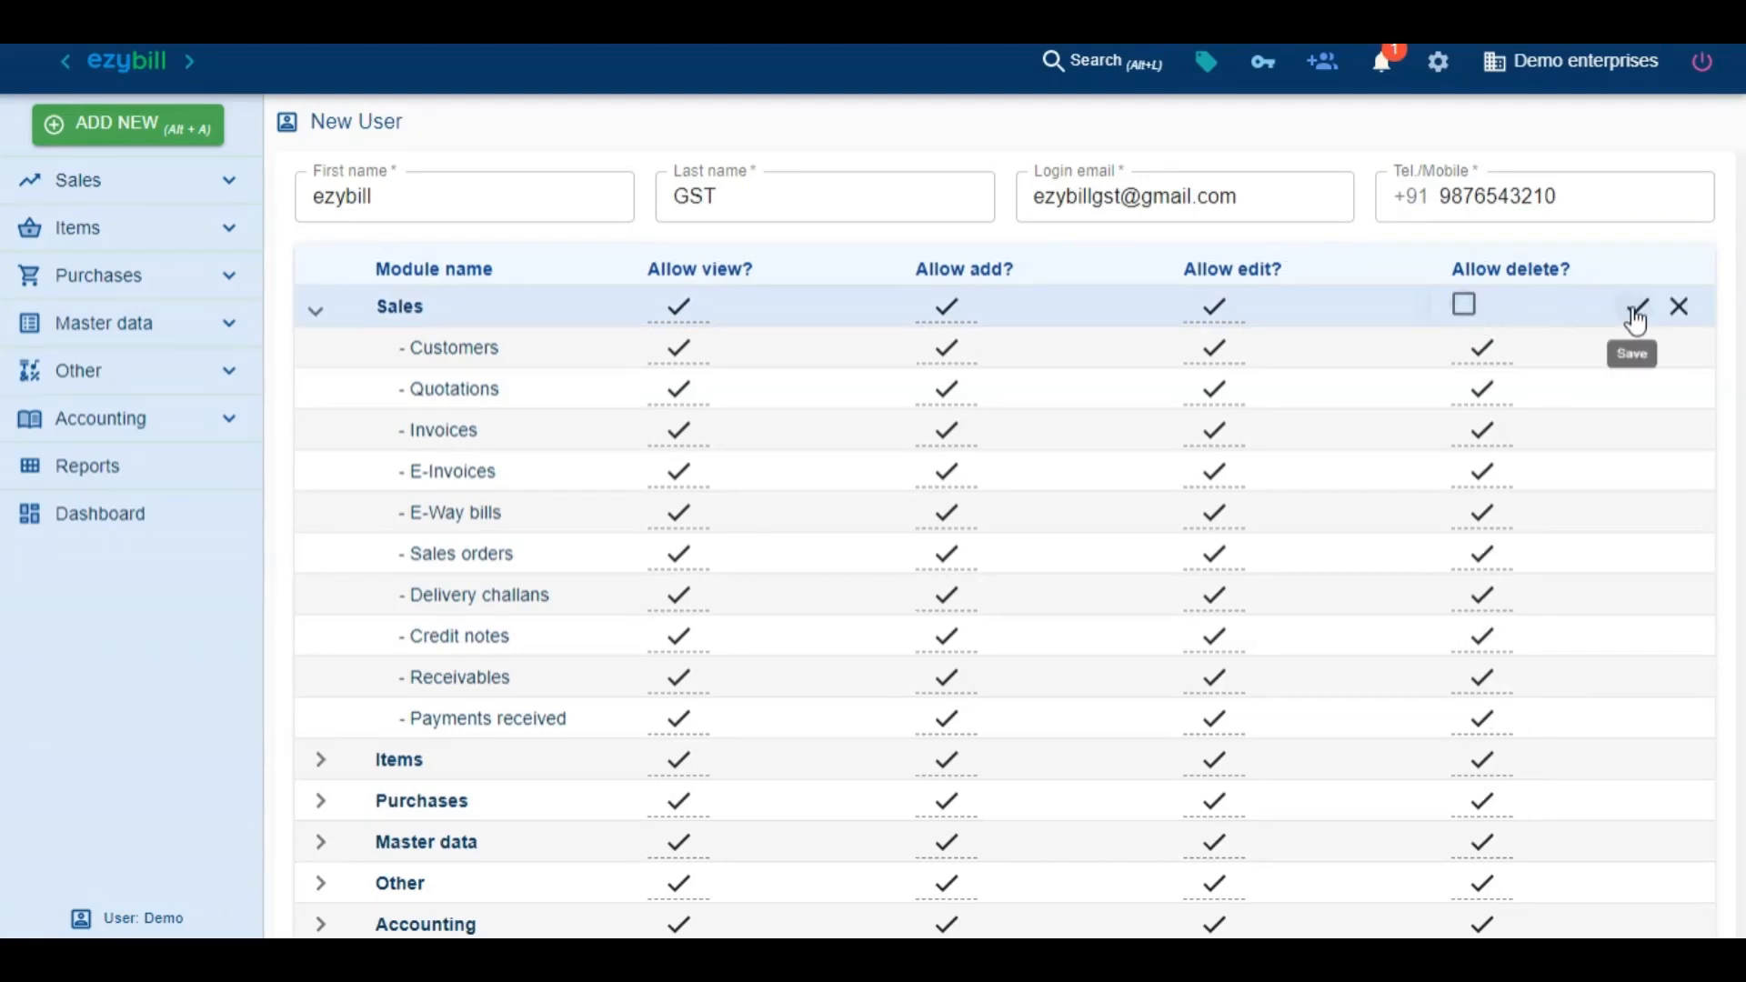
pyautogui.click(1631, 306)
pyautogui.click(322, 764)
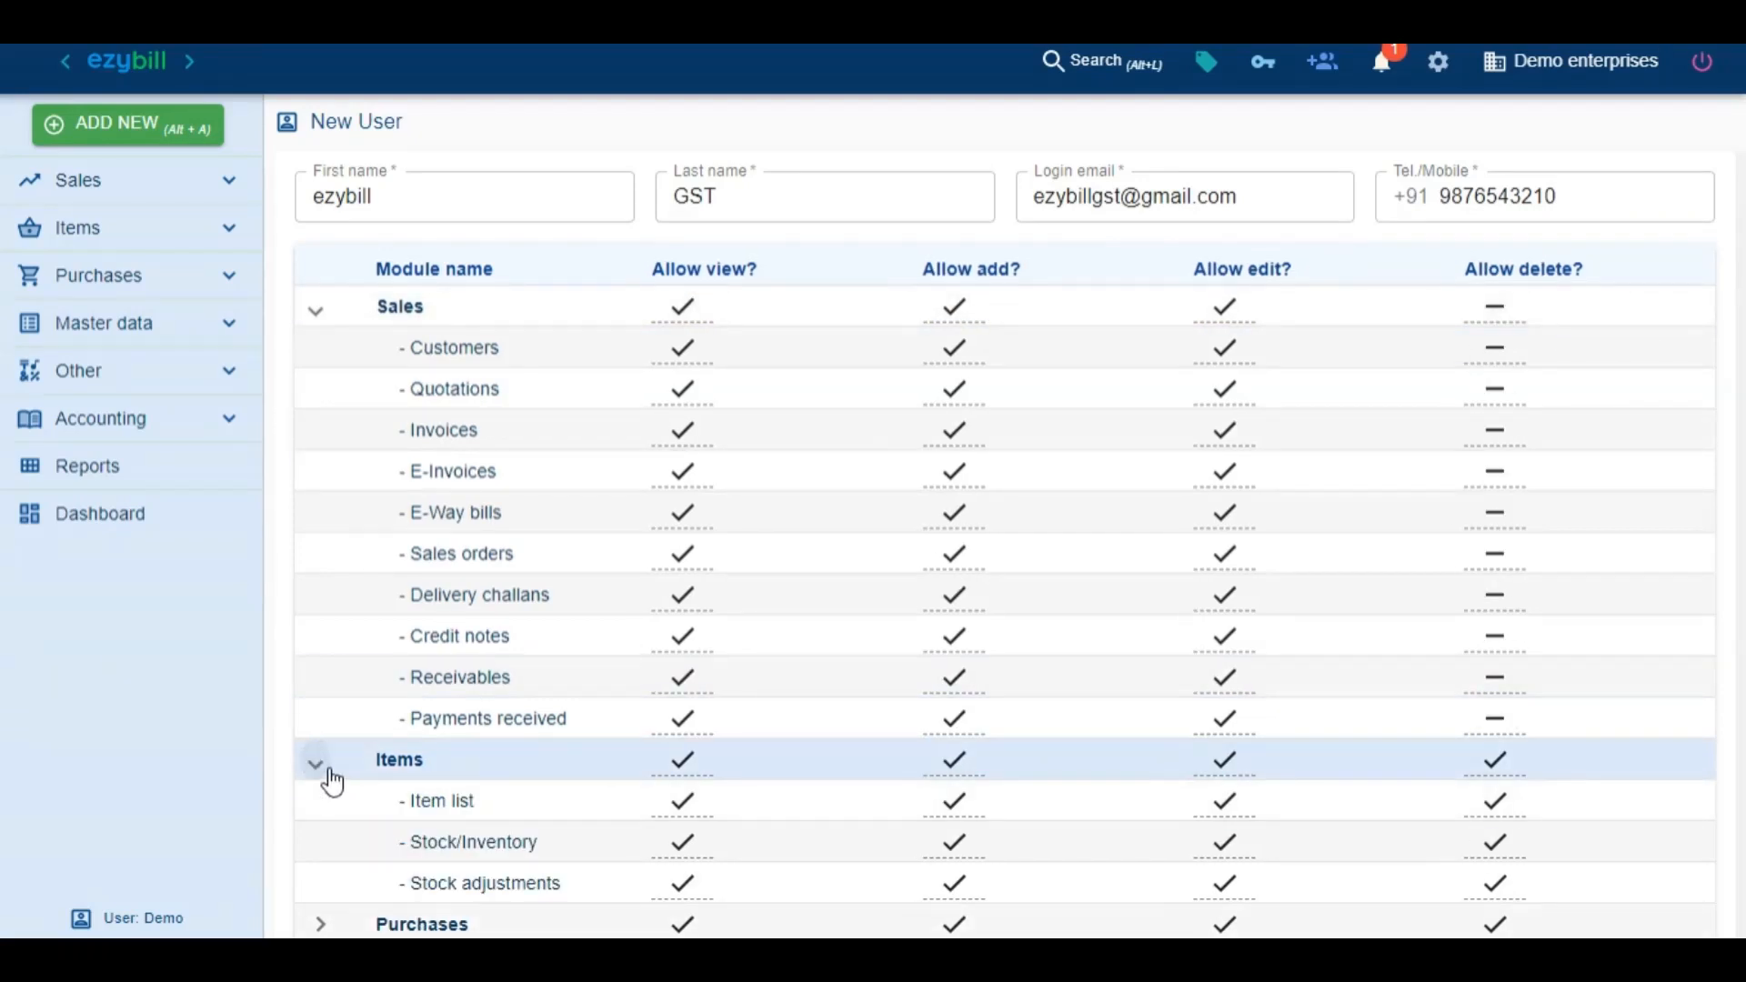
pyautogui.click(1245, 812)
pyautogui.click(1197, 800)
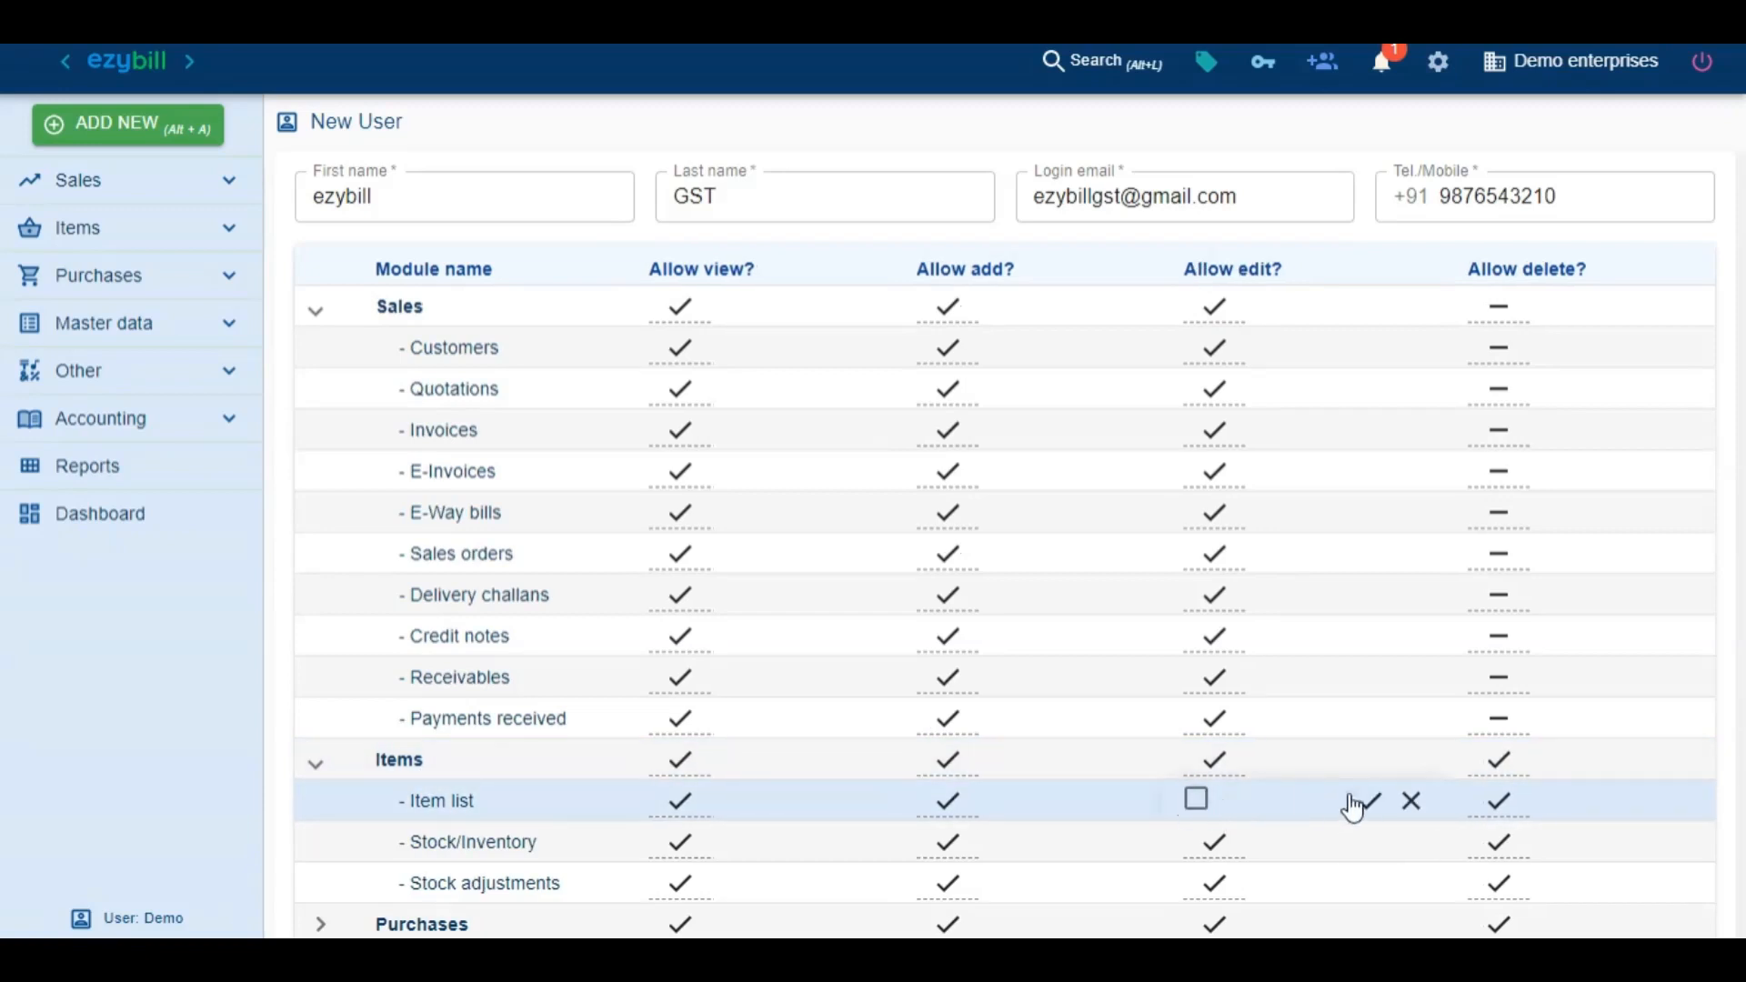
pyautogui.click(1368, 800)
# Remove view access to Manage users, Reports and Dashboard under Master data
pyautogui.scroll(-1, 1373, 807)
pyautogui.scroll(-5, 1374, 808)
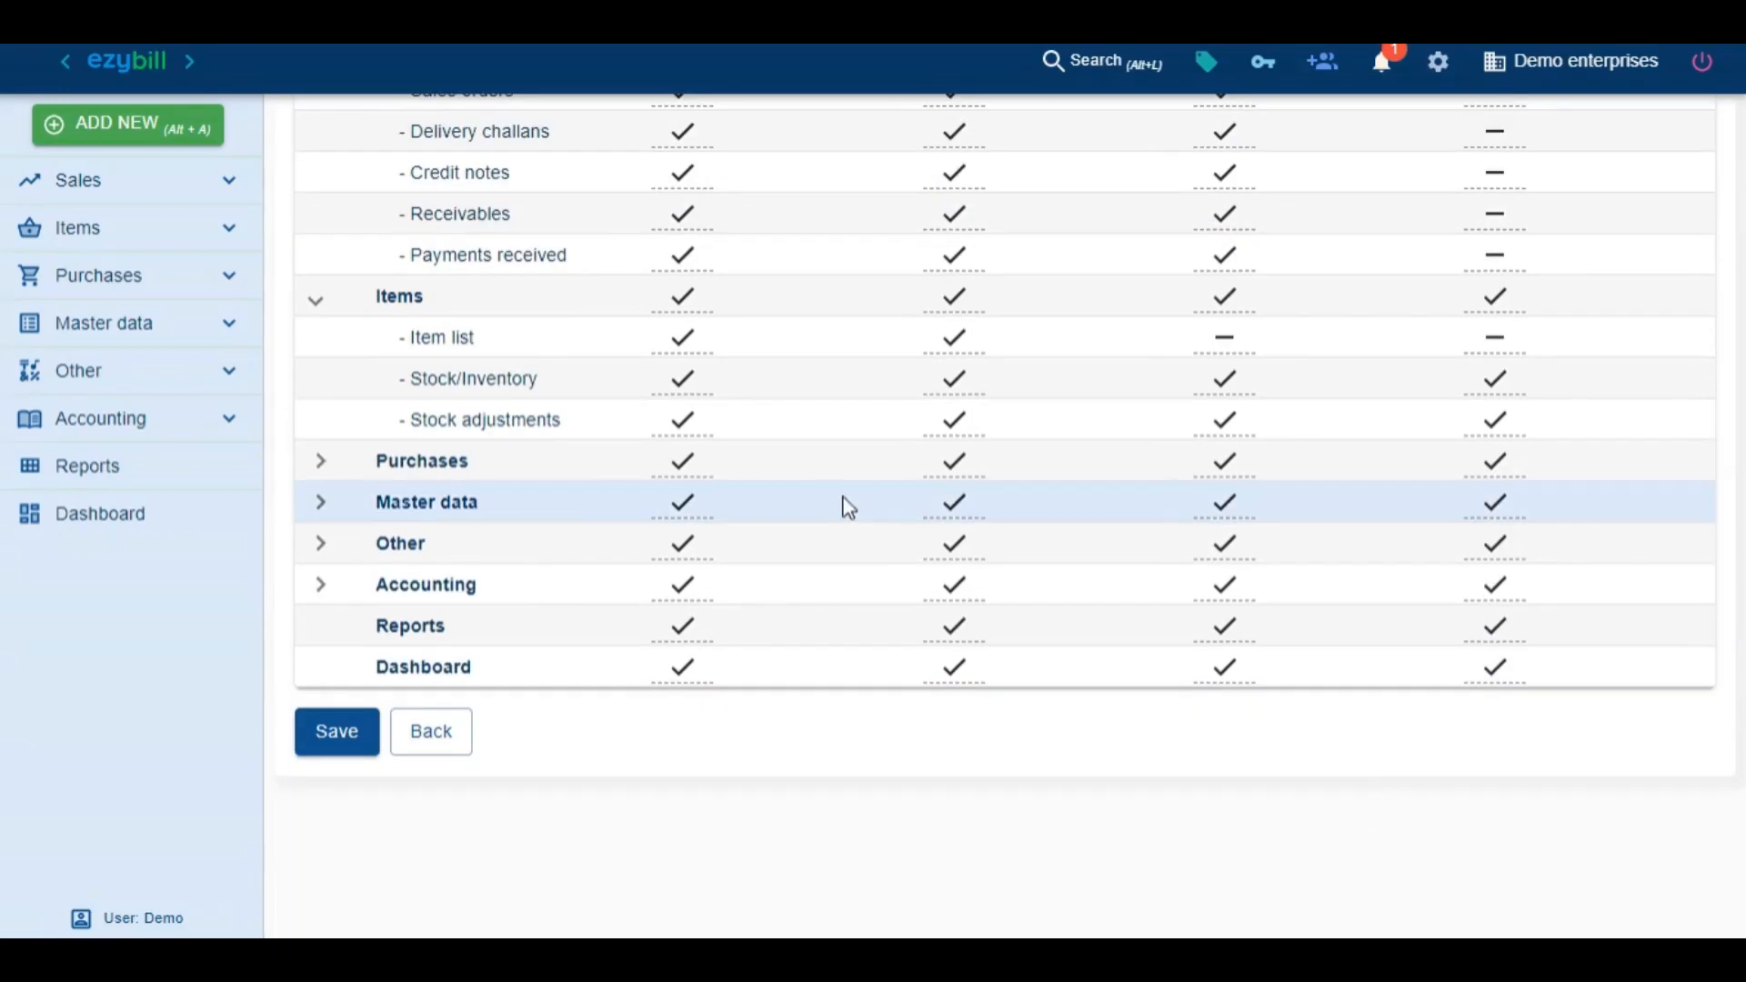
pyautogui.click(326, 504)
pyautogui.click(696, 762)
pyautogui.click(662, 750)
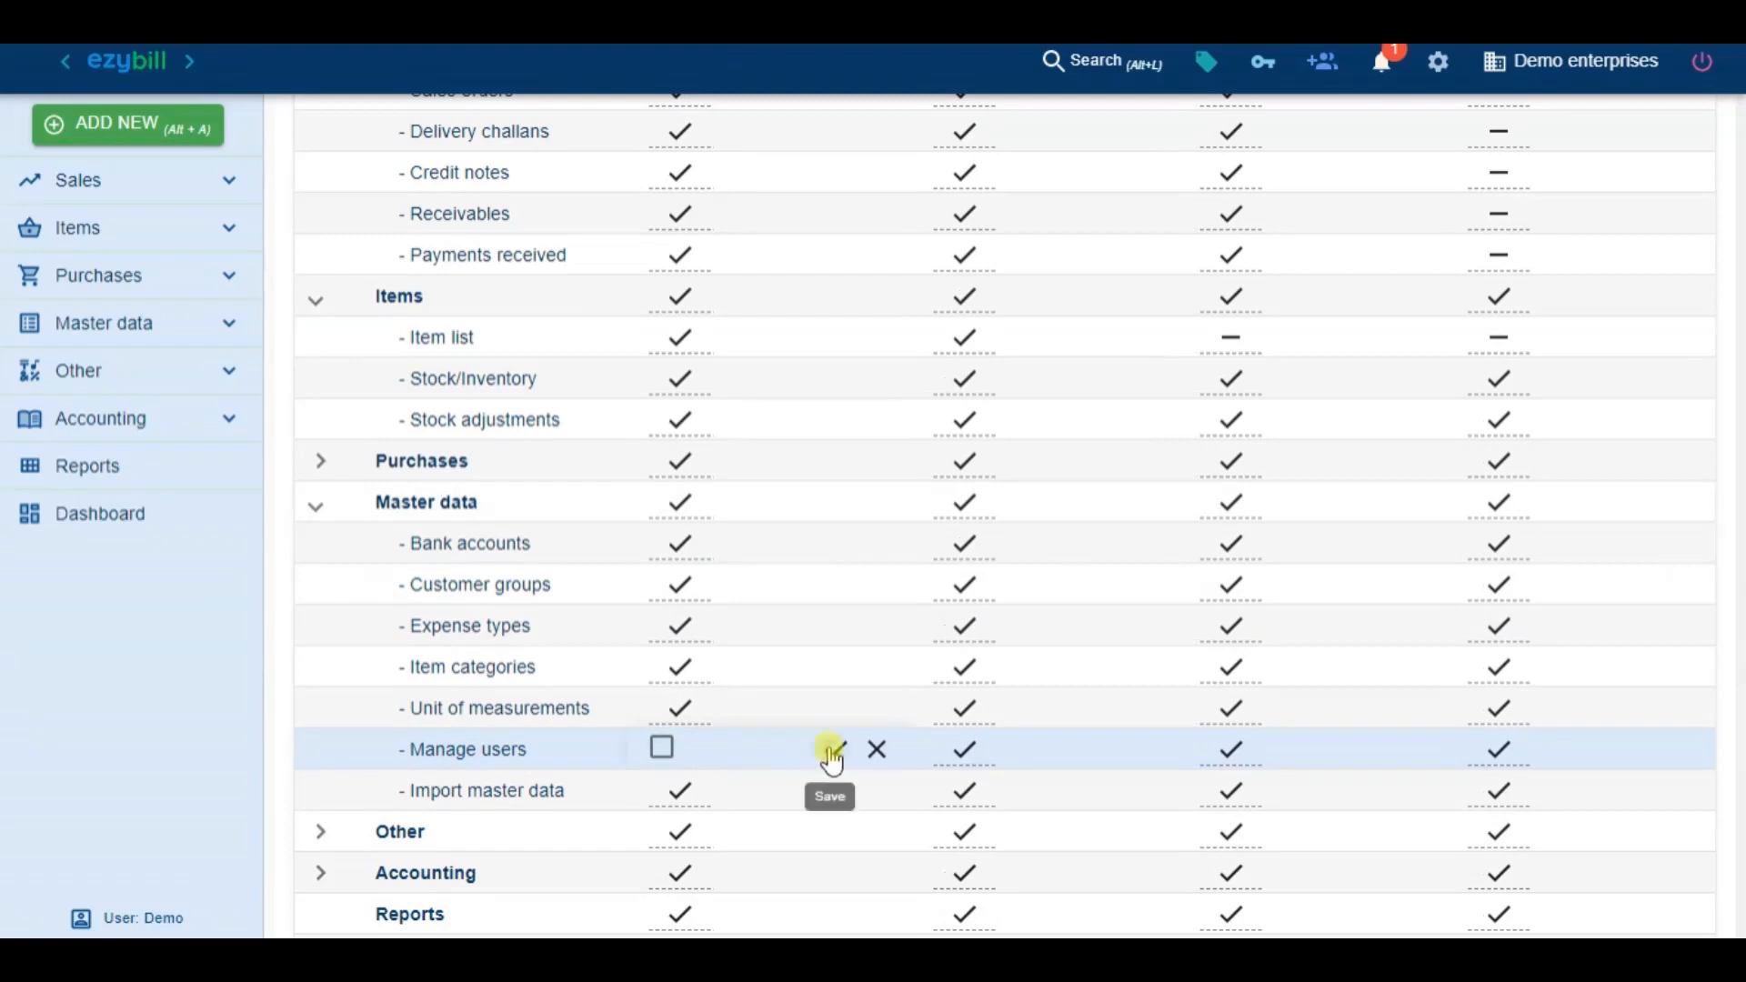
pyautogui.click(834, 751)
pyautogui.click(668, 919)
pyautogui.click(669, 918)
pyautogui.click(834, 914)
pyautogui.scroll(-3, 831, 909)
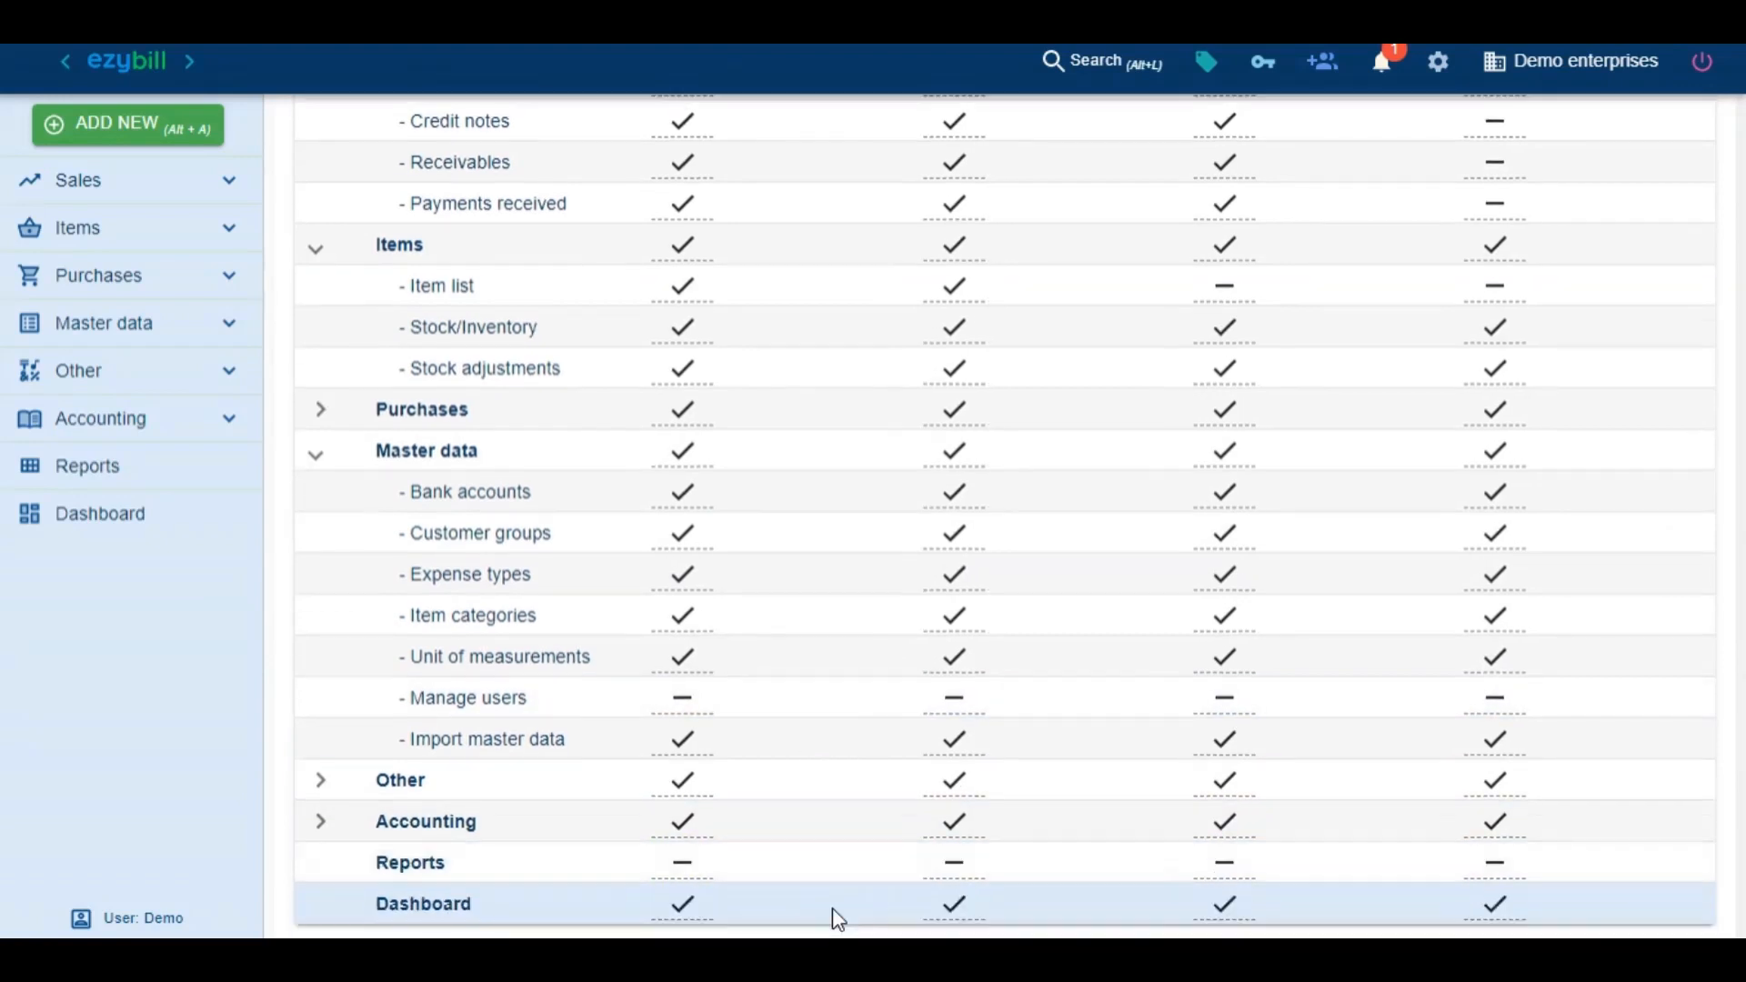
pyautogui.click(691, 718)
pyautogui.click(662, 696)
pyautogui.click(835, 699)
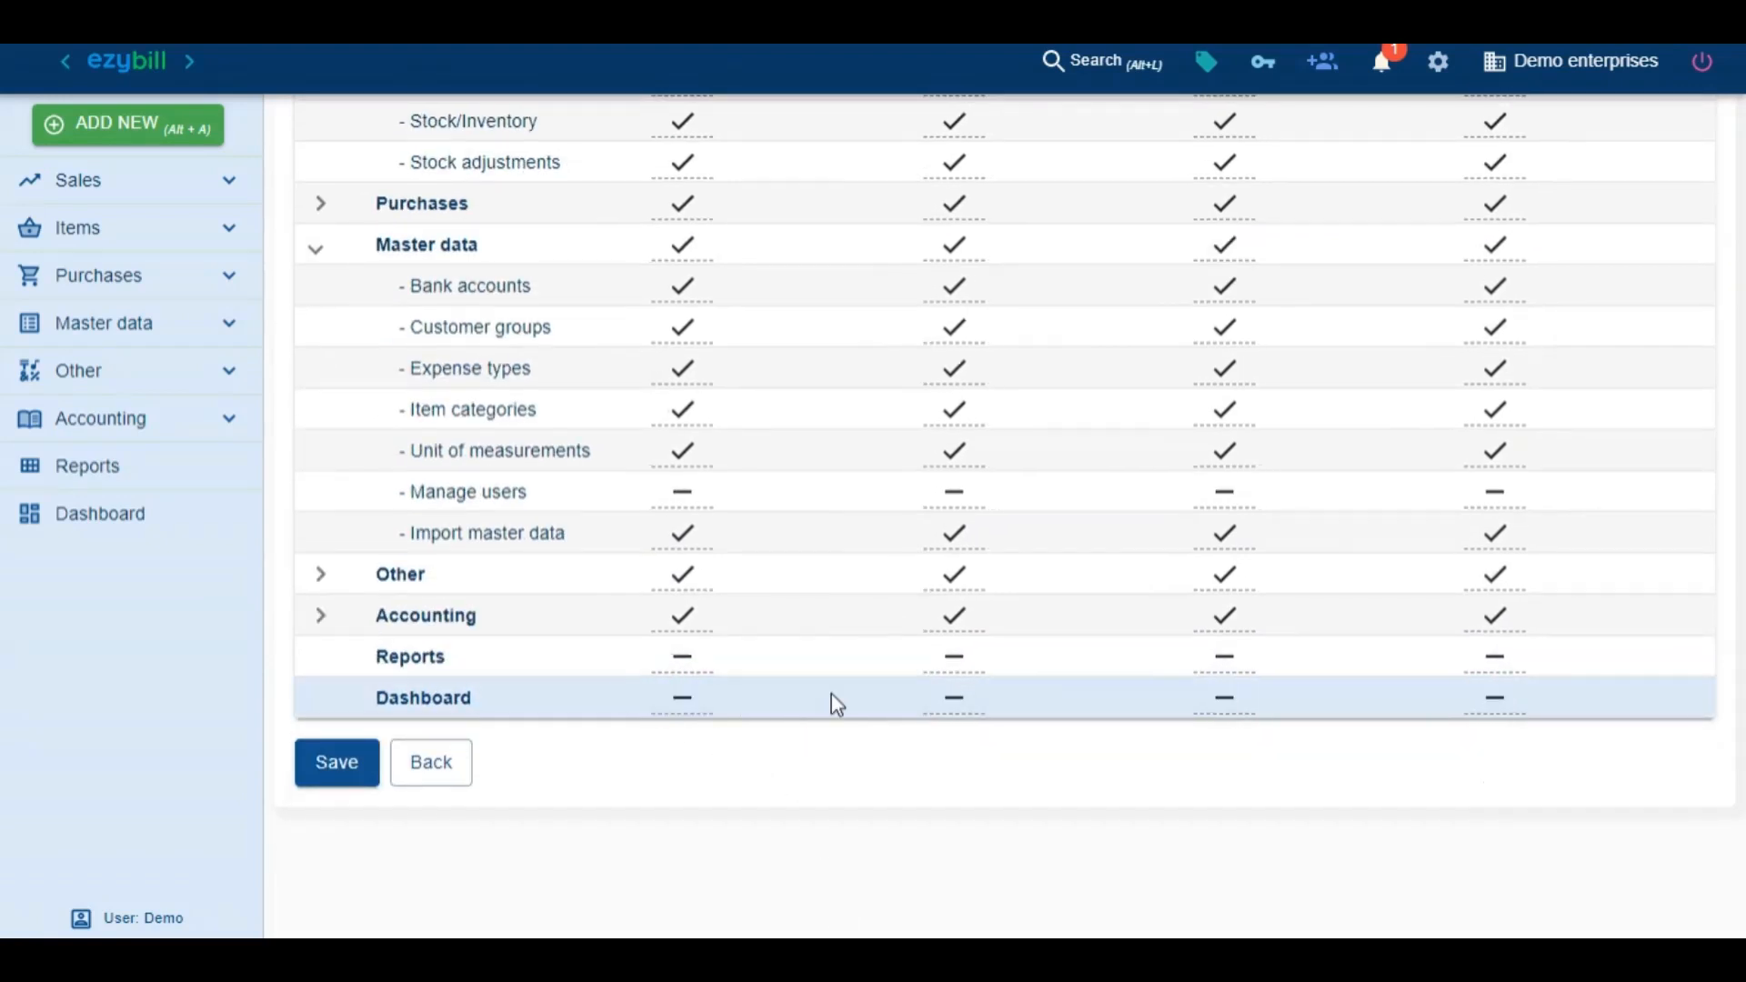
# Save the new user, log out, and enter the new user's login e-mail
pyautogui.click(337, 769)
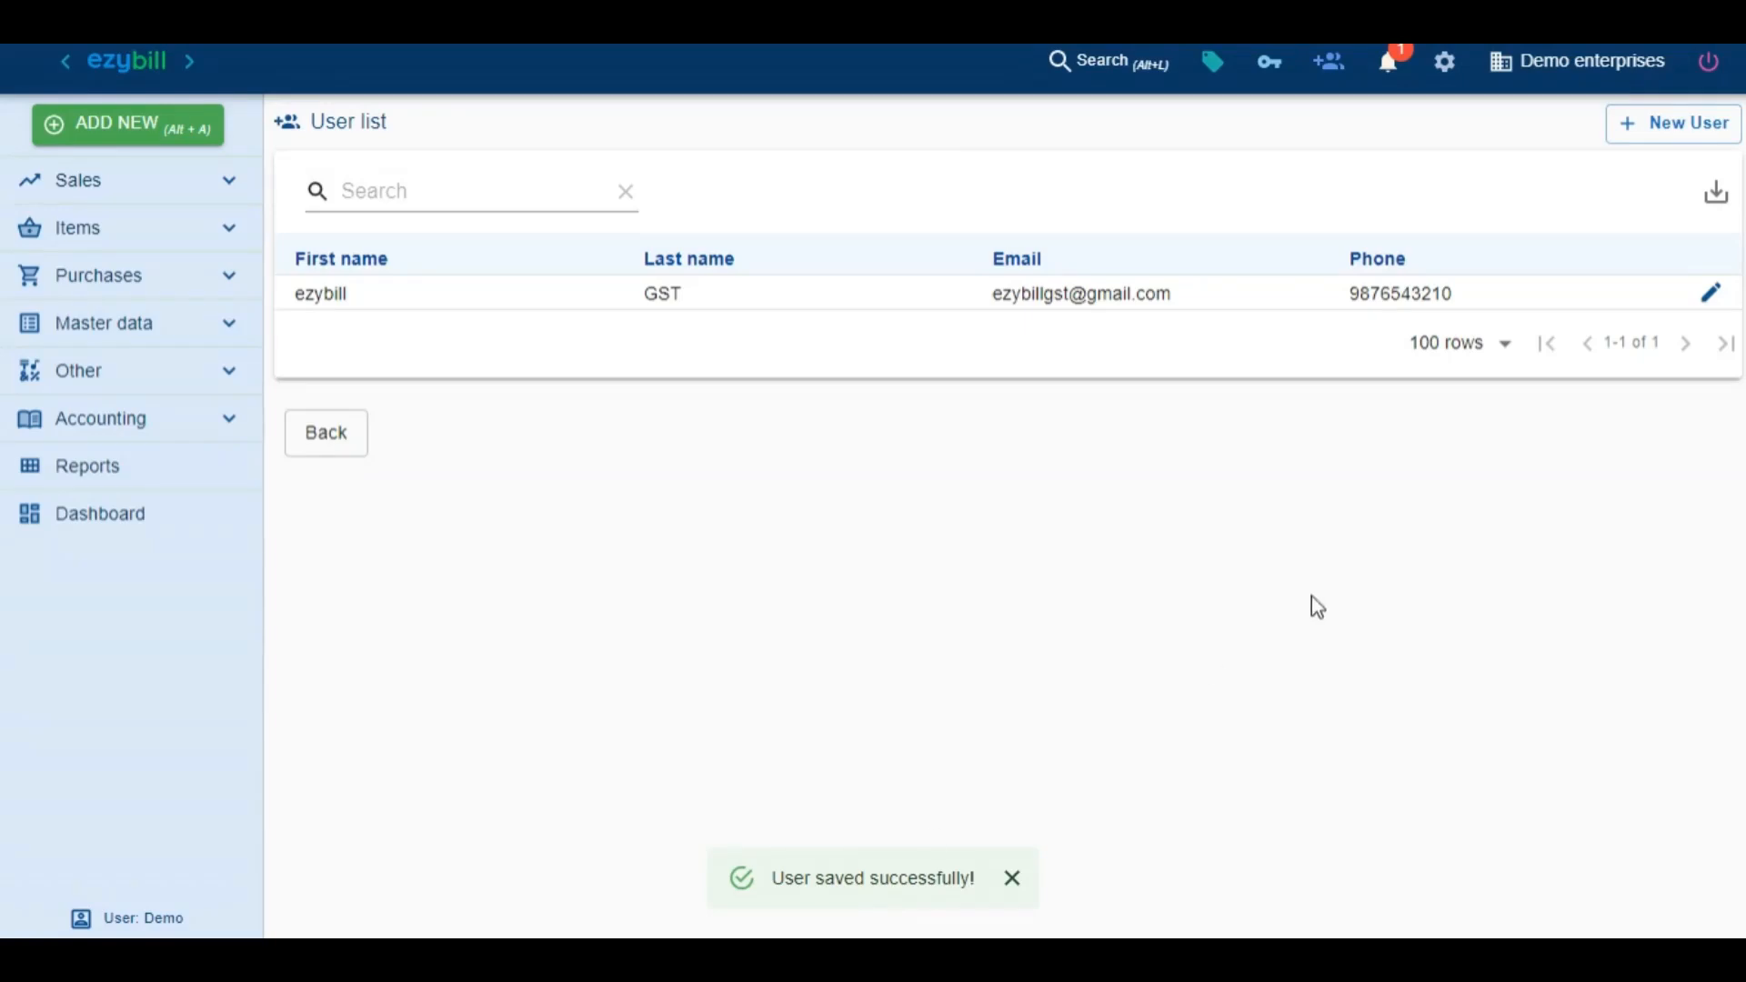
pyautogui.click(1715, 77)
pyautogui.tripleClick(764, 425)
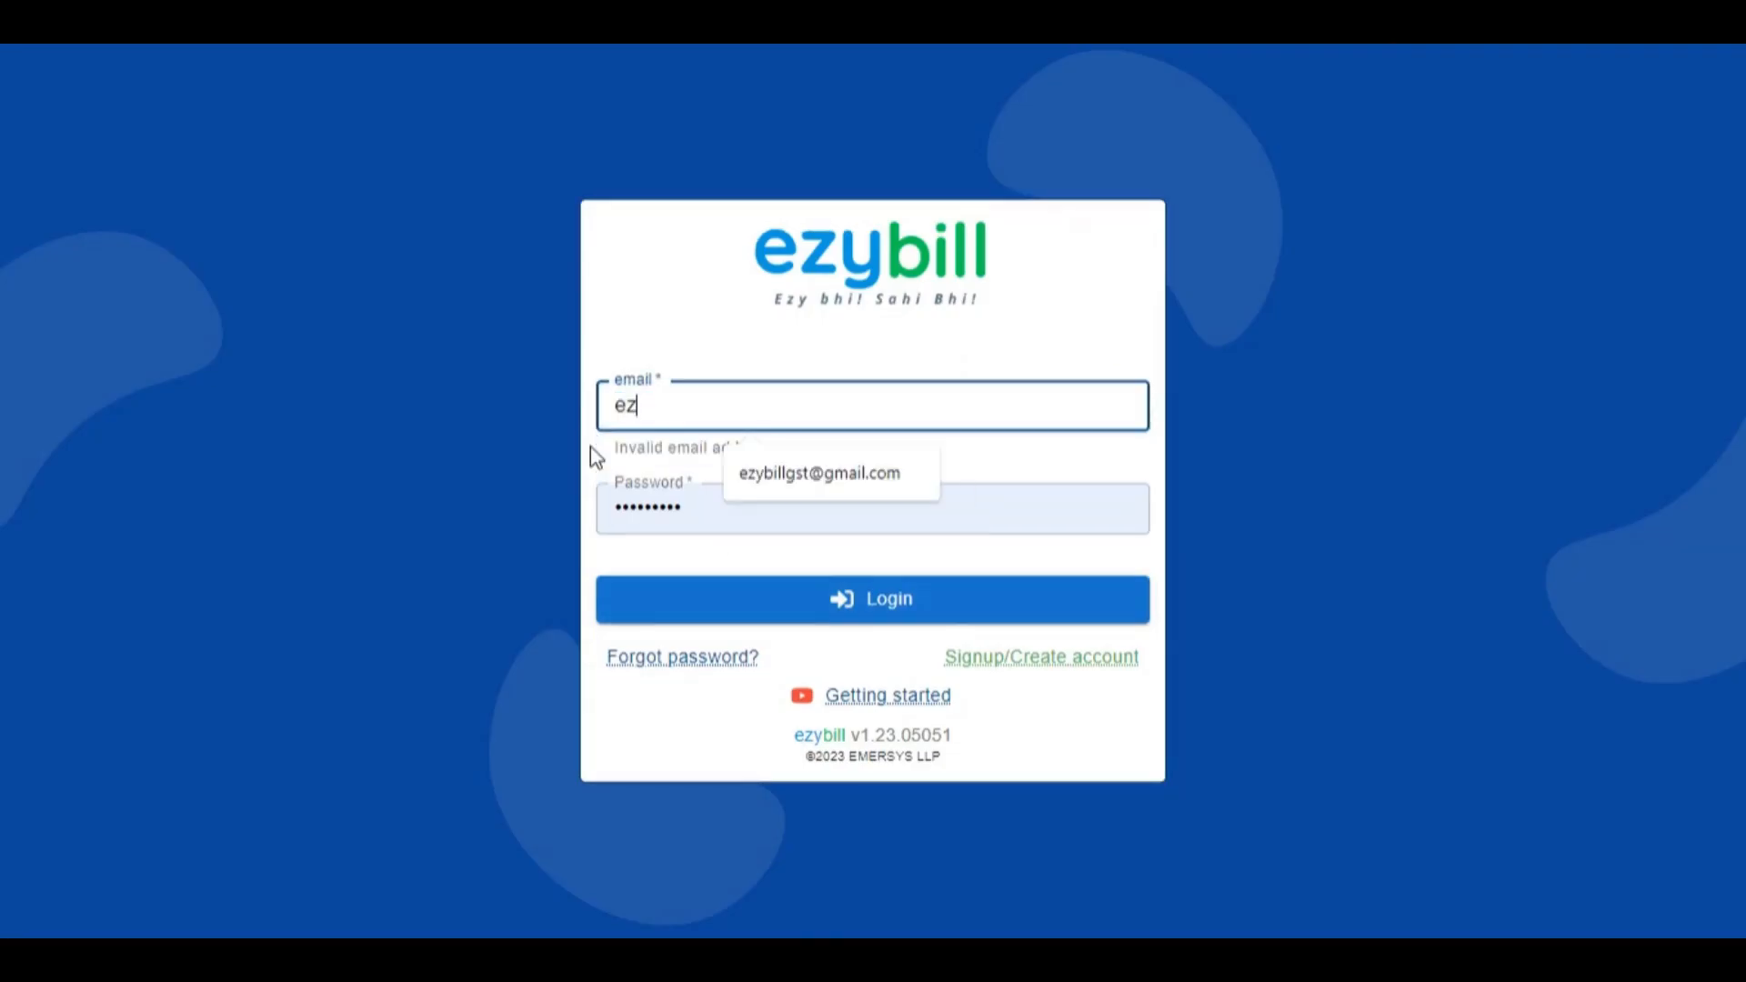
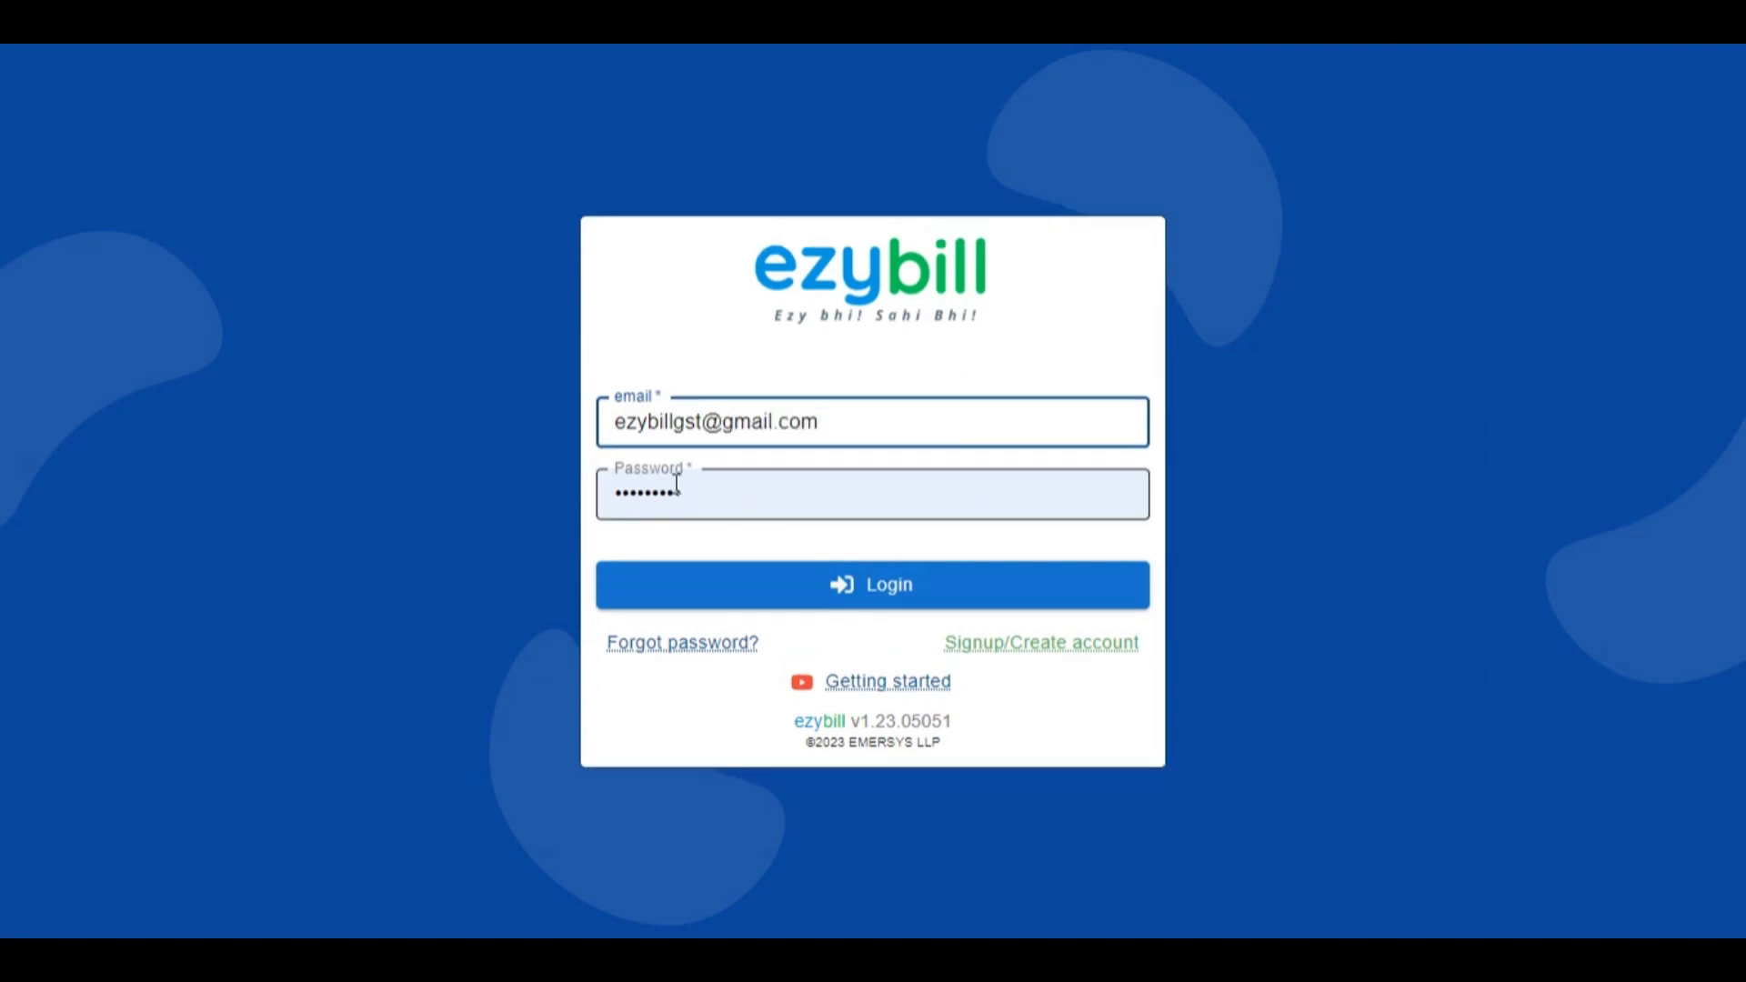
pyautogui.moveTo(684, 492); pyautogui.dragTo(583, 509)
# Log in as the new user and change its password, confirming the new one
pyautogui.write('••••••')
pyautogui.click(835, 587)
pyautogui.click(534, 264)
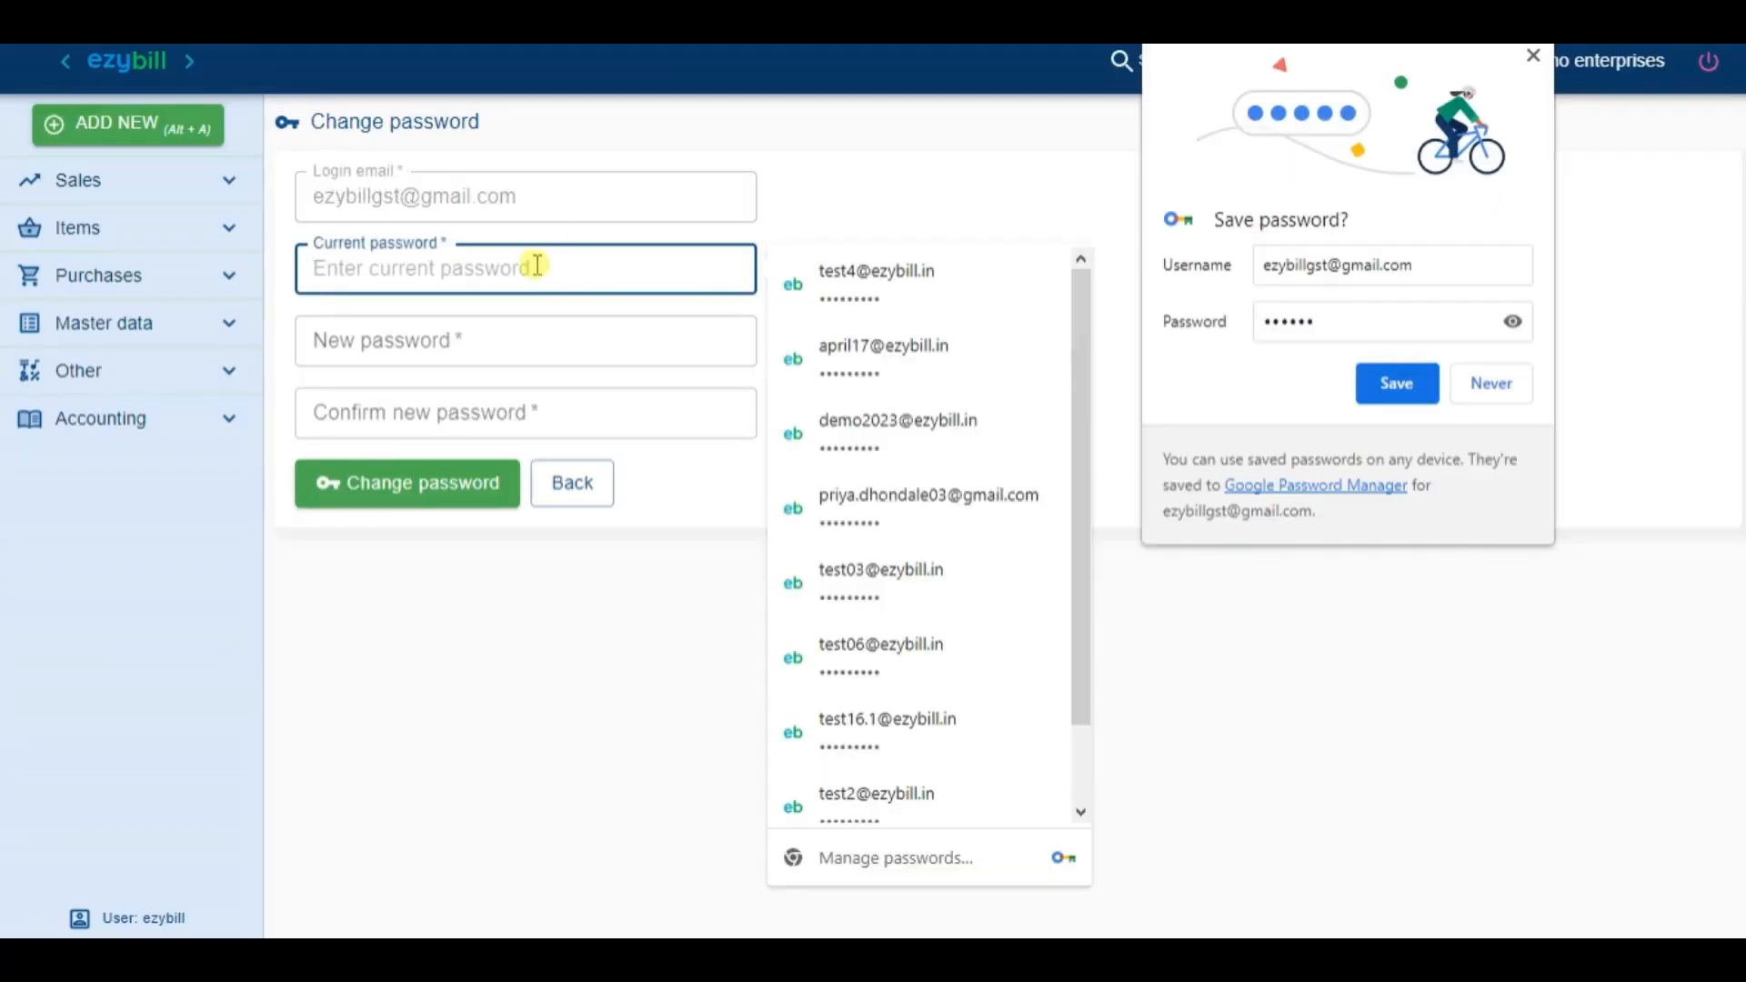
pyautogui.write('••••••')
pyautogui.click(509, 325)
pyautogui.write('•••••••••')
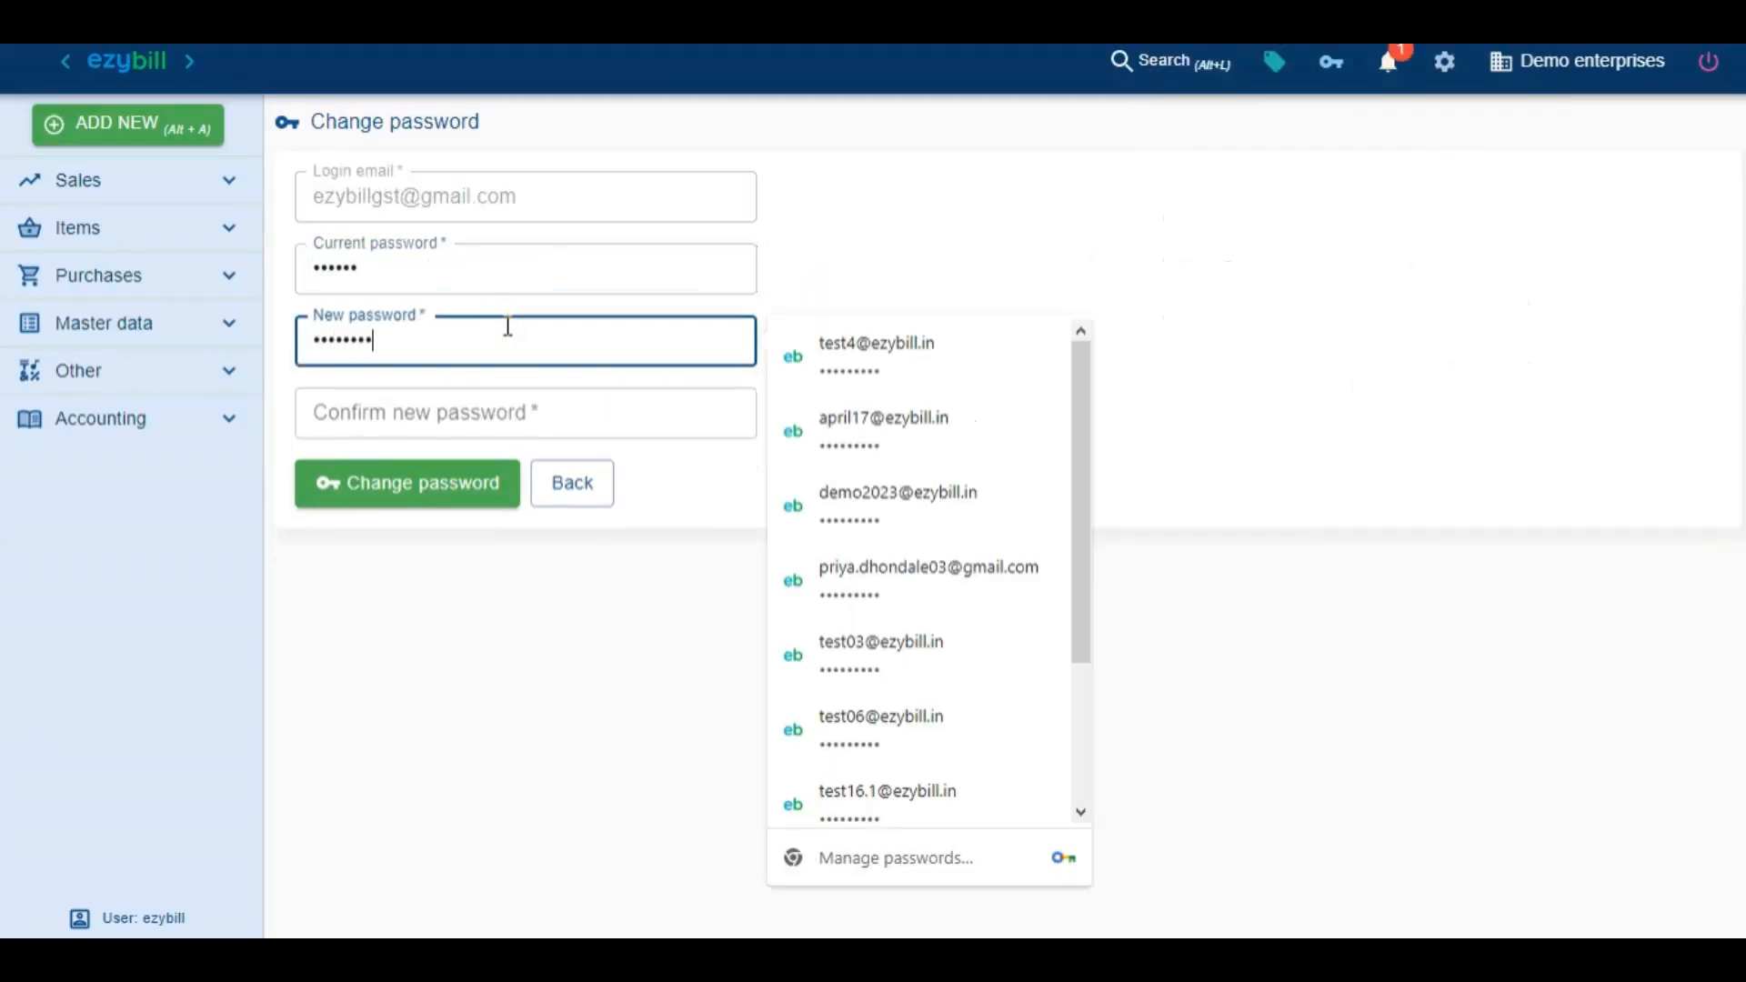
pyautogui.press('Tab')
pyautogui.write('•••••••••')
pyautogui.click(423, 493)
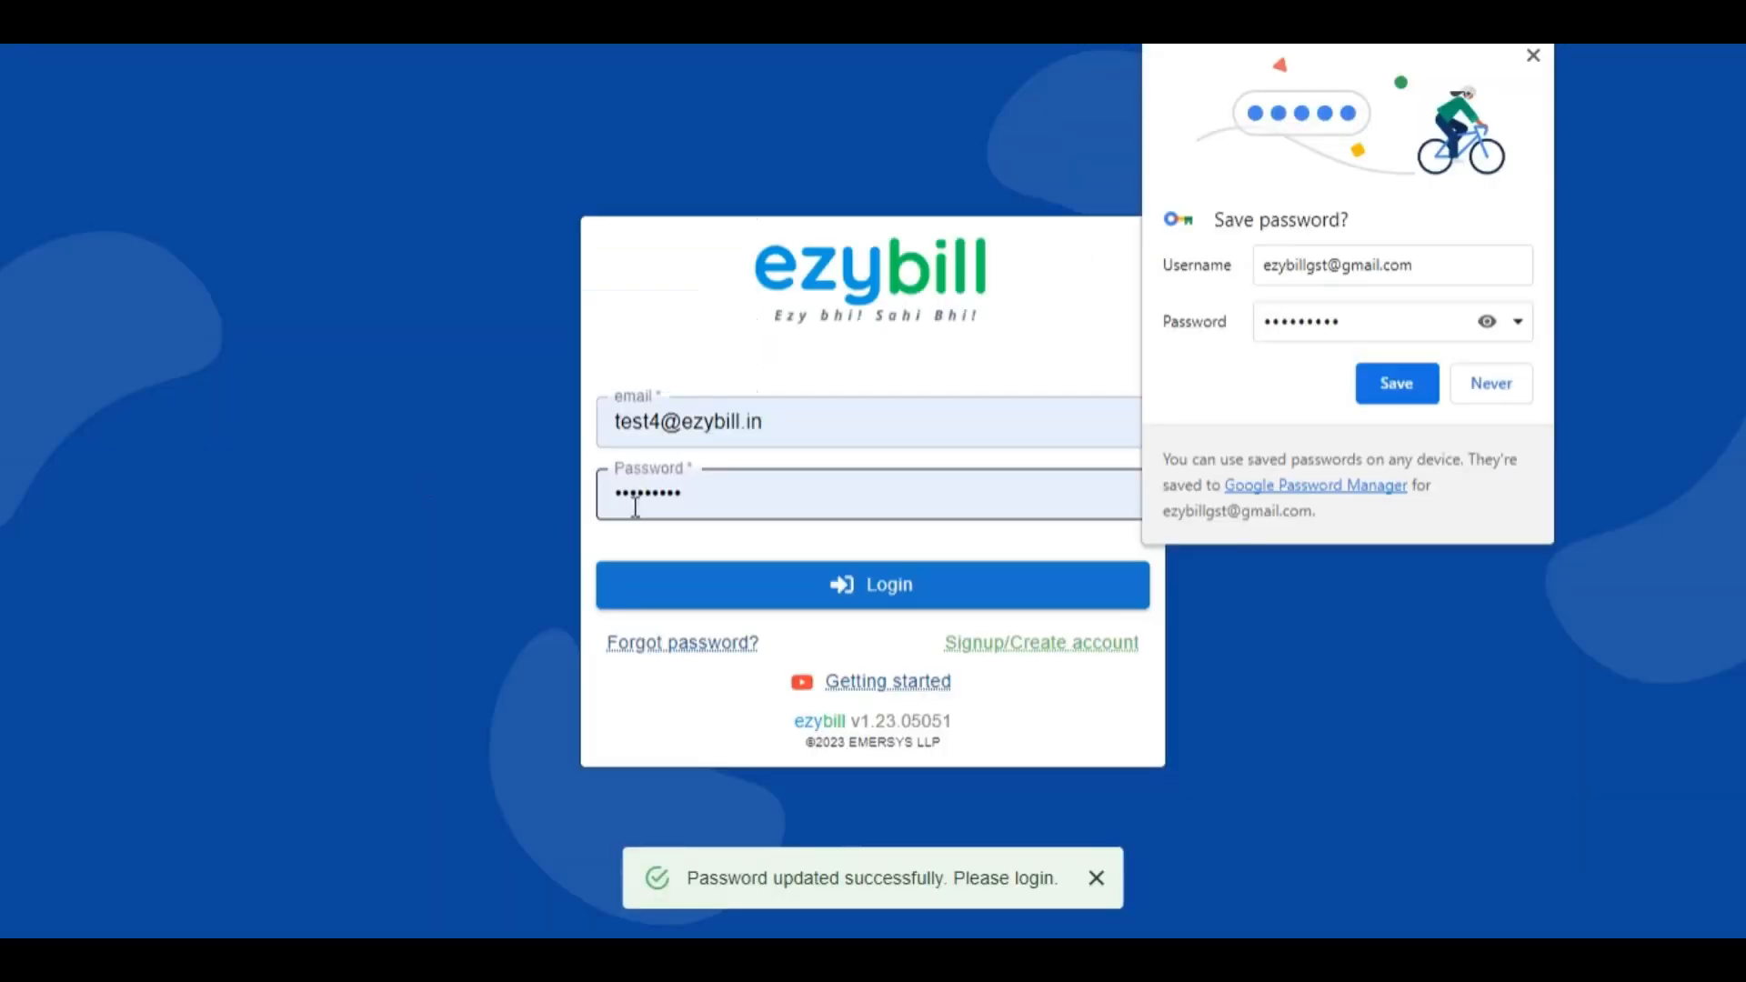
# Sign in again with the new user's e-mail and new password, saving it in the browser
pyautogui.moveTo(769, 431); pyautogui.dragTo(577, 469)
pyautogui.write('ezybill')
pyautogui.click(760, 476)
pyautogui.click(733, 511)
pyautogui.press('BackSpace')
pyautogui.press('BackSpace')
pyautogui.press('BackSpace')
pyautogui.press('BackSpace')
pyautogui.press('BackSpace')
pyautogui.press('BackSpace')
pyautogui.press('BackSpace')
pyautogui.press('BackSpace')
pyautogui.press('BackSpace')
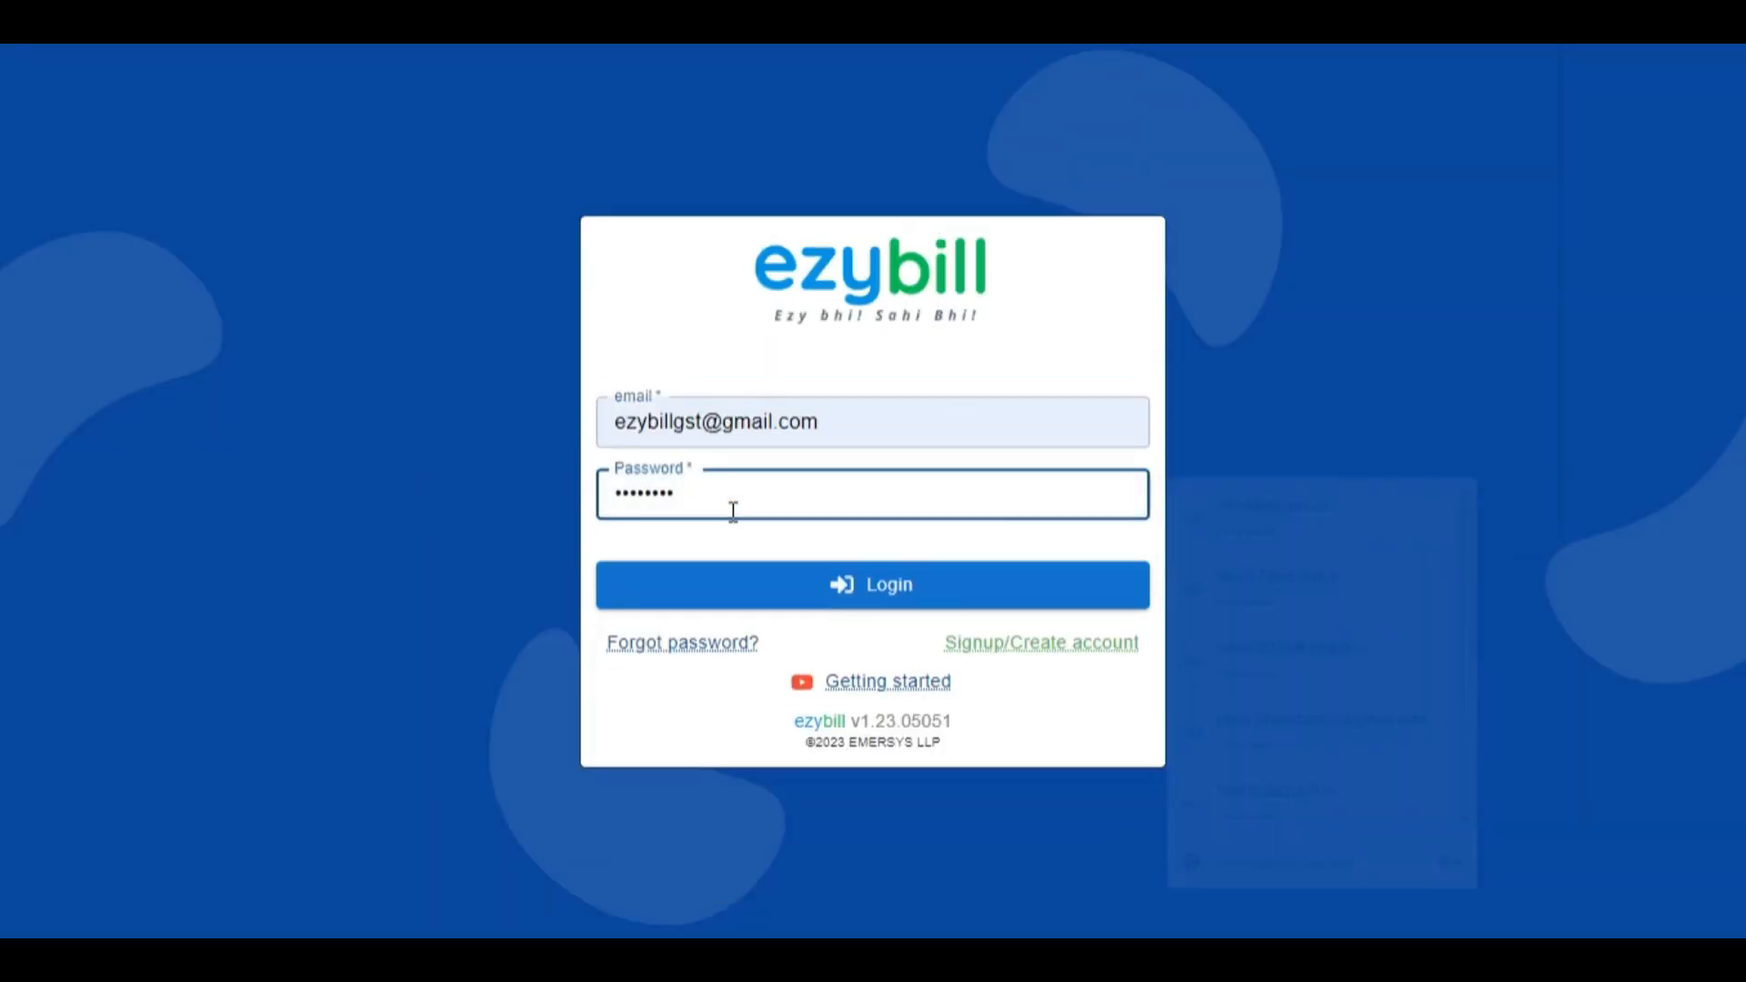
pyautogui.write('•••••••••')
pyautogui.click(834, 584)
pyautogui.click(1381, 391)
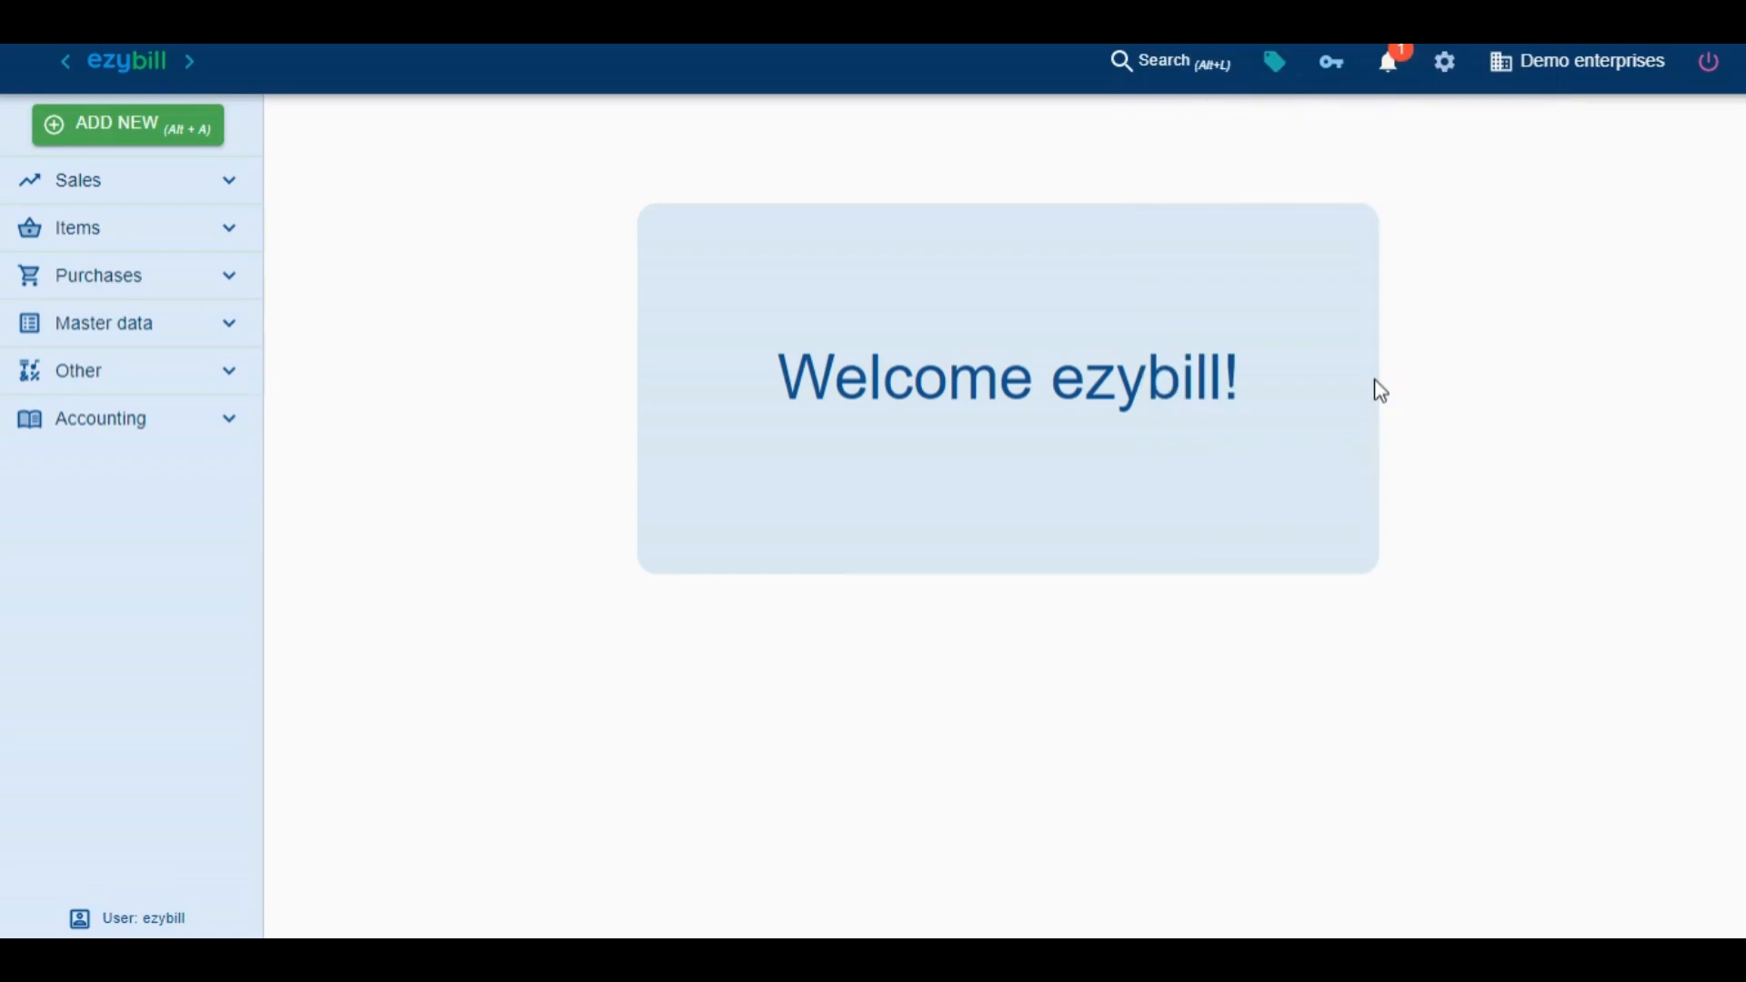